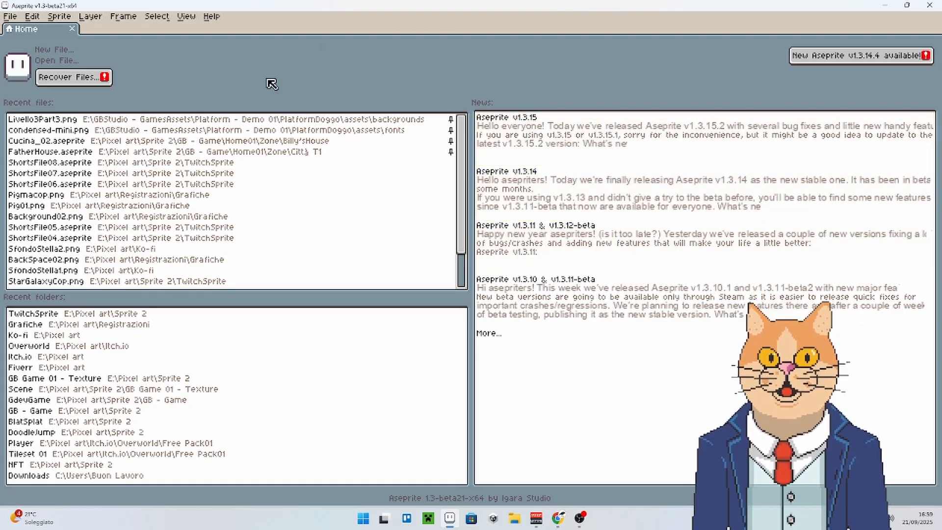
# Switch to Chrome and view the purchase section of the Aseprite website, then return to the start of the page.
pyautogui.moveTo(583, 523)
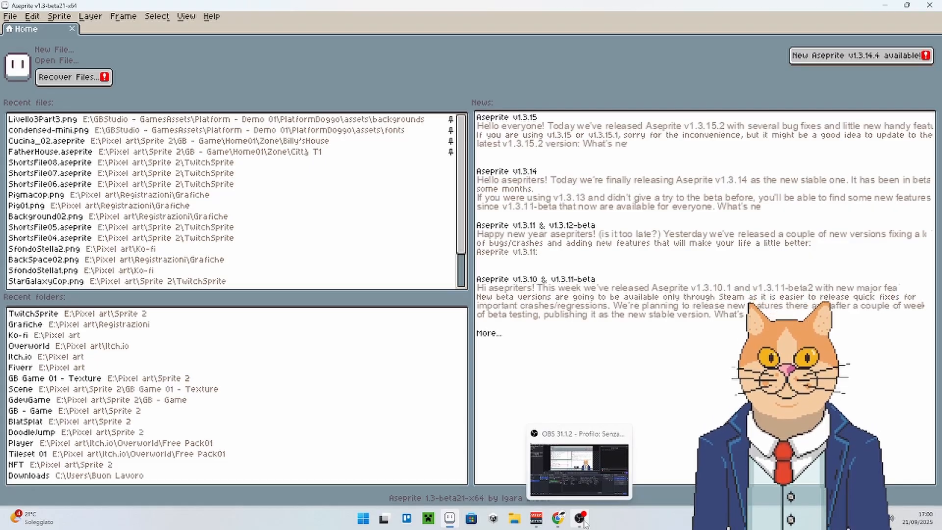
pyautogui.click(558, 518)
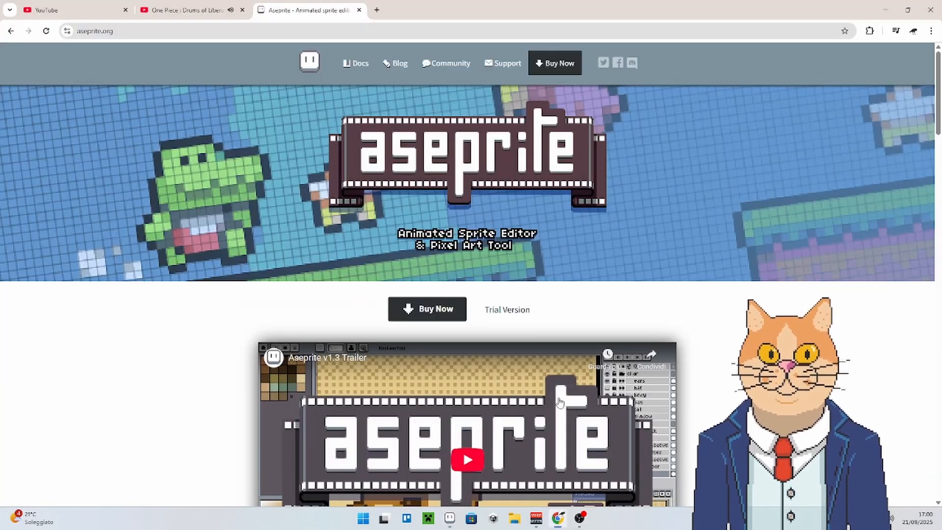
pyautogui.click(428, 309)
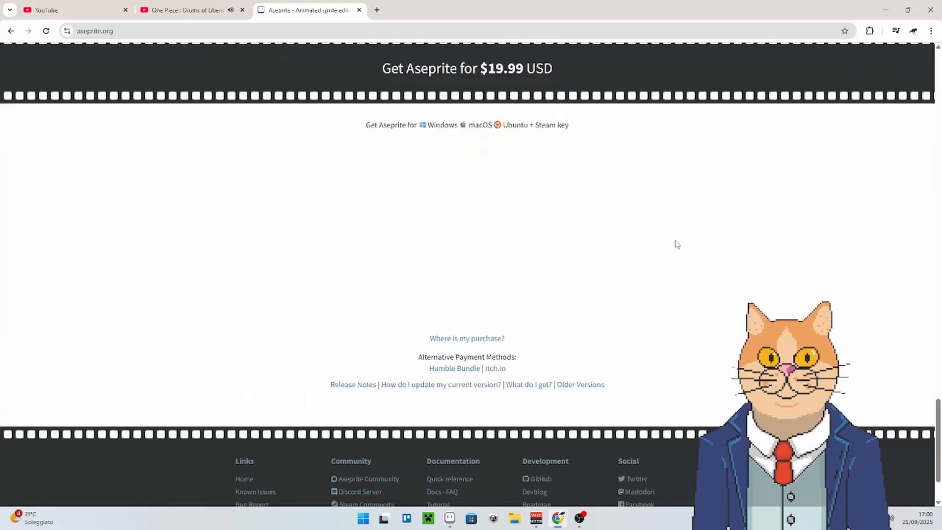
pyautogui.scroll(15, 514, 162)
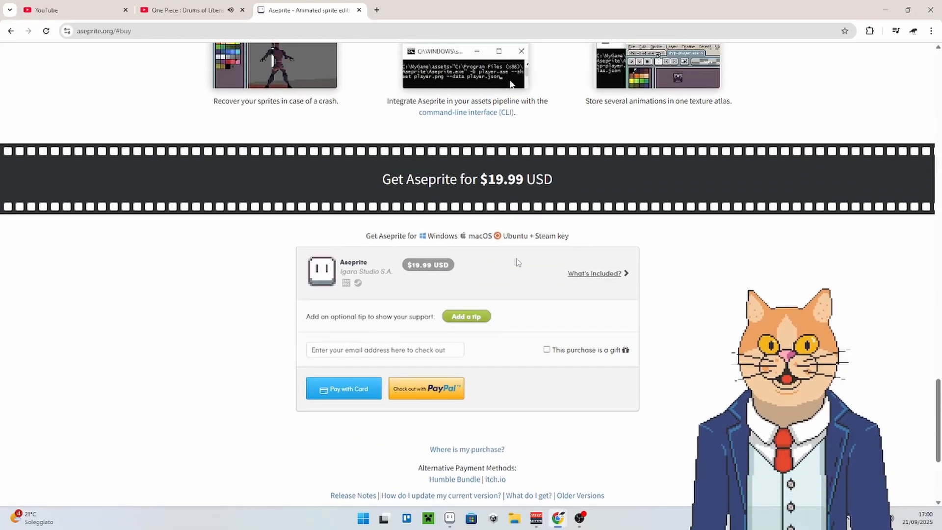
pyautogui.scroll(15, 517, 262)
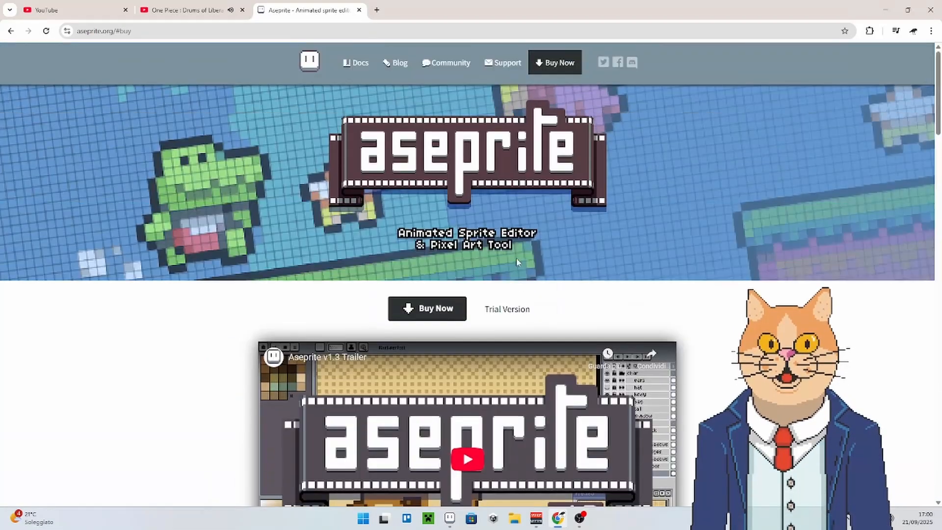
# Examine the website's overview of animation, color and painting, and file export features, then switch back to Aseprite.
pyautogui.scroll(-10, 479, 146)
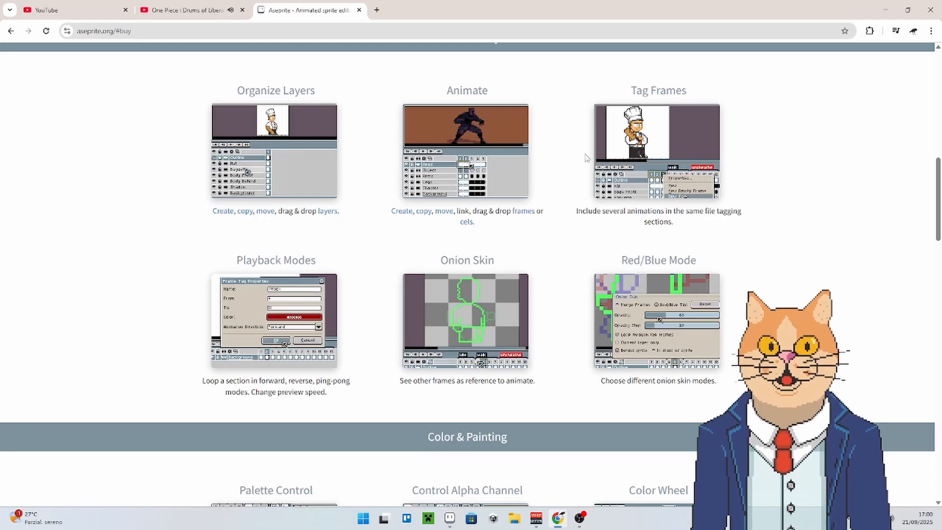
pyautogui.scroll(1, 789, 245)
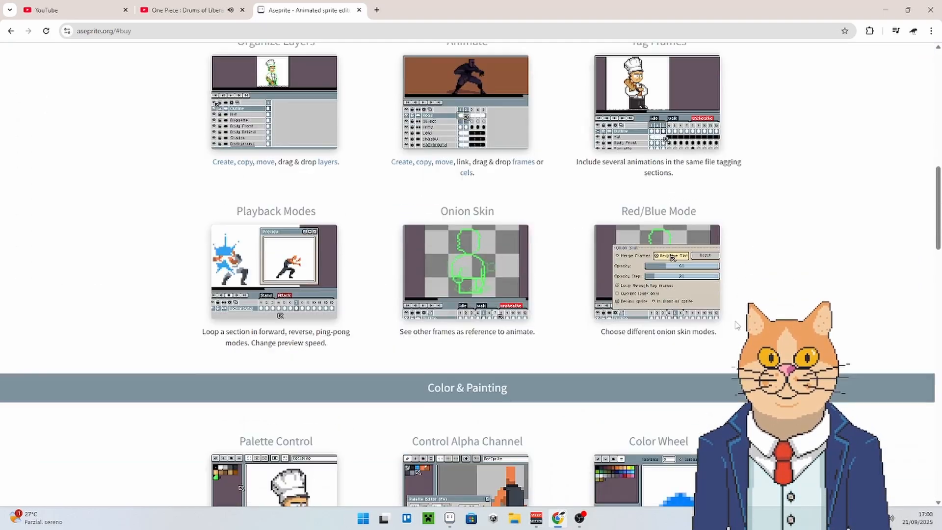
pyautogui.scroll(4, 554, 305)
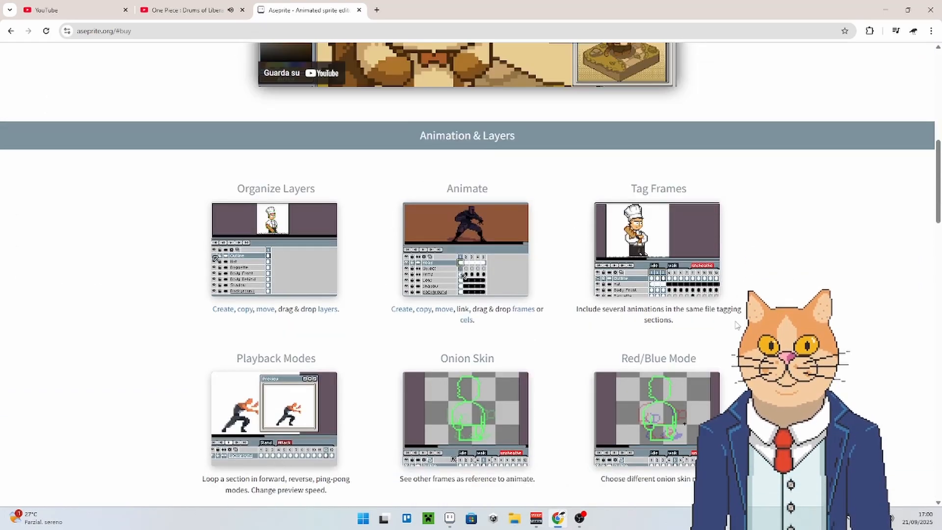
pyautogui.scroll(-4, 553, 305)
pyautogui.scroll(-1, 554, 305)
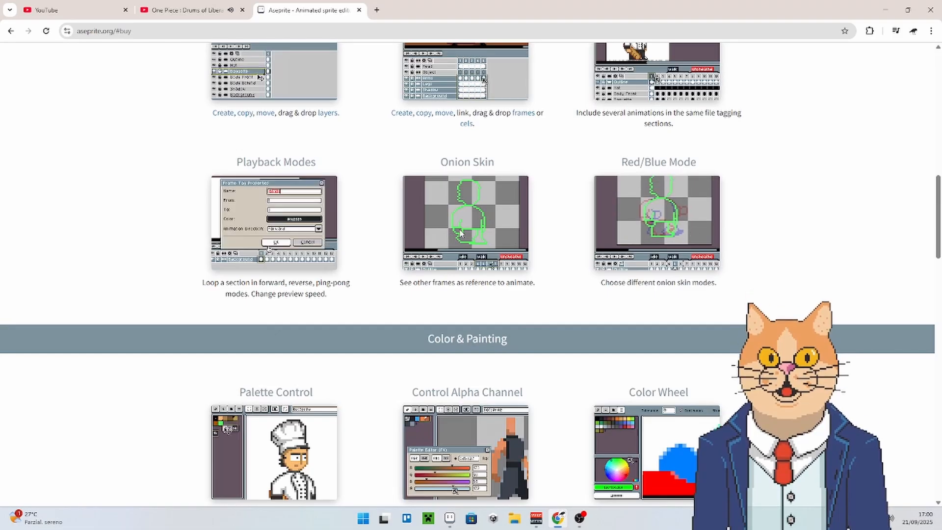
pyautogui.scroll(-1, 452, 240)
pyautogui.scroll(-5, 452, 241)
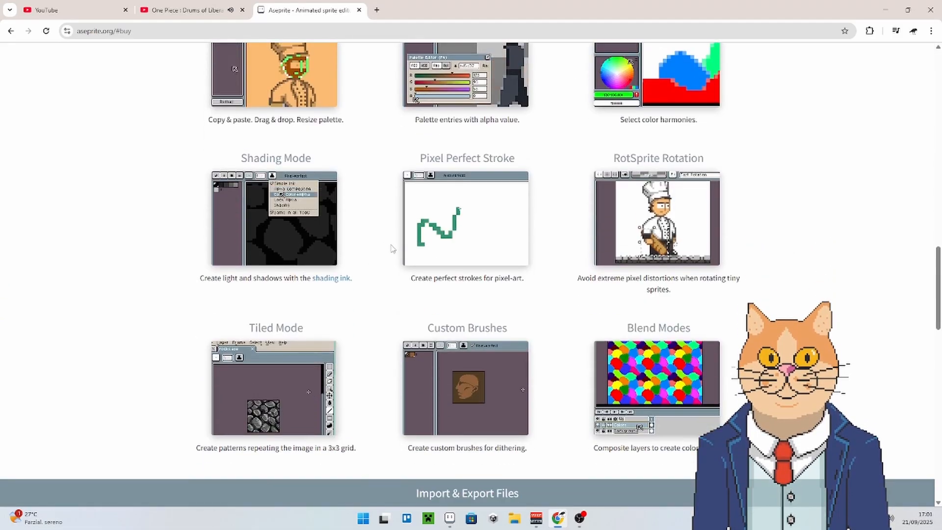
pyautogui.scroll(-2, 164, 270)
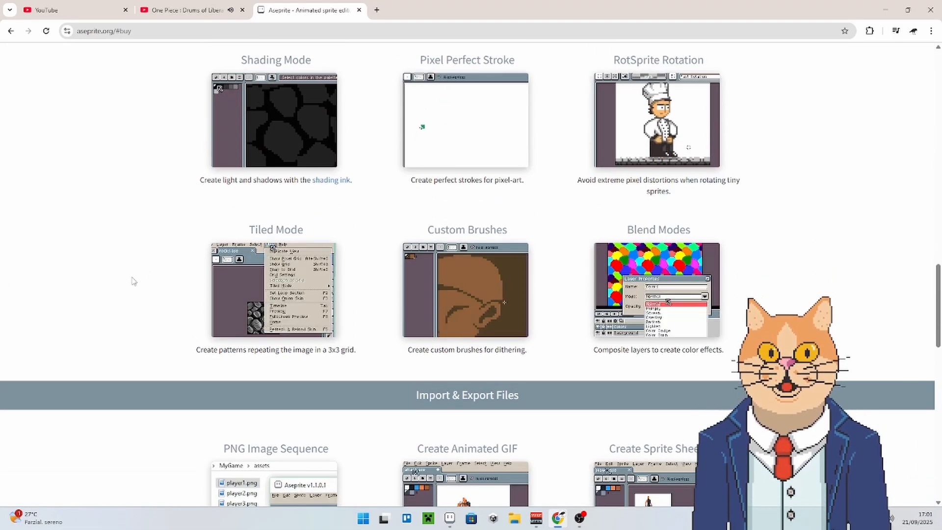
pyautogui.scroll(-2, 129, 286)
pyautogui.scroll(-4, 129, 286)
pyautogui.scroll(13, 127, 288)
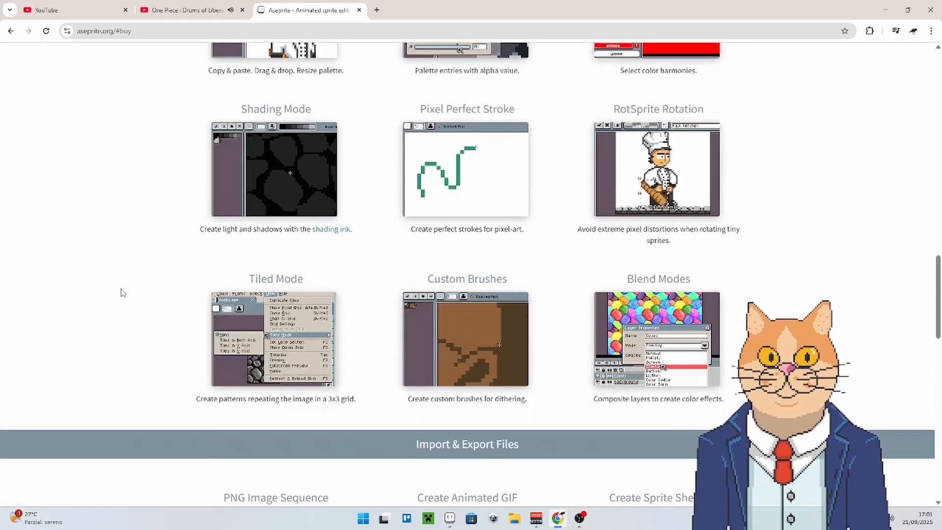
pyautogui.scroll(10, 123, 293)
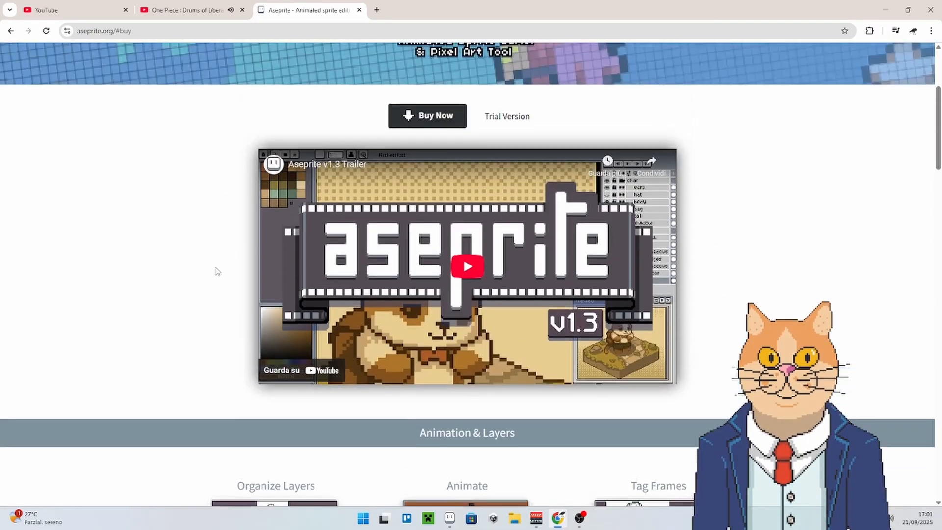
pyautogui.scroll(-5, 378, 243)
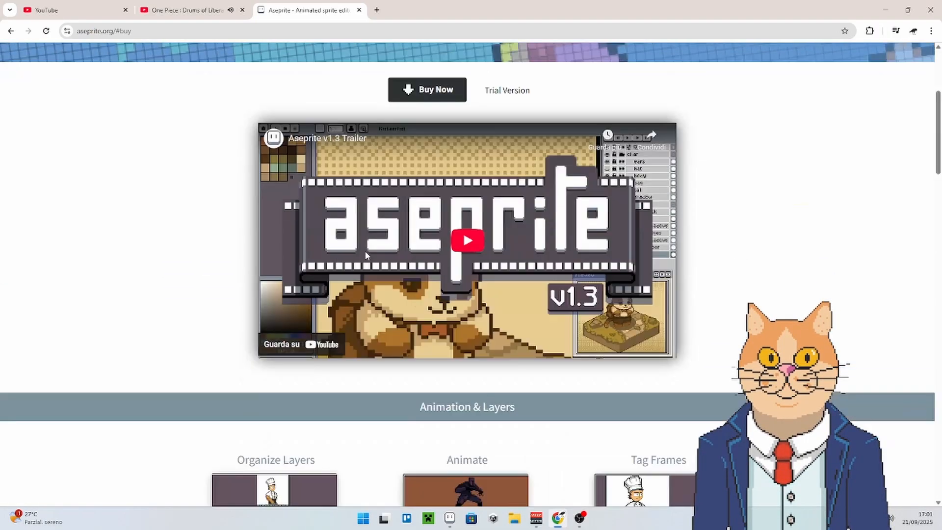
pyautogui.scroll(1, 396, 251)
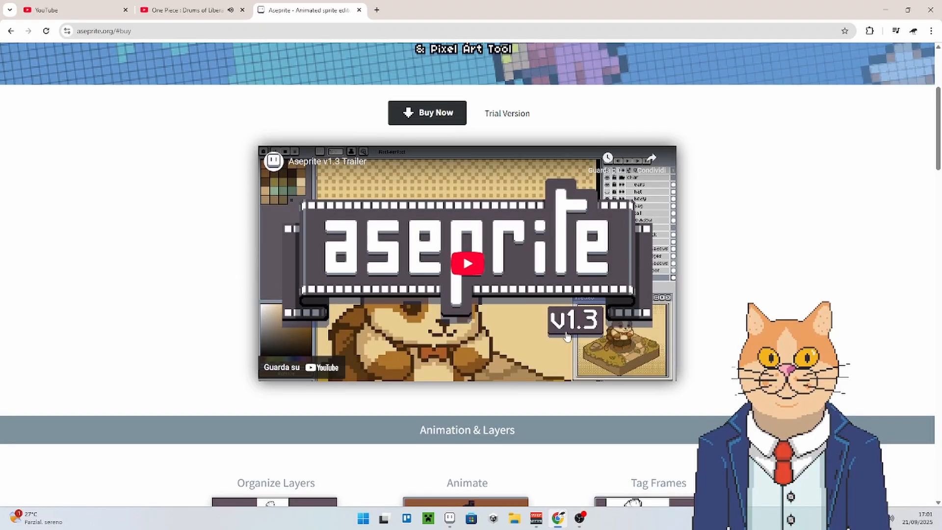
pyautogui.click(450, 518)
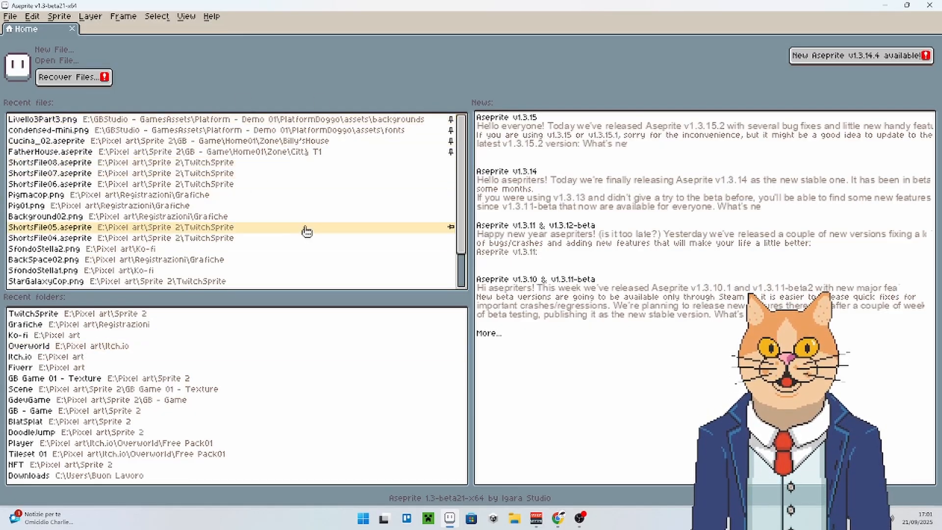
pyautogui.click(451, 153)
pyautogui.click(451, 184)
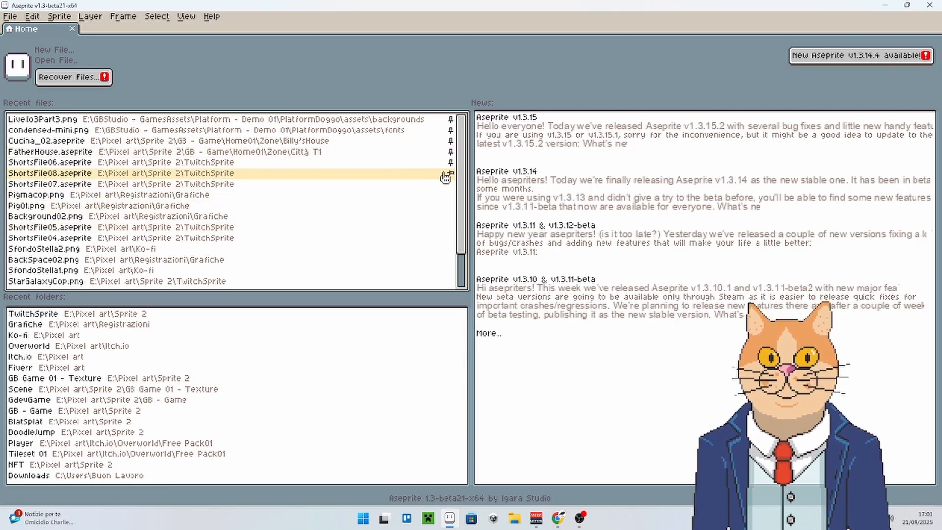
pyautogui.click(451, 166)
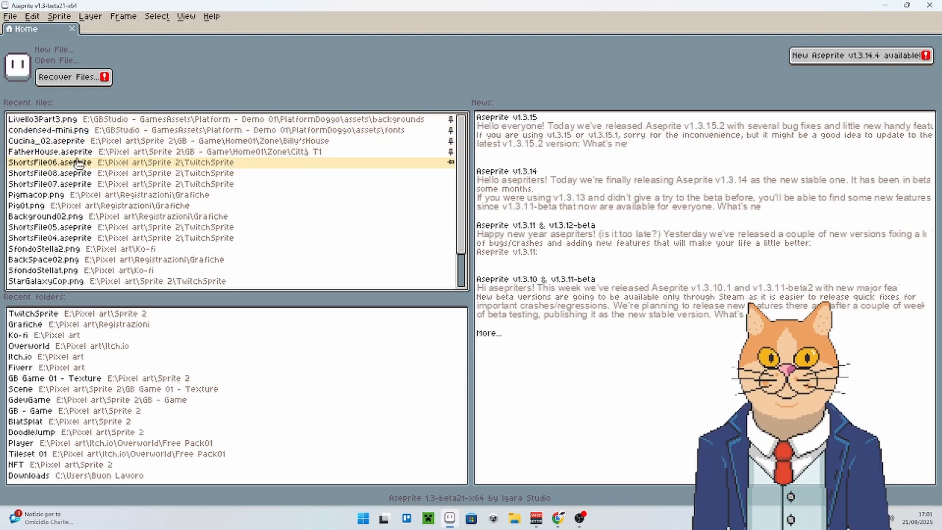
# Open the recent file StarGalaxyCop.png, examine the star artwork's pixels and outline, and close the file.
pyautogui.scroll(-2, 57, 244)
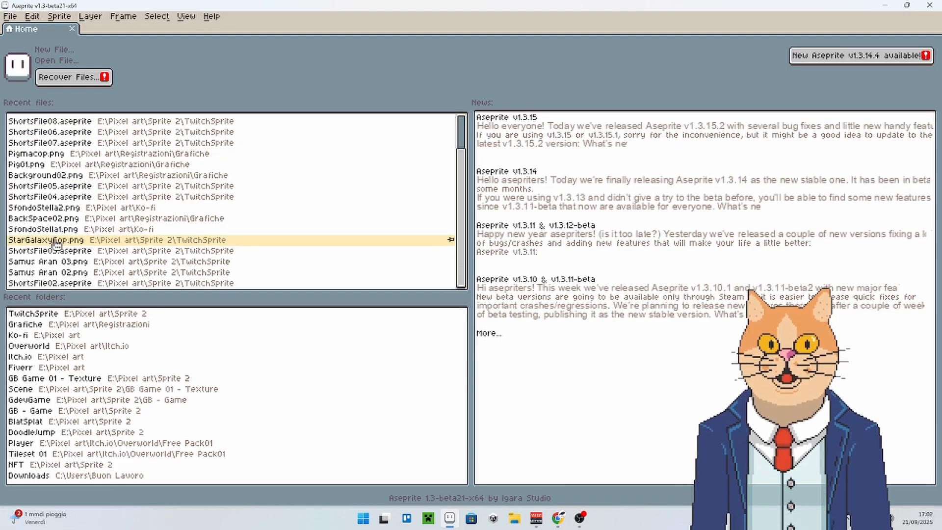
pyautogui.click(56, 244)
pyautogui.scroll(-3, 387, 225)
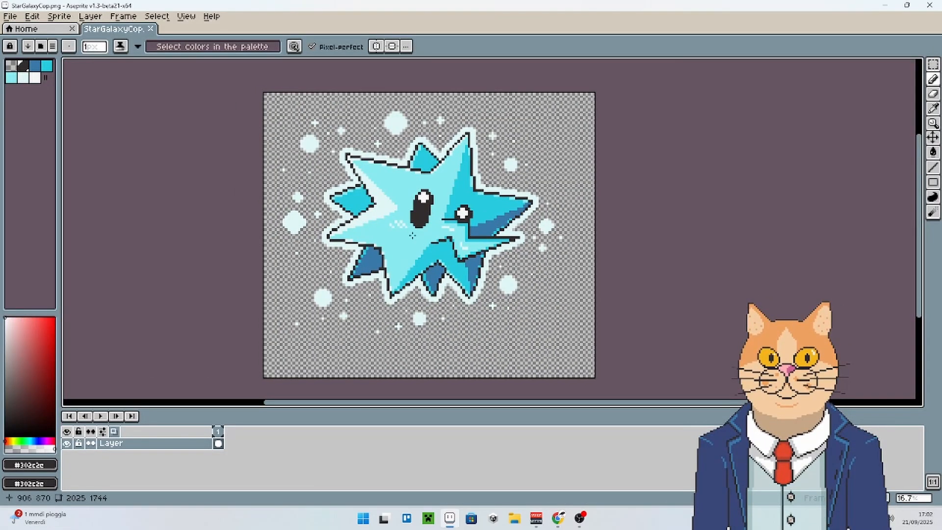
pyautogui.scroll(2, 412, 235)
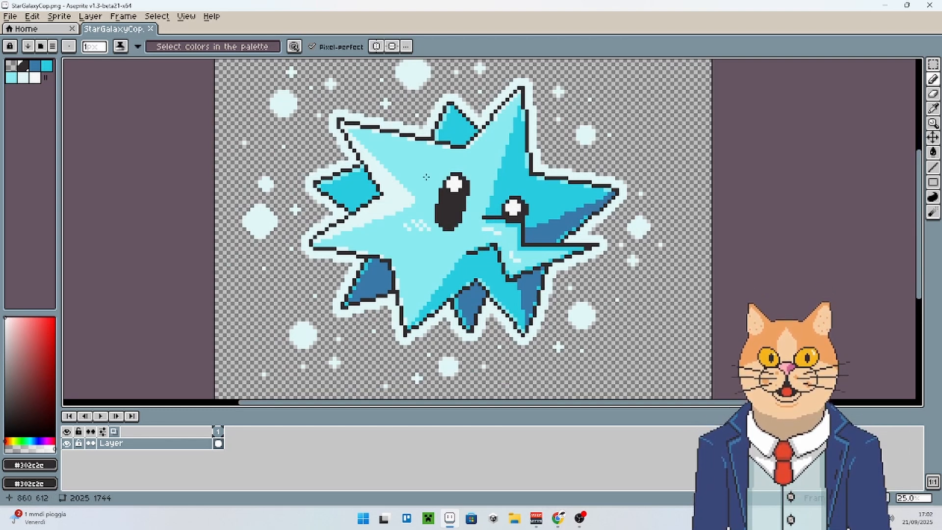
pyautogui.scroll(-1, 413, 190)
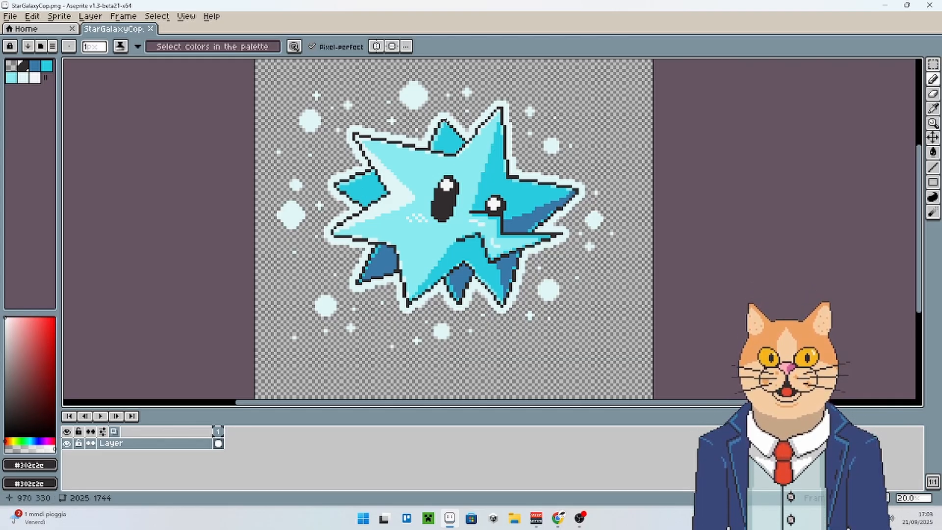
pyautogui.scroll(1, 646, 212)
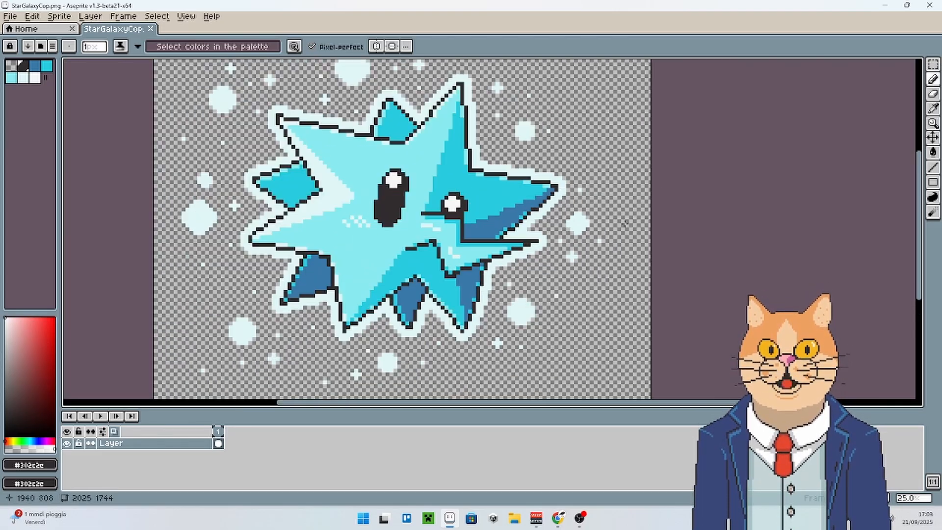
pyautogui.scroll(-3, 646, 212)
pyautogui.scroll(2, 572, 232)
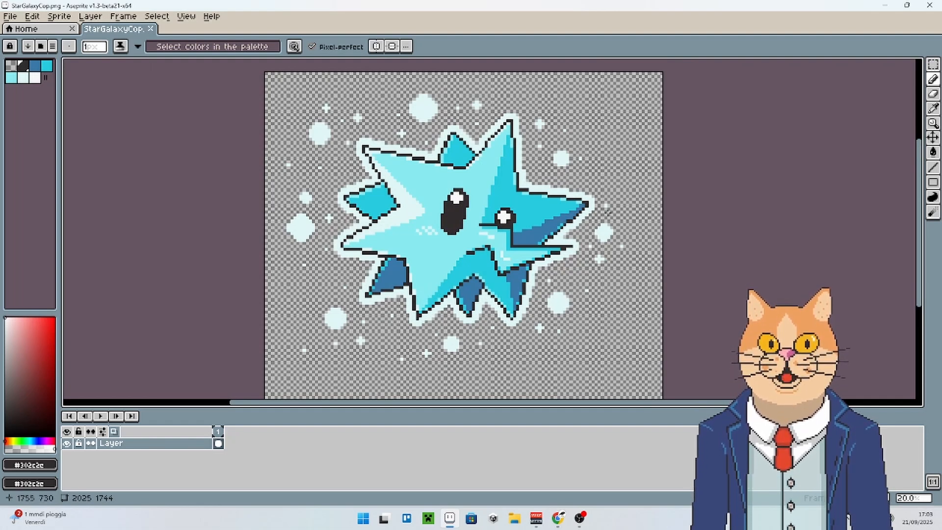
pyautogui.click(150, 28)
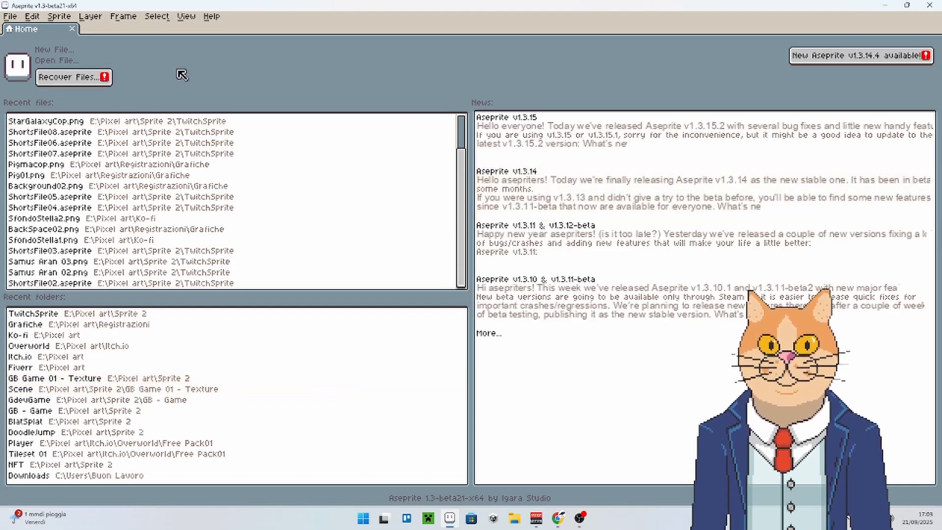
# Create a new 64 × 64 px sprite in RGBA color mode with a transparent background and square pixels.
pyautogui.click(53, 50)
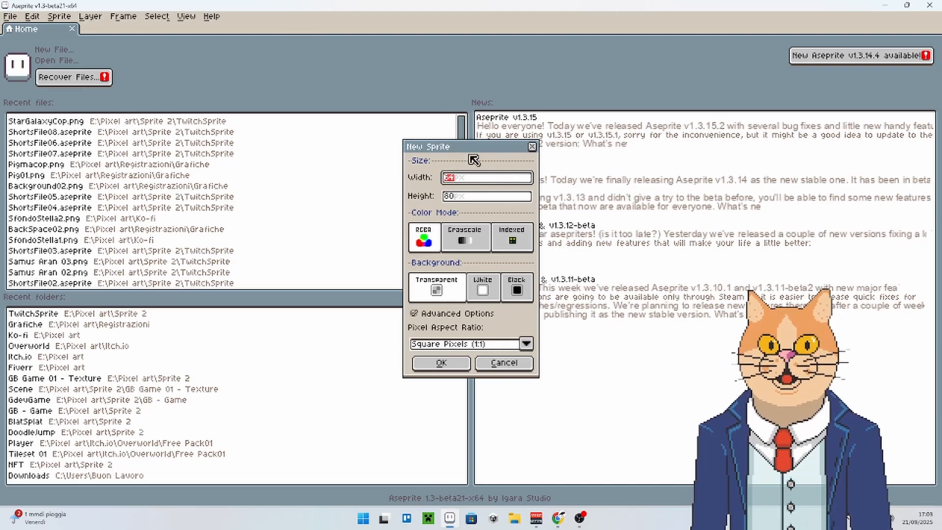
pyautogui.moveTo(468, 150); pyautogui.dragTo(443, 141)
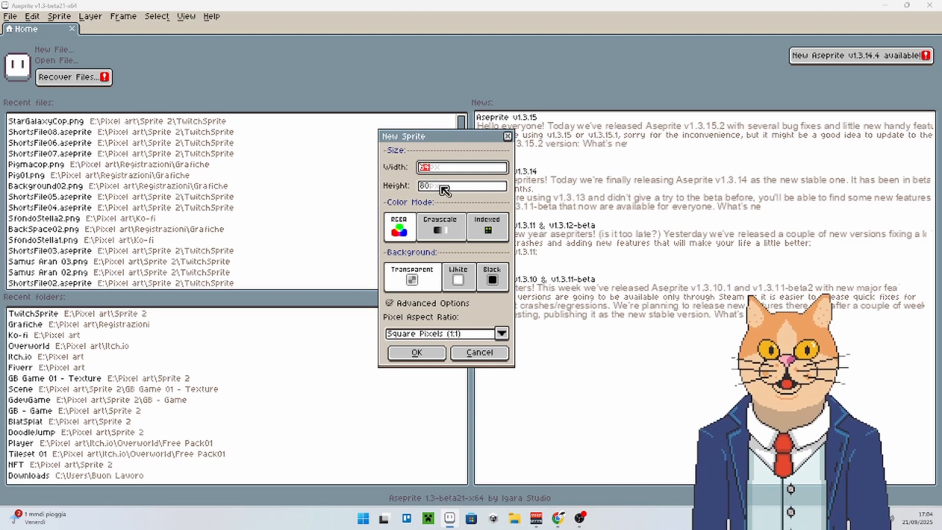
pyautogui.write('64')
pyautogui.press('Tab')
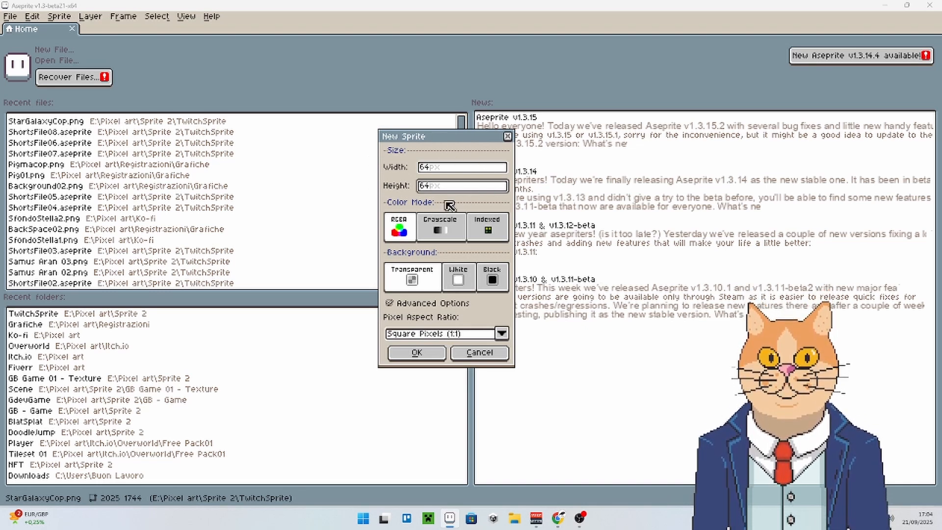
pyautogui.click(417, 353)
pyautogui.scroll(5, 476, 236)
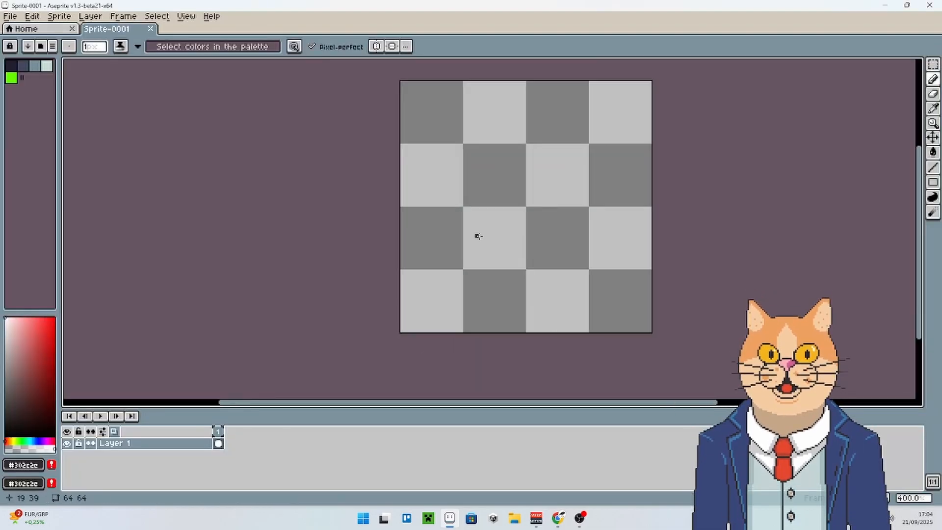
pyautogui.moveTo(462, 267); pyautogui.dragTo(455, 270)
pyautogui.scroll(-1, 473, 257)
pyautogui.moveTo(478, 254); pyautogui.dragTo(526, 219)
pyautogui.scroll(-1, 539, 210)
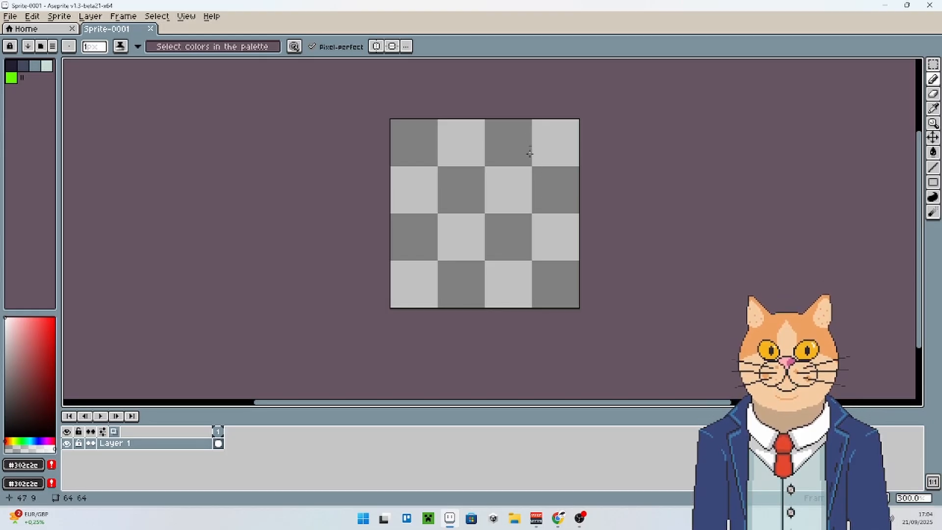
pyautogui.moveTo(401, 119); pyautogui.dragTo(261, 244)
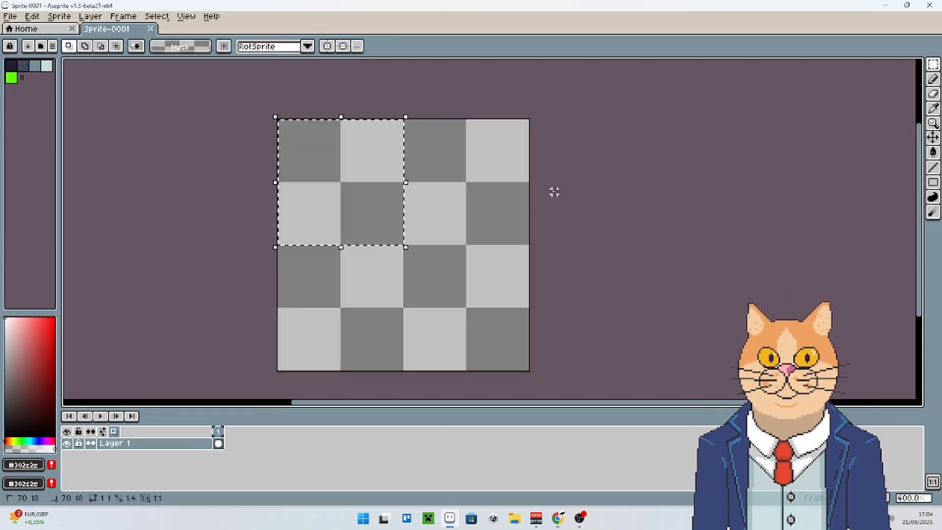
pyautogui.click(555, 192)
pyautogui.moveTo(416, 255); pyautogui.dragTo(168, 74)
pyautogui.scroll(1, 405, 256)
pyautogui.click(331, 196)
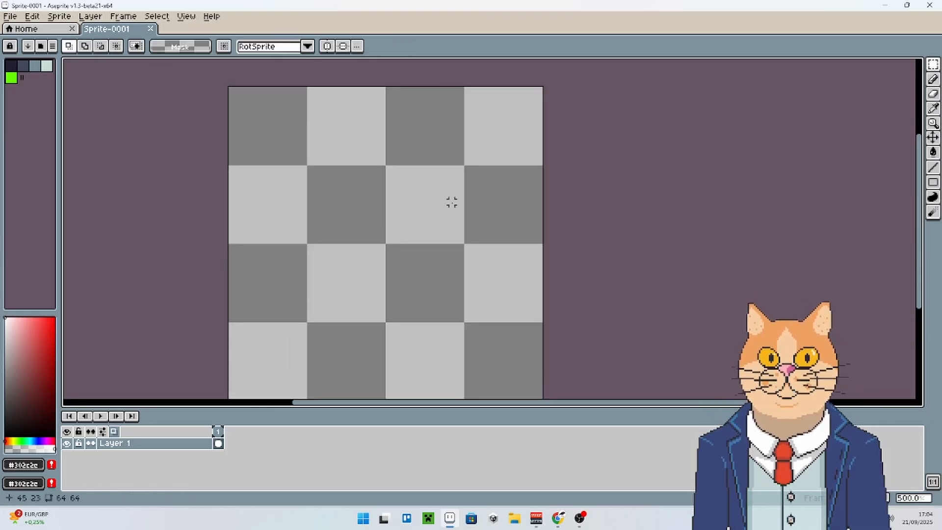
# Apply a 16 × 16 px grid with X and Y offsets of 0 to the sprite canvas.
pyautogui.scroll(1, 368, 232)
pyautogui.scroll(1, 368, 232)
pyautogui.moveTo(386, 244); pyautogui.dragTo(269, 131)
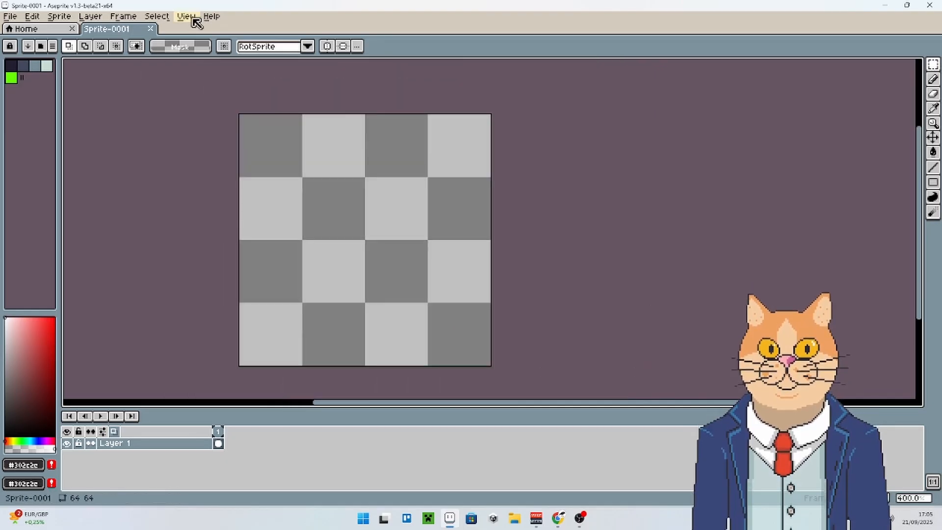
pyautogui.click(193, 18)
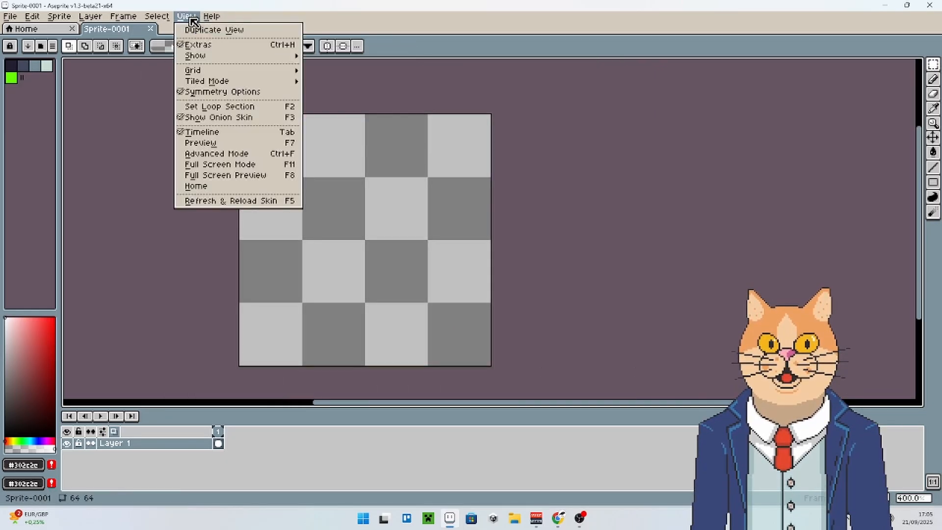
pyautogui.moveTo(204, 70)
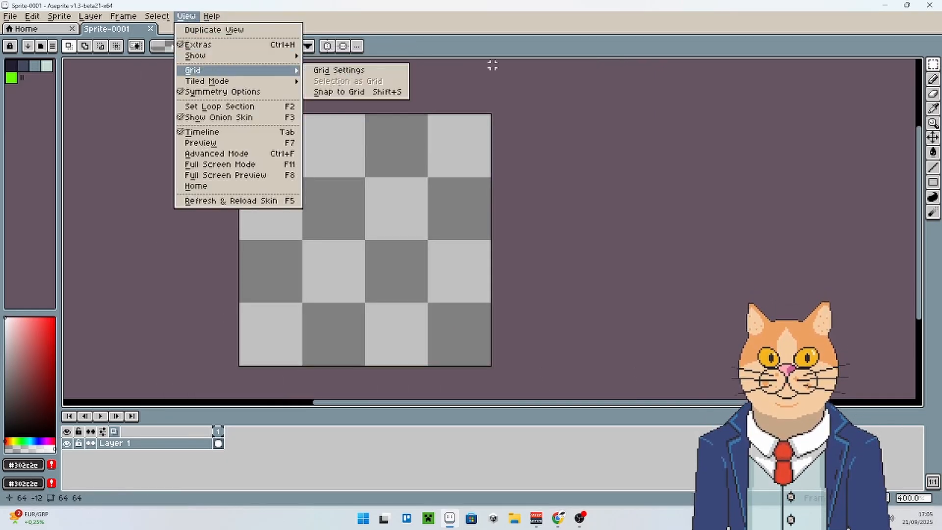
pyautogui.click(349, 71)
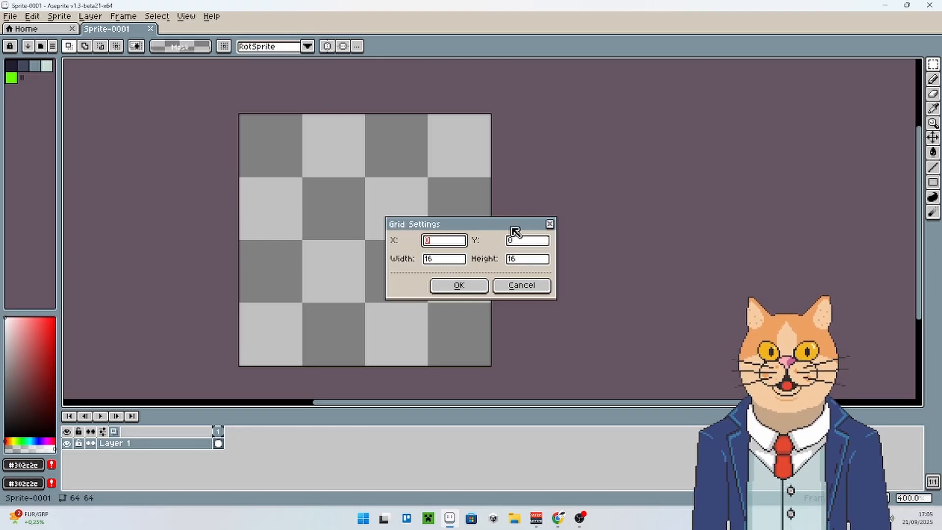
pyautogui.click(459, 285)
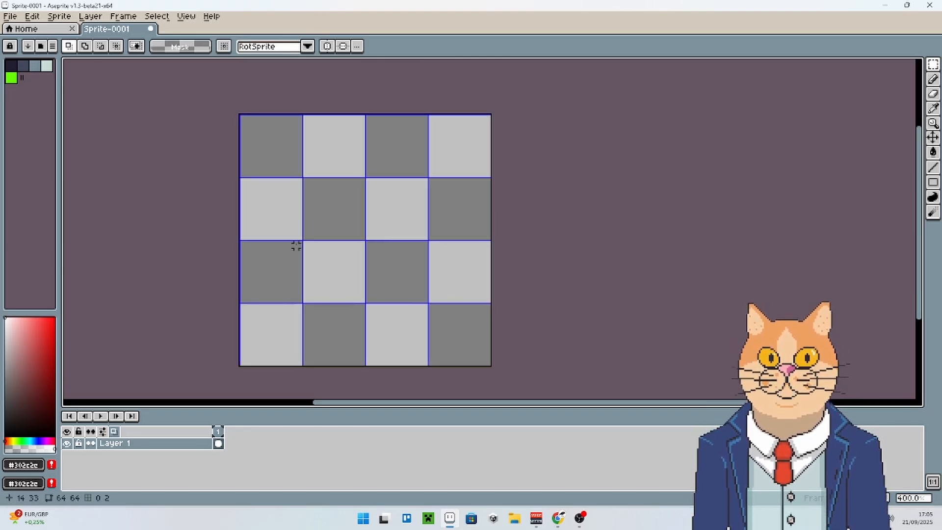
pyautogui.scroll(1, 322, 242)
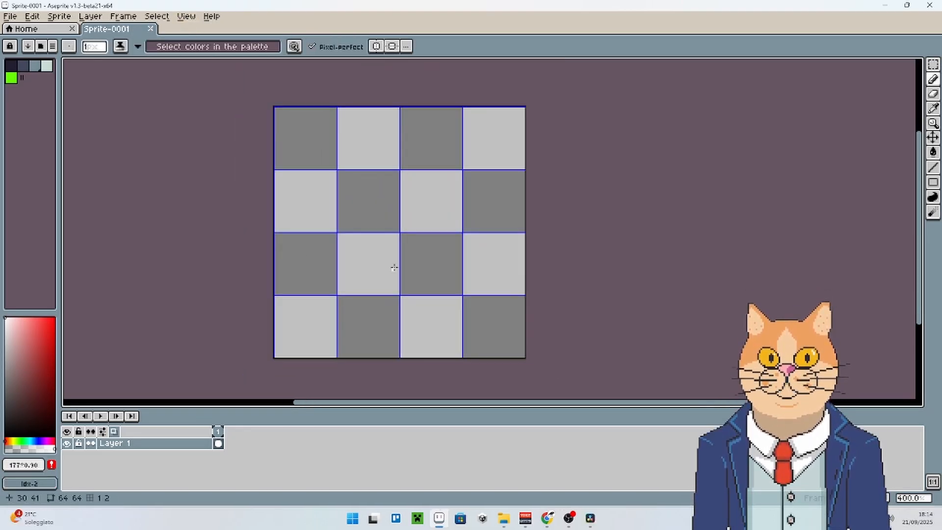
# Set the grid cell width and height to 8 px.
pyautogui.click(189, 18)
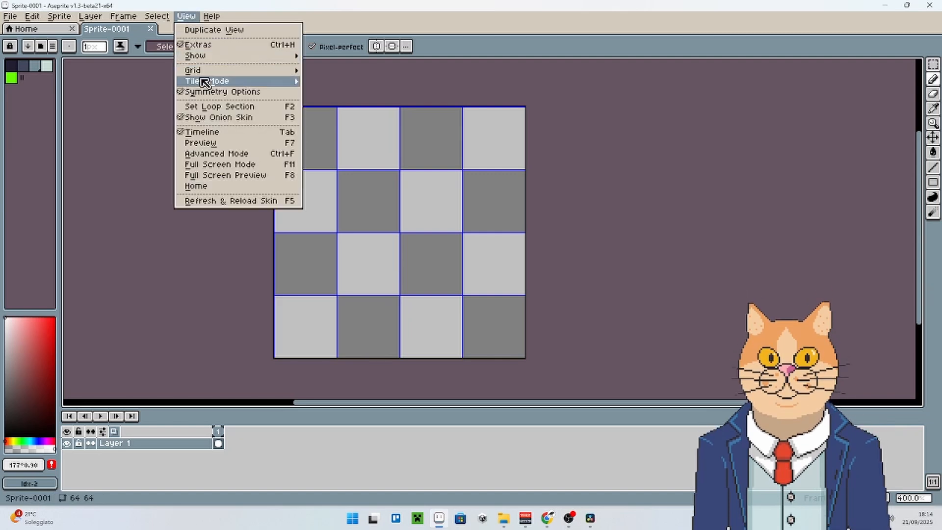
pyautogui.moveTo(210, 74)
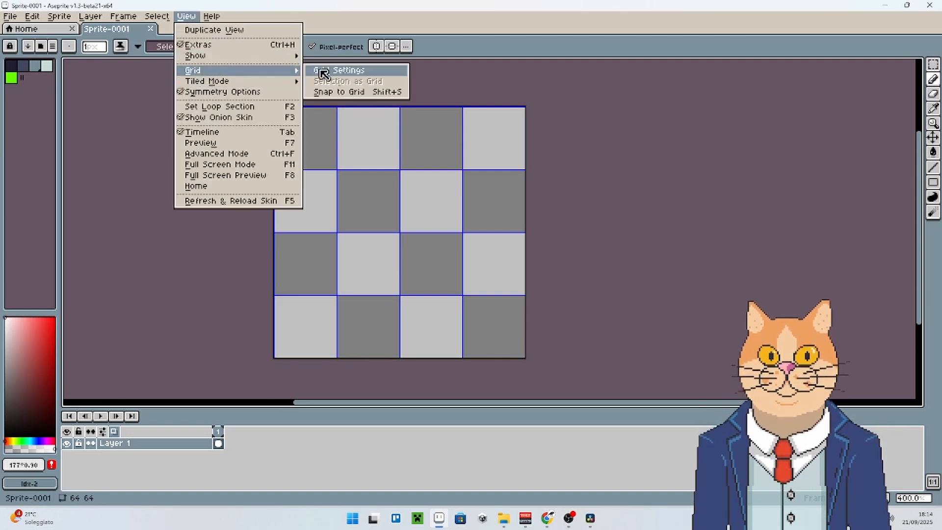
pyautogui.click(330, 75)
pyautogui.click(462, 263)
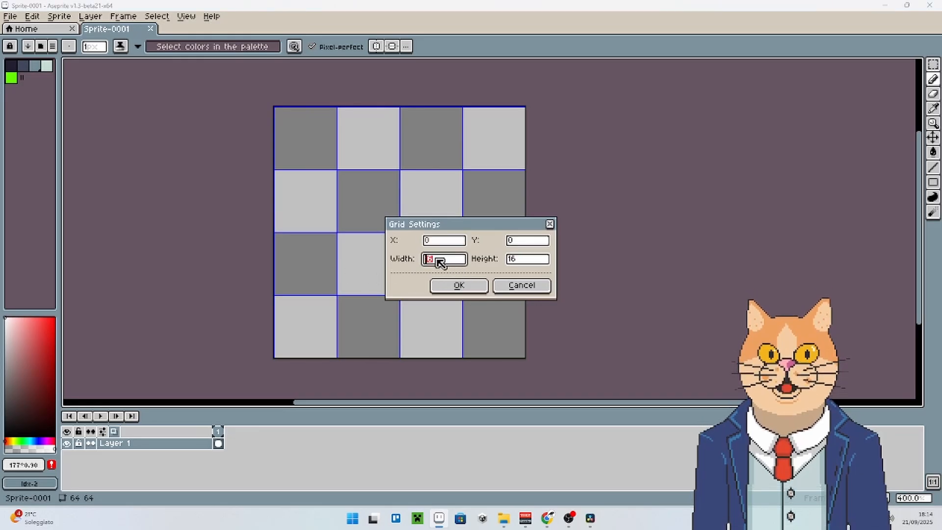
pyautogui.click(517, 262)
pyautogui.write('8')
pyautogui.click(479, 286)
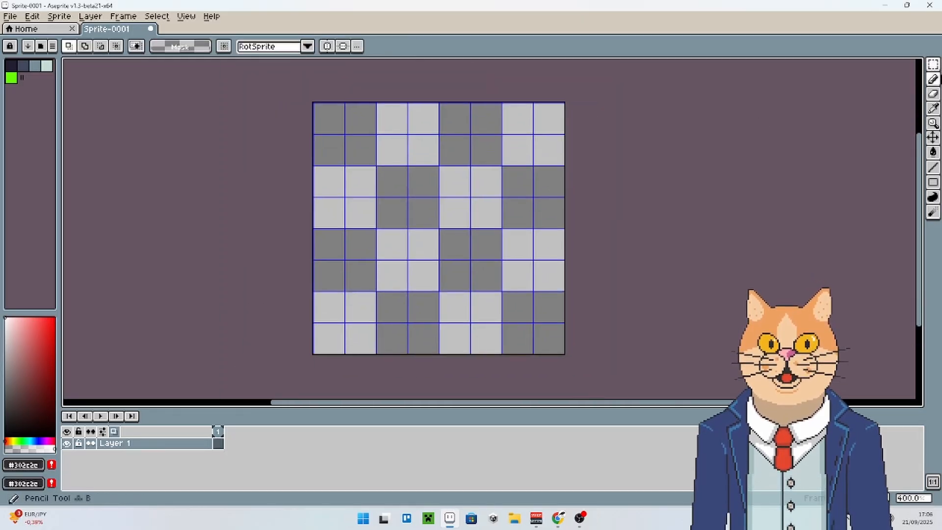
# Activate the Pencil tool and choose the dark palette color #221e31 as the foreground color.
pyautogui.click(933, 79)
pyautogui.scroll(5, 396, 200)
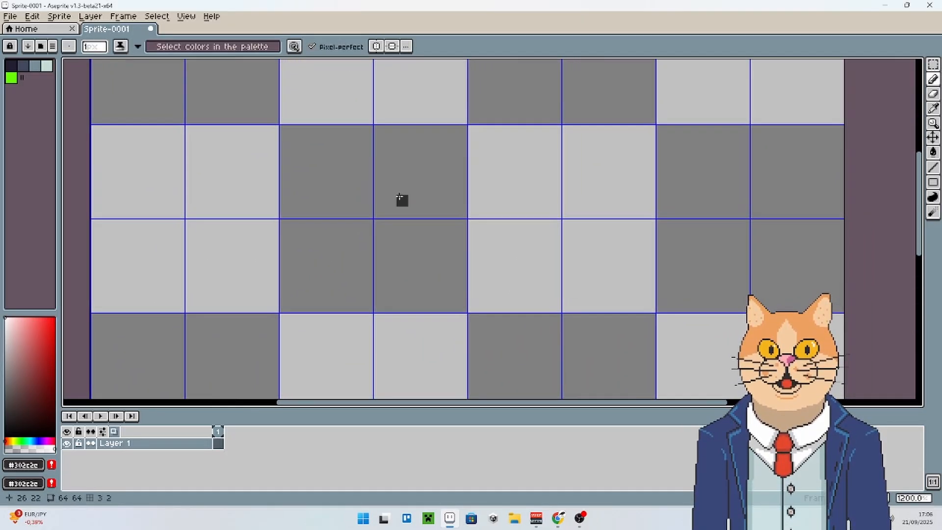
pyautogui.scroll(-3, 400, 199)
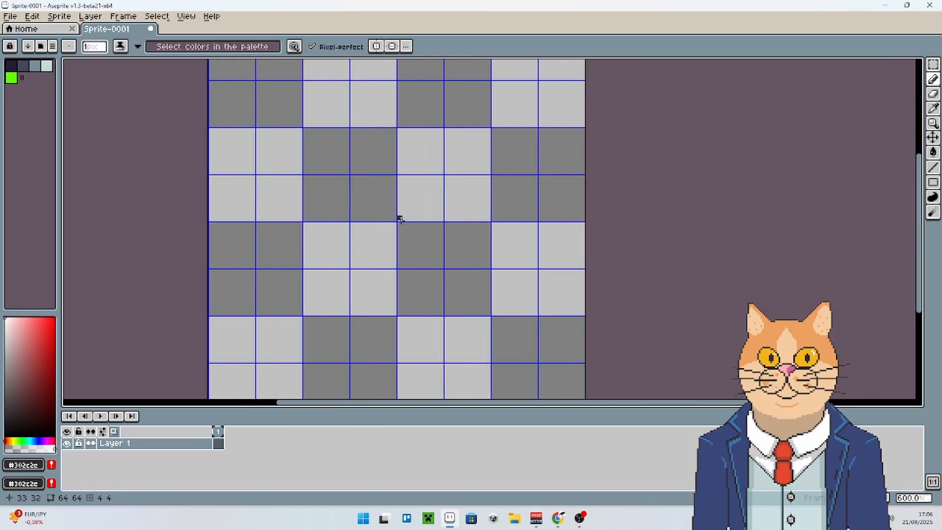
pyautogui.scroll(3, 381, 208)
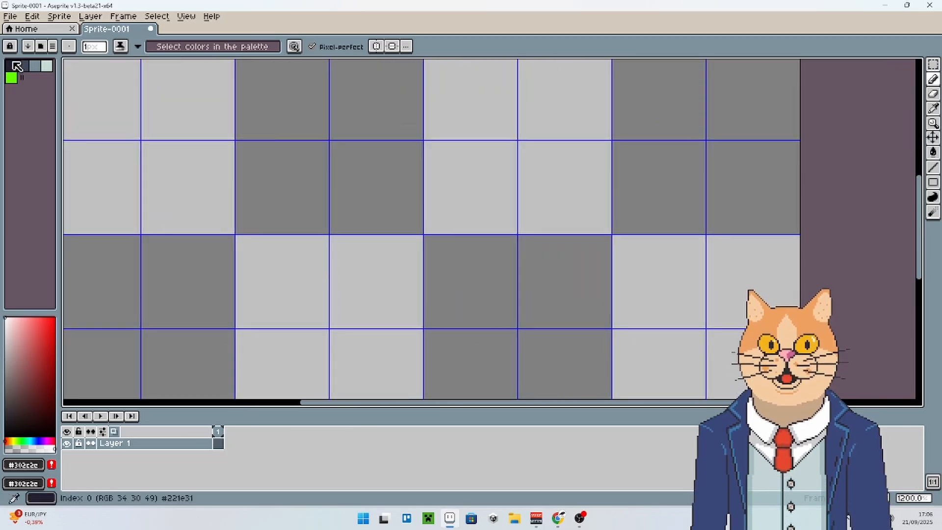
pyautogui.moveTo(14, 66); pyautogui.dragTo(13, 78)
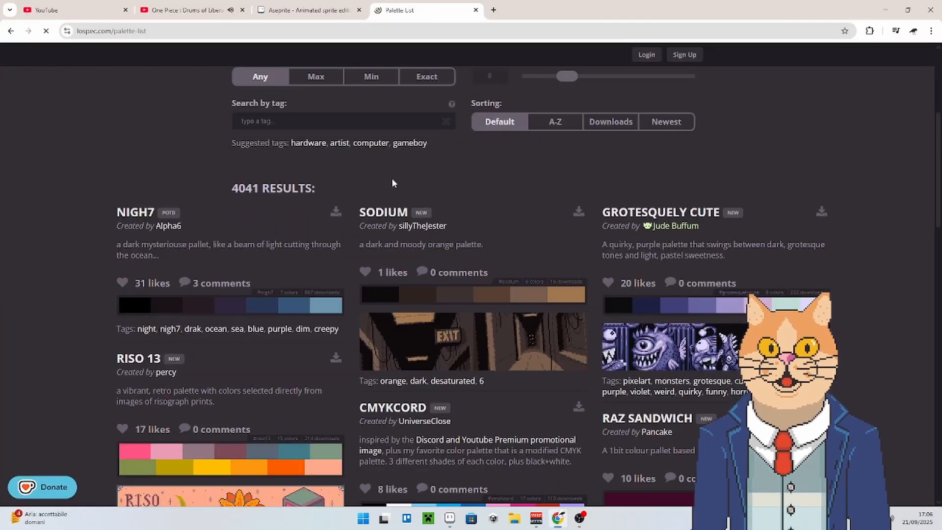
# Switch to Chrome and examine the palettes in the Lospec palette list, accepting the site's privacy notice.
pyautogui.scroll(-5, 393, 187)
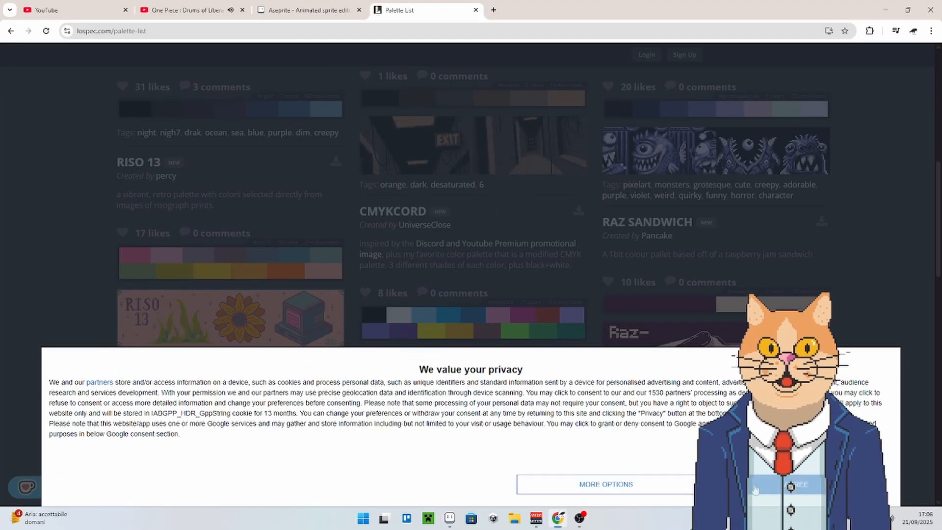
pyautogui.click(755, 489)
pyautogui.scroll(-3, 511, 290)
pyautogui.scroll(7, 529, 285)
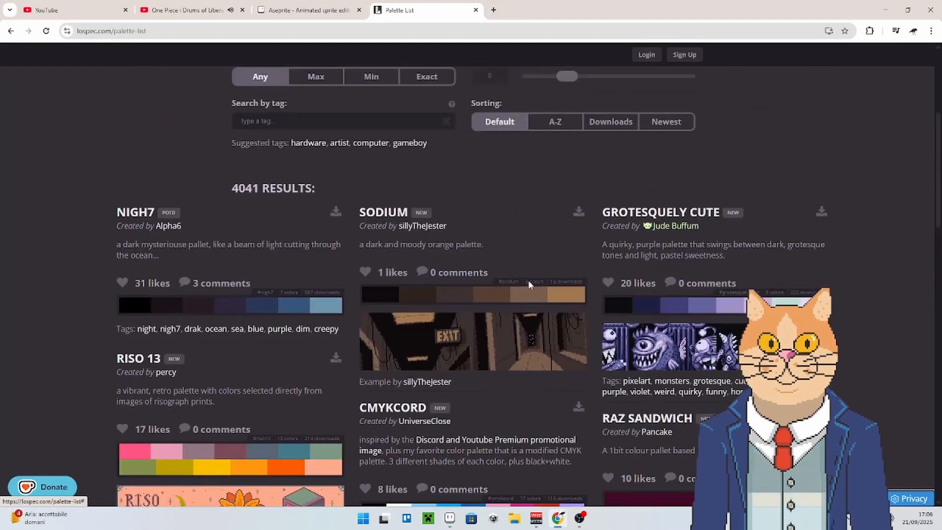
pyautogui.scroll(-6, 530, 284)
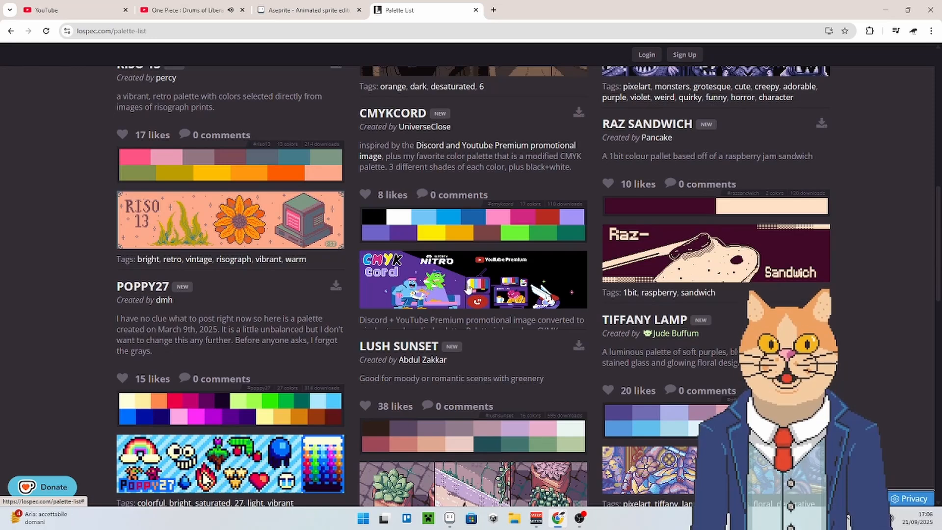
pyautogui.scroll(-6, 440, 256)
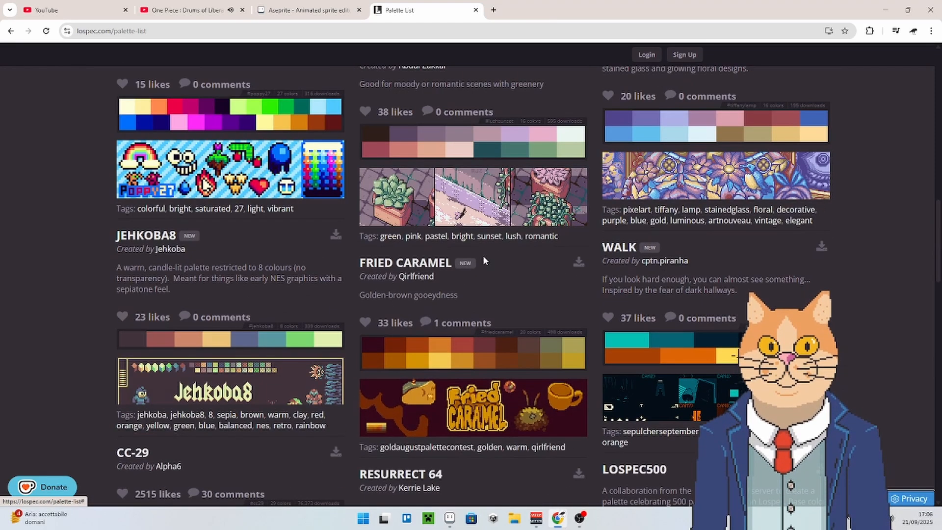
pyautogui.scroll(-4, 510, 258)
pyautogui.scroll(-5, 536, 259)
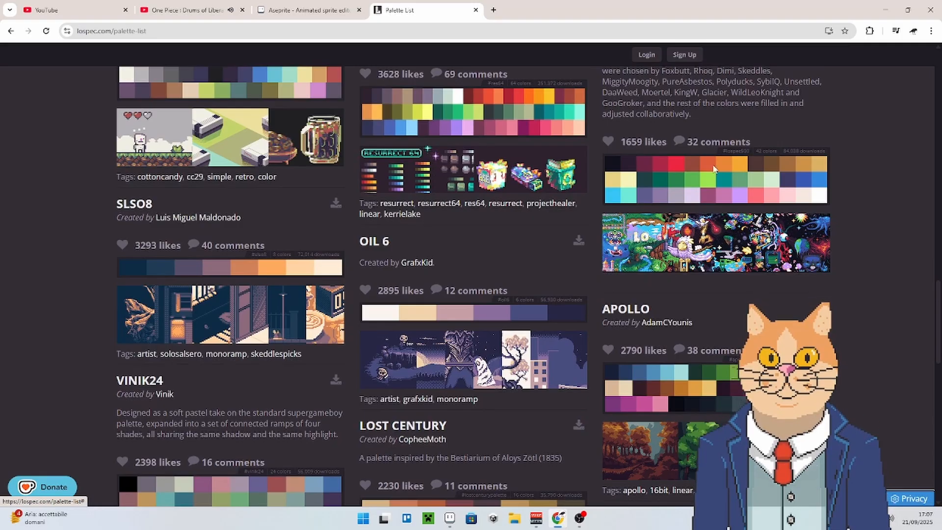
pyautogui.scroll(-2, 564, 278)
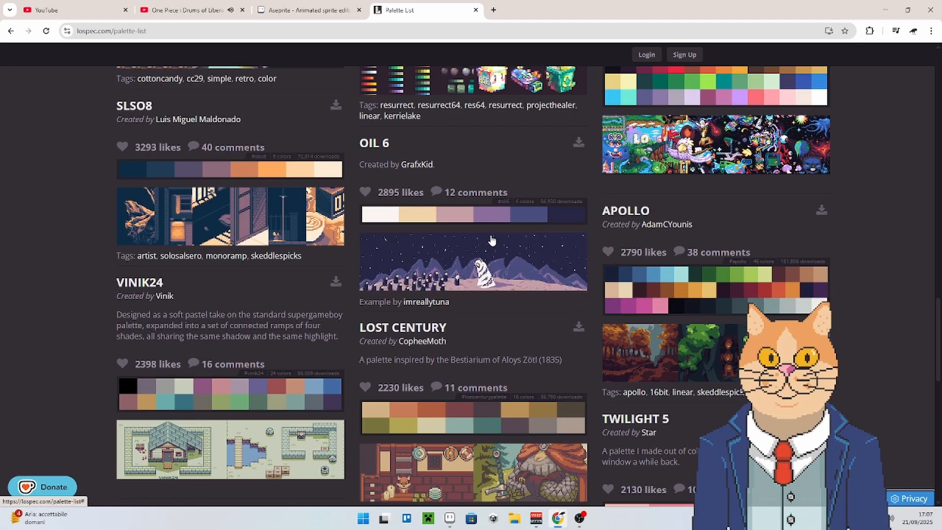
pyautogui.scroll(-5, 370, 264)
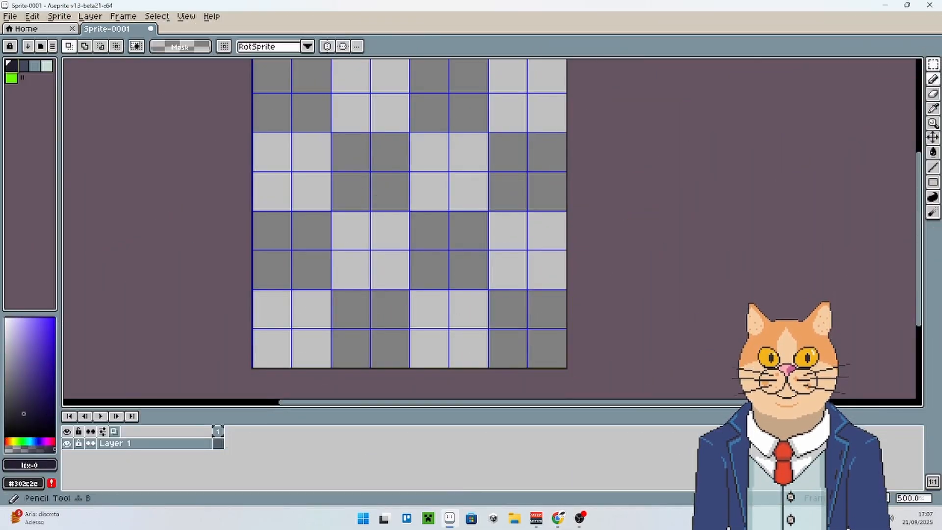
# Switch back to Aseprite, choose the Ellipse tool in place of the Rectangle tool, and reselect the Pencil tool.
pyautogui.scroll(1, 461, 221)
pyautogui.scroll(1, 460, 221)
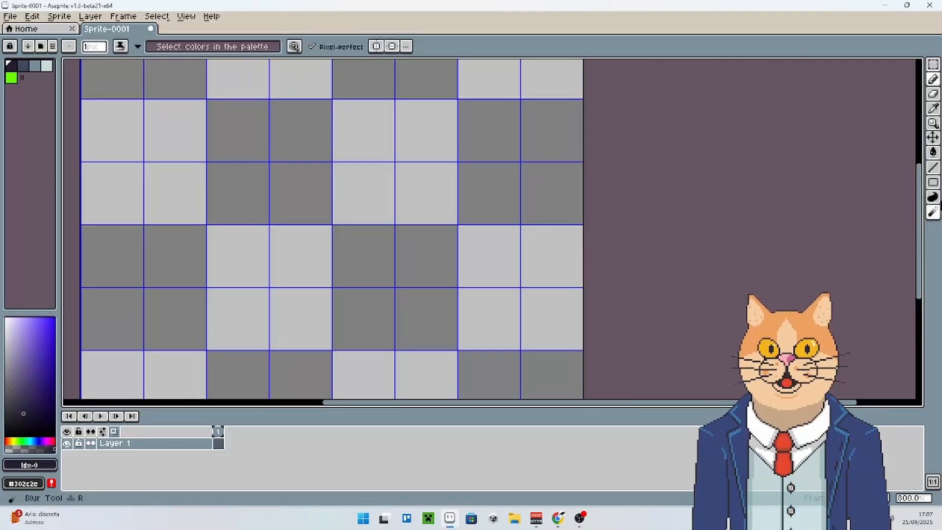
pyautogui.moveTo(933, 182); pyautogui.dragTo(902, 187)
pyautogui.scroll(2, 301, 166)
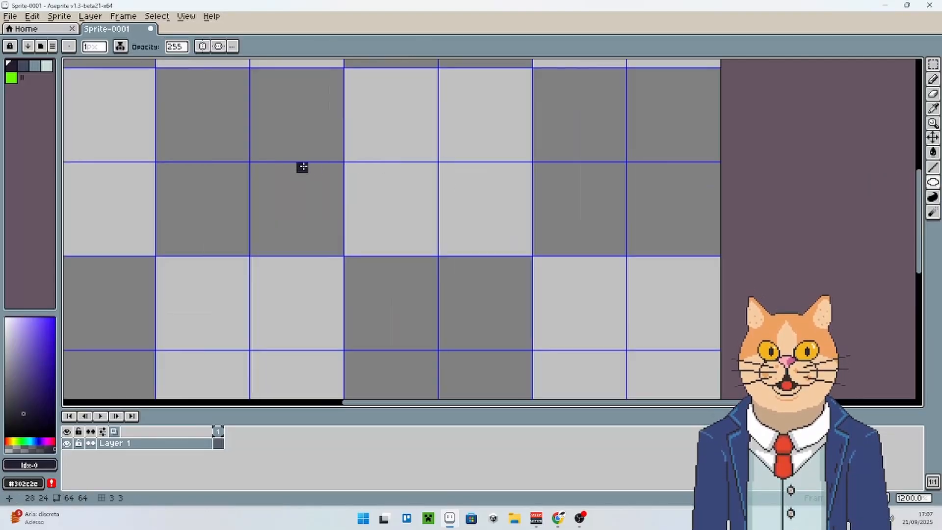
pyautogui.scroll(-4, 294, 171)
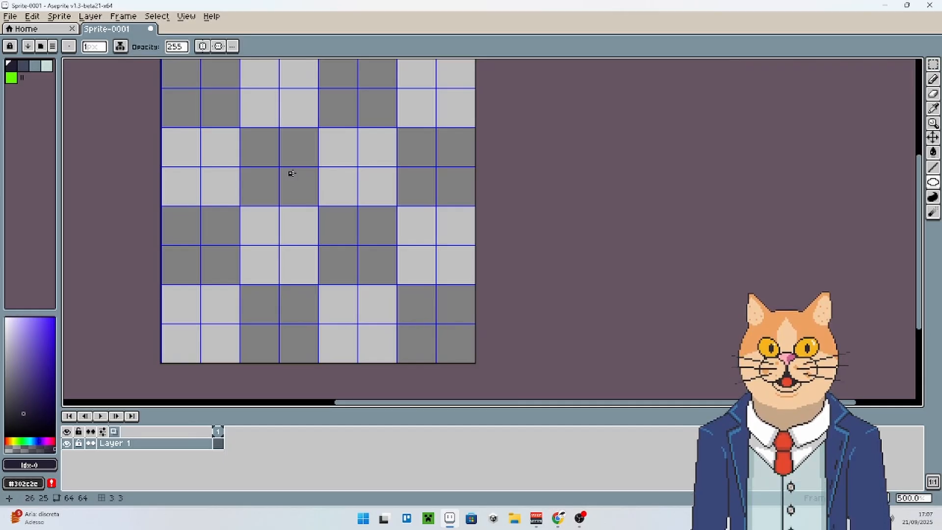
pyautogui.scroll(1, 293, 173)
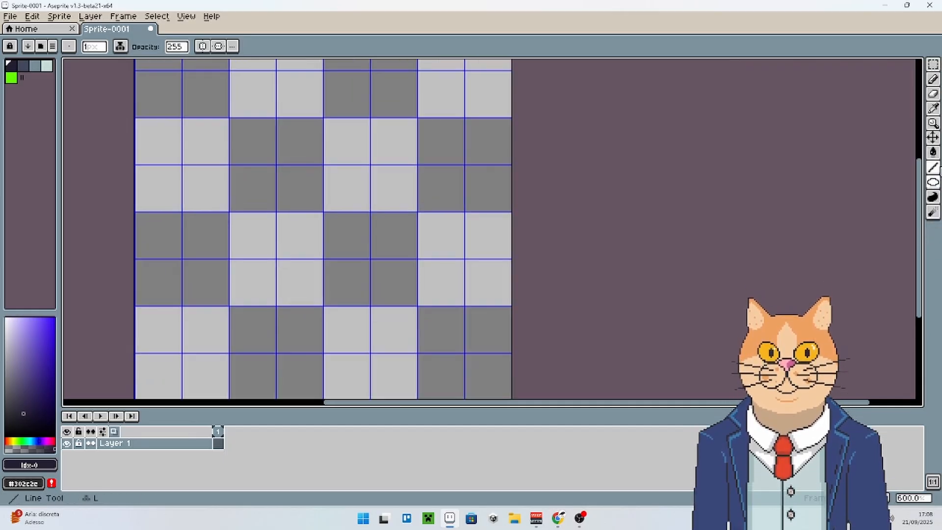
pyautogui.click(935, 80)
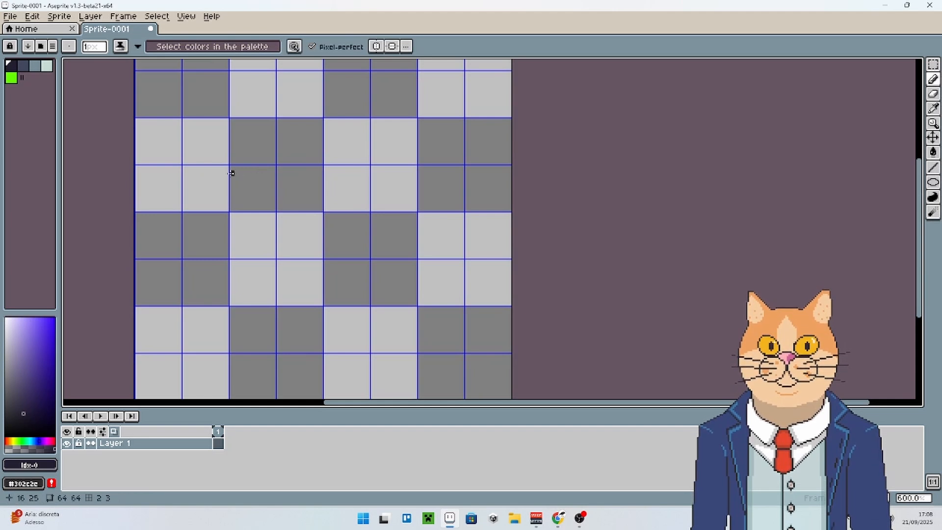
pyautogui.scroll(1, 252, 211)
pyautogui.scroll(-1, 278, 205)
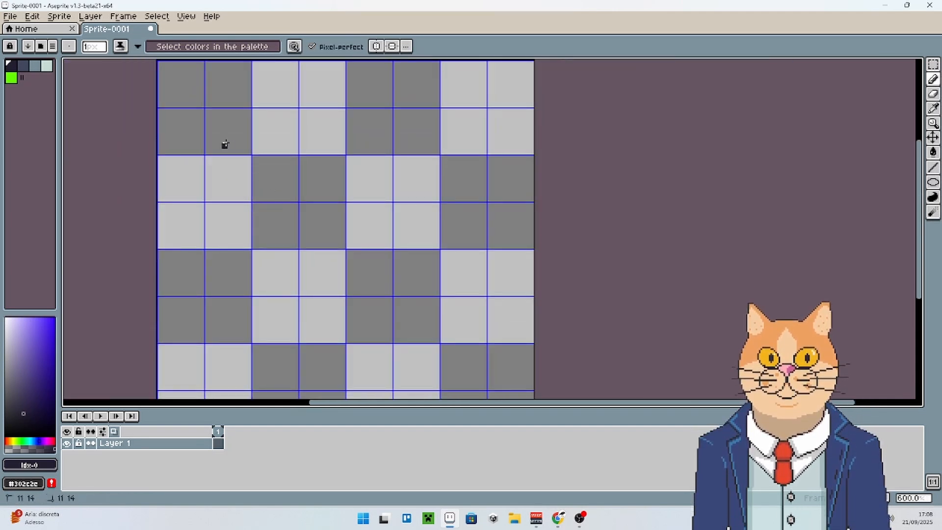
# Draw two curved freehand lines across the upper half of the canvas with Pixel-perfect on.
pyautogui.moveTo(224, 145)
pyautogui.mouseDown()
pyautogui.moveTo(351, 145)
pyautogui.moveTo(368, 197)
pyautogui.moveTo(240, 225)
pyautogui.moveTo(309, 227)
pyautogui.mouseUp()
pyautogui.hscroll(2, 374, 246)
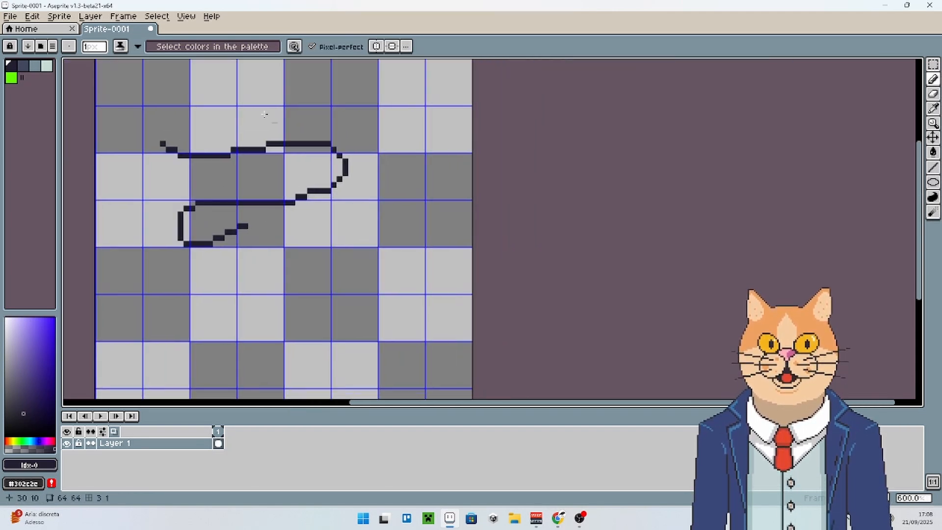
pyautogui.moveTo(249, 103)
pyautogui.mouseDown()
pyautogui.moveTo(416, 119)
pyautogui.moveTo(403, 216)
pyautogui.moveTo(333, 274)
pyautogui.mouseUp()
pyautogui.scroll(-2, 327, 244)
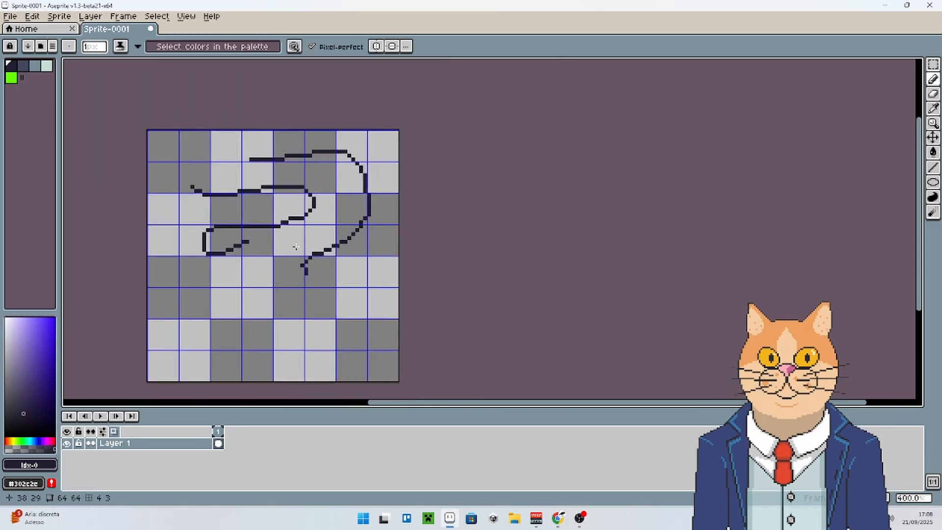
pyautogui.scroll(1, 327, 244)
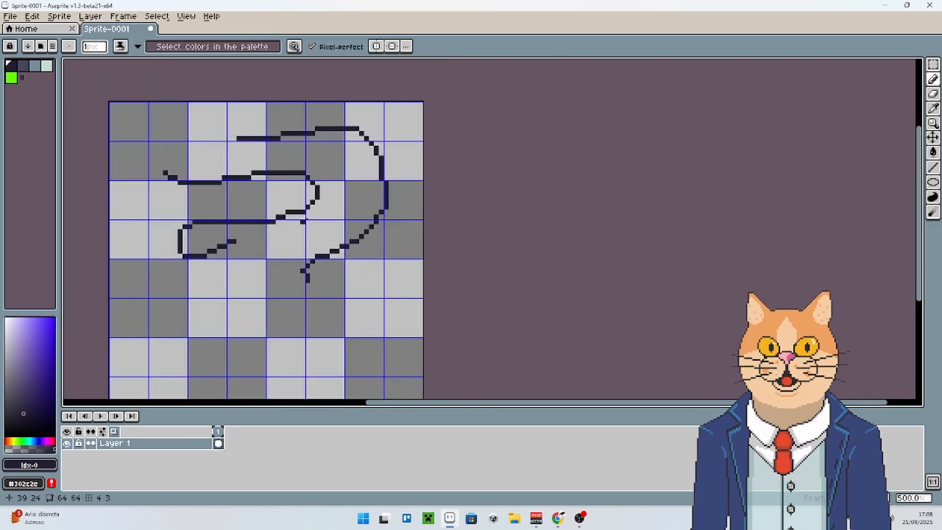
# Turn off Pixel-perfect, draw a looping freehand line in the lower half of the canvas, and undo that line.
pyautogui.click(318, 50)
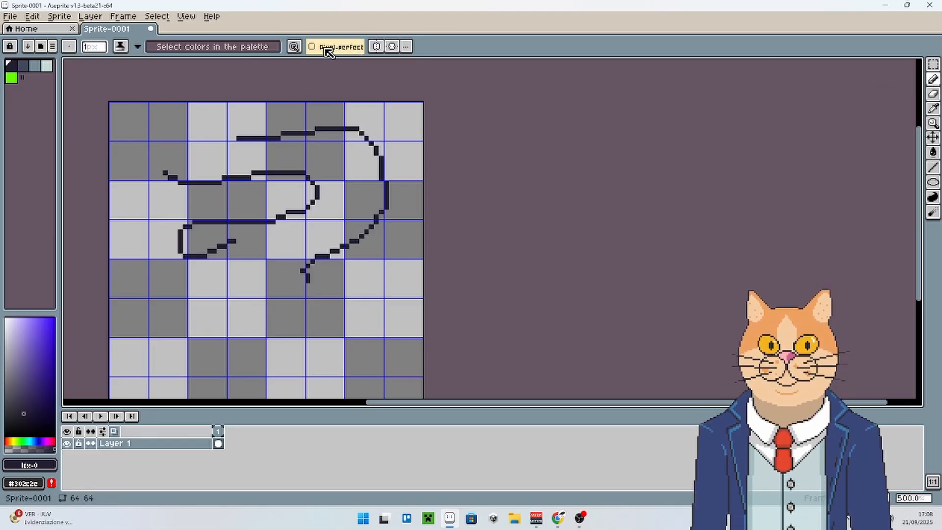
pyautogui.scroll(-1, 229, 229)
pyautogui.moveTo(324, 213)
pyautogui.mouseDown()
pyautogui.moveTo(288, 234)
pyautogui.moveTo(316, 265)
pyautogui.mouseUp()
pyautogui.moveTo(366, 293); pyautogui.dragTo(340, 288)
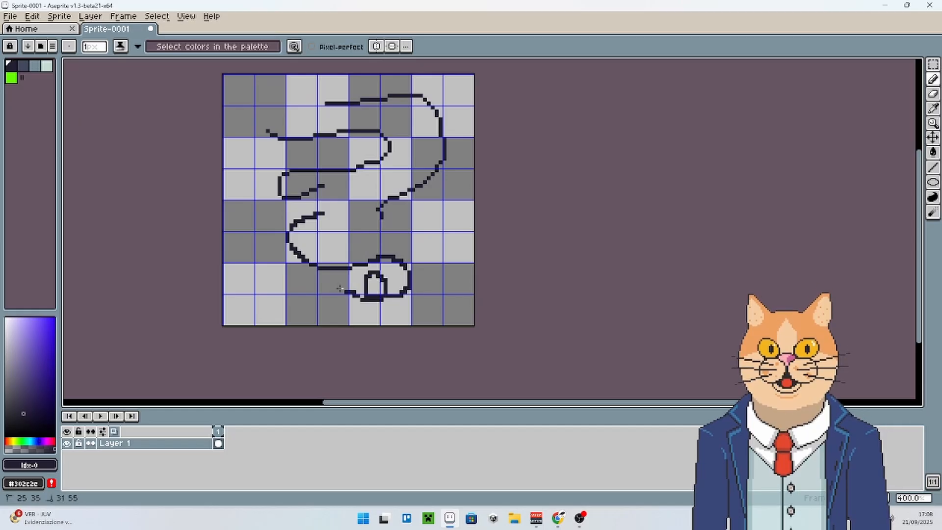
pyautogui.hscroll(1, 338, 271)
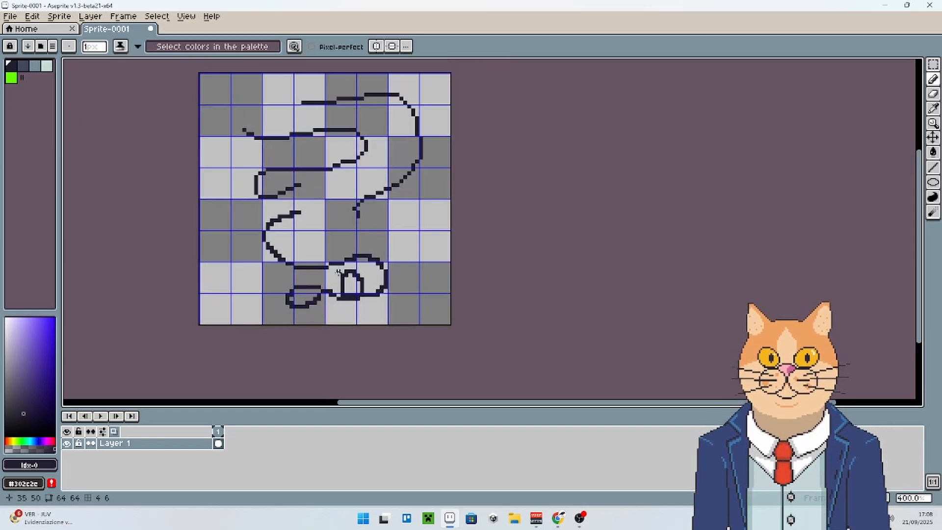
pyautogui.scroll(1, 339, 263)
pyautogui.hotkey('ctrl', 'z')
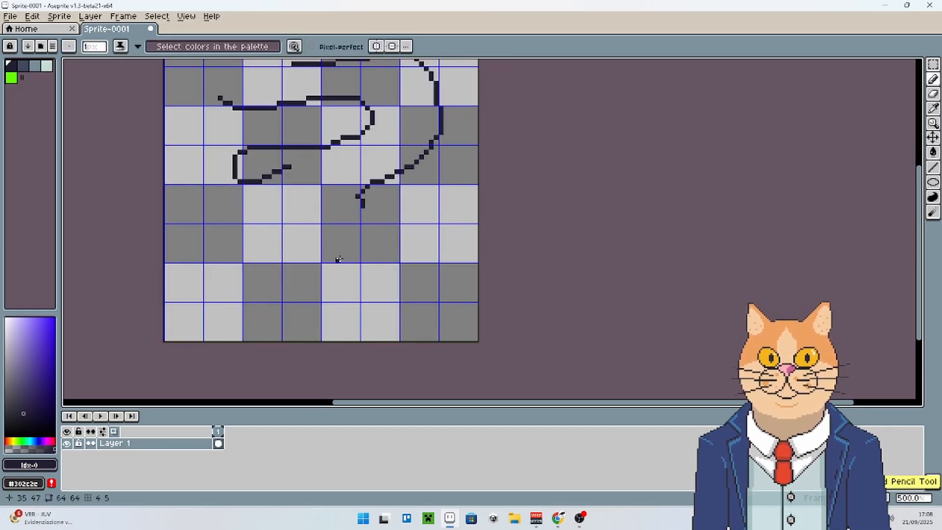
# Draw two more freehand lines in the lower half, toggling Pixel-perfect between them, and undo all strokes on the canvas.
pyautogui.moveTo(304, 214); pyautogui.dragTo(326, 263)
pyautogui.click(313, 46)
pyautogui.moveTo(277, 283)
pyautogui.mouseDown()
pyautogui.moveTo(265, 331)
pyautogui.moveTo(419, 314)
pyautogui.moveTo(439, 358)
pyautogui.moveTo(360, 338)
pyautogui.moveTo(344, 352)
pyautogui.moveTo(385, 374)
pyautogui.mouseUp()
pyautogui.hotkey('ctrl', 'z')
pyautogui.hotkey('ctrl', 'z')
pyautogui.hotkey('ctrl', 'z')
pyautogui.hotkey('ctrl', 'z')
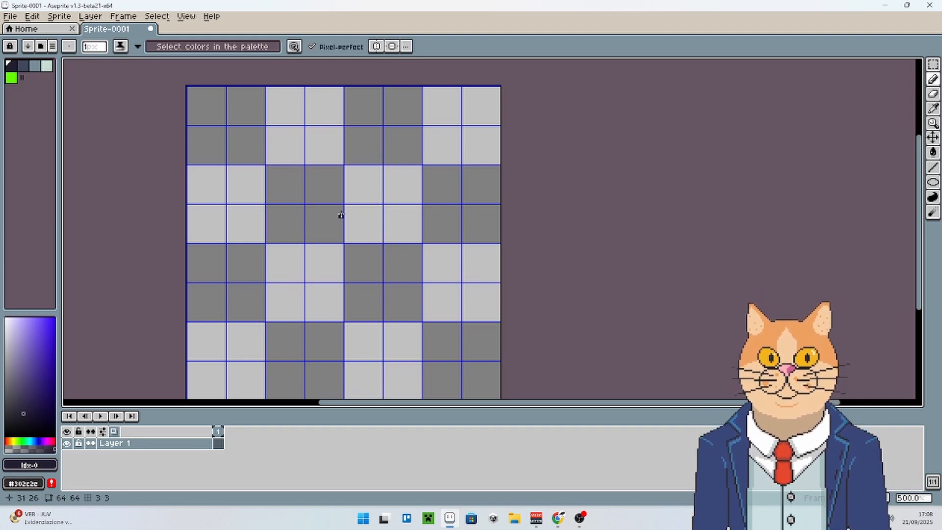
# Draw an open freehand loop of about 15 × 25 px near the canvas centre with Pixel-perfect on, and undo it.
pyautogui.moveTo(341, 215)
pyautogui.mouseDown()
pyautogui.moveTo(404, 223)
pyautogui.moveTo(337, 260)
pyautogui.mouseUp()
pyautogui.hotkey('ctrl', 'z')
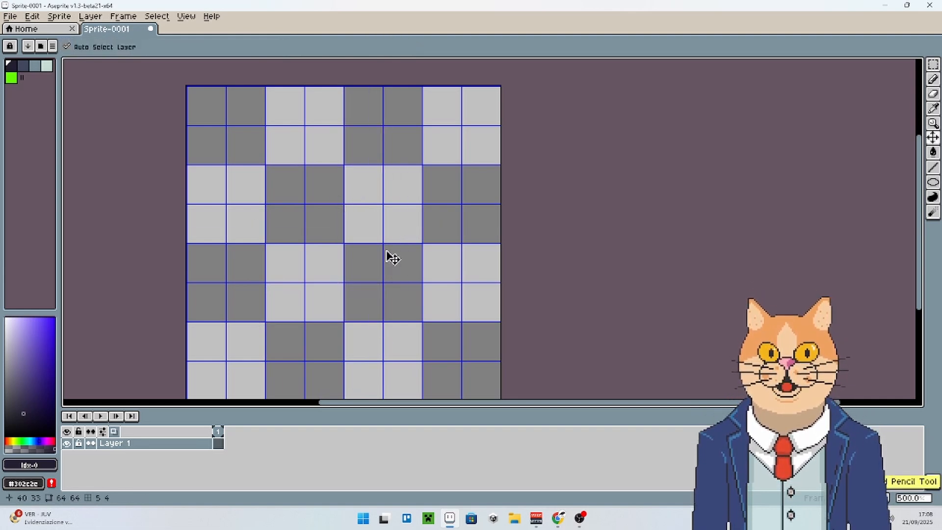
pyautogui.hotkey('ctrl', 'y')
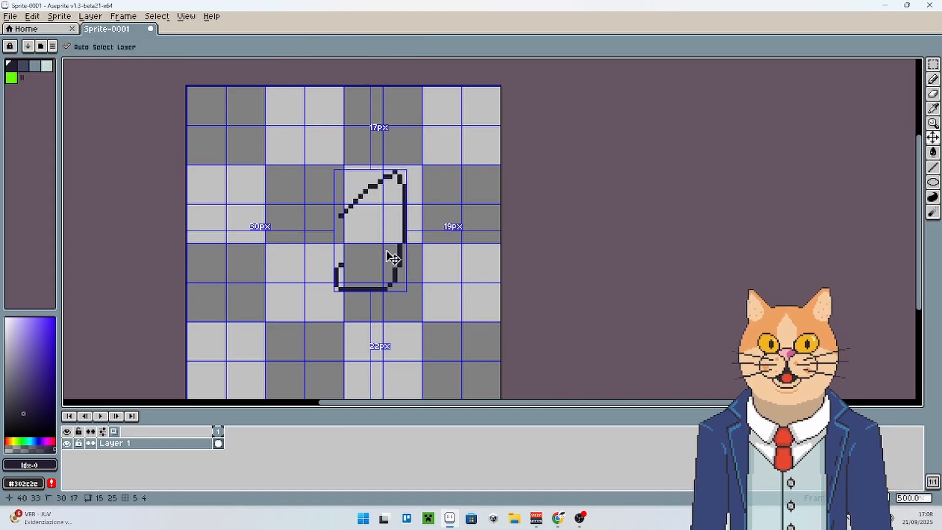
pyautogui.hotkey('ctrl', 'z')
pyautogui.moveTo(293, 259)
pyautogui.mouseDown()
pyautogui.moveTo(296, 241)
pyautogui.moveTo(302, 259)
pyautogui.moveTo(334, 255)
pyautogui.moveTo(310, 261)
pyautogui.mouseUp()
pyautogui.scroll(-1, 303, 259)
pyautogui.scroll(1, 316, 253)
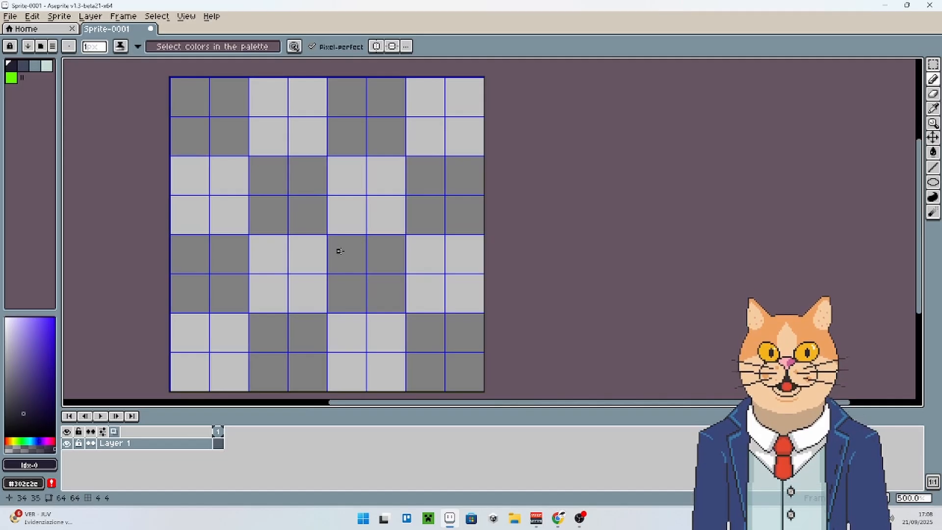
# Draw a diagonal freehand line, select it with a Rectangular Marquee of about 34 × 40 px, and move it slightly down and right.
pyautogui.moveTo(240, 168); pyautogui.dragTo(334, 272)
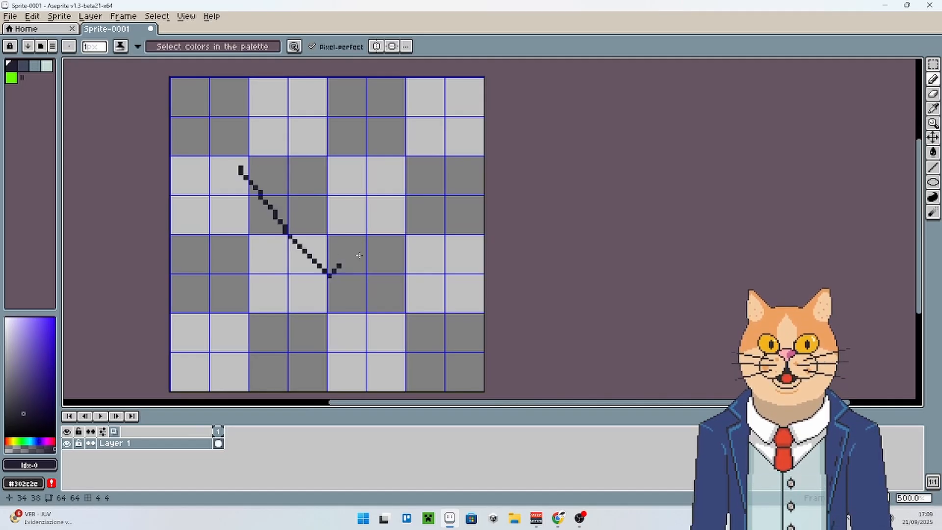
pyautogui.click(934, 65)
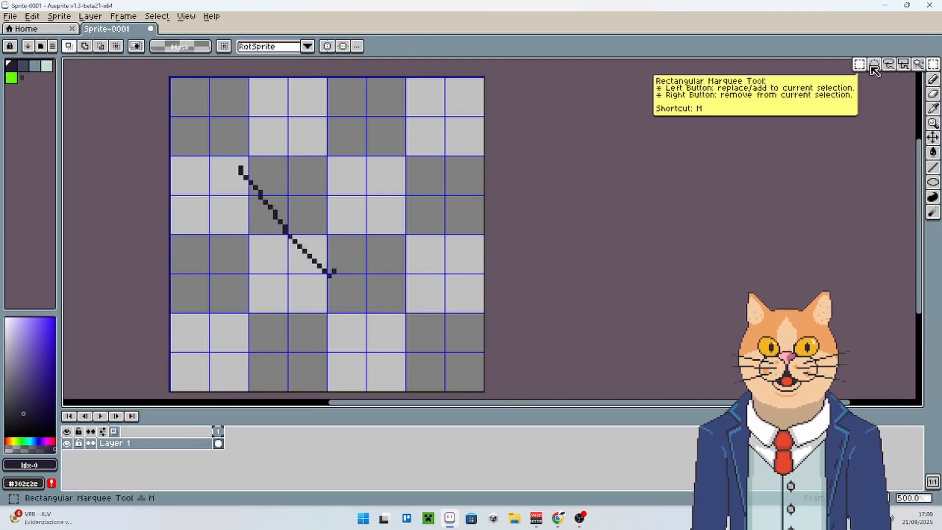
pyautogui.moveTo(217, 130); pyautogui.dragTo(388, 329)
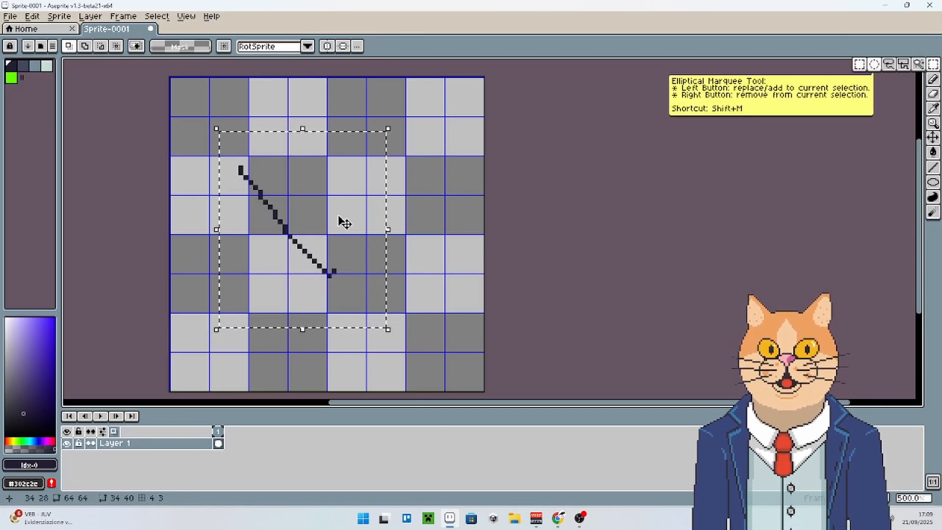
pyautogui.moveTo(265, 255); pyautogui.dragTo(285, 268)
pyautogui.click(488, 236)
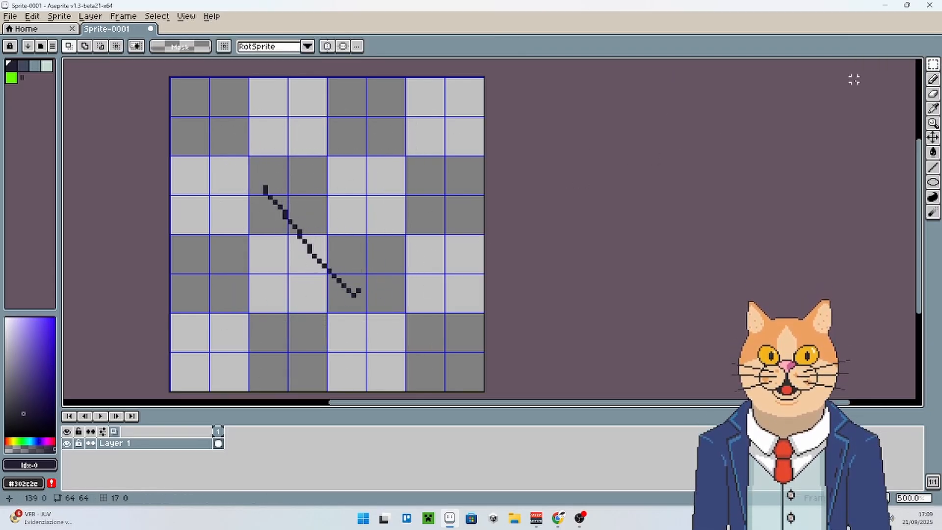
# Enclose the diagonal line in an Elliptical Marquee selection of about 37 × 39 px, and deselect it.
pyautogui.click(935, 64)
pyautogui.click(874, 64)
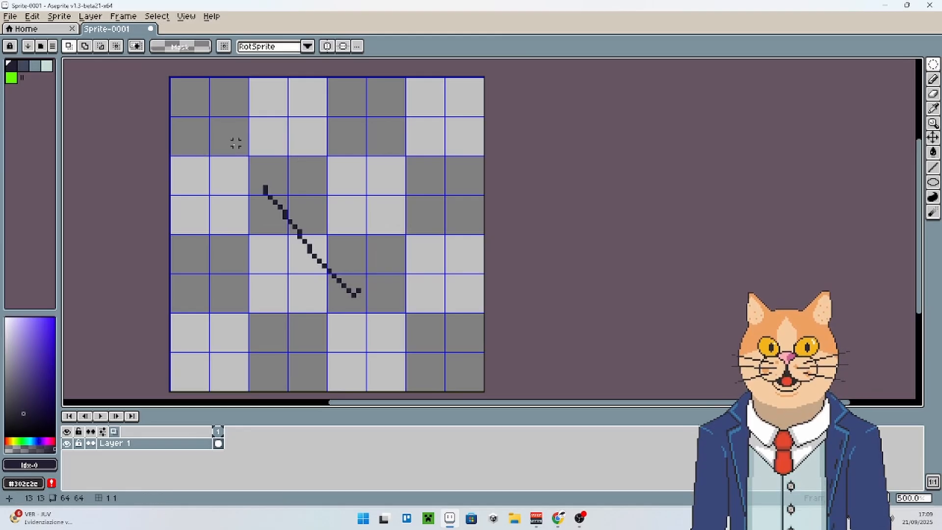
pyautogui.moveTo(235, 143); pyautogui.dragTo(417, 335)
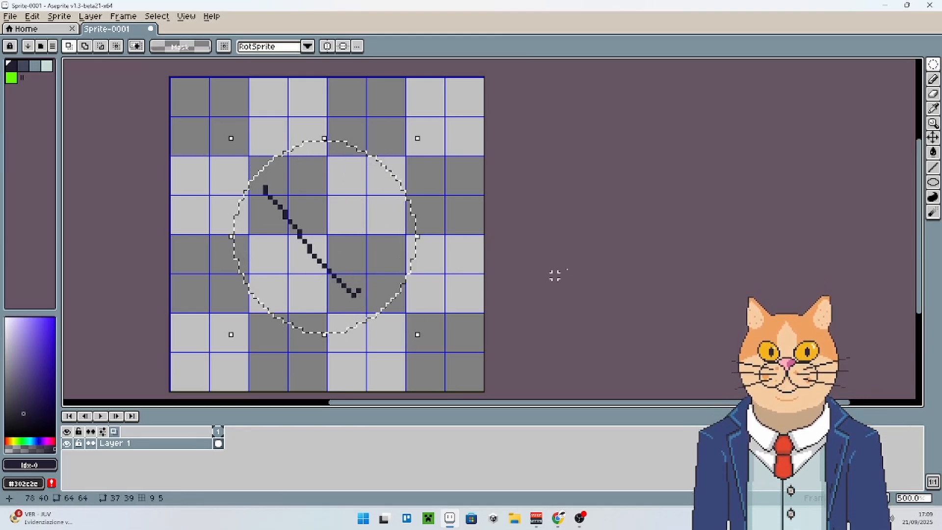
pyautogui.click(506, 212)
# Outline an area around the diagonal line with the Lasso tool, try moving the selection, and deselect it.
pyautogui.click(934, 64)
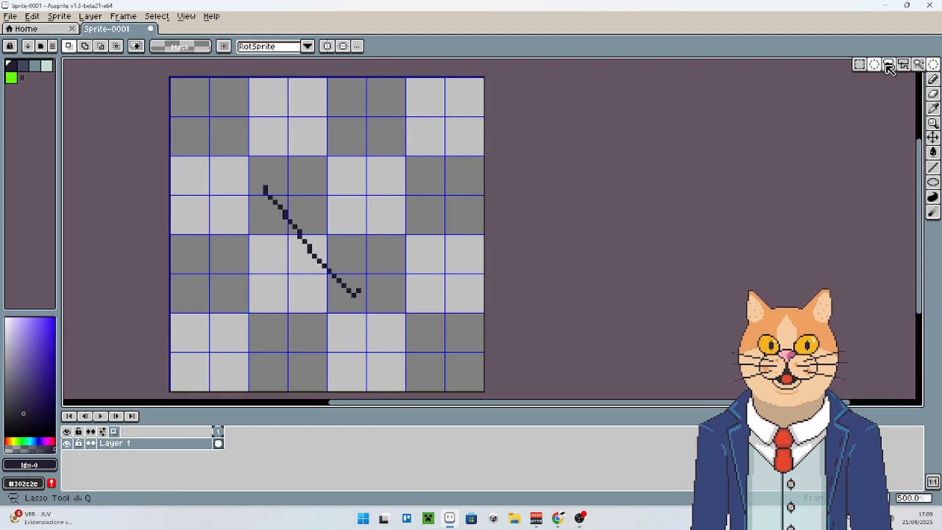
pyautogui.click(889, 64)
pyautogui.moveTo(229, 158)
pyautogui.mouseDown()
pyautogui.moveTo(251, 152)
pyautogui.moveTo(334, 168)
pyautogui.mouseUp()
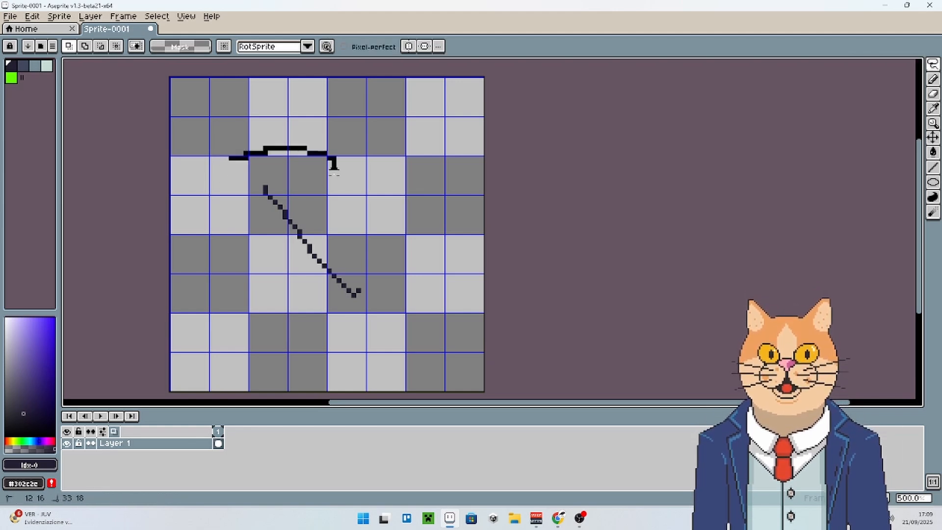
pyautogui.moveTo(323, 212); pyautogui.dragTo(322, 216)
pyautogui.moveTo(323, 213); pyautogui.dragTo(366, 215)
pyautogui.click(260, 189)
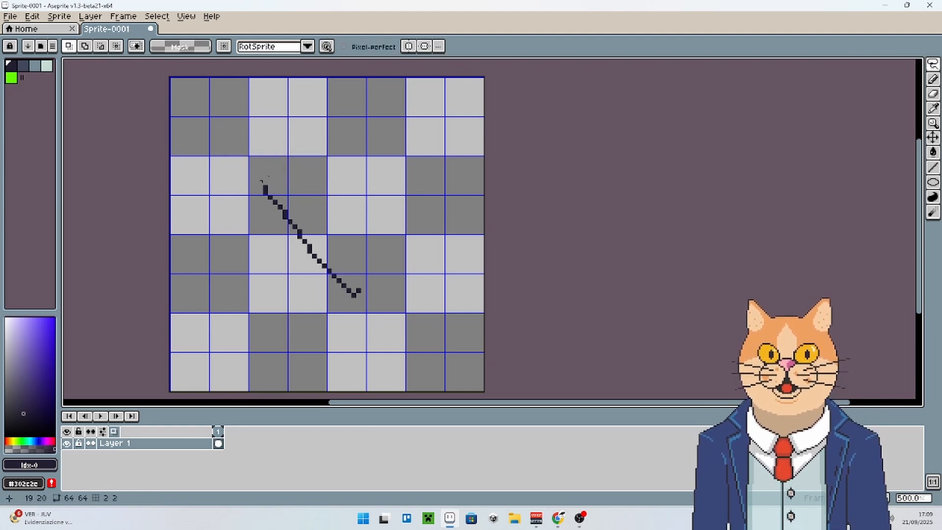
# Enclose the line in an irregular winding Lasso selection about 59 × 48 px, try moving it, and discard the selection and move.
pyautogui.moveTo(270, 148)
pyautogui.mouseDown()
pyautogui.moveTo(321, 143)
pyautogui.moveTo(364, 197)
pyautogui.moveTo(329, 241)
pyautogui.moveTo(403, 275)
pyautogui.moveTo(347, 330)
pyautogui.moveTo(246, 309)
pyautogui.moveTo(274, 262)
pyautogui.moveTo(244, 231)
pyautogui.moveTo(191, 221)
pyautogui.mouseUp()
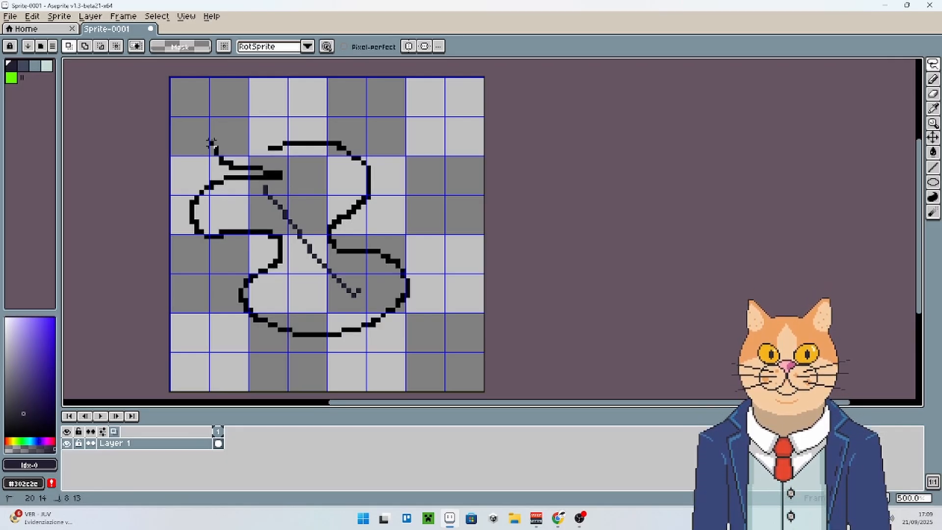
pyautogui.moveTo(246, 137)
pyautogui.mouseDown()
pyautogui.moveTo(284, 118)
pyautogui.moveTo(373, 104)
pyautogui.moveTo(427, 168)
pyautogui.mouseUp()
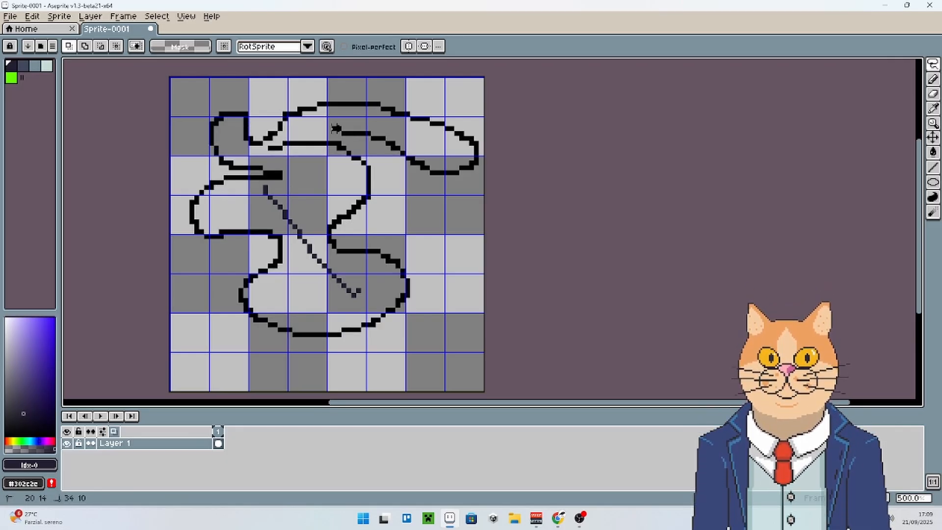
pyautogui.moveTo(281, 141); pyautogui.dragTo(281, 143)
pyautogui.moveTo(311, 230)
pyautogui.mouseDown()
pyautogui.moveTo(373, 243)
pyautogui.moveTo(321, 242)
pyautogui.moveTo(307, 227)
pyautogui.moveTo(298, 253)
pyautogui.moveTo(319, 244)
pyautogui.mouseUp()
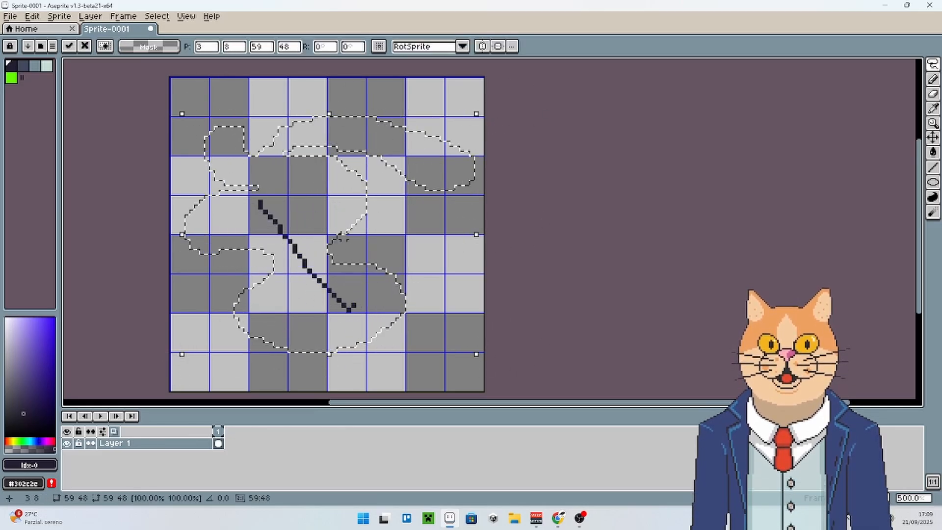
pyautogui.click(627, 206)
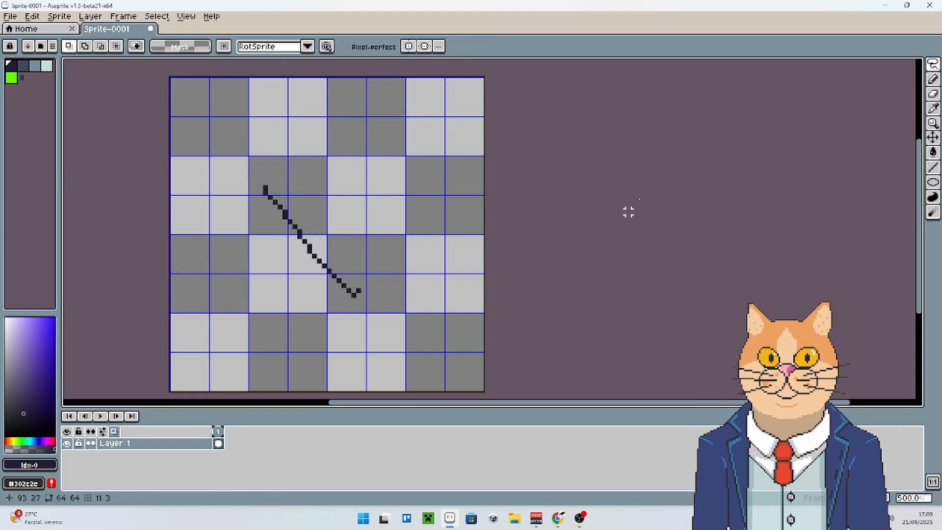
# Enclose the diagonal line in a Polygonal Lasso selection of about 57 × 46 px, and undo back to an empty canvas.
pyautogui.moveTo(934, 64); pyautogui.dragTo(902, 65)
pyautogui.moveTo(400, 147); pyautogui.dragTo(393, 237)
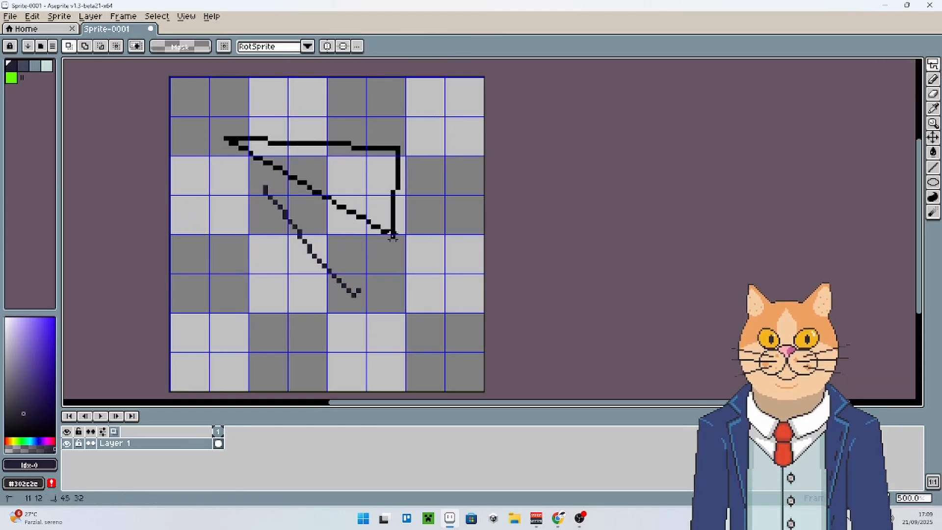
pyautogui.moveTo(448, 265)
pyautogui.mouseDown()
pyautogui.moveTo(437, 347)
pyautogui.moveTo(162, 359)
pyautogui.moveTo(162, 317)
pyautogui.moveTo(192, 212)
pyautogui.moveTo(236, 211)
pyautogui.mouseUp()
pyautogui.doubleClick(236, 183)
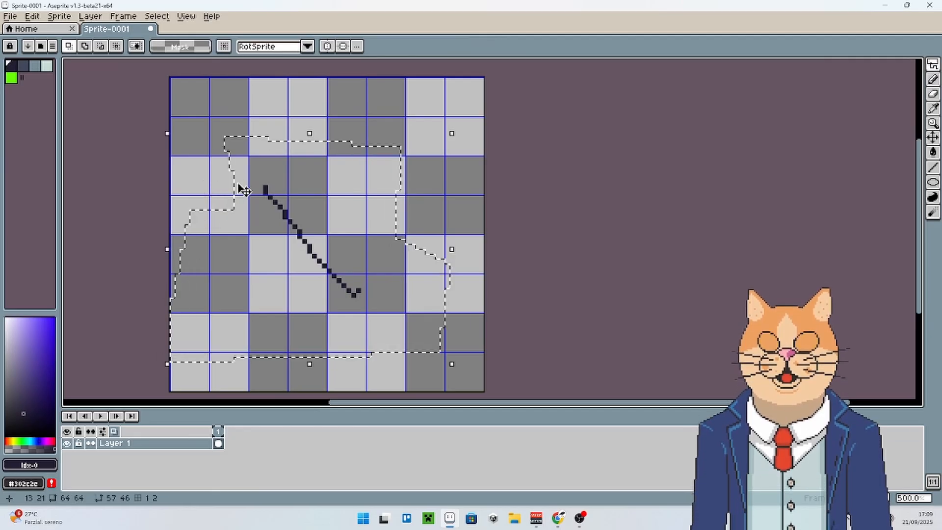
pyautogui.hotkey('ctrl', 'z')
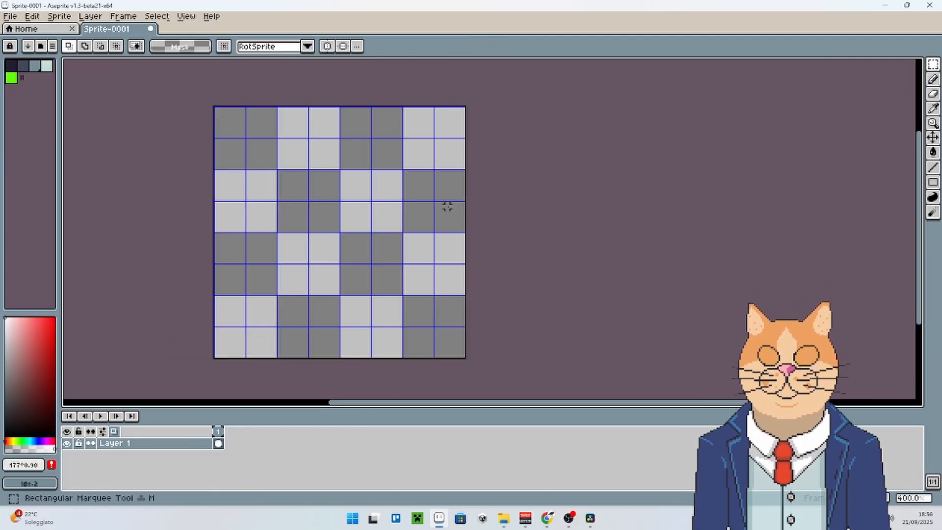
# Choose the Magic Wand, switch to the Pencil tool at 11 px, and paint a vertical stroke in the darkest palette color.
pyautogui.click(935, 65)
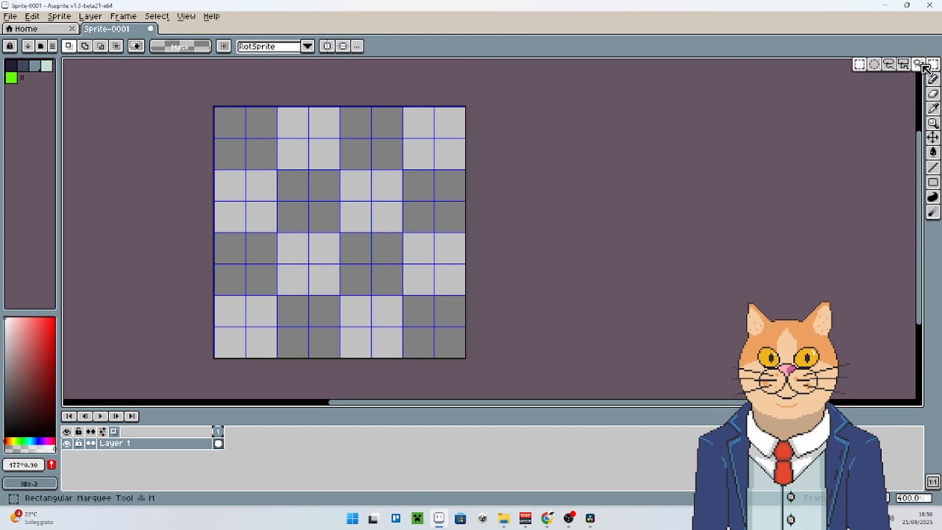
pyautogui.click(920, 65)
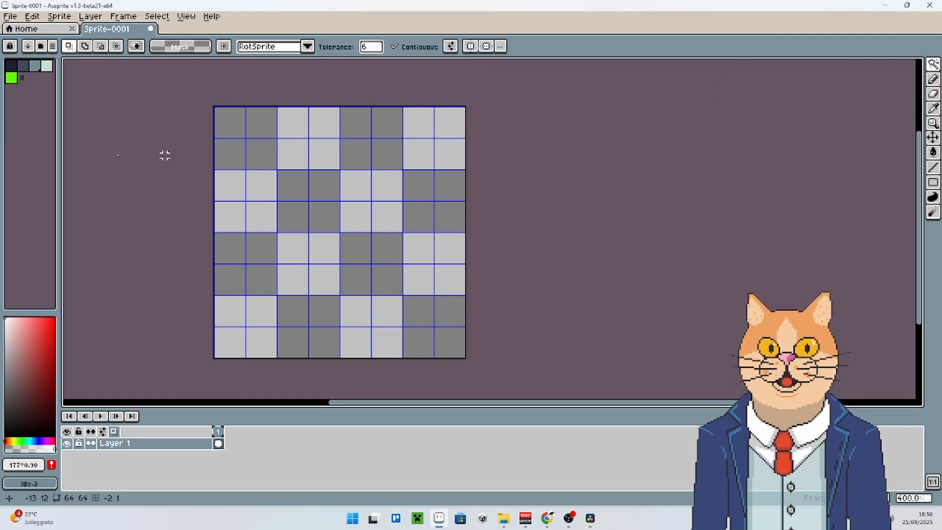
pyautogui.click(11, 65)
pyautogui.click(933, 79)
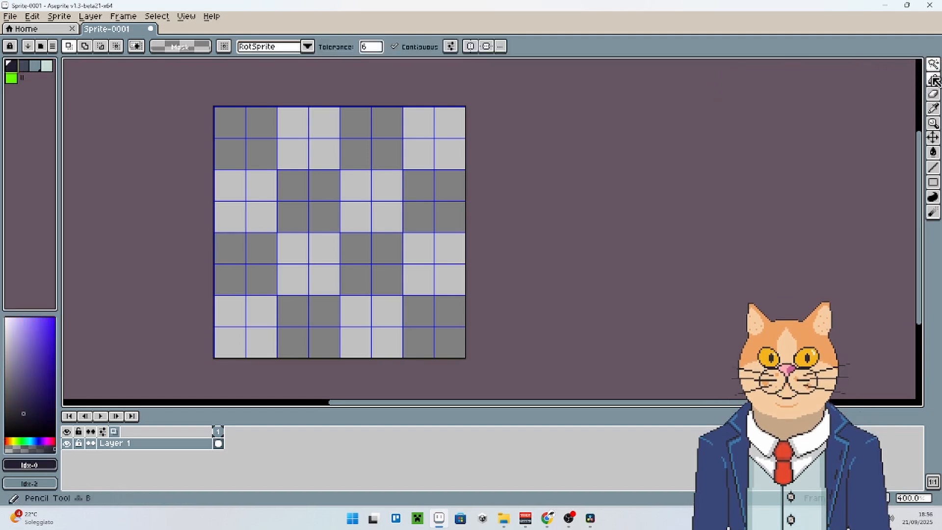
pyautogui.scroll(10, 257, 232)
pyautogui.moveTo(268, 179); pyautogui.dragTo(279, 315)
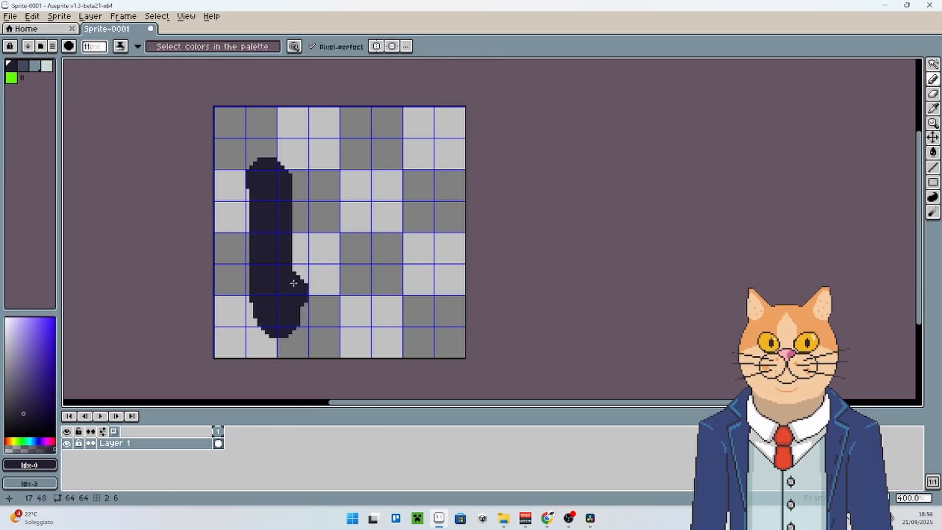
# Paint three more vertical 11 px strokes side by side, using the slate blue, gray-blue and pale palette colors in turn.
pyautogui.click(22, 66)
pyautogui.moveTo(301, 161); pyautogui.dragTo(308, 288)
pyautogui.click(35, 65)
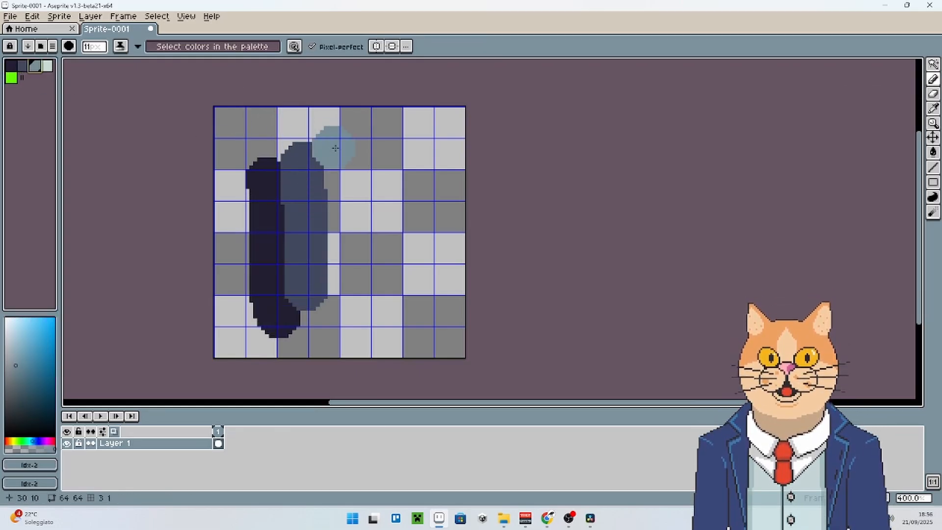
pyautogui.moveTo(341, 149); pyautogui.dragTo(358, 293)
pyautogui.click(47, 66)
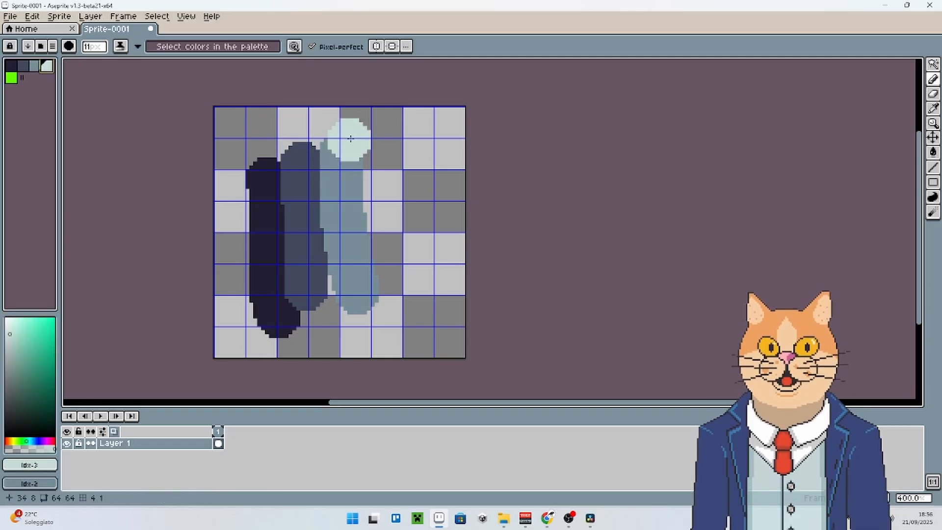
pyautogui.moveTo(380, 140)
pyautogui.mouseDown()
pyautogui.moveTo(396, 265)
pyautogui.moveTo(378, 194)
pyautogui.mouseUp()
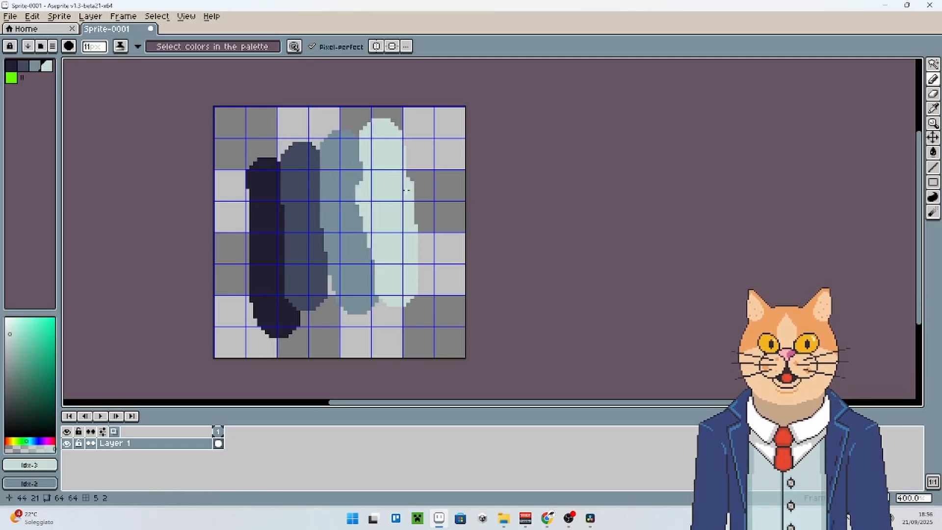
# With the Magic Wand, shift the darkest stroke slightly left and move the slate blue stroke to the canvas's right edge.
pyautogui.click(934, 64)
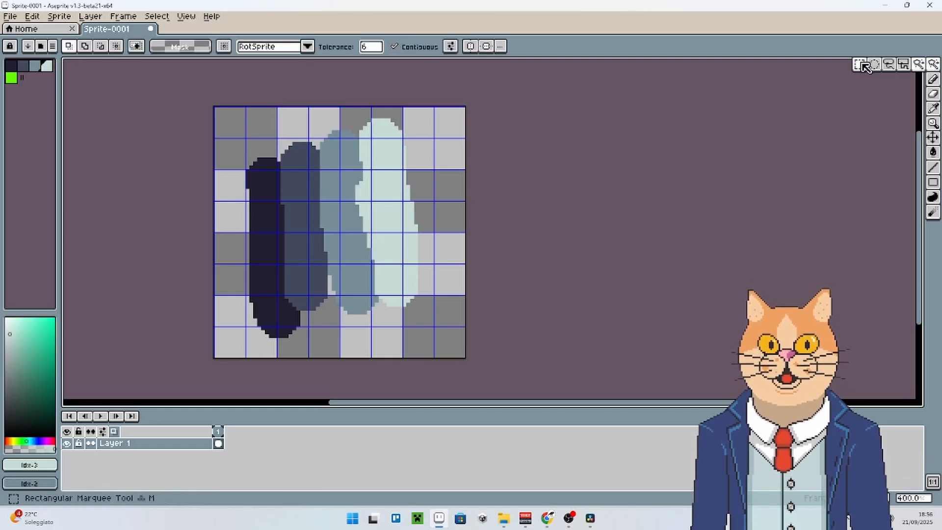
pyautogui.click(934, 66)
pyautogui.click(920, 65)
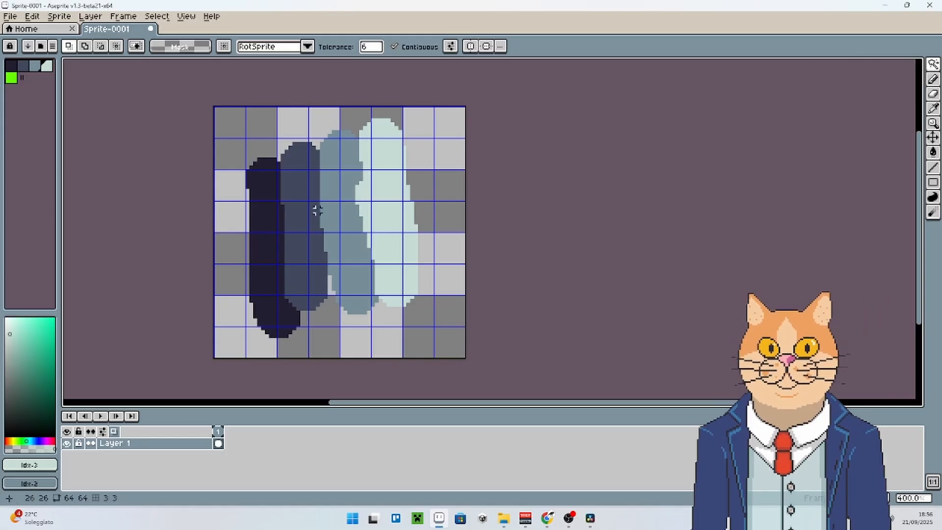
pyautogui.click(263, 222)
pyautogui.moveTo(274, 227)
pyautogui.mouseDown()
pyautogui.moveTo(385, 227)
pyautogui.moveTo(290, 216)
pyautogui.moveTo(253, 224)
pyautogui.moveTo(434, 220)
pyautogui.mouseUp()
pyautogui.click(307, 226)
# Select the gray-blue stroke and the pale stroke one after the other by color and move each one left.
pyautogui.click(357, 230)
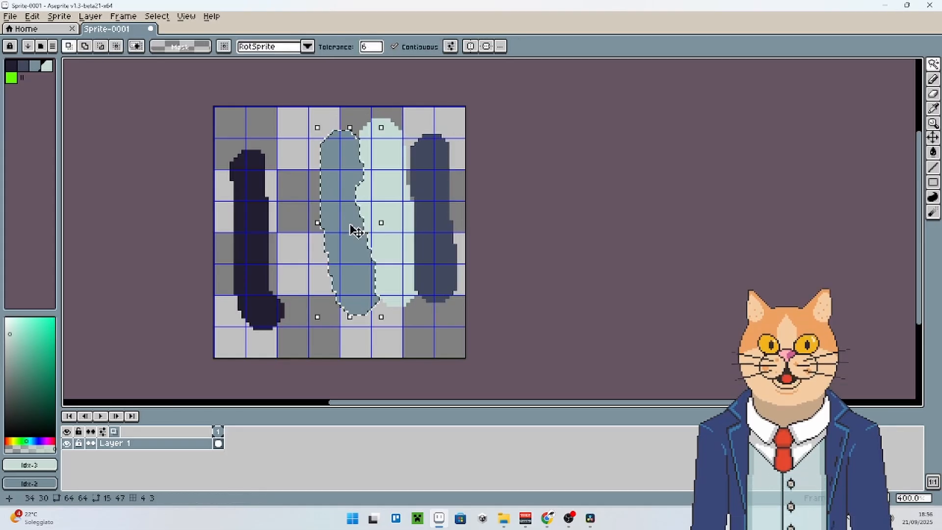
pyautogui.moveTo(357, 231)
pyautogui.mouseDown()
pyautogui.moveTo(284, 246)
pyautogui.moveTo(294, 246)
pyautogui.mouseUp()
pyautogui.click(374, 212)
pyautogui.moveTo(374, 213); pyautogui.dragTo(314, 227)
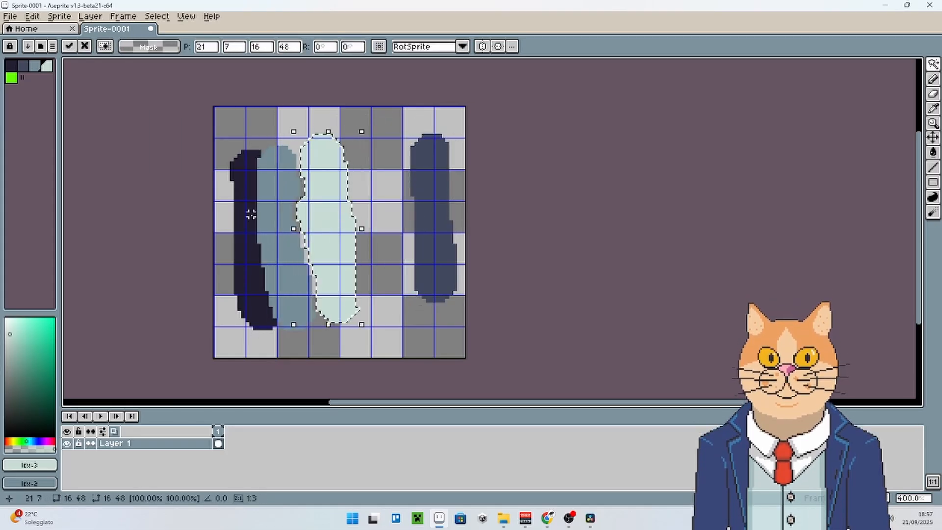
# Move the darkest stroke between the pale and slate blue strokes, and shift the pale stroke down past the canvas's lower edge.
pyautogui.click(250, 214)
pyautogui.moveTo(250, 241); pyautogui.dragTo(375, 223)
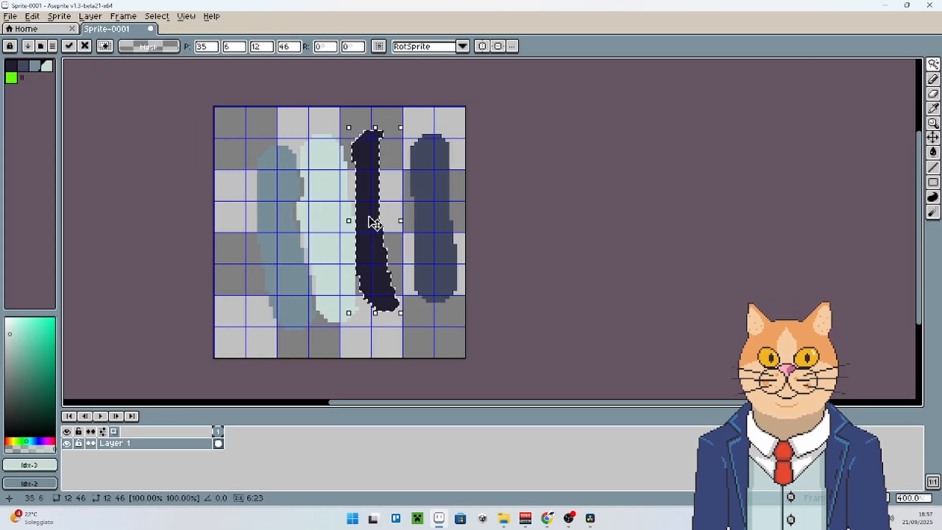
pyautogui.click(320, 190)
pyautogui.moveTo(319, 191); pyautogui.dragTo(329, 267)
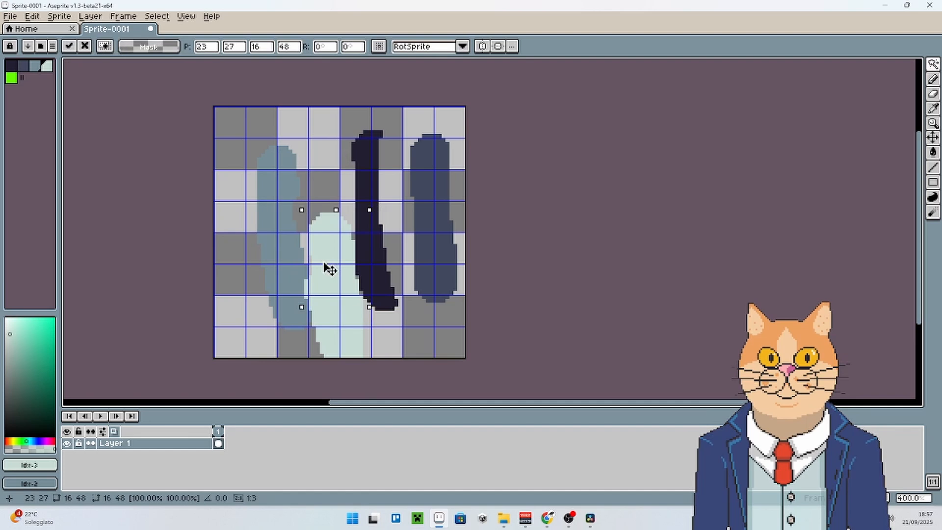
pyautogui.click(315, 161)
pyautogui.moveTo(327, 182); pyautogui.dragTo(462, 190)
pyautogui.click(256, 237)
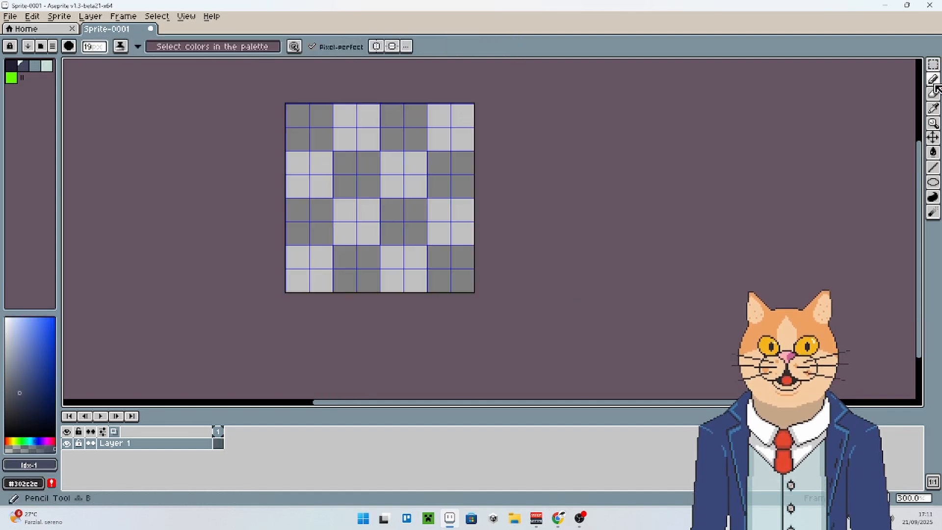
# Cover most of the canvas in slate blue using the Spray tool with a 6 px brush, and undo it.
pyautogui.click(934, 82)
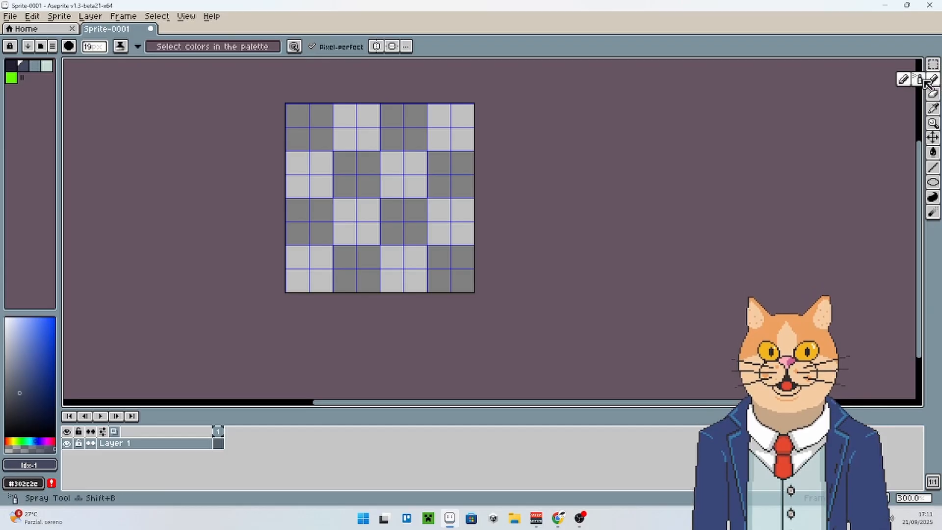
pyautogui.click(927, 83)
pyautogui.scroll(3, 393, 186)
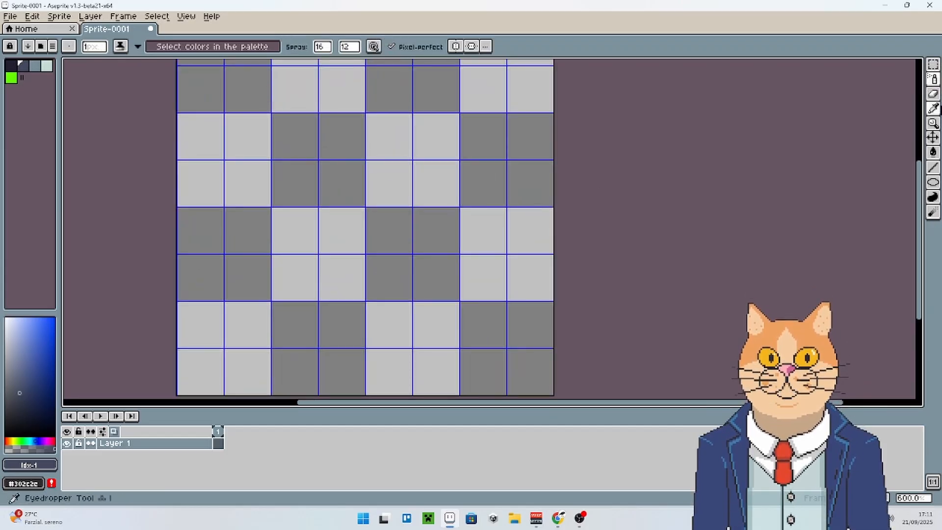
pyautogui.click(934, 80)
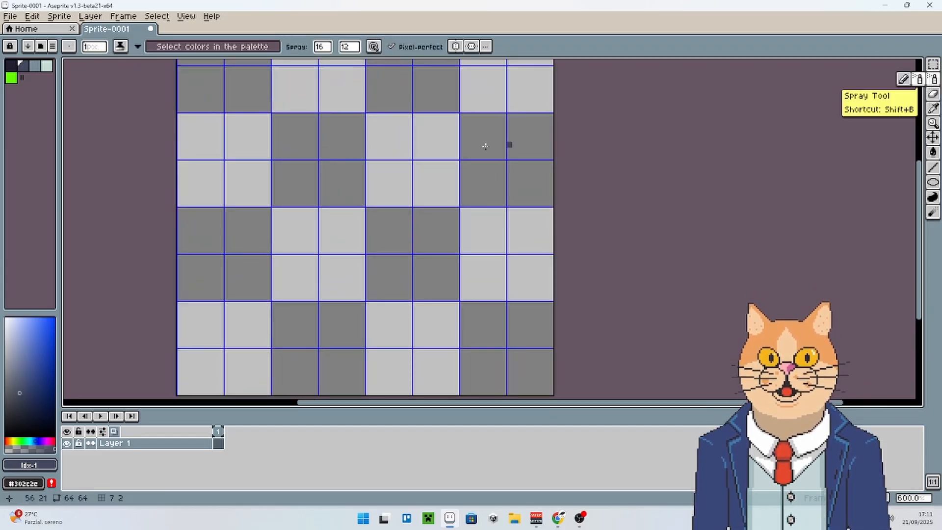
pyautogui.scroll(4, 338, 196)
pyautogui.moveTo(347, 193)
pyautogui.mouseDown()
pyautogui.moveTo(326, 269)
pyautogui.moveTo(309, 284)
pyautogui.mouseUp()
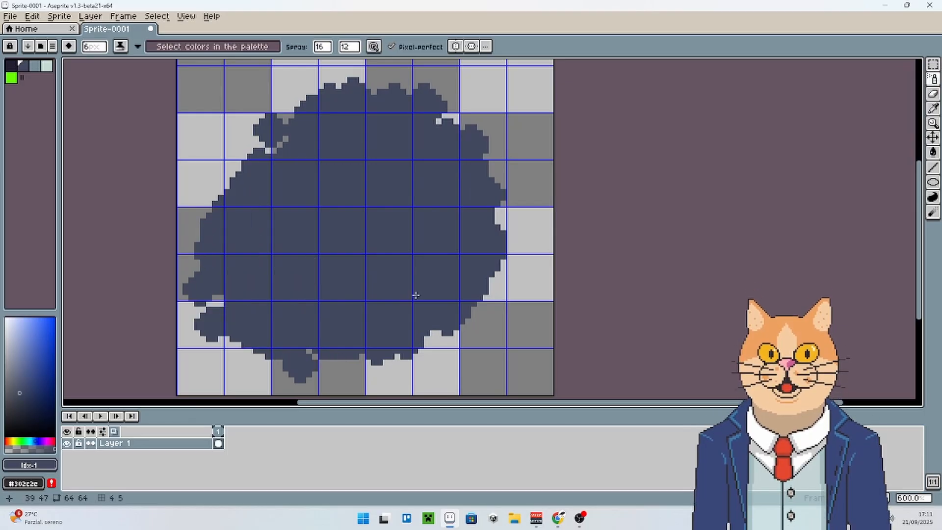
pyautogui.hotkey('ctrl', 'z')
pyautogui.hotkey('ctrl', 'z')
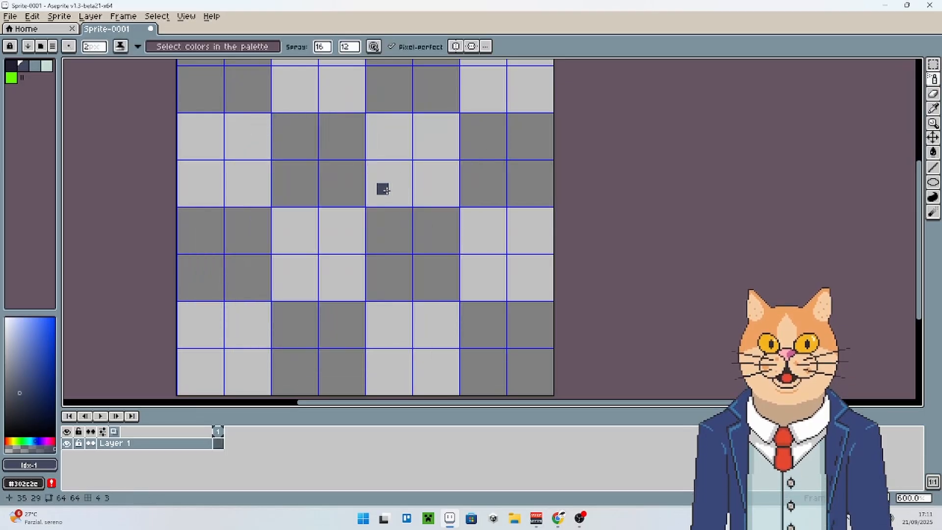
# Try two sprayed strokes across the canvas, starting with a 2 px Spray brush.
pyautogui.moveTo(382, 189)
pyautogui.mouseDown()
pyautogui.moveTo(319, 227)
pyautogui.moveTo(392, 258)
pyautogui.moveTo(474, 311)
pyautogui.moveTo(423, 269)
pyautogui.mouseUp()
pyautogui.scroll(-4, 420, 262)
pyautogui.scroll(2, 411, 253)
pyautogui.moveTo(481, 159); pyautogui.dragTo(283, 274)
# Enlarge the Eraser's brush to 9 px and reduce it back to 1 px.
pyautogui.click(937, 94)
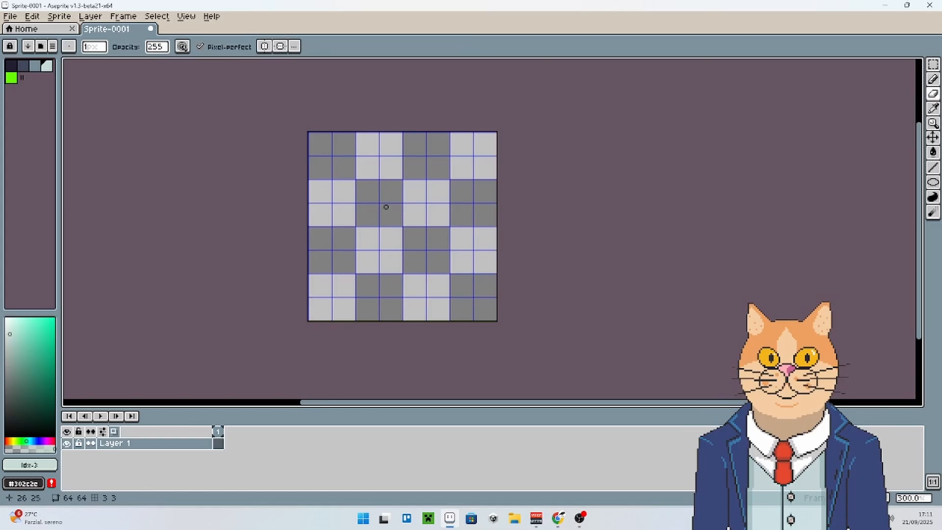
pyautogui.scroll(1, 435, 186)
pyautogui.keyDown('ctrl'); pyautogui.scroll(14, 421, 188); pyautogui.keyUp('ctrl')
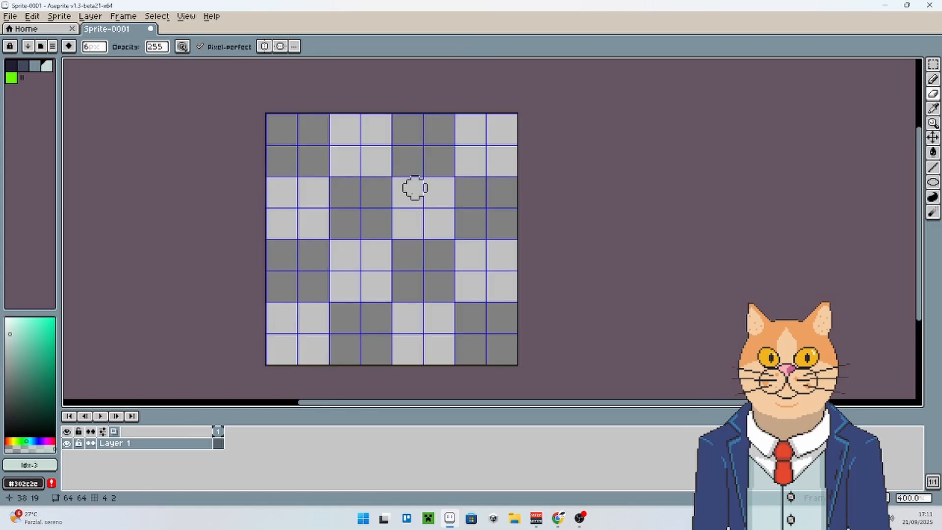
pyautogui.keyDown('ctrl'); pyautogui.scroll(-6, 395, 214); pyautogui.keyUp('ctrl')
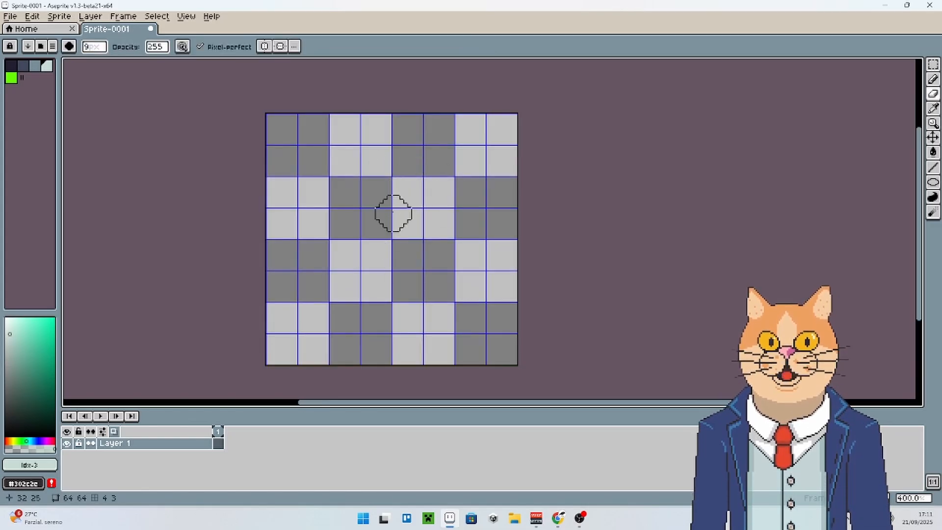
pyautogui.keyDown('ctrl'); pyautogui.scroll(-1, 391, 212); pyautogui.keyUp('ctrl')
pyautogui.scroll(-1, 365, 181)
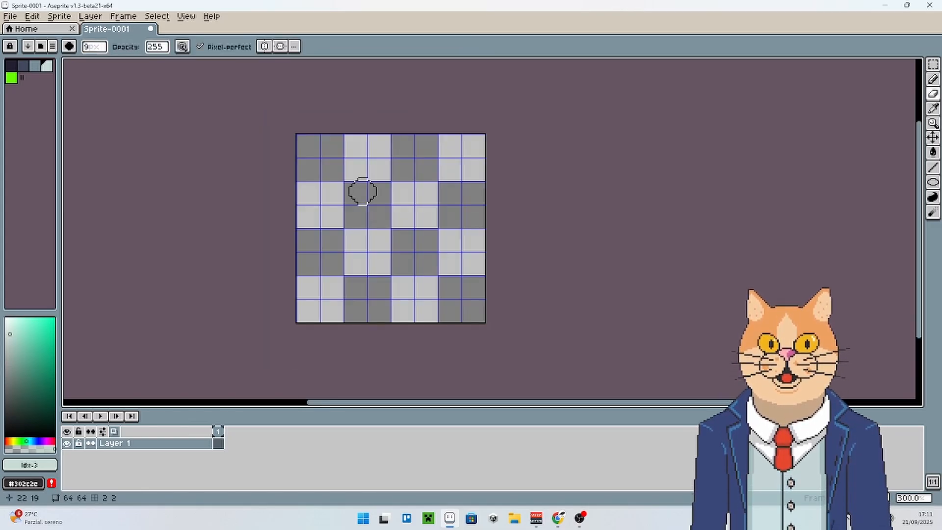
pyautogui.keyDown('ctrl'); pyautogui.scroll(1, 368, 192); pyautogui.keyUp('ctrl')
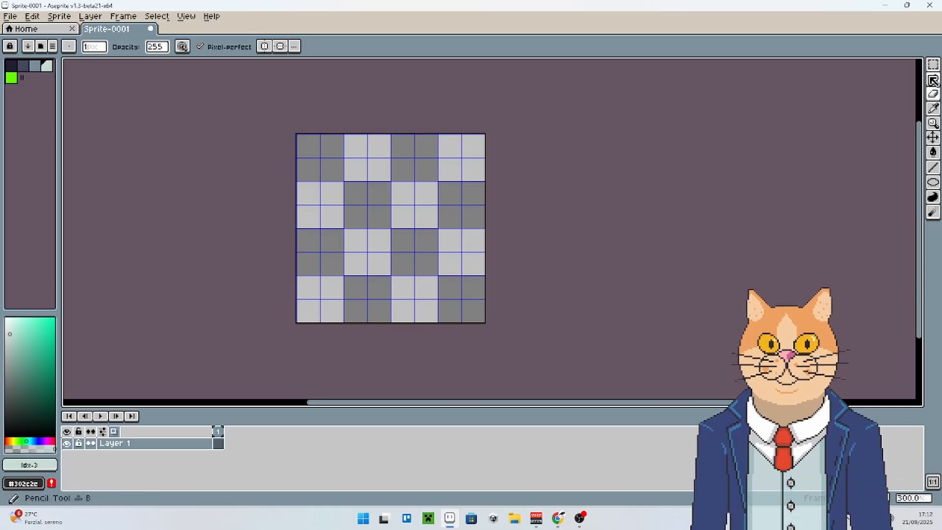
# Set the Pencil's brush size to 1 px.
pyautogui.click(936, 81)
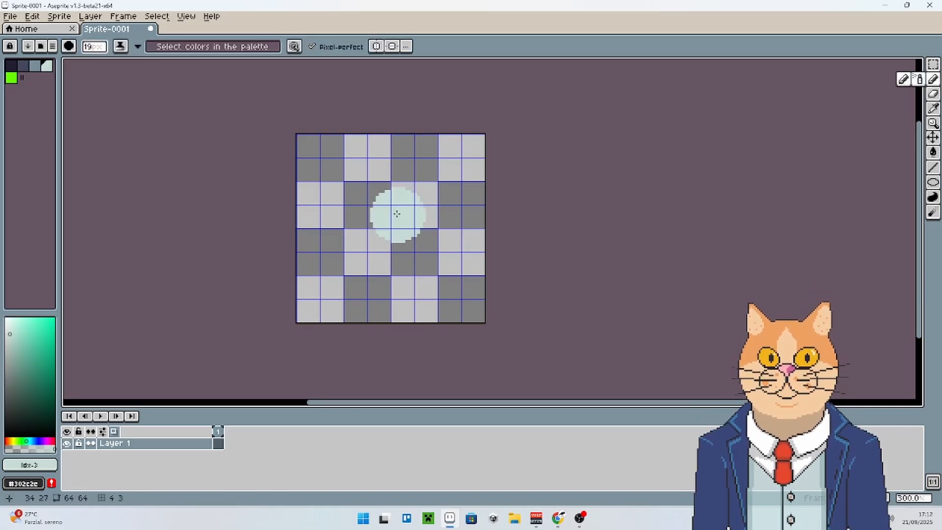
pyautogui.click(93, 46)
pyautogui.moveTo(121, 68)
pyautogui.mouseDown()
pyautogui.moveTo(164, 64)
pyautogui.moveTo(84, 63)
pyautogui.mouseUp()
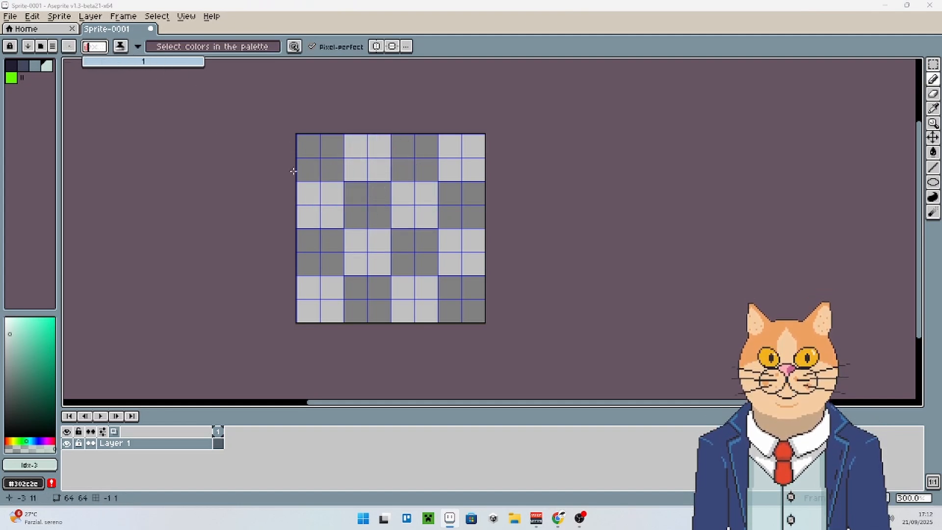
pyautogui.scroll(2, 426, 220)
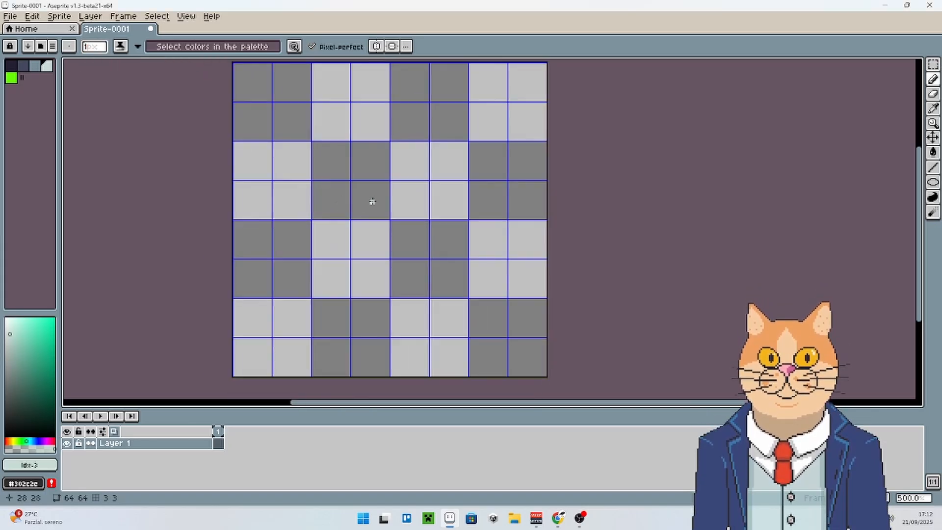
# Enlarge the Pencil brush to 8 px and paint a pale C-shaped curve about 24 × 23 px in the canvas's middle.
pyautogui.press('v')
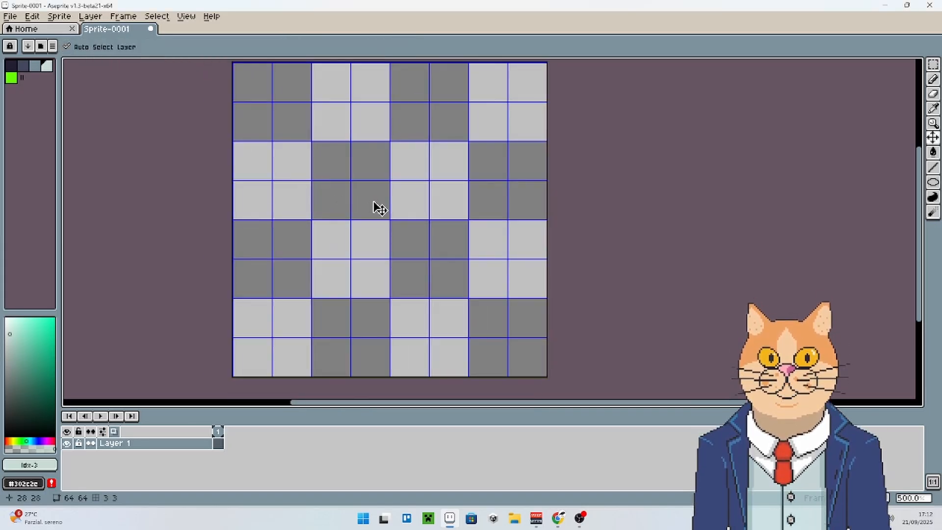
pyautogui.press('b')
pyautogui.scroll(11, 382, 187)
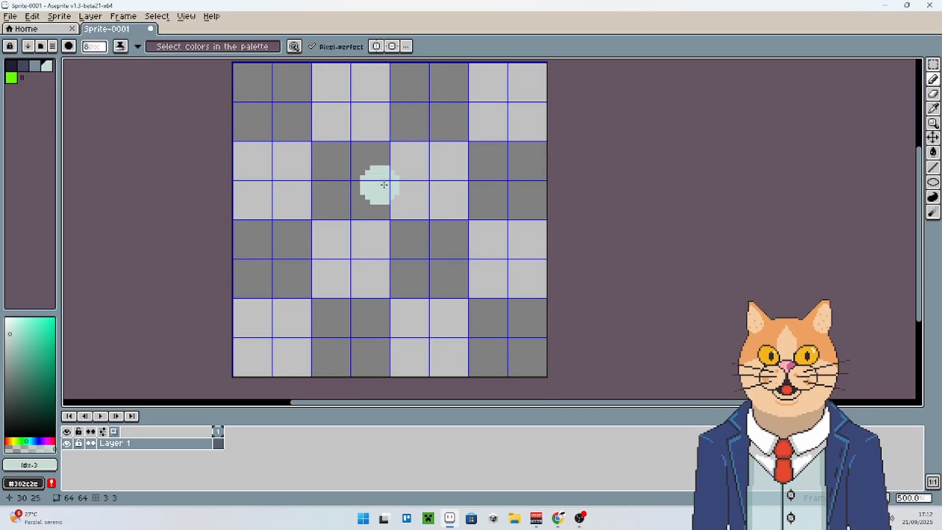
pyautogui.scroll(-10, 383, 185)
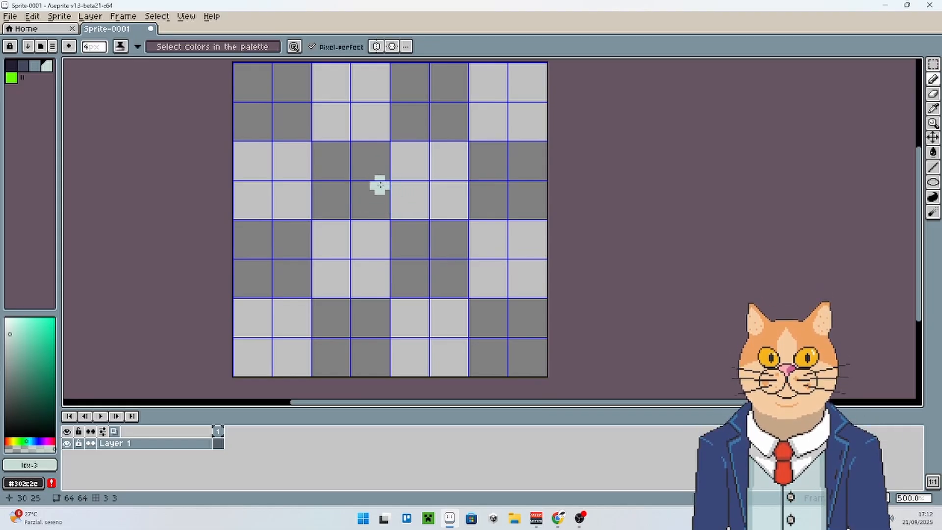
pyautogui.scroll(7, 382, 187)
pyautogui.scroll(-5, 382, 187)
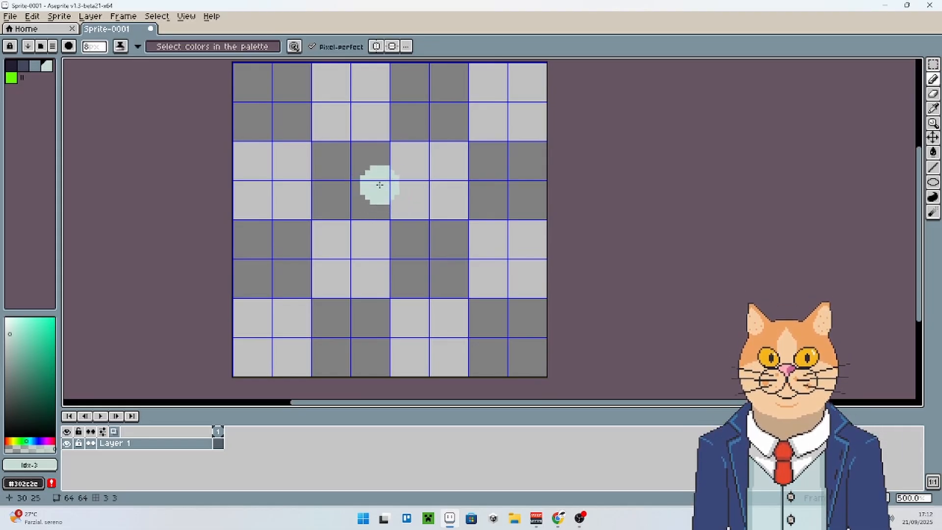
pyautogui.press('v')
pyautogui.moveTo(409, 166)
pyautogui.mouseDown()
pyautogui.moveTo(375, 170)
pyautogui.moveTo(385, 237)
pyautogui.mouseUp()
# Paint two curved pale strokes with a 3 px Pencil brush below and to the right of the C shape.
pyautogui.scroll(-5, 446, 227)
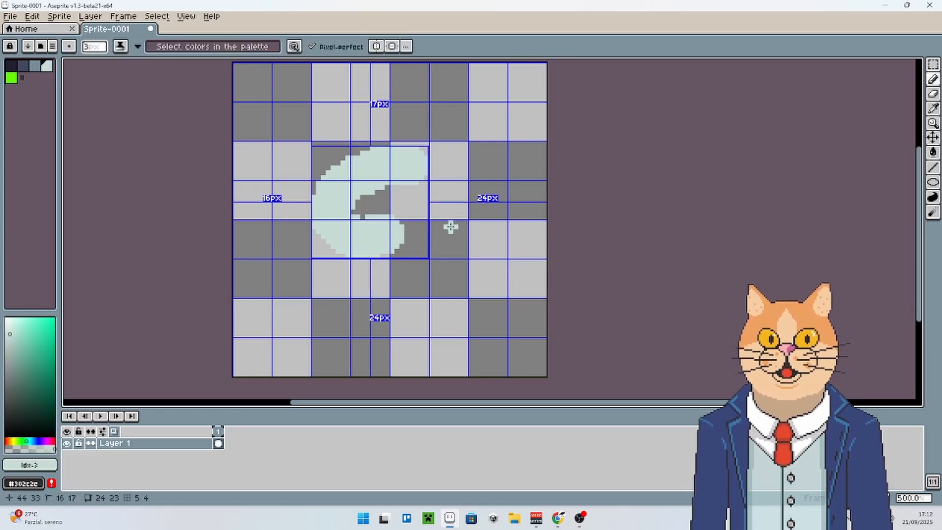
pyautogui.moveTo(510, 237)
pyautogui.mouseDown()
pyautogui.moveTo(420, 315)
pyautogui.moveTo(372, 316)
pyautogui.mouseUp()
pyautogui.moveTo(442, 218)
pyautogui.mouseDown()
pyautogui.moveTo(342, 283)
pyautogui.moveTo(284, 286)
pyautogui.mouseUp()
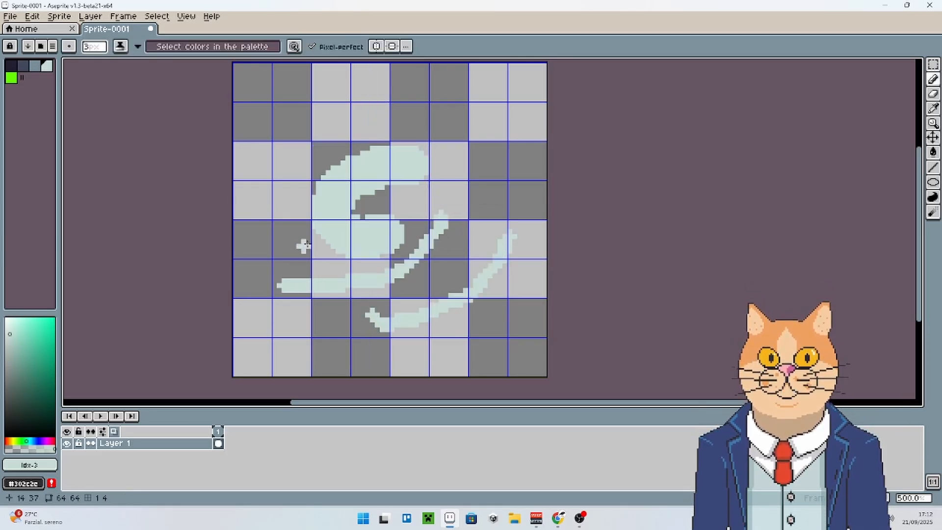
# Paint two pale 5 px strokes around the C shape's upper left and upper right, and reduce the brush to 1 px.
pyautogui.scroll(-2, 297, 222)
pyautogui.moveTo(274, 221)
pyautogui.mouseDown()
pyautogui.moveTo(277, 124)
pyautogui.moveTo(392, 94)
pyautogui.mouseUp()
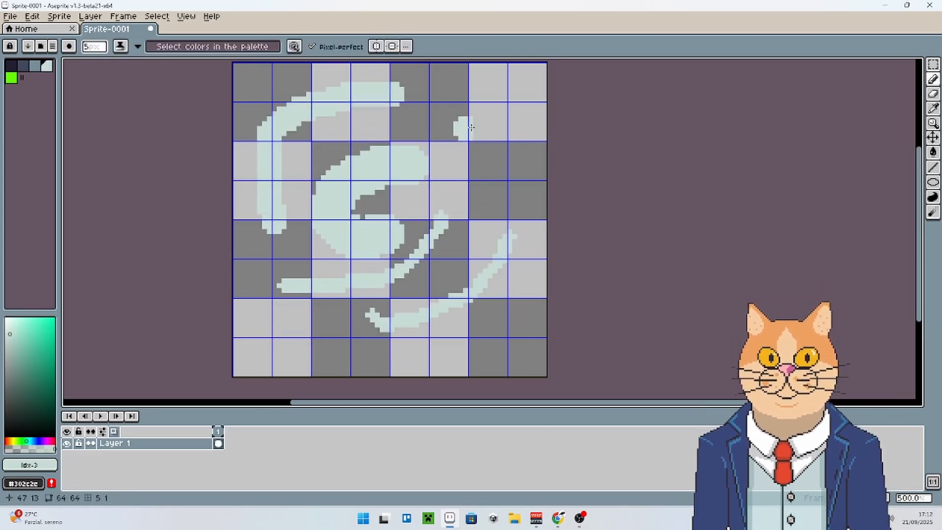
pyautogui.moveTo(476, 123); pyautogui.dragTo(471, 183)
pyautogui.scroll(-4, 479, 188)
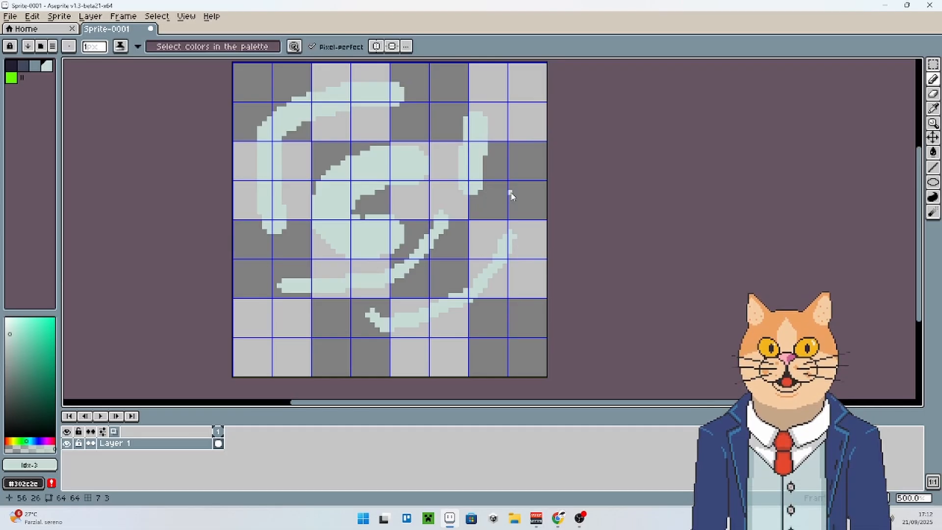
# Undo all the pale Pencil strokes until the canvas is empty.
pyautogui.hotkey('ctrl', 'z')
pyautogui.hotkey('ctrl', 'z')
pyautogui.hotkey('ctrl', 'z')
pyautogui.hotkey('ctrl', 'z')
pyautogui.hotkey('ctrl', 'z')
pyautogui.hotkey('ctrl', 'z')
pyautogui.hotkey('ctrl', 'z')
pyautogui.hotkey('ctrl', 'z')
pyautogui.hotkey('ctrl', 'z')
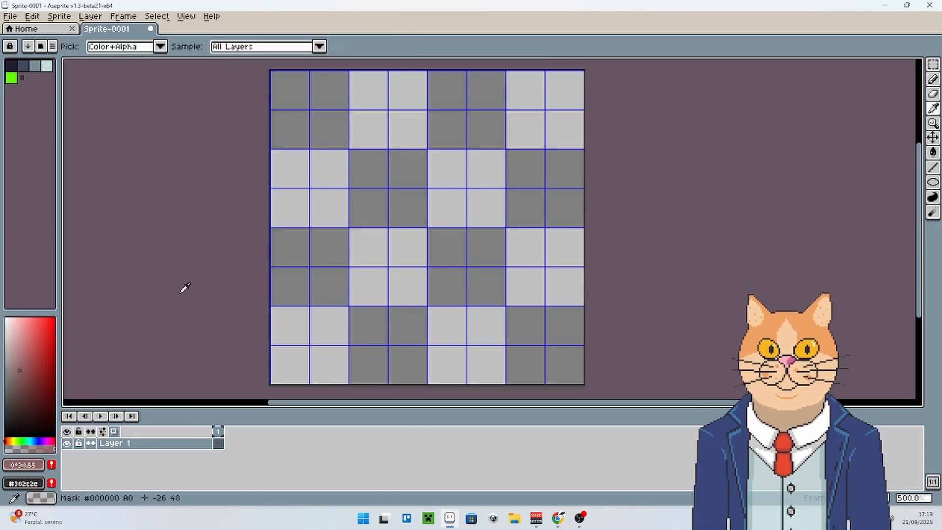
# With the 1 px Pencil, scribble in red at the canvas's middle and in green to the left of it.
pyautogui.click(934, 79)
pyautogui.click(51, 349)
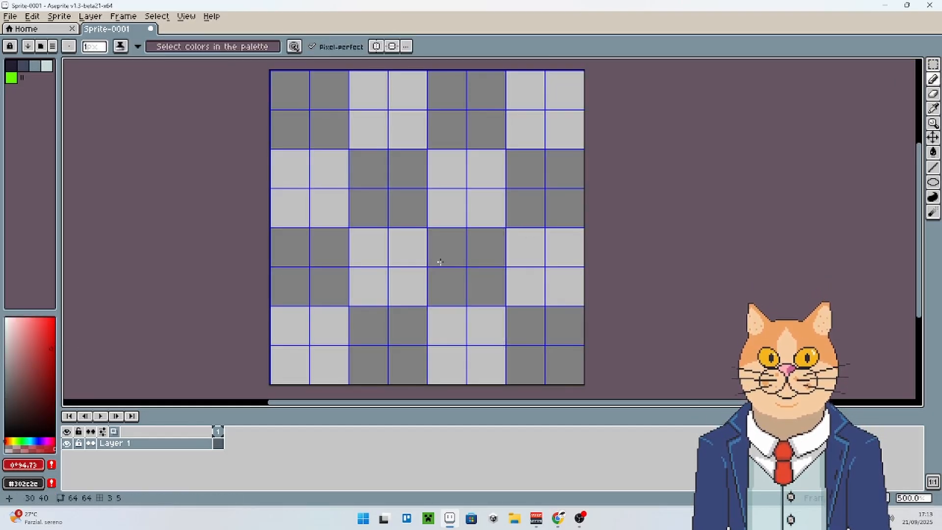
pyautogui.moveTo(504, 220)
pyautogui.mouseDown()
pyautogui.moveTo(439, 193)
pyautogui.moveTo(415, 166)
pyautogui.moveTo(428, 203)
pyautogui.mouseUp()
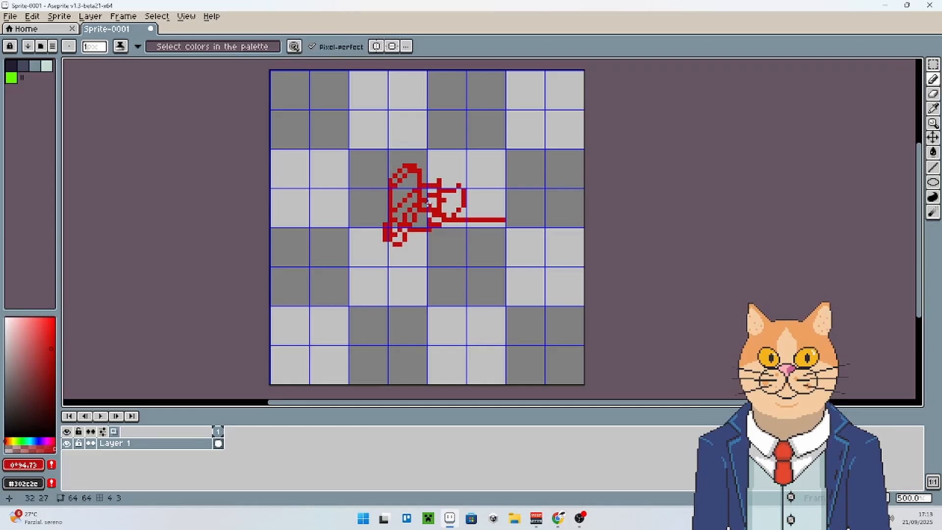
pyautogui.click(22, 441)
pyautogui.moveTo(300, 214)
pyautogui.mouseDown()
pyautogui.moveTo(356, 130)
pyautogui.moveTo(322, 245)
pyautogui.mouseUp()
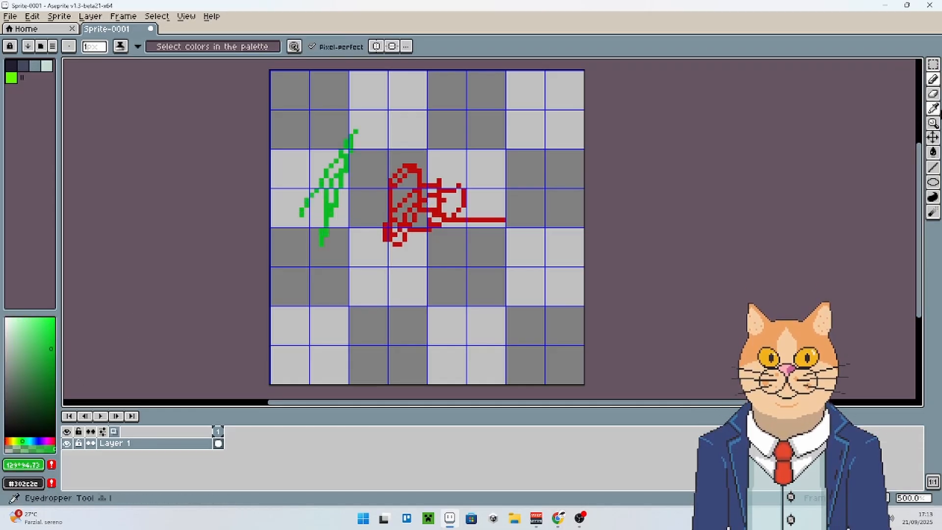
# With the Eyedropper, sample the green #0bbc27 as foreground color and the red #bc0b0b as background color.
pyautogui.click(934, 109)
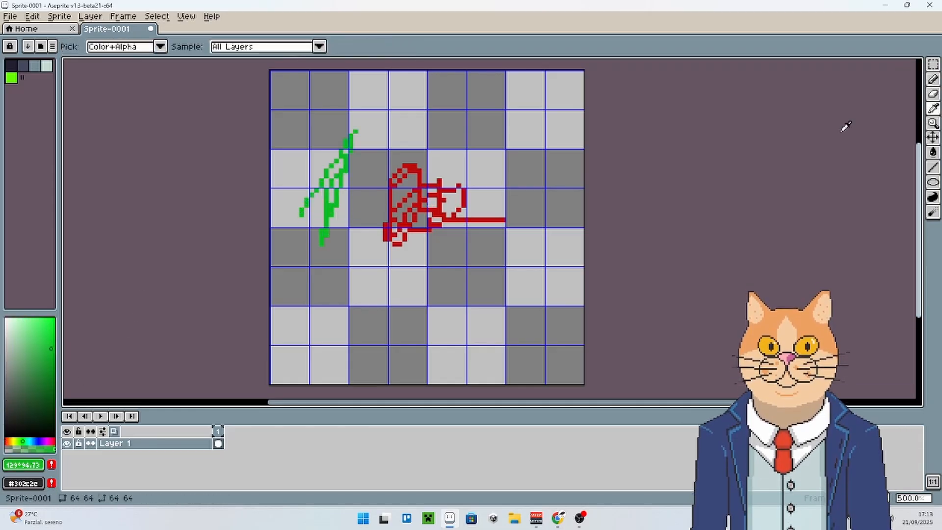
pyautogui.click(422, 166)
pyautogui.click(349, 153)
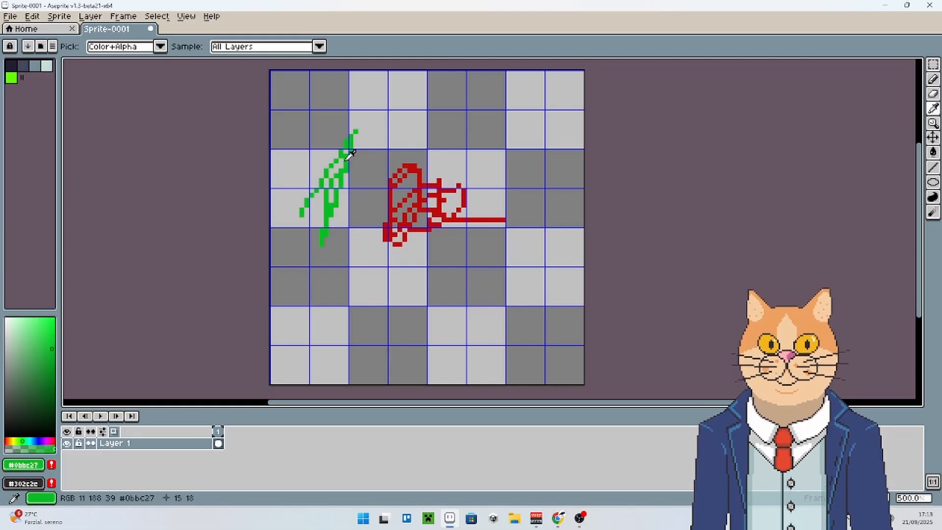
pyautogui.rightClick(421, 164)
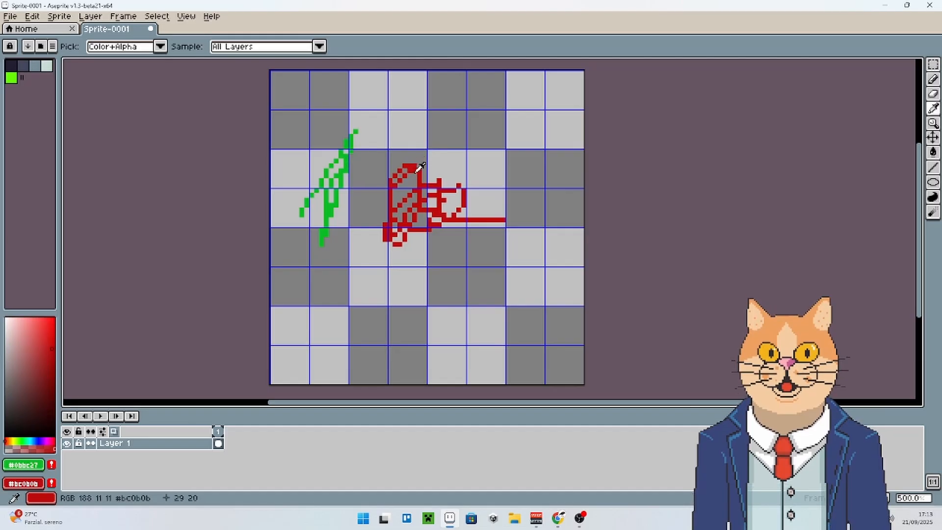
# With the Pencil, paint a small green foreground-color patch and a red background-color patch above the red scribble.
pyautogui.press('b')
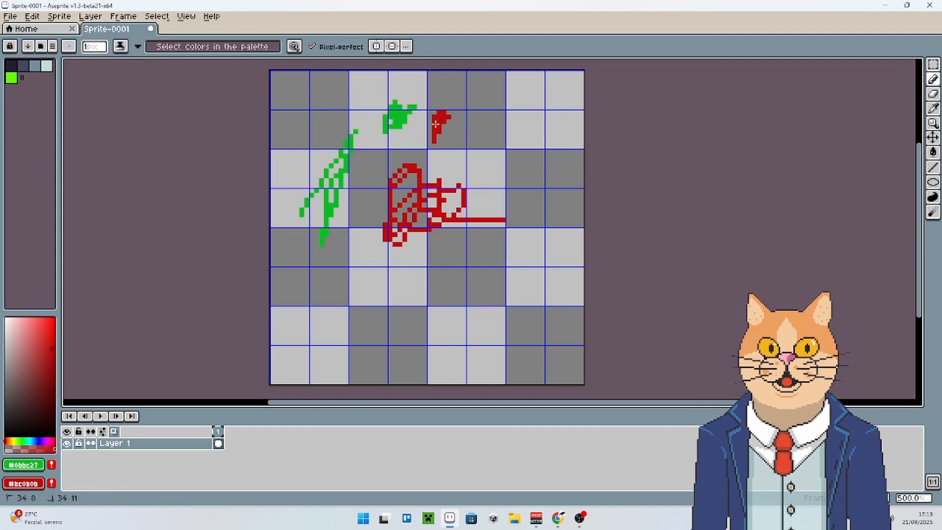
pyautogui.scroll(-2, 441, 130)
pyautogui.scroll(1, 446, 125)
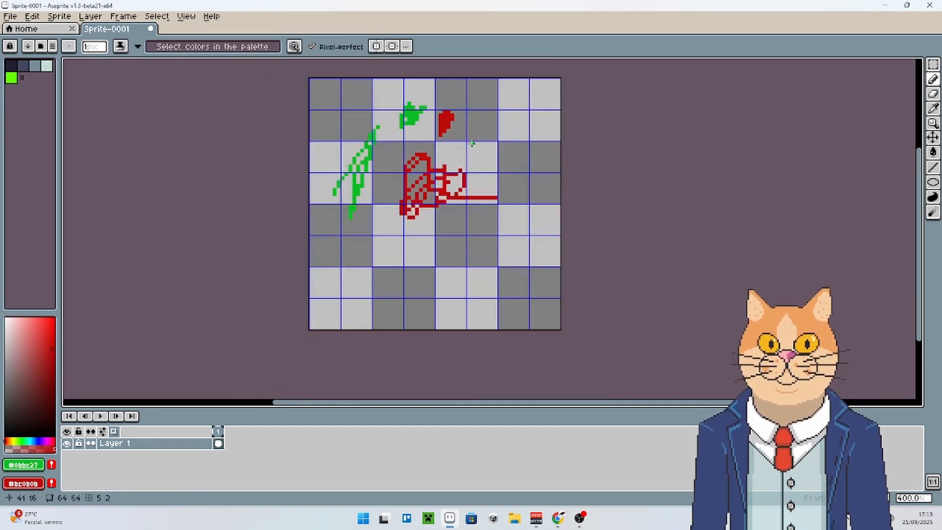
pyautogui.scroll(-1, 462, 157)
pyautogui.scroll(2, 458, 173)
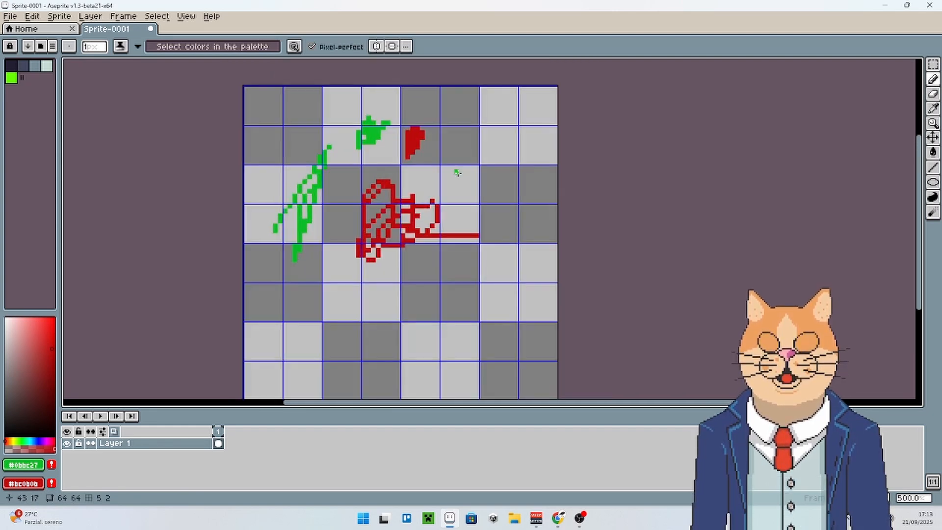
# Cycle the foreground color through the palette entries and stop at the slate blue of index 1.
pyautogui.press('v')
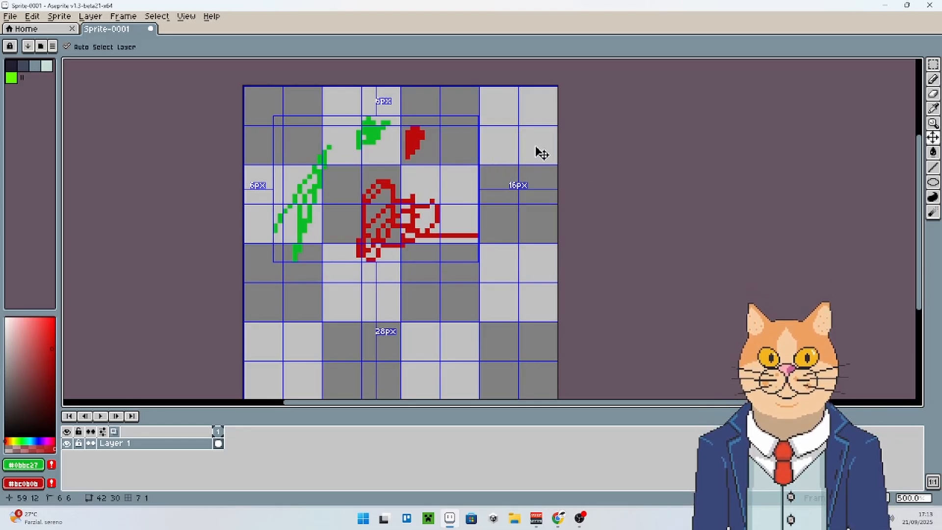
pyautogui.scroll(1, 487, 181)
pyautogui.scroll(-1, 487, 181)
pyautogui.scroll(3, 486, 182)
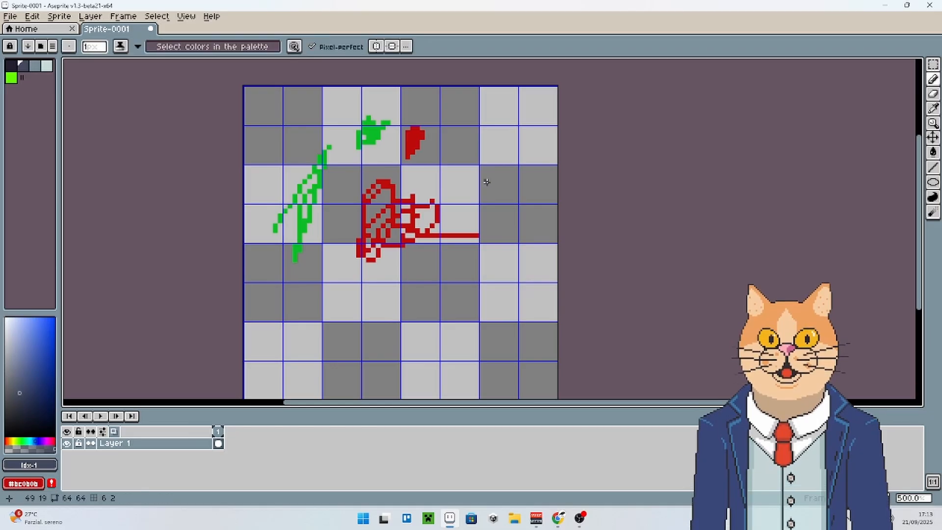
pyautogui.scroll(-3, 480, 177)
pyautogui.scroll(4, 480, 177)
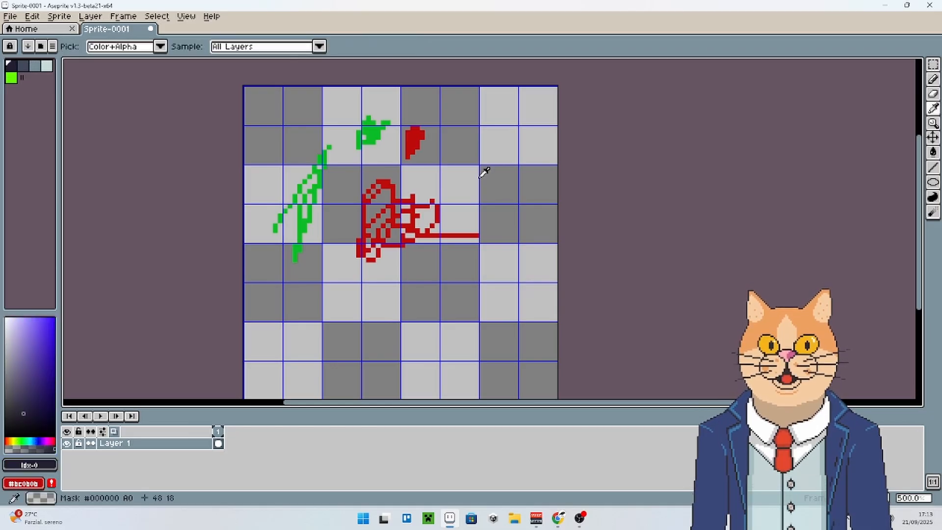
pyautogui.scroll(-1, 484, 172)
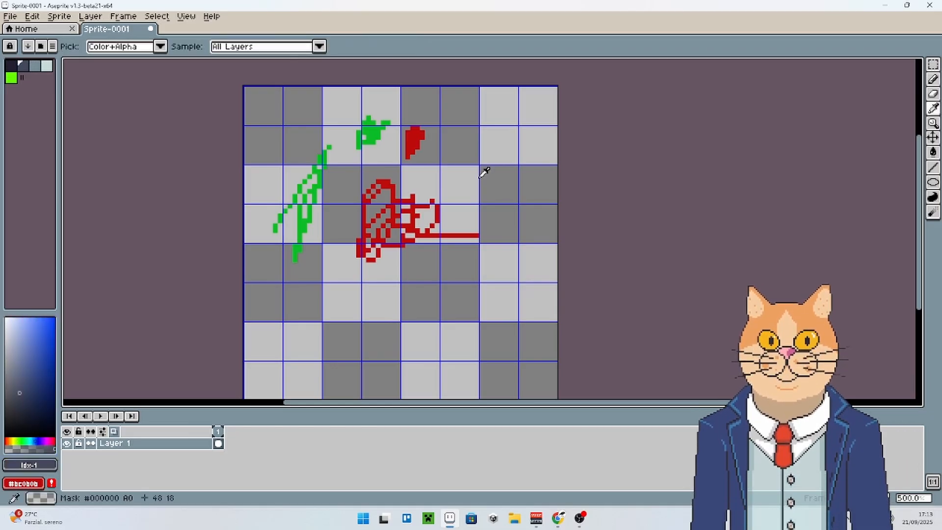
# With the 1 px Pencil, draw short strokes in palette colors index 1, 2 and 3 to the right of the red scribble.
pyautogui.scroll(-2, 485, 172)
pyautogui.scroll(2, 484, 172)
pyautogui.scroll(-1, 485, 172)
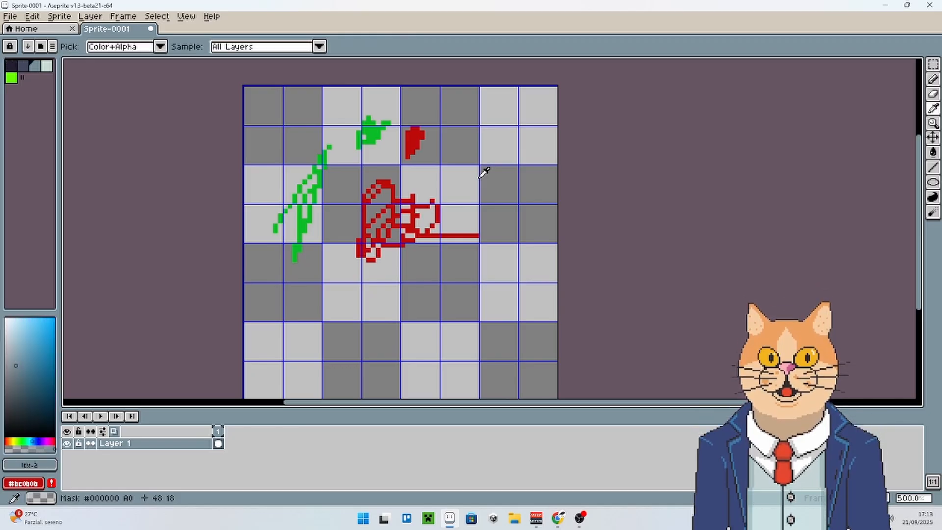
pyautogui.scroll(1, 485, 172)
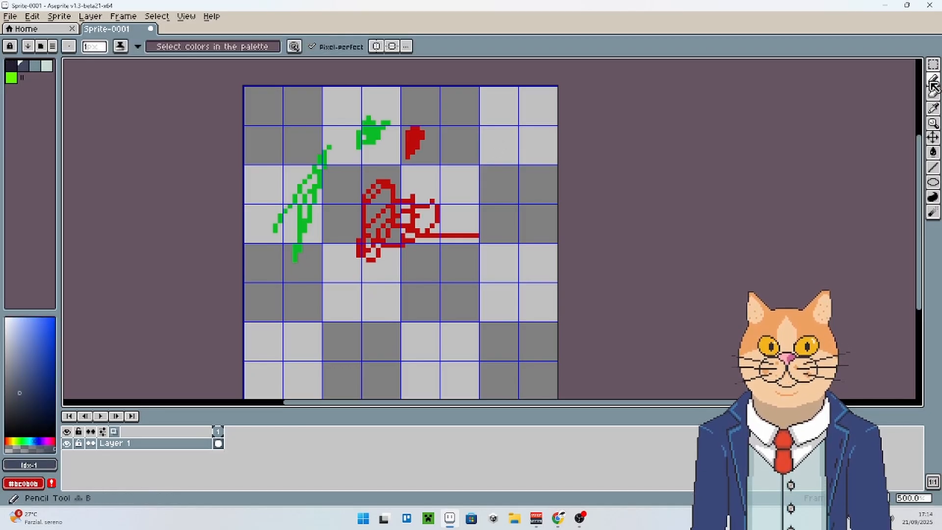
pyautogui.scroll(-1, 520, 177)
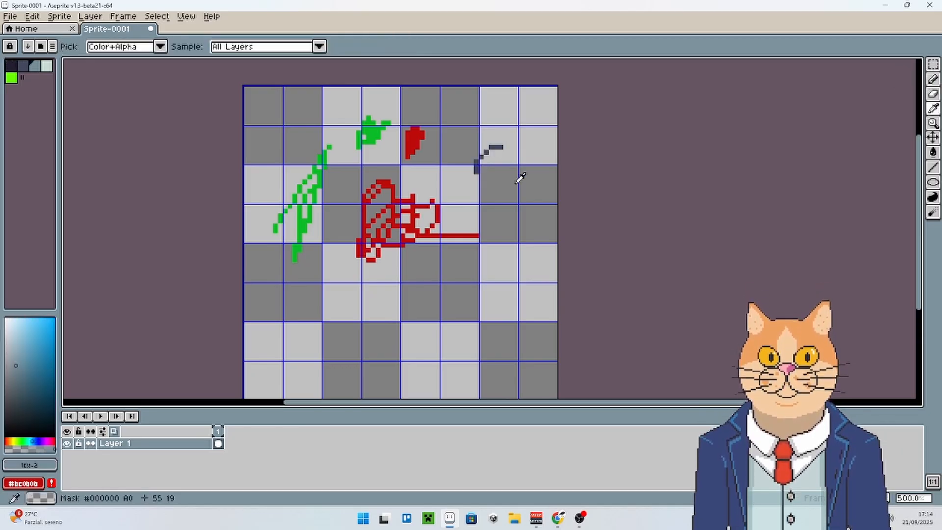
pyautogui.moveTo(516, 181)
pyautogui.mouseDown()
pyautogui.moveTo(500, 207)
pyautogui.moveTo(490, 180)
pyautogui.moveTo(481, 222)
pyautogui.mouseUp()
pyautogui.scroll(-1, 492, 195)
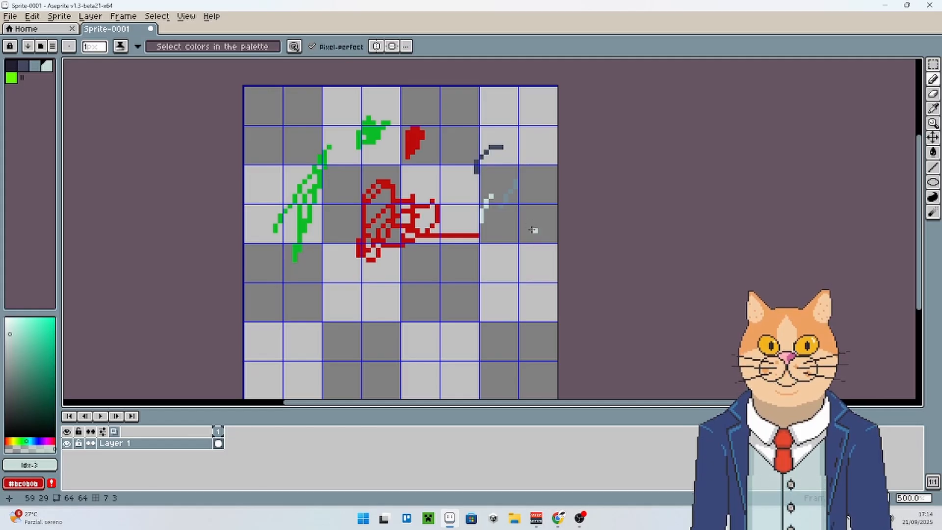
# Enlarge the Pencil brush through 4 px to 9 px over the canvas, and shrink it back to 1 px.
pyautogui.scroll(1, 499, 118)
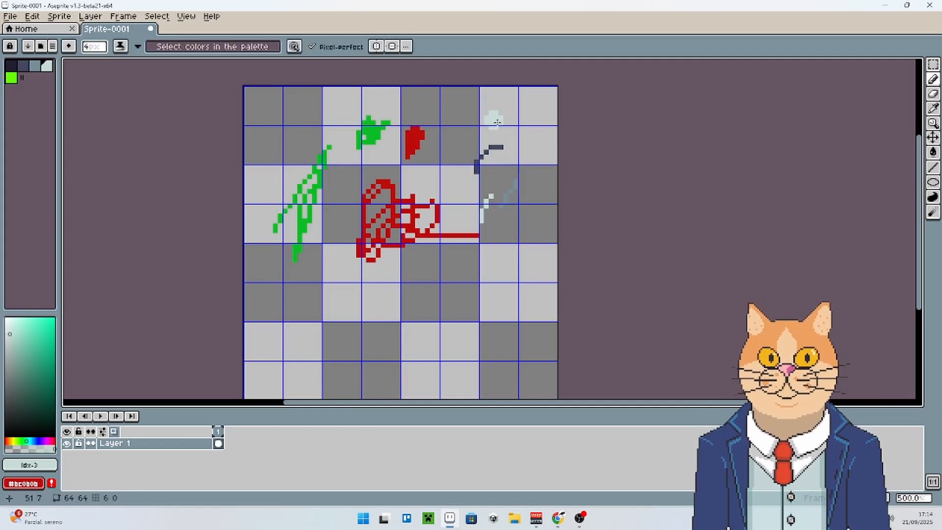
pyautogui.scroll(4, 498, 122)
pyautogui.scroll(-7, 497, 122)
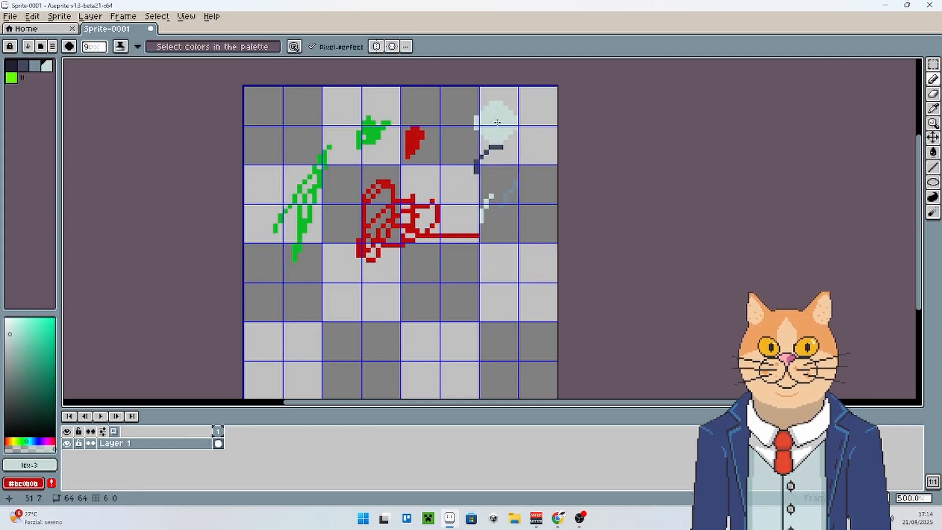
pyautogui.scroll(-5, 497, 122)
pyautogui.moveTo(461, 147); pyautogui.dragTo(483, 200)
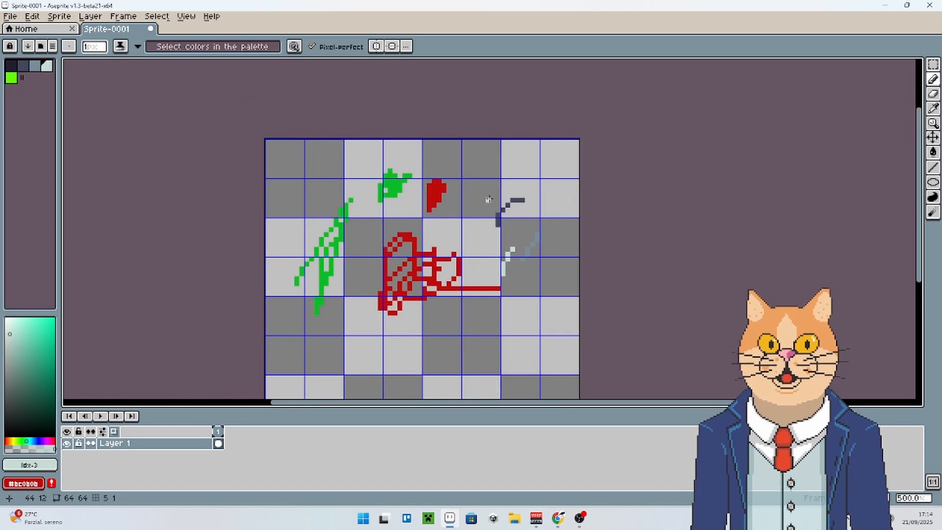
# Undo all the pencil strokes and color patches until the canvas is empty.
pyautogui.hotkey('ctrl', 'z')
pyautogui.hotkey('ctrl', 'z')
pyautogui.hotkey('ctrl', 'z')
pyautogui.hotkey('ctrl', 'z')
pyautogui.hotkey('ctrl', 'z')
pyautogui.hotkey('ctrl', 'z')
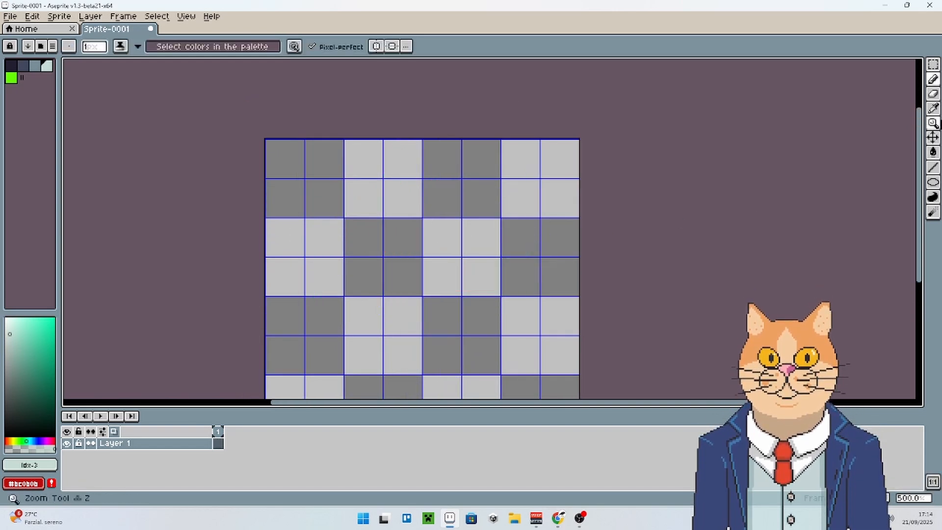
pyautogui.press('b')
pyautogui.moveTo(502, 258); pyautogui.dragTo(480, 227)
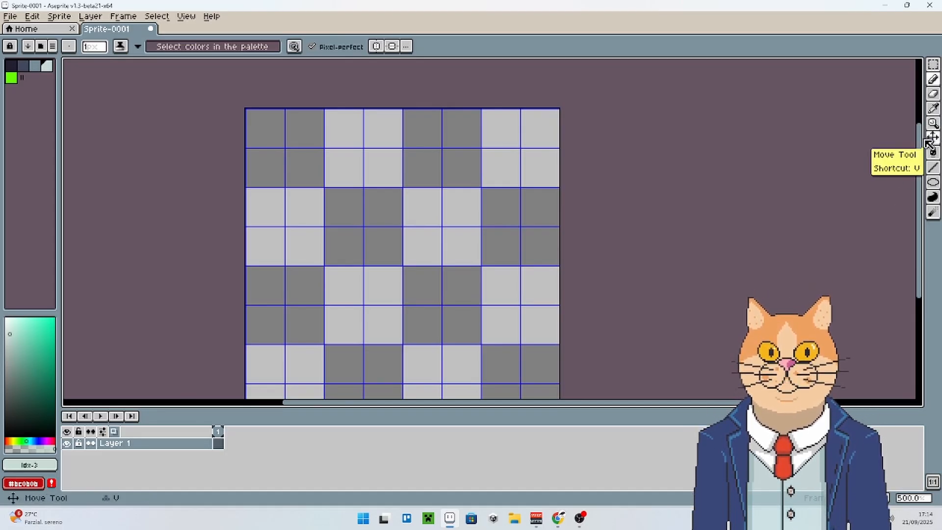
# Fill the canvas with foreground index 0 and background index 1 using the Paint Bucket, and undo the fills.
pyautogui.click(935, 154)
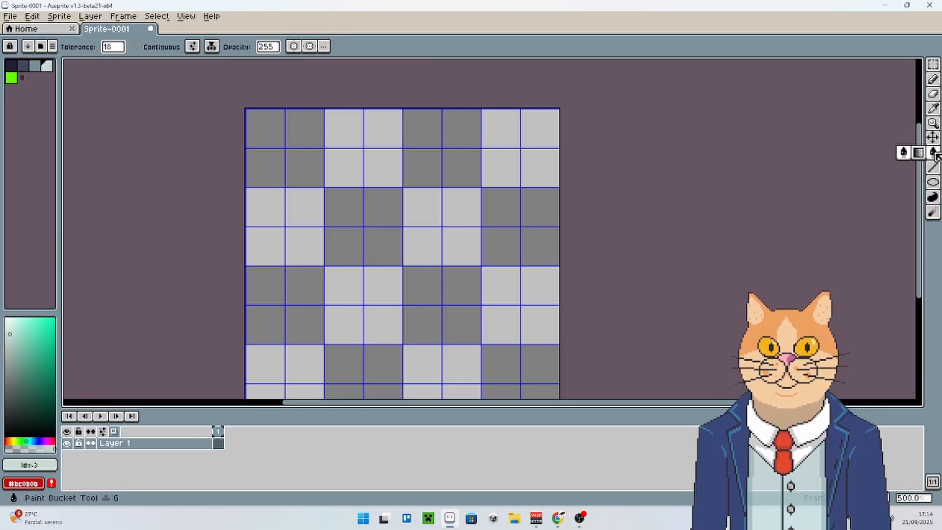
pyautogui.click(11, 68)
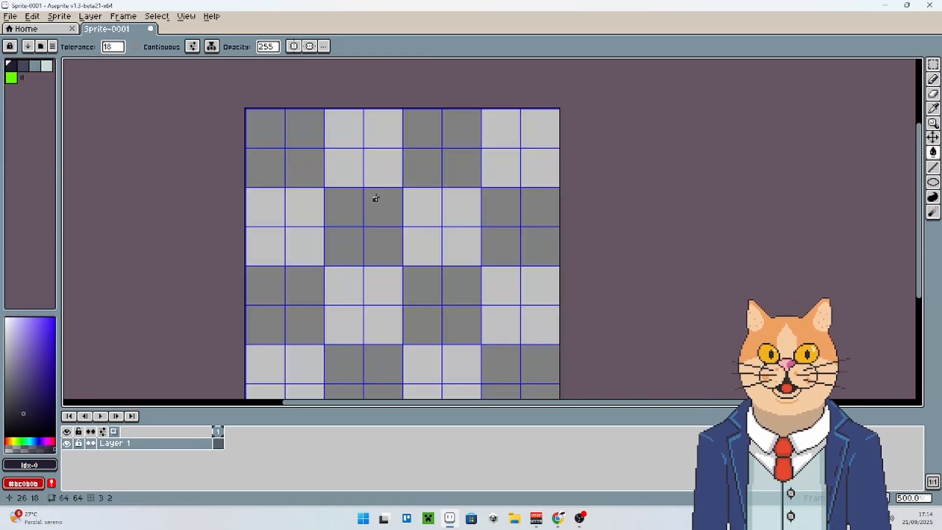
pyautogui.click(352, 195)
pyautogui.rightClick(23, 66)
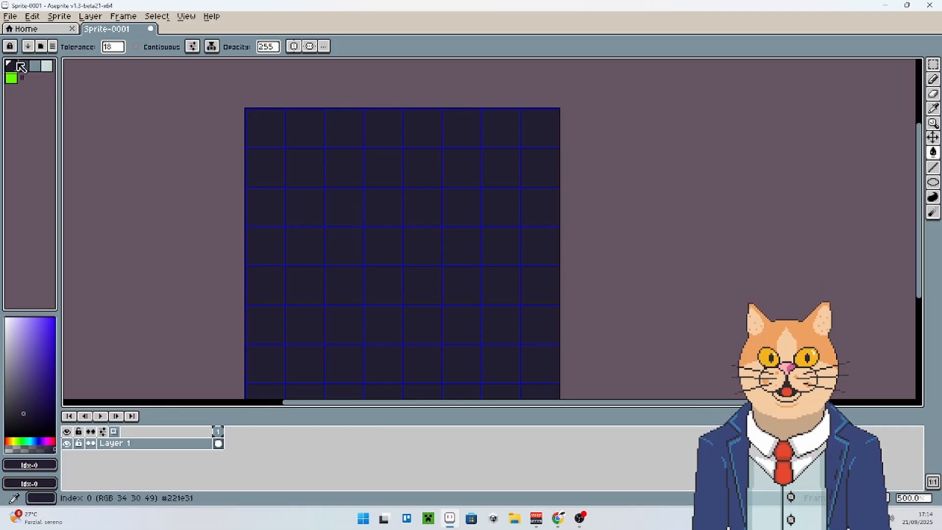
pyautogui.rightClick(339, 197)
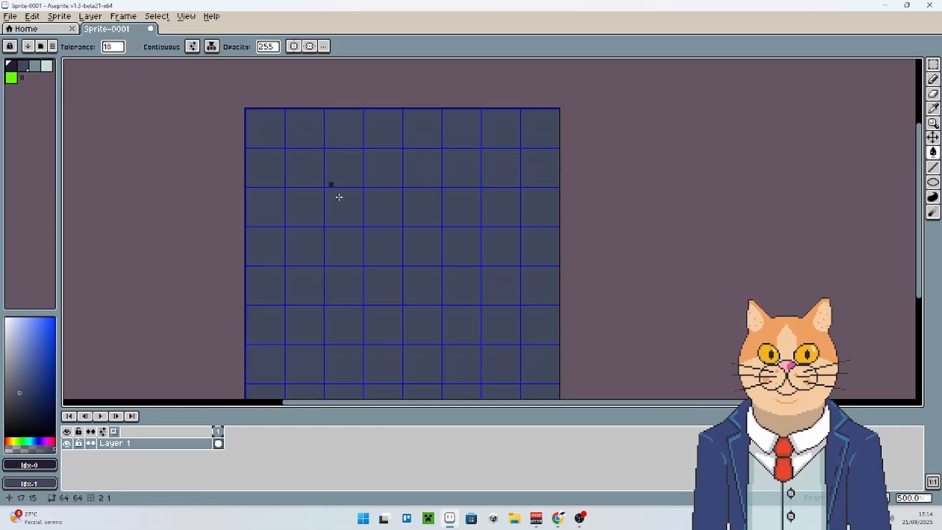
pyautogui.click(378, 235)
pyautogui.hotkey('ctrl', 'z')
pyautogui.hotkey('ctrl', 'z')
pyautogui.hotkey('ctrl', 'z')
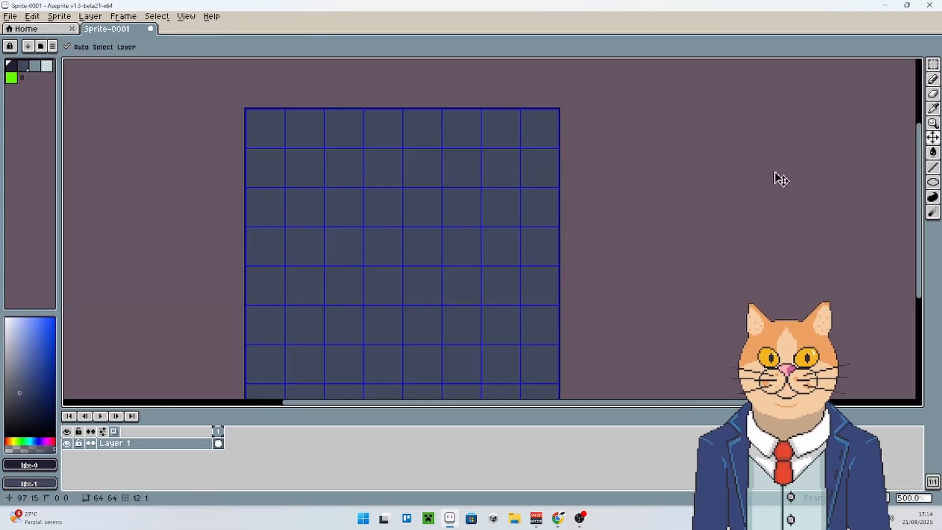
# Draw two overlapping closed outlines freehand in palette color index 0 with the 1 px Pencil.
pyautogui.click(935, 79)
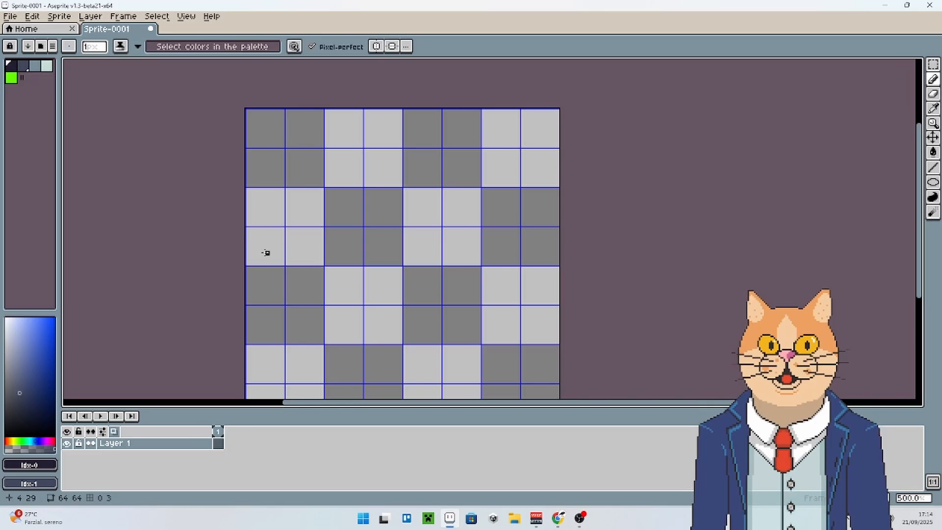
pyautogui.moveTo(310, 180)
pyautogui.mouseDown()
pyautogui.moveTo(311, 301)
pyautogui.moveTo(444, 316)
pyautogui.moveTo(470, 215)
pyautogui.moveTo(394, 172)
pyautogui.moveTo(347, 169)
pyautogui.moveTo(313, 179)
pyautogui.moveTo(360, 182)
pyautogui.moveTo(399, 158)
pyautogui.moveTo(383, 285)
pyautogui.moveTo(415, 361)
pyautogui.moveTo(450, 382)
pyautogui.moveTo(527, 325)
pyautogui.moveTo(523, 198)
pyautogui.moveTo(383, 158)
pyautogui.mouseUp()
# Try the non-contiguous Paint Bucket inside the outlined shapes with foreground color index 1, undoing each fill.
pyautogui.click(934, 152)
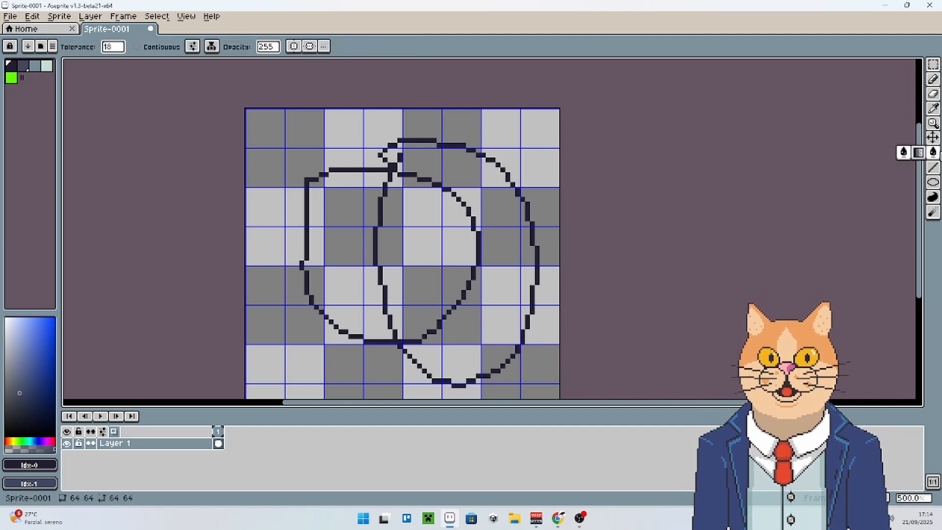
pyautogui.click(23, 66)
pyautogui.click(508, 211)
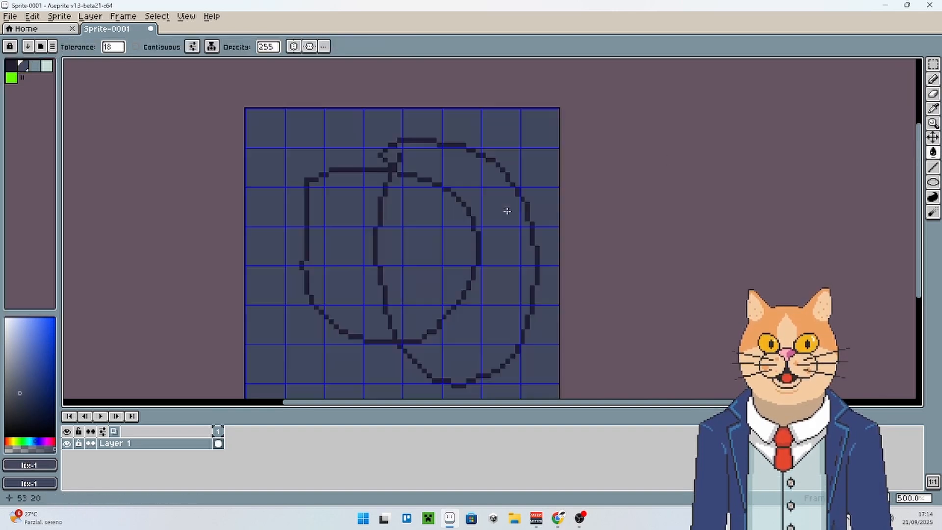
pyautogui.hotkey('ctrl', 'z')
pyautogui.click(483, 169)
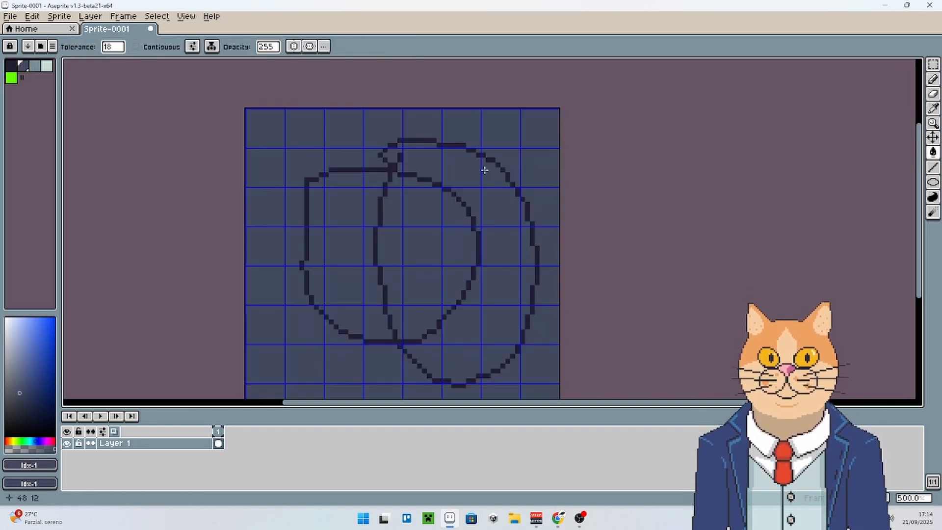
pyautogui.hotkey('ctrl', 'z')
pyautogui.click(460, 169)
pyautogui.hotkey('ctrl', 'z')
pyautogui.click(460, 169)
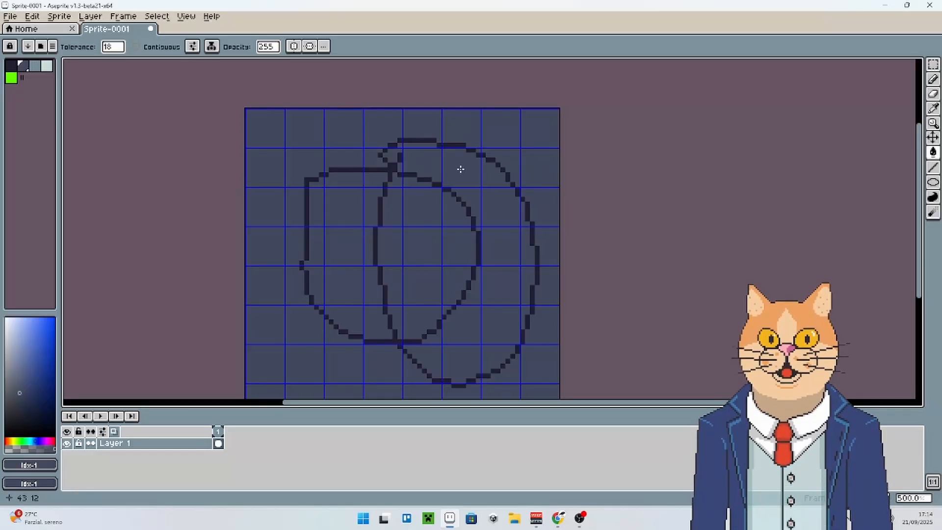
pyautogui.hotkey('ctrl', 'z')
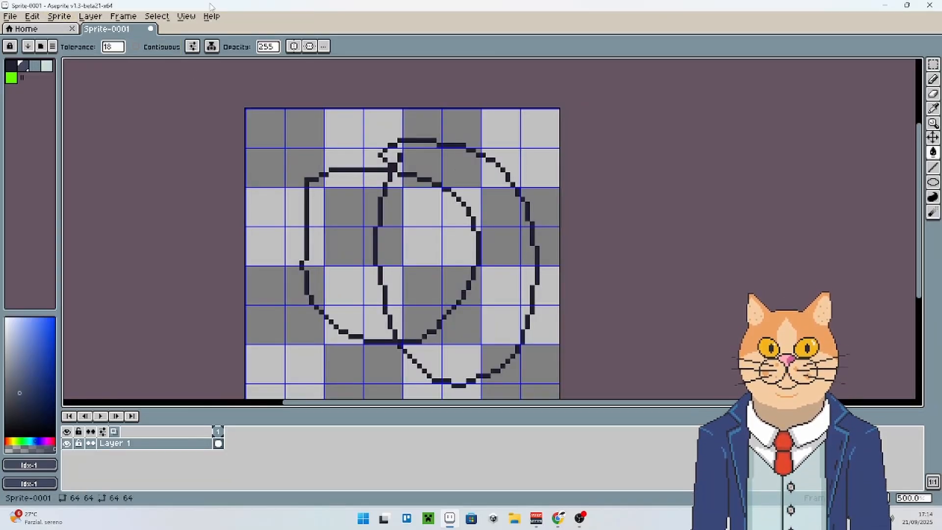
pyautogui.click(493, 175)
pyautogui.hotkey('ctrl', 'z')
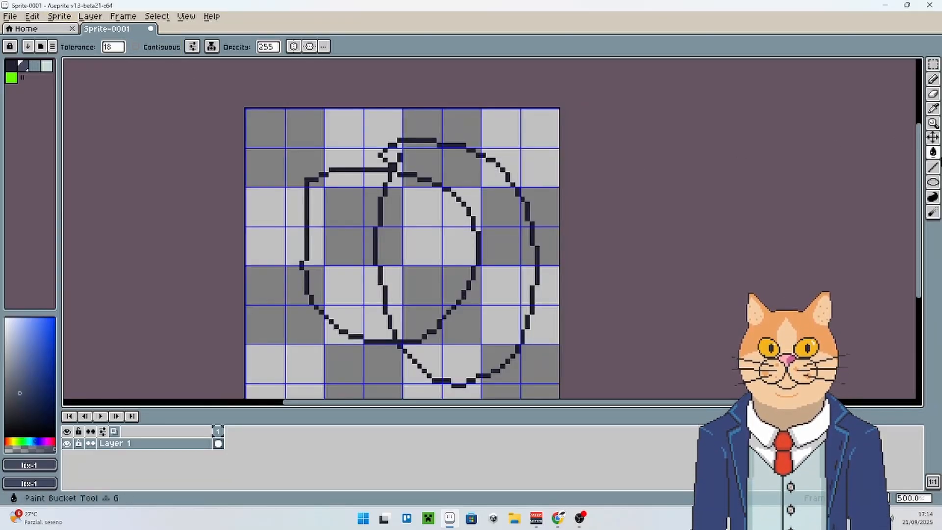
# With the Gradient tool and no dithering, fill the overlap and the left region of the outlined shapes in color index 1.
pyautogui.click(938, 155)
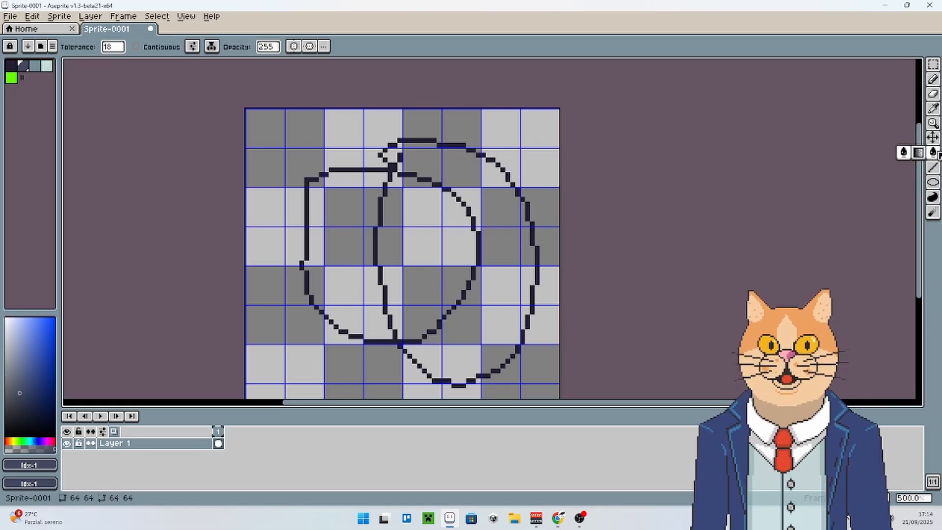
pyautogui.click(924, 155)
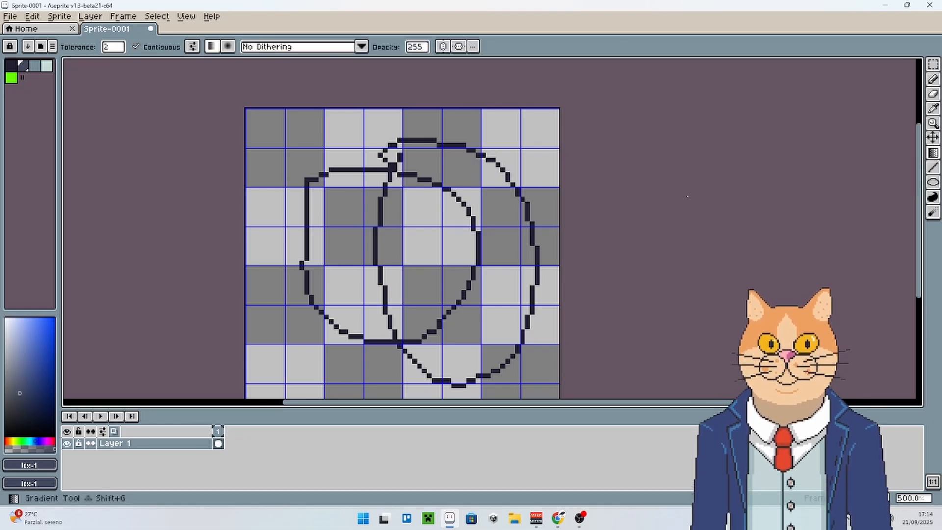
pyautogui.moveTo(418, 216); pyautogui.dragTo(419, 209)
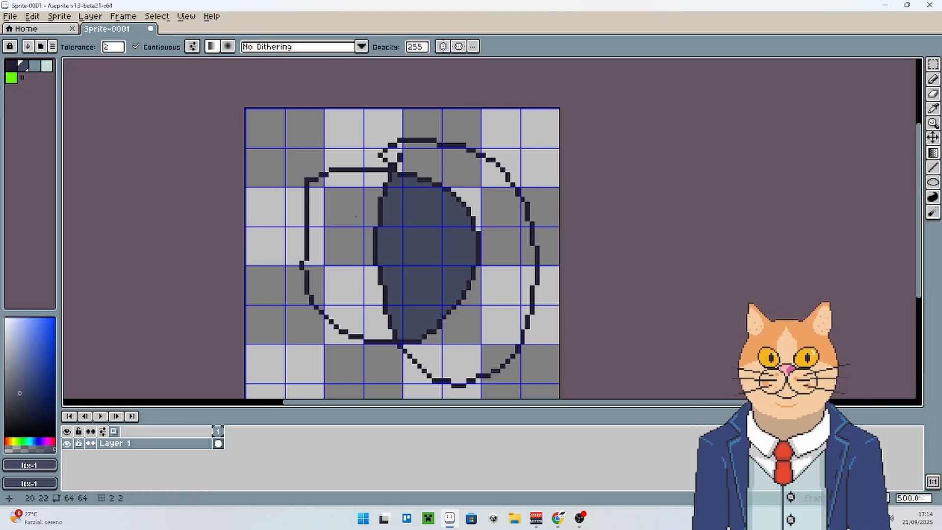
pyautogui.moveTo(355, 217); pyautogui.dragTo(361, 213)
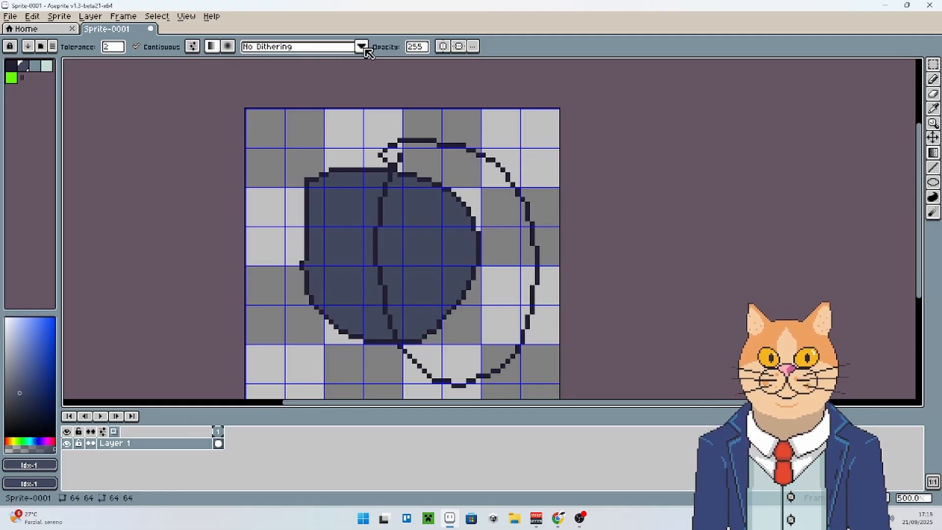
# Set Bayer Matrix 4x4 dithering and background color index 2, and apply gradients to the right crescent and the overlap.
pyautogui.click(361, 47)
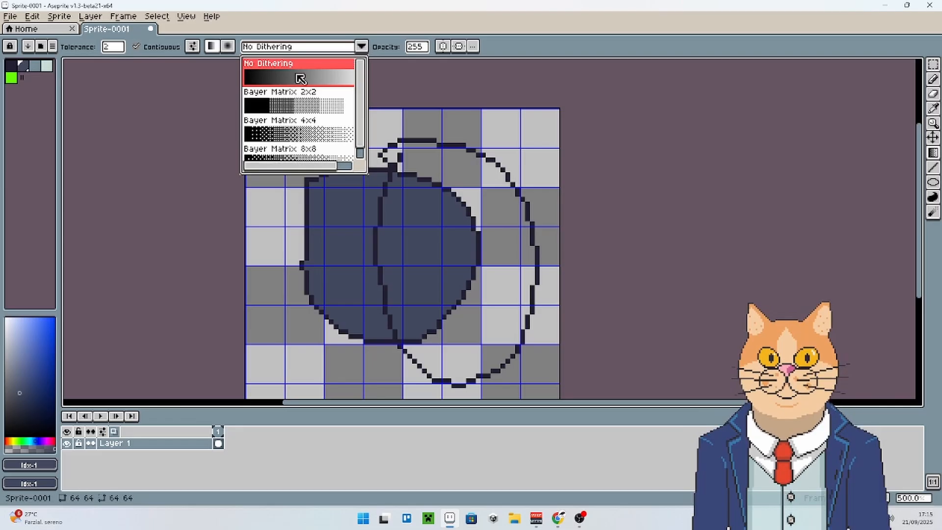
pyautogui.scroll(-1, 294, 121)
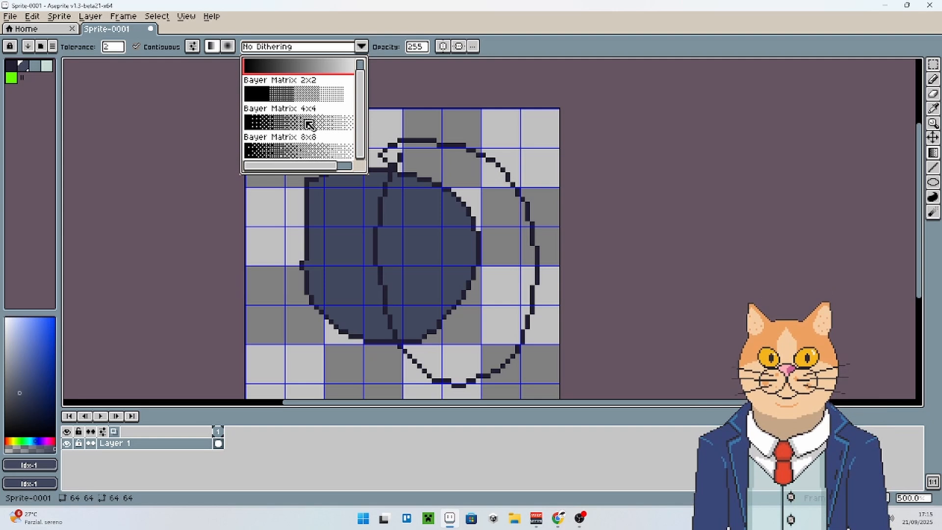
pyautogui.click(310, 124)
pyautogui.rightClick(29, 70)
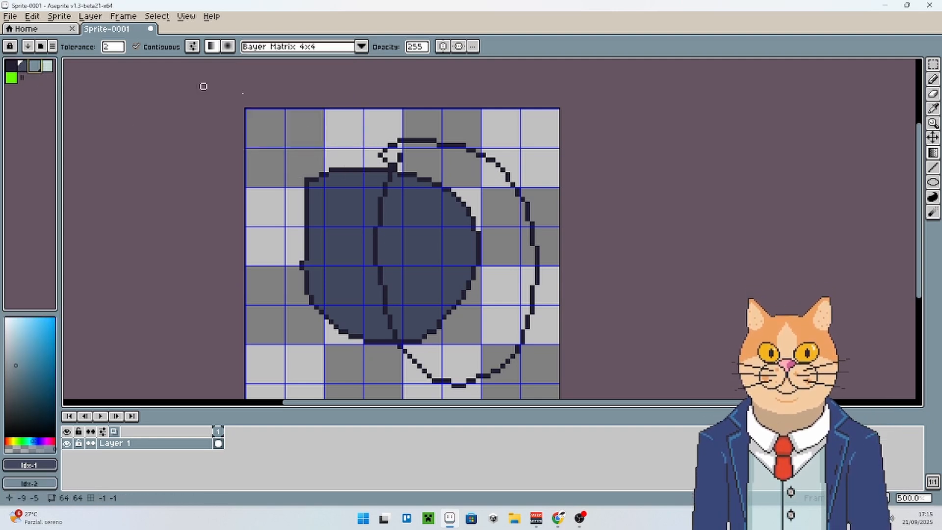
pyautogui.click(459, 170)
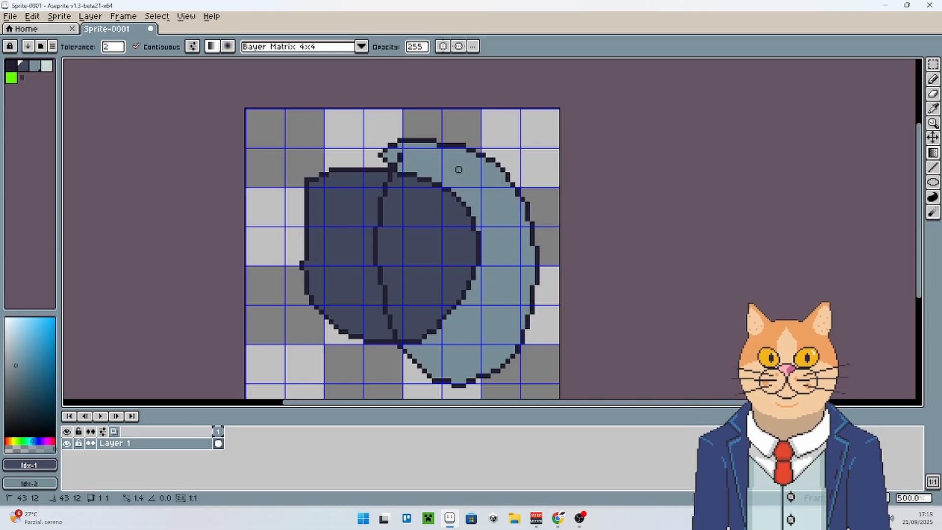
pyautogui.moveTo(459, 170); pyautogui.dragTo(523, 317)
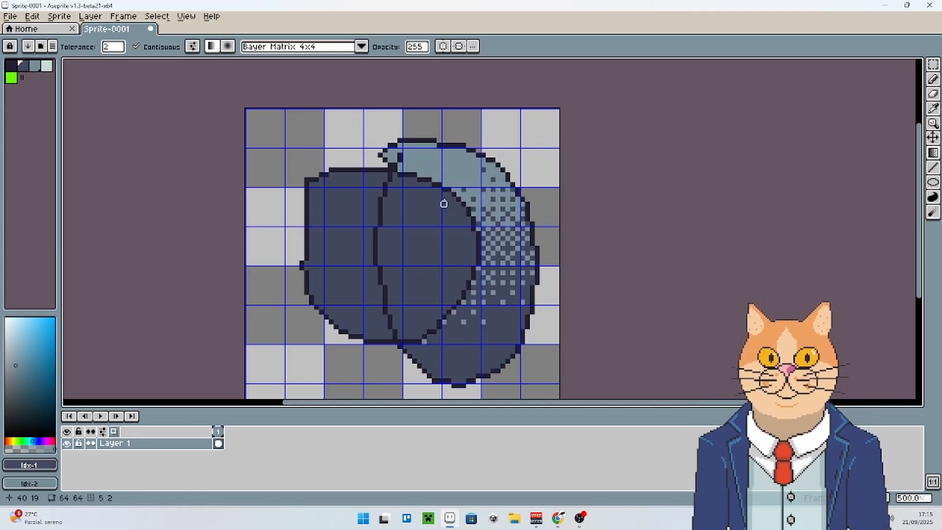
pyautogui.moveTo(445, 197); pyautogui.dragTo(404, 273)
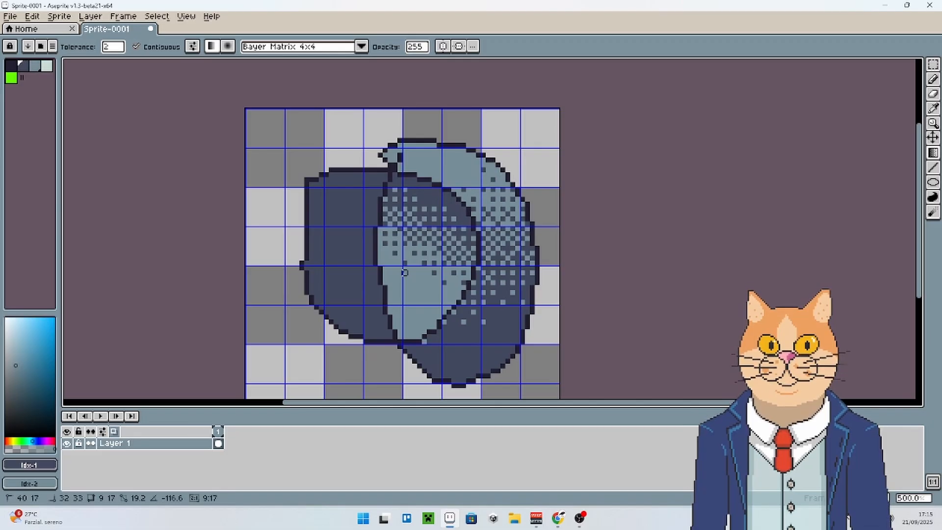
# Set the gradient dithering to Bayer Matrix 8x8 and try a short gradient in the left region of the shapes.
pyautogui.click(361, 48)
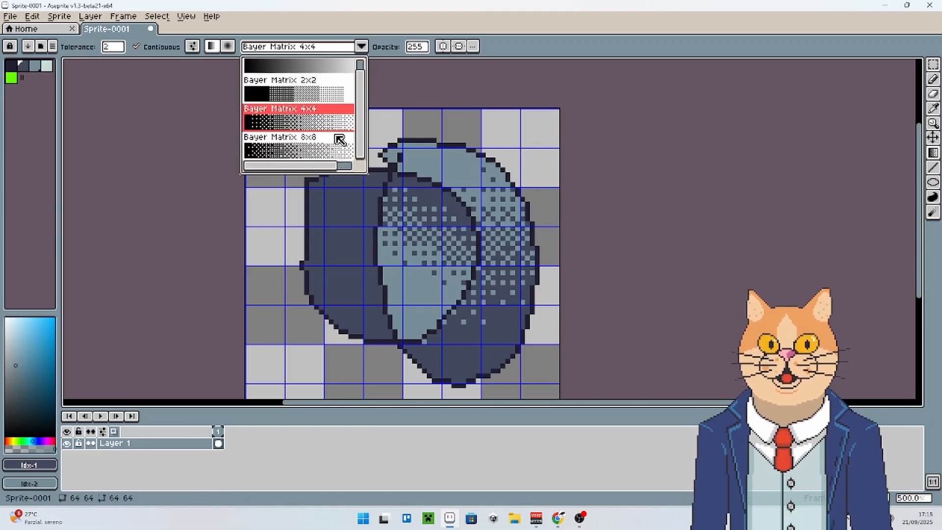
pyautogui.click(324, 154)
pyautogui.moveTo(351, 184); pyautogui.dragTo(371, 179)
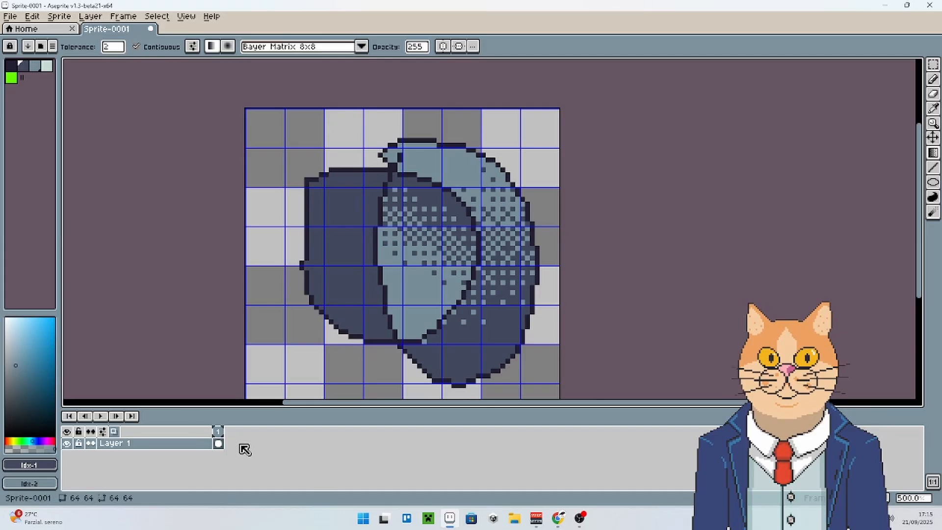
# Delete the cel of Layer 1 in frame 1 to clear the drawing.
pyautogui.rightClick(219, 444)
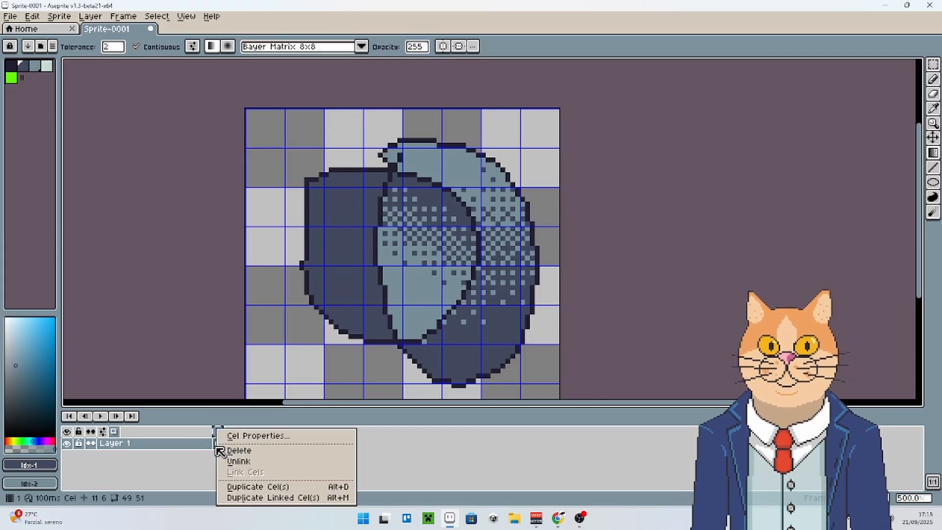
pyautogui.click(258, 450)
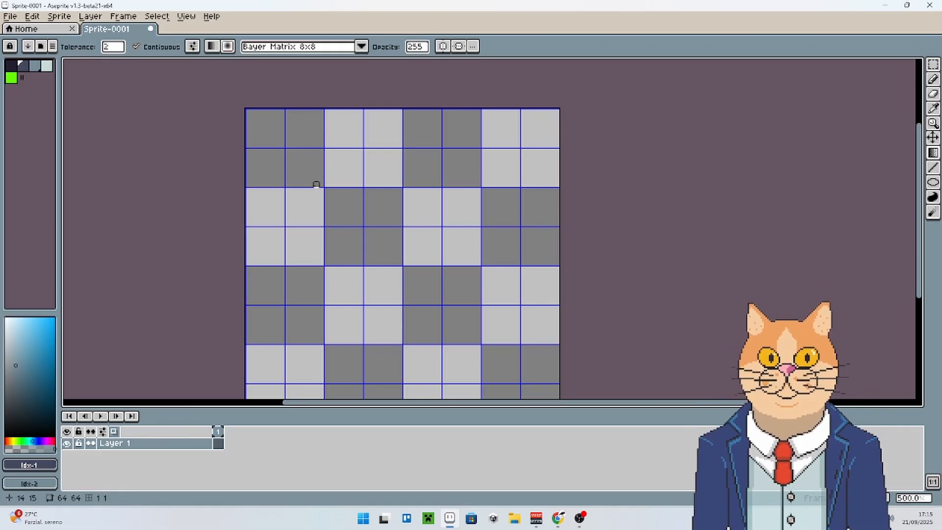
# Try radial gradients with Bayer Matrix 8x8 dithering across the empty sprite in both color orders, undoing each one.
pyautogui.moveTo(303, 156); pyautogui.dragTo(522, 361)
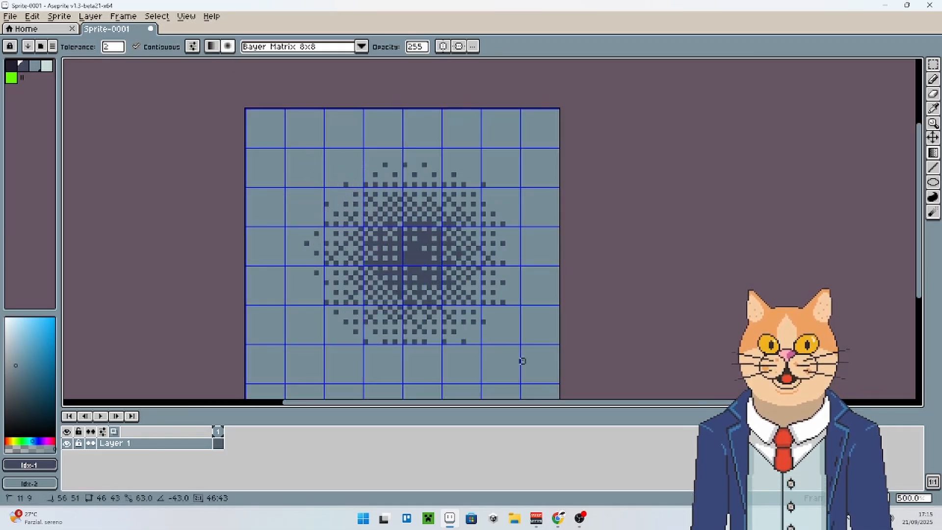
pyautogui.scroll(-2, 489, 295)
pyautogui.moveTo(489, 295); pyautogui.dragTo(427, 247)
pyautogui.scroll(2, 422, 247)
pyautogui.hotkey('ctrl', 'z')
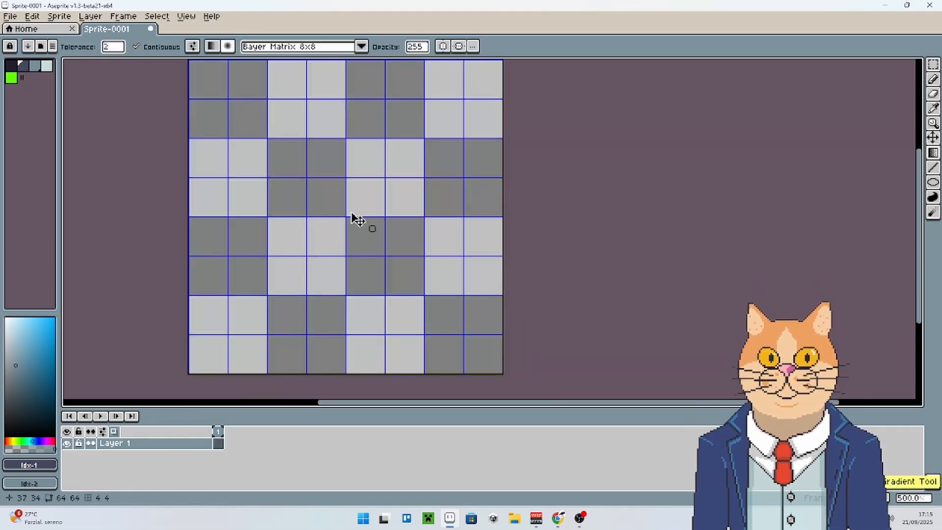
pyautogui.moveTo(274, 141); pyautogui.dragTo(425, 286)
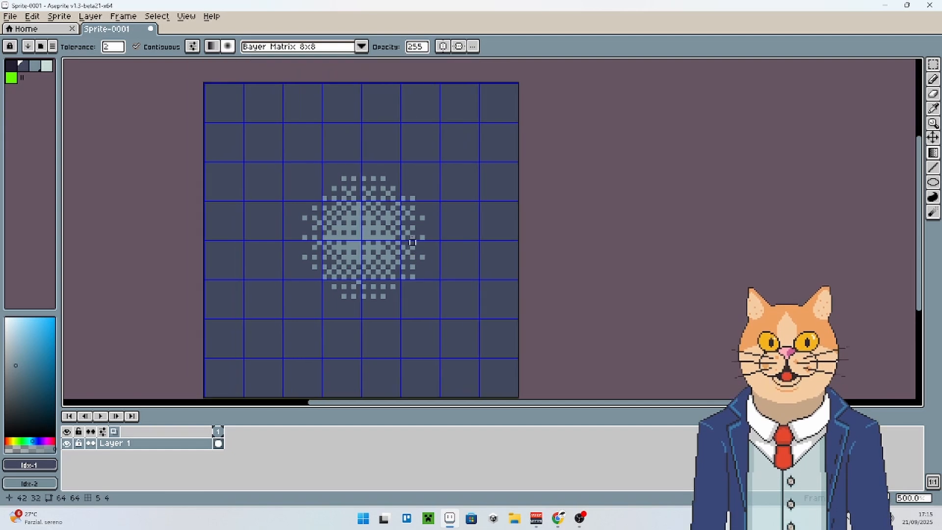
pyautogui.hotkey('ctrl', 'z')
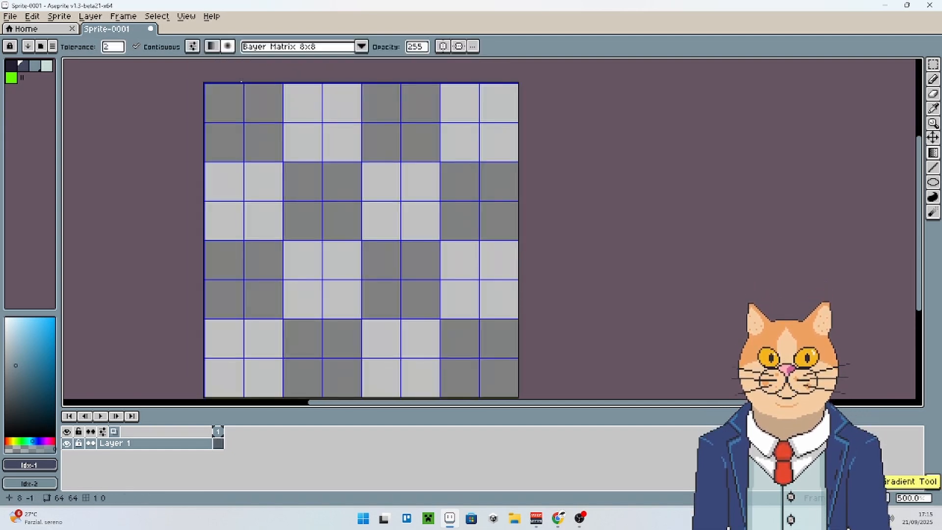
# Try a horizontal linear gradient with Bayer Matrix 8x8 dithering across the empty sprite and undo it.
pyautogui.click(261, 159)
pyautogui.moveTo(260, 159); pyautogui.dragTo(428, 164)
pyautogui.hotkey('ctrl', 'z')
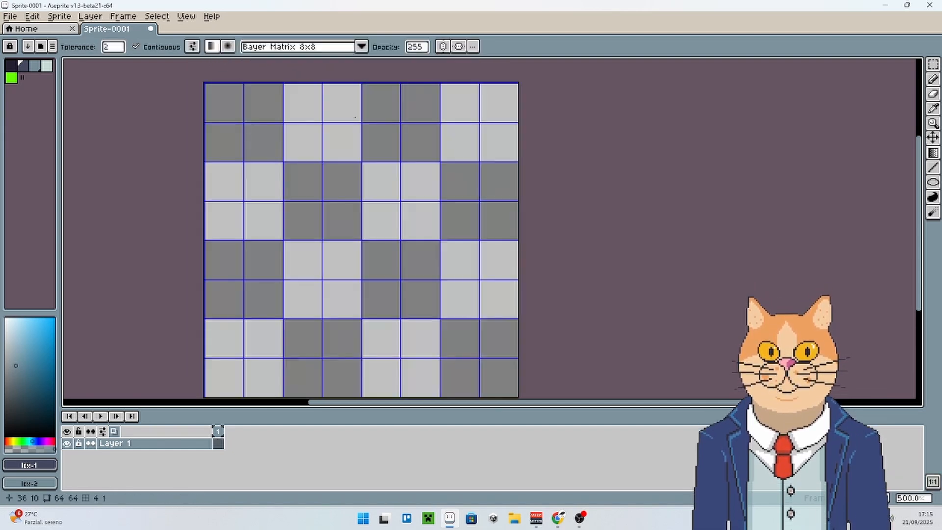
# Switch the gradient type back to radial, try a diagonal dithered gradient across the sprite, and undo it.
pyautogui.click(229, 46)
pyautogui.moveTo(261, 183); pyautogui.dragTo(456, 354)
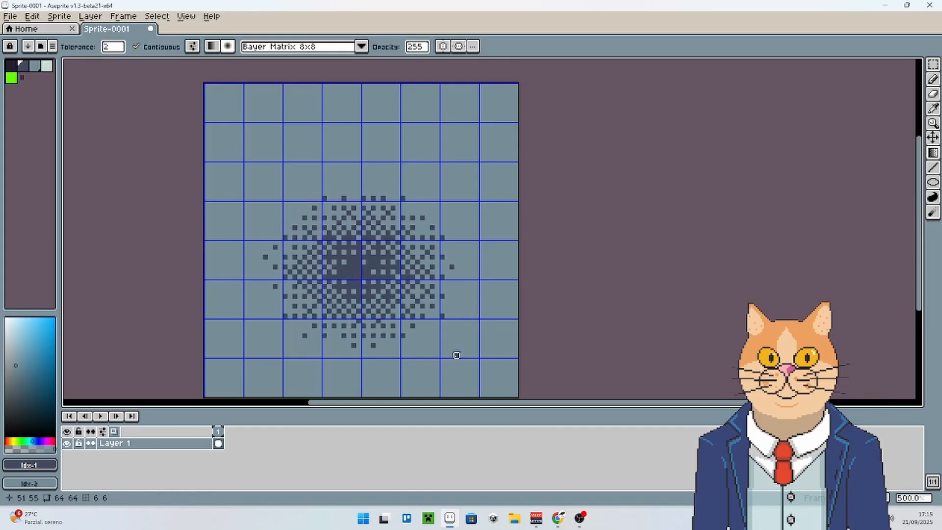
pyautogui.click(444, 295)
pyautogui.hotkey('ctrl', 'z')
pyautogui.hotkey('ctrl', 'z')
pyautogui.scroll(-2, 442, 245)
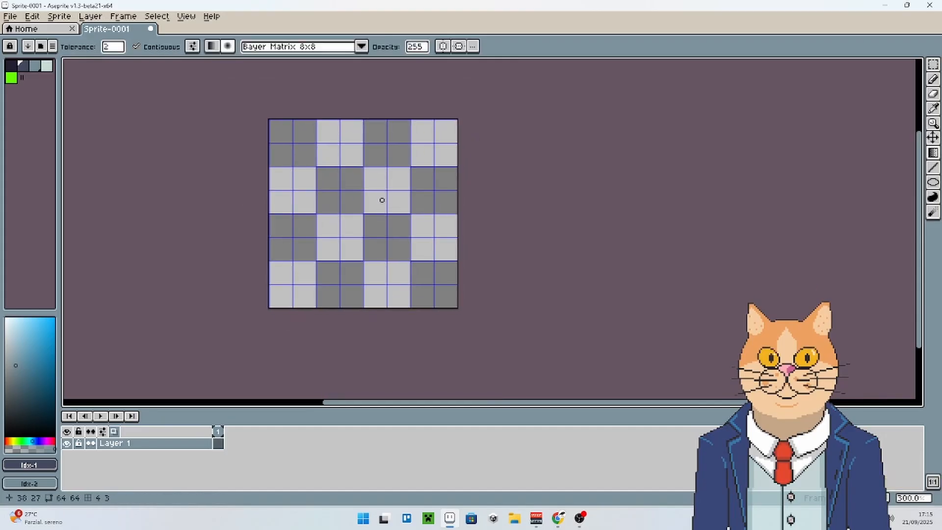
# Set the gradient dithering to No Dithering.
pyautogui.scroll(1, 402, 247)
pyautogui.click(364, 46)
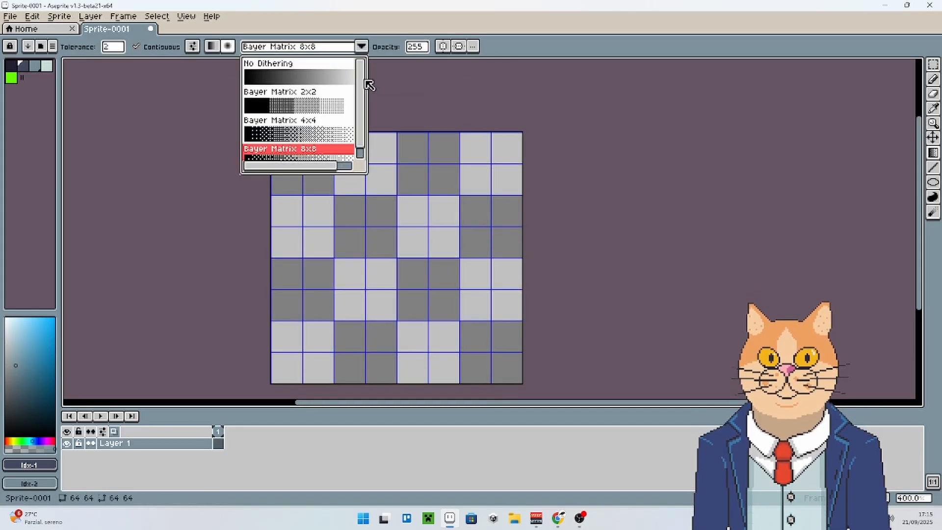
pyautogui.click(339, 79)
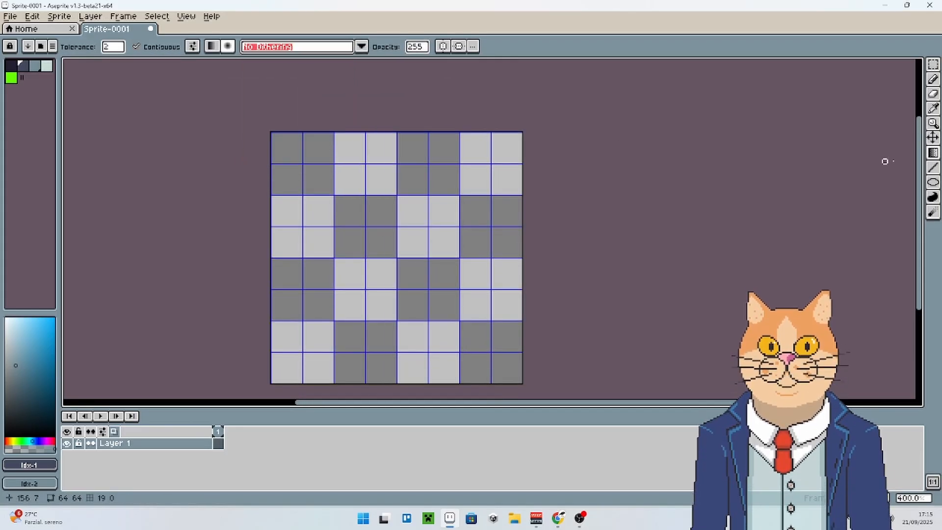
# Activate the Line tool and set the foreground color to palette index 0.
pyautogui.click(935, 169)
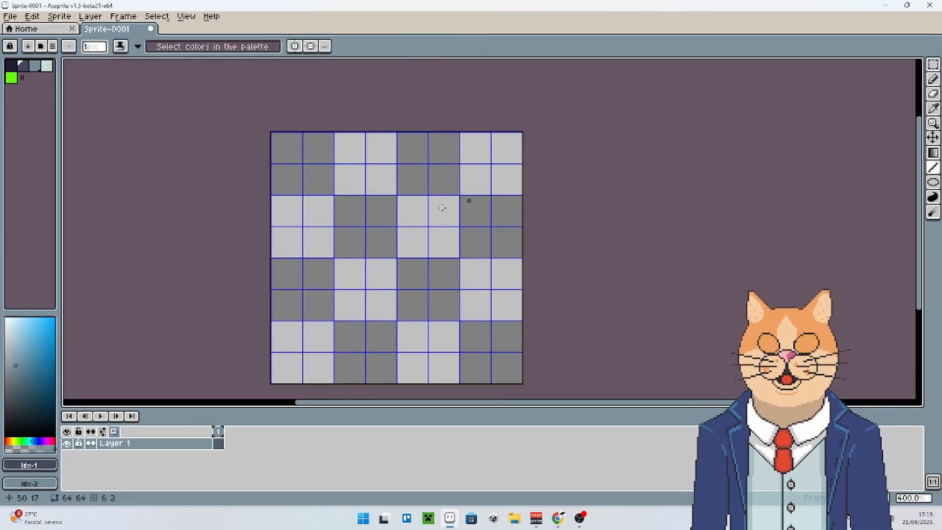
pyautogui.scroll(1, 373, 237)
pyautogui.moveTo(355, 231)
pyautogui.mouseDown()
pyautogui.moveTo(358, 183)
pyautogui.moveTo(340, 190)
pyautogui.mouseUp()
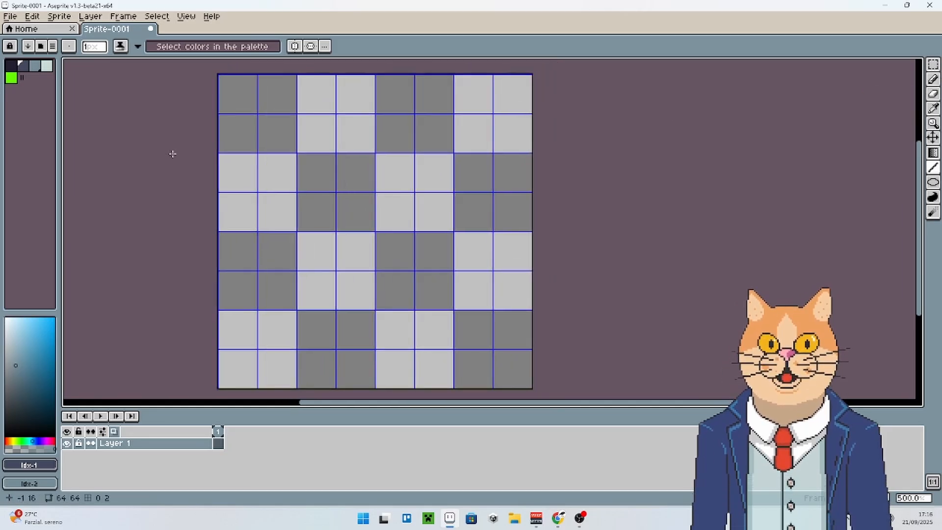
pyautogui.press('[')
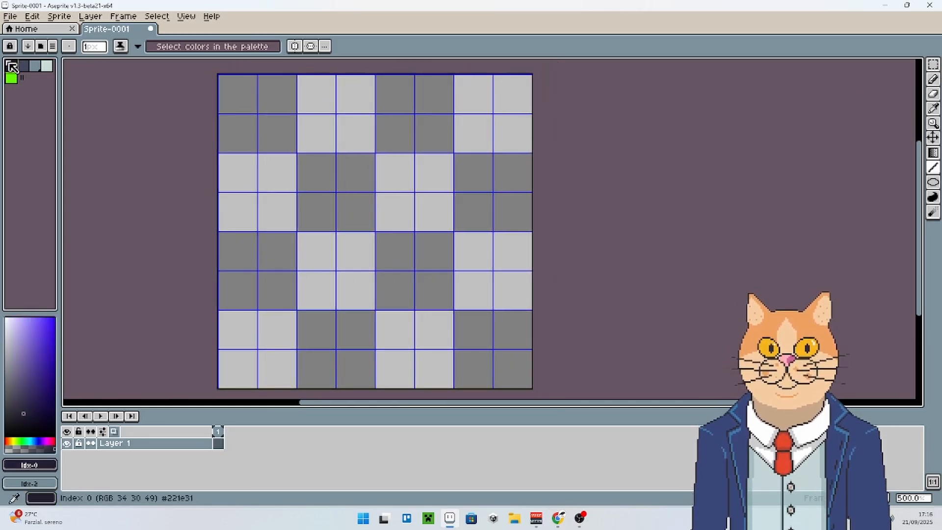
# Draw a horizontal line about 32 px long in the sprite and continue from its right end with connected diagonal lines.
pyautogui.scroll(1, 321, 178)
pyautogui.moveTo(293, 148); pyautogui.dragTo(474, 148)
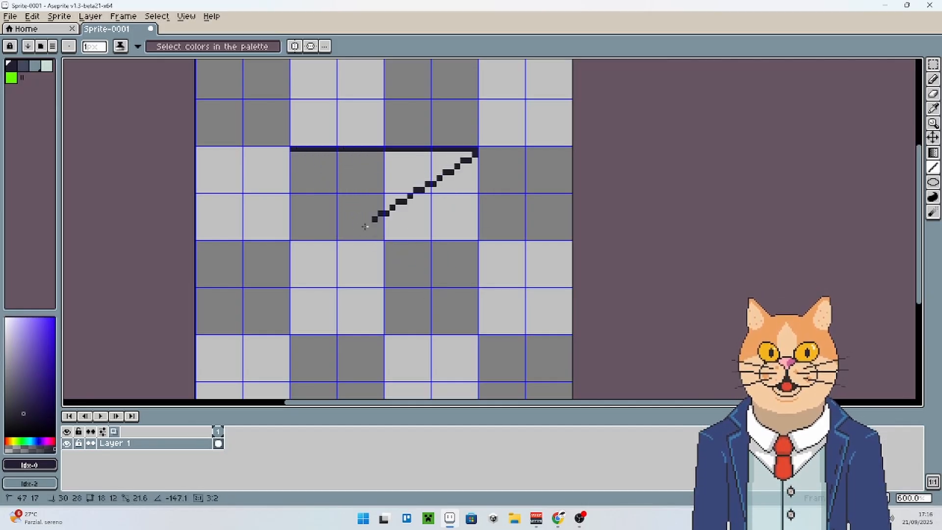
pyautogui.keyDown('shift'); pyautogui.click(290, 328); pyautogui.keyUp('shift')
pyautogui.moveTo(291, 328)
pyautogui.mouseDown()
pyautogui.moveTo(226, 118)
pyautogui.moveTo(496, 79)
pyautogui.moveTo(510, 291)
pyautogui.moveTo(393, 340)
pyautogui.moveTo(511, 217)
pyautogui.moveTo(471, 252)
pyautogui.moveTo(389, 152)
pyautogui.moveTo(447, 113)
pyautogui.moveTo(398, 162)
pyautogui.moveTo(479, 269)
pyautogui.mouseUp()
pyautogui.hotkey('ctrl', 'z')
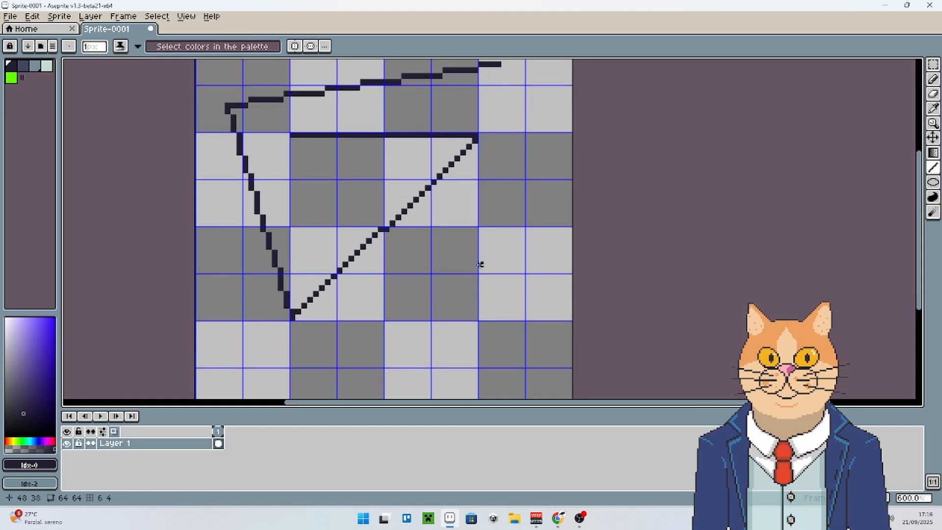
pyautogui.scroll(-1, 399, 201)
pyautogui.moveTo(408, 204); pyautogui.dragTo(415, 257)
pyautogui.scroll(1, 416, 256)
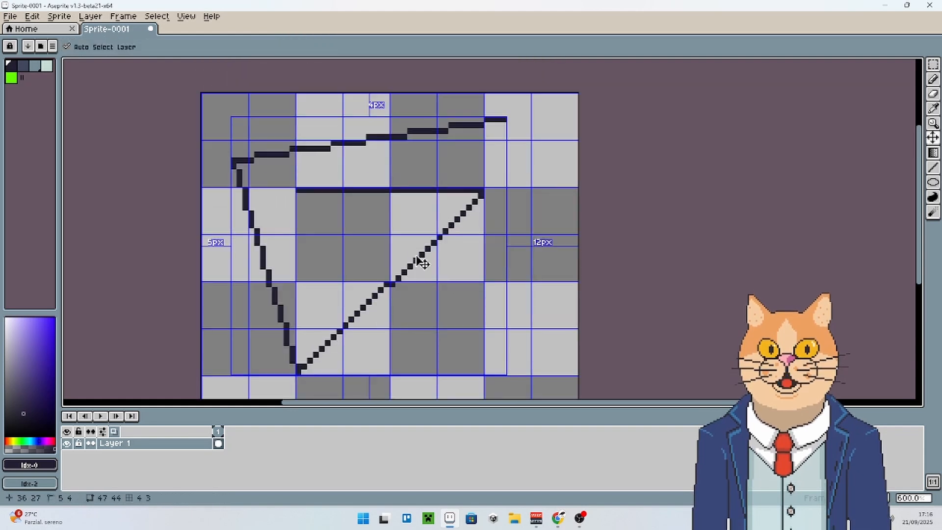
# Undo all the drawn lines until the sprite is empty.
pyautogui.hotkey('ctrl', 'z')
pyautogui.hotkey('ctrl', 'z')
pyautogui.hotkey('ctrl', 'z')
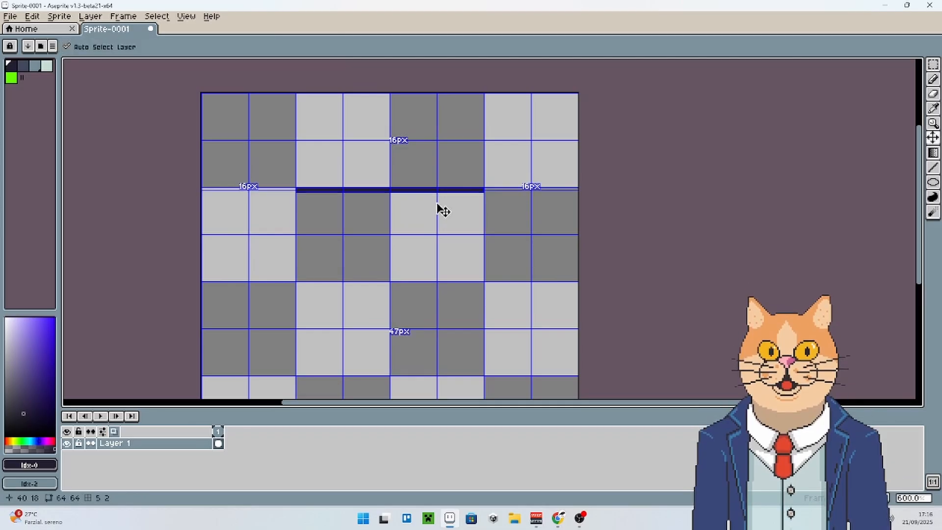
pyautogui.hotkey('ctrl', 'z')
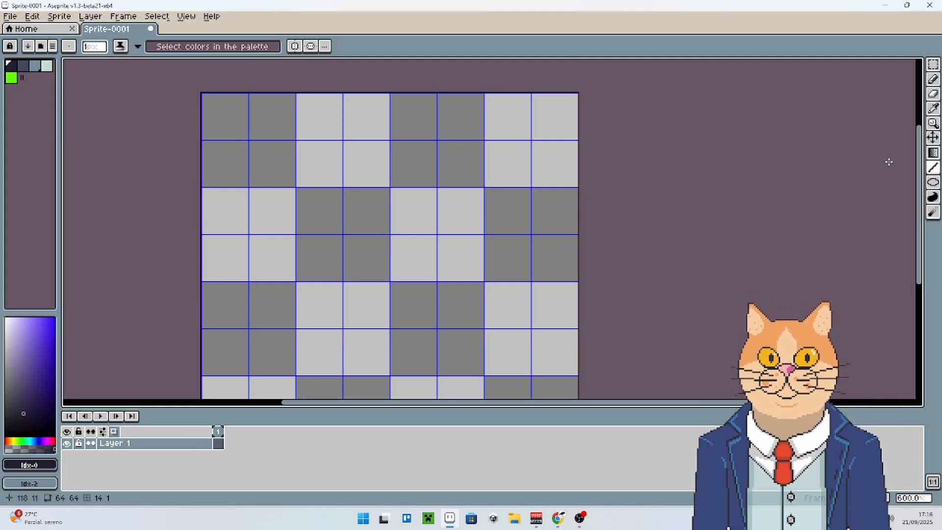
# Draw a circle outline about 32 px in diameter in the middle of the sprite with the Ellipse tool.
pyautogui.click(936, 92)
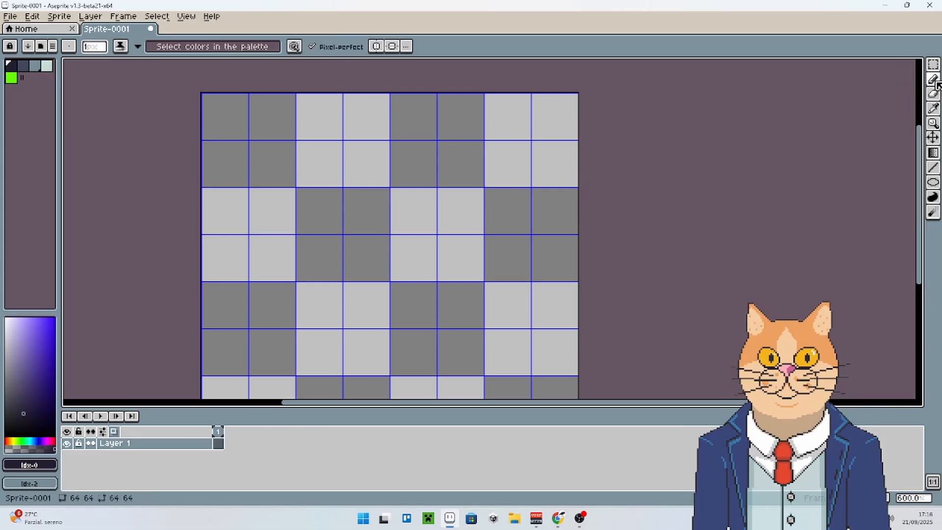
pyautogui.click(937, 83)
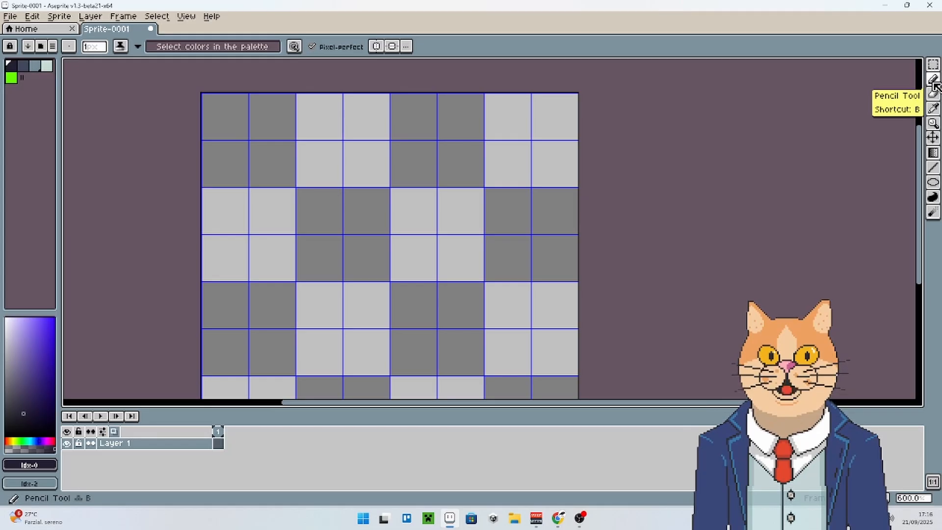
pyautogui.click(937, 185)
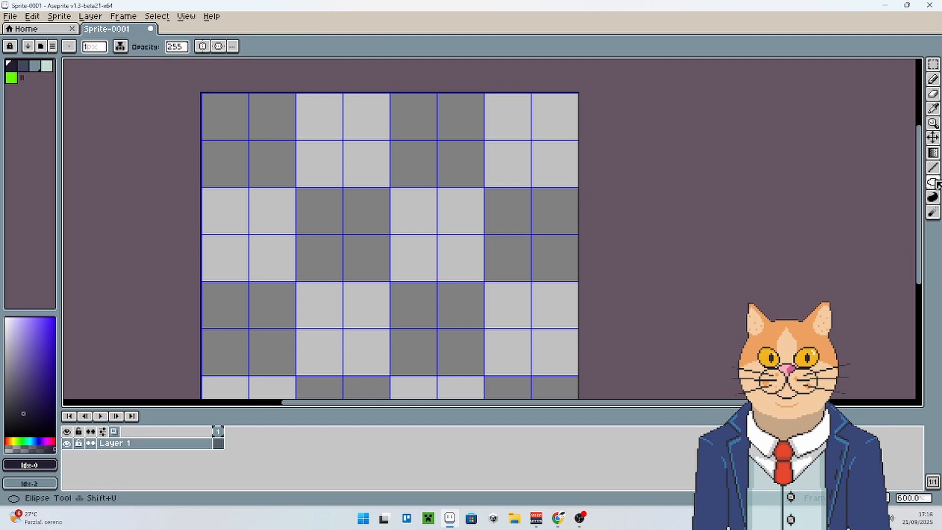
pyautogui.click(936, 185)
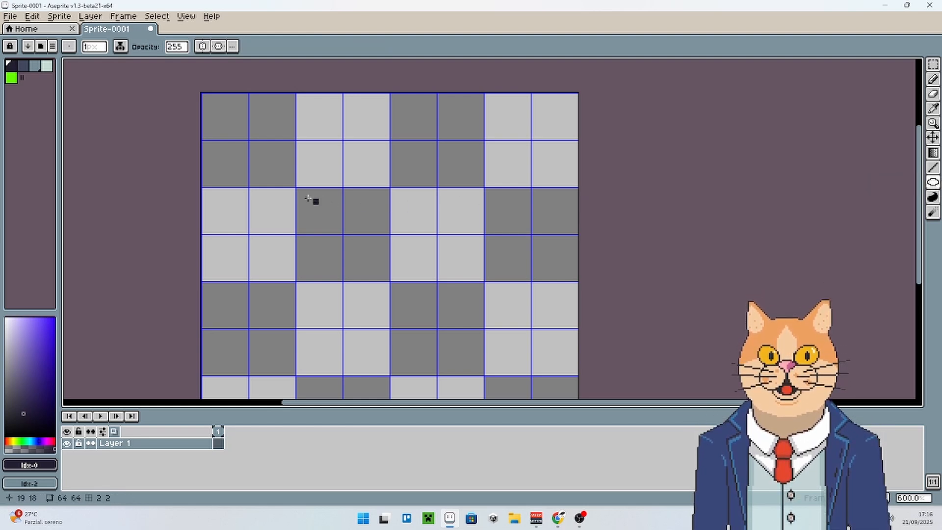
pyautogui.scroll(1, 307, 199)
pyautogui.moveTo(295, 185); pyautogui.dragTo(538, 328)
pyautogui.scroll(-3, 504, 299)
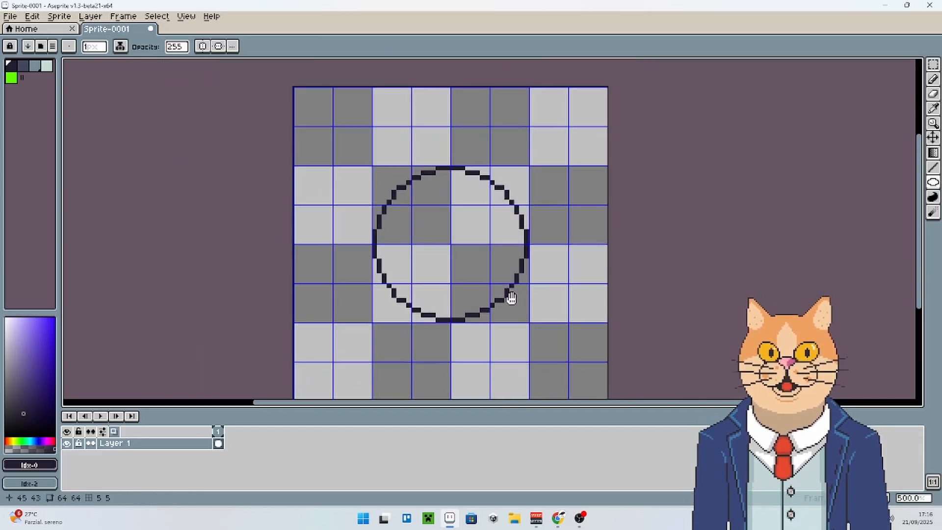
# Draw a small circle outline about 8 px in diameter above the upper left part of the large circle.
pyautogui.moveTo(508, 296); pyautogui.dragTo(441, 264)
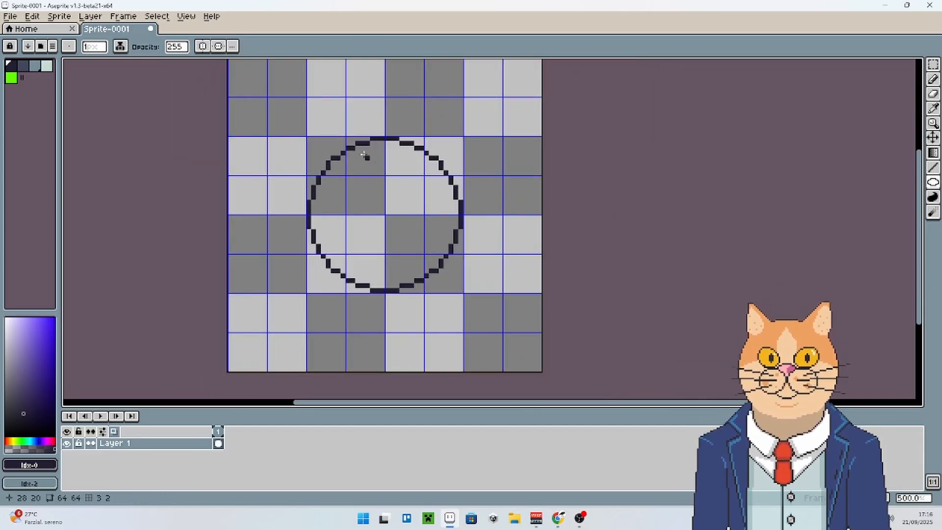
pyautogui.scroll(-1, 301, 71)
pyautogui.scroll(1, 332, 104)
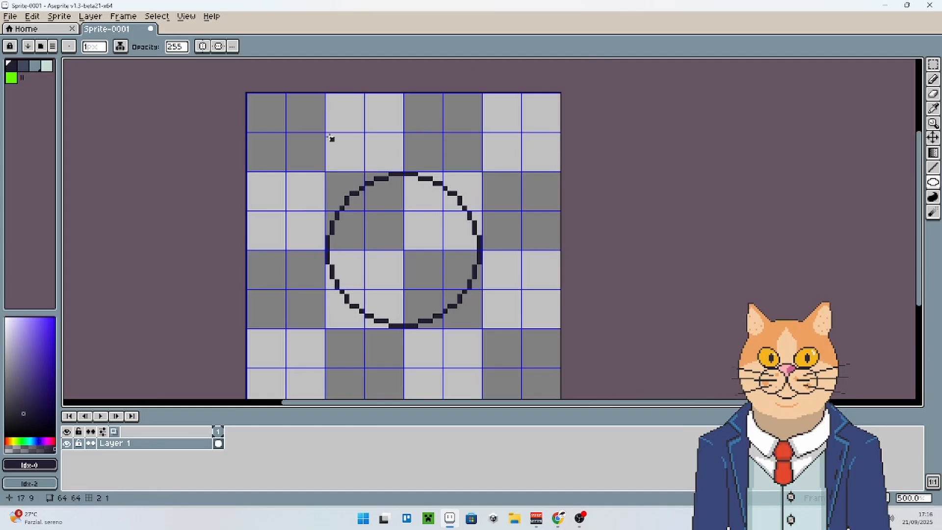
pyautogui.moveTo(326, 135); pyautogui.dragTo(363, 170)
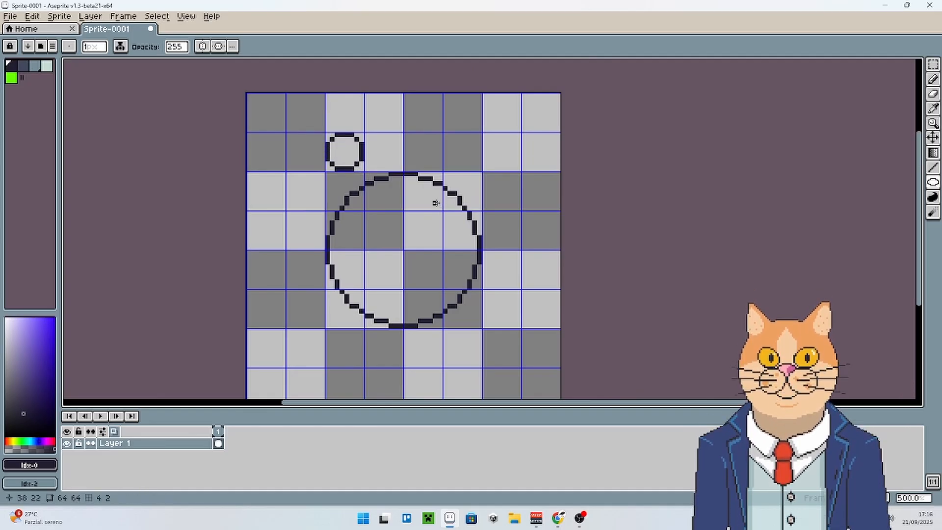
# Select the small circle with the Rectangular Marquee tool, move it into the left half of the large circle, and deselect.
pyautogui.click(933, 64)
pyautogui.moveTo(368, 119); pyautogui.dragTo(373, 252)
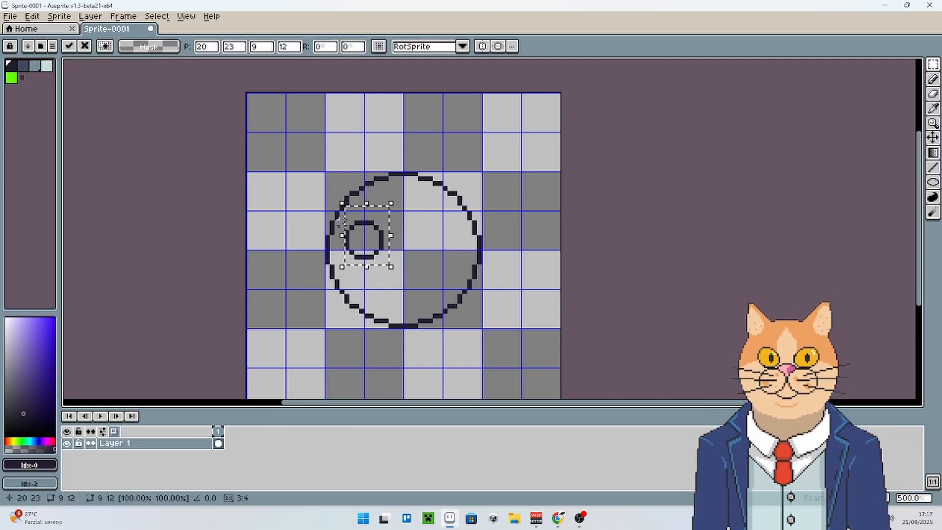
pyautogui.hotkey('ctrl', 'd')
# Select the small circle inside the large one with a 10 × 13 px rectangular marquee.
pyautogui.scroll(1, 391, 207)
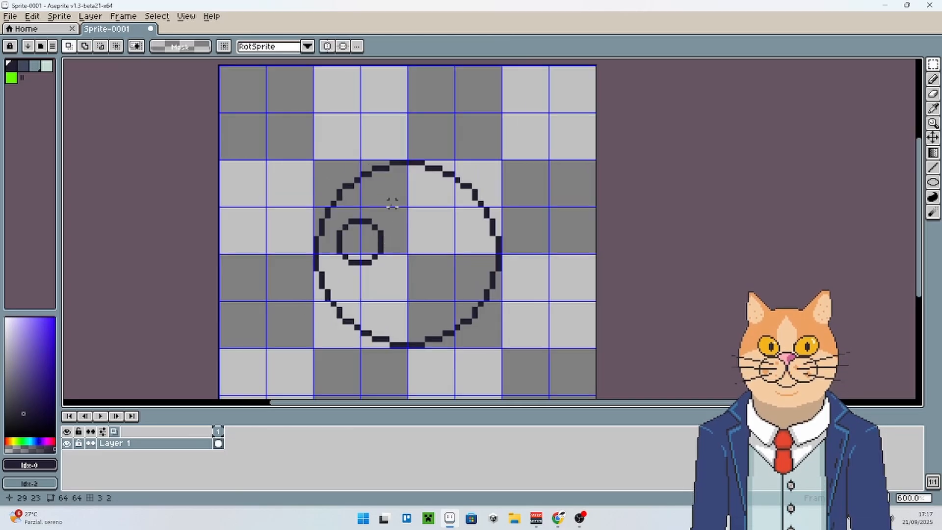
pyautogui.moveTo(393, 205); pyautogui.dragTo(334, 278)
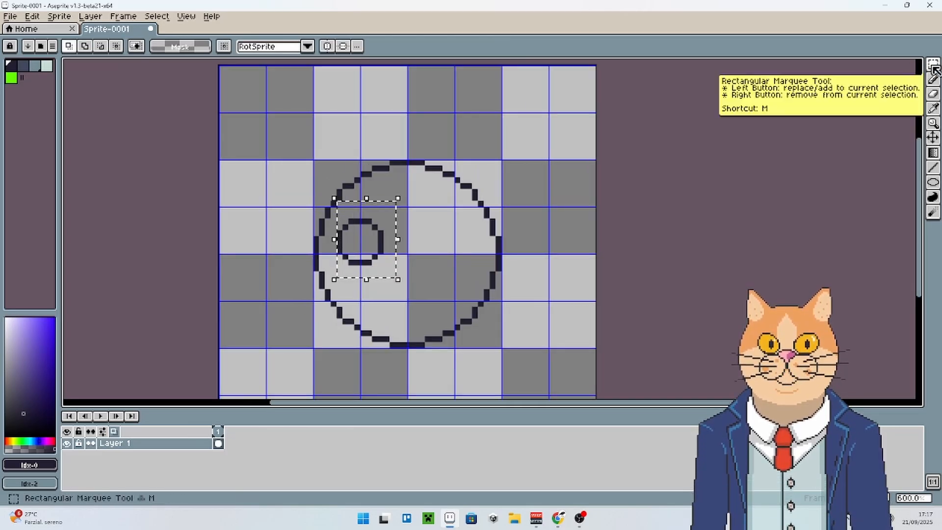
pyautogui.scroll(-1, 345, 222)
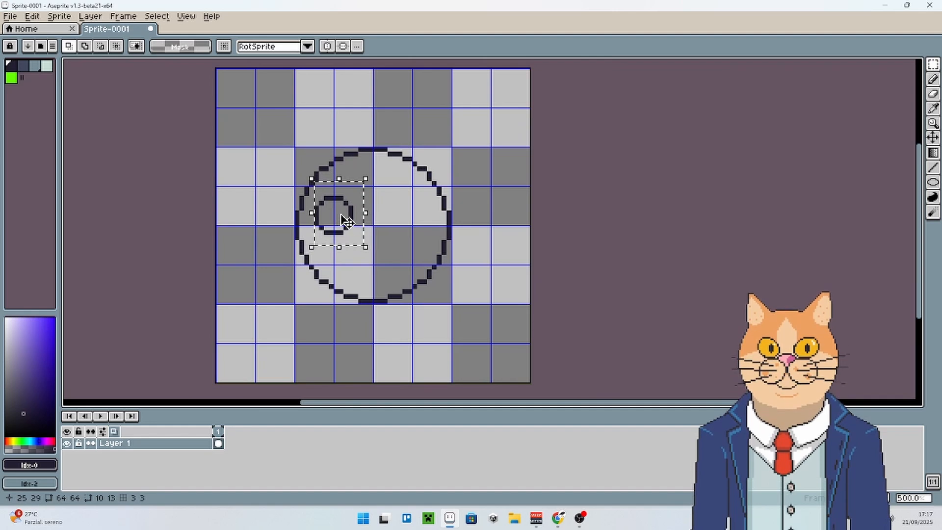
# Try placing a copy of the selected small circle in the right half of the large circle, and cancel the transformation.
pyautogui.click(346, 220)
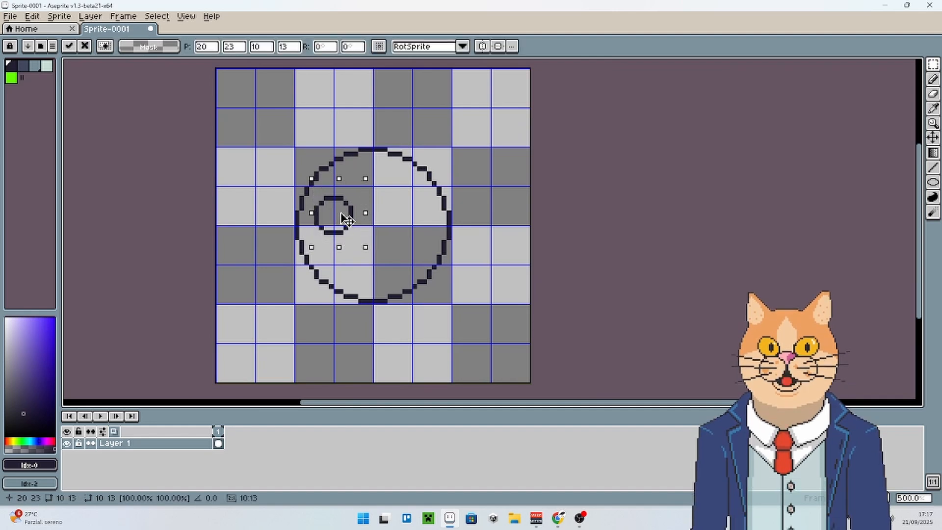
pyautogui.moveTo(418, 223); pyautogui.dragTo(427, 221)
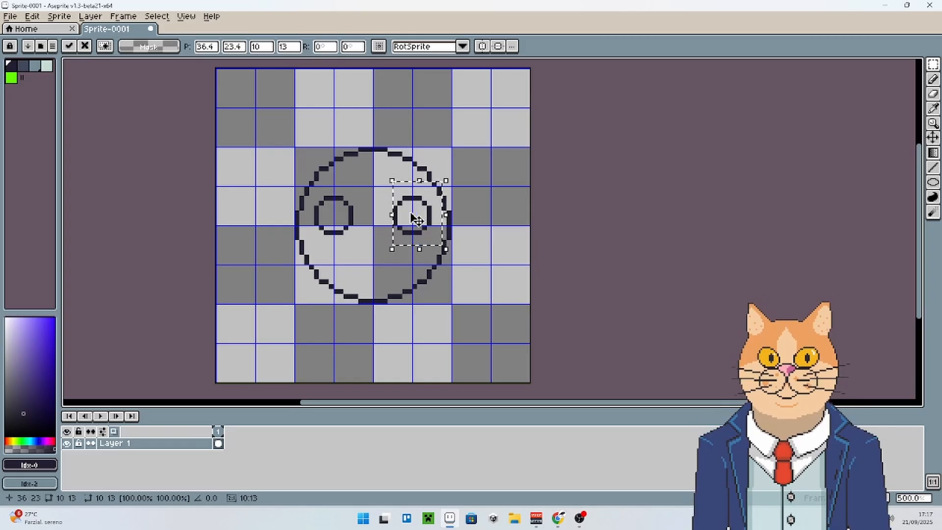
pyautogui.scroll(-1, 416, 220)
pyautogui.press('Escape')
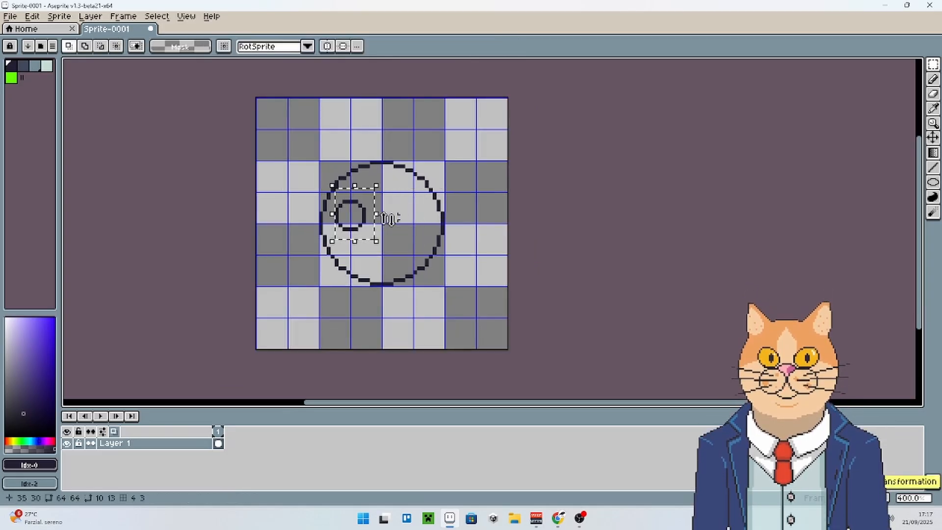
# Place a copy of the selected small circle level with the original in the right half of the large circle.
pyautogui.scroll(1, 364, 223)
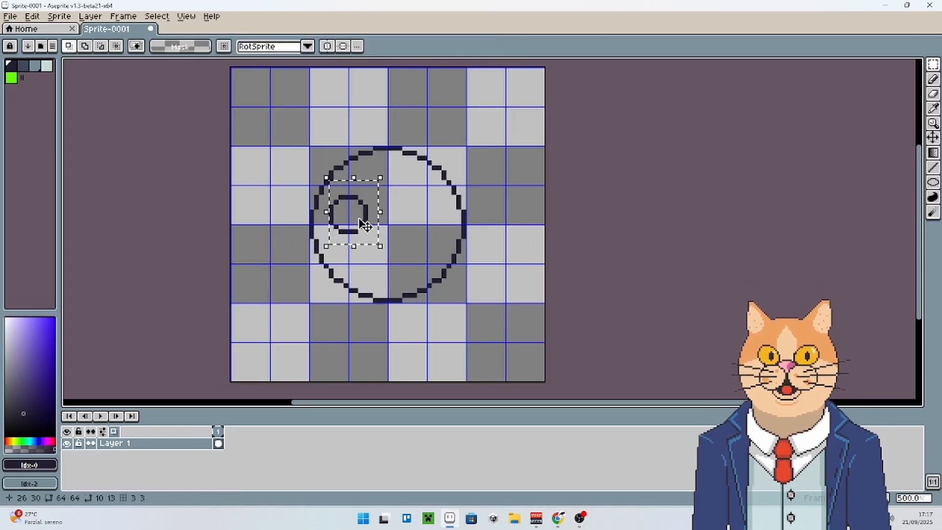
pyautogui.scroll(2, 376, 205)
pyautogui.scroll(-2, 370, 204)
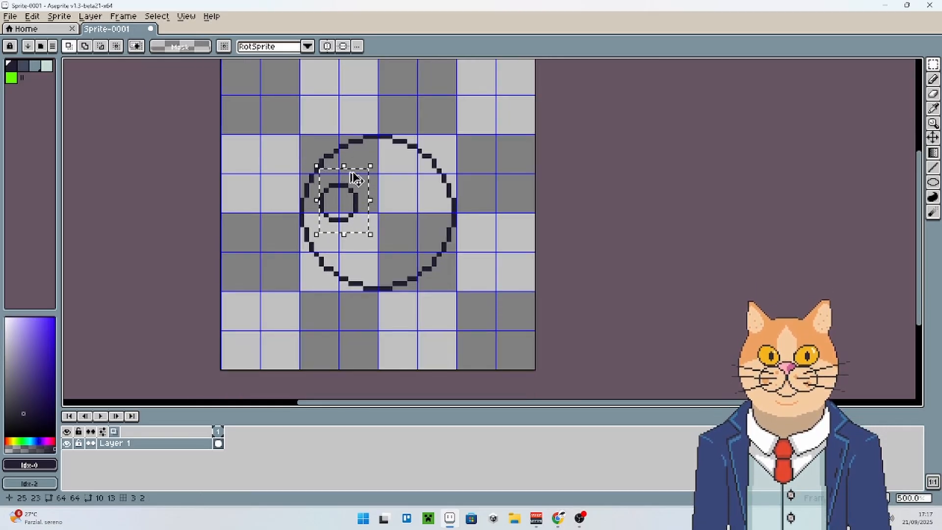
pyautogui.moveTo(350, 203); pyautogui.dragTo(432, 203)
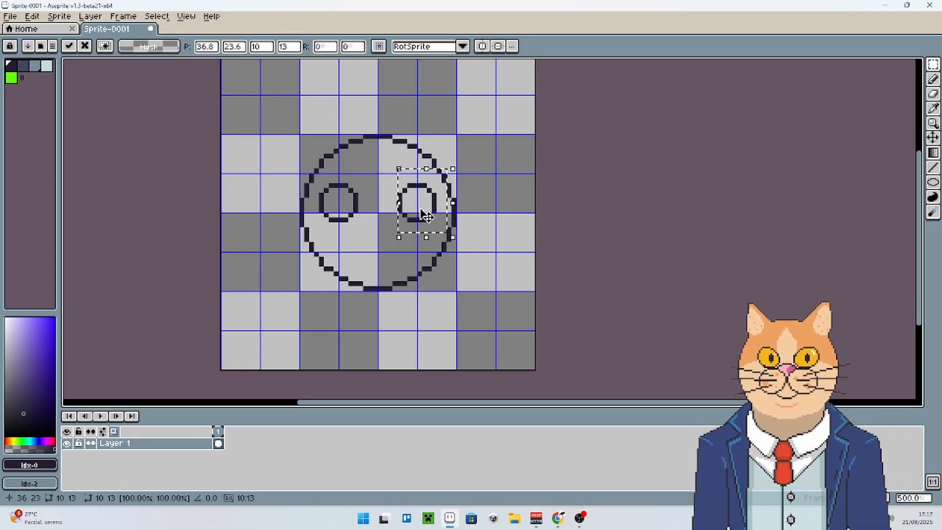
# Deselect the copied circle and draw a 2 × 2 px pupil inside each eye with the Pencil tool.
pyautogui.click(362, 227)
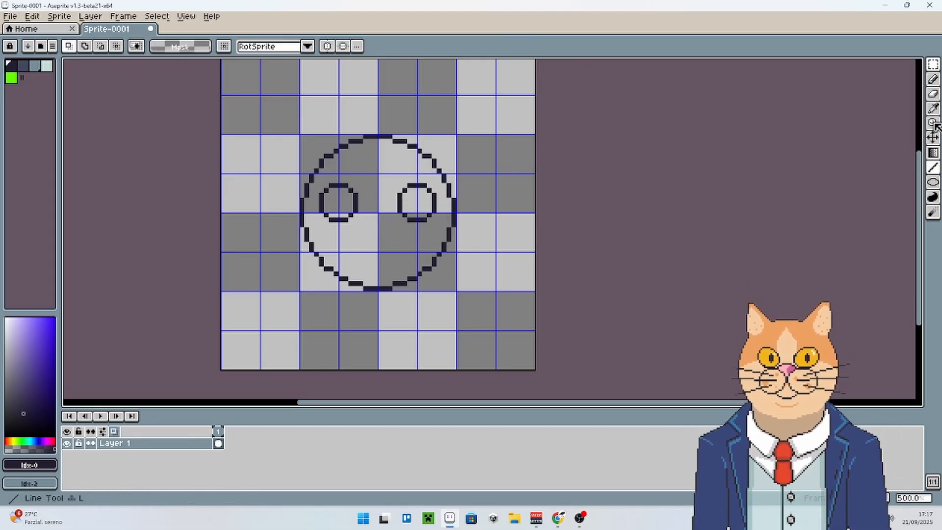
pyautogui.click(933, 80)
pyautogui.scroll(4, 464, 208)
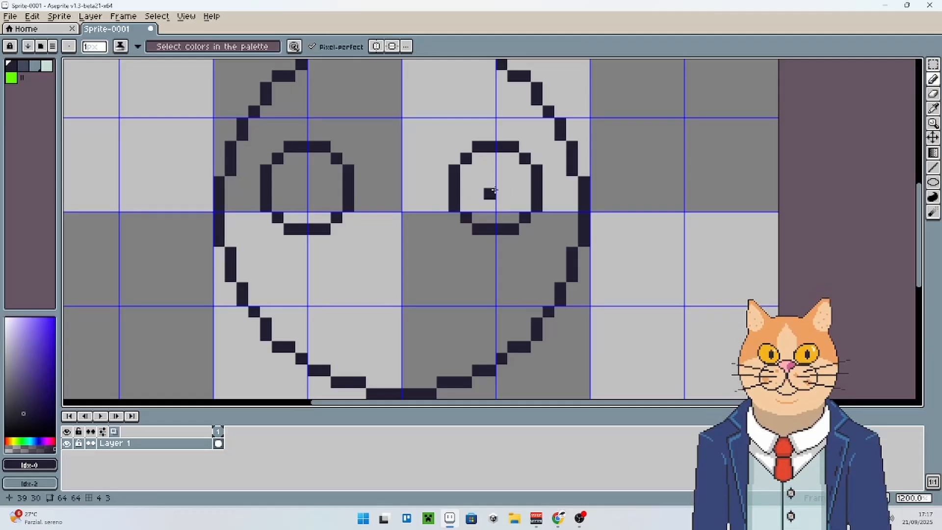
pyautogui.moveTo(495, 198); pyautogui.dragTo(501, 204)
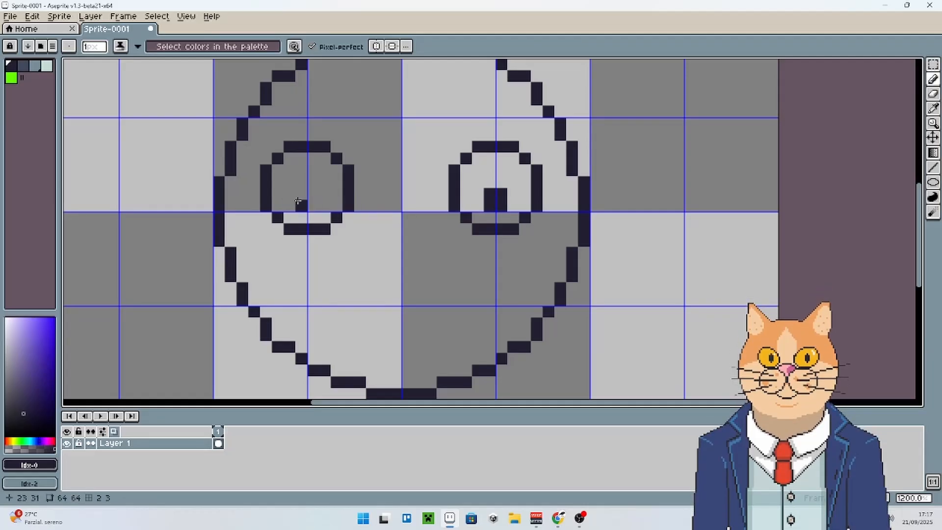
pyautogui.moveTo(298, 201)
pyautogui.mouseDown()
pyautogui.moveTo(301, 193)
pyautogui.moveTo(313, 206)
pyautogui.mouseUp()
# Draw two single-pixel nostrils two pixels apart, centred on the face just below the eyes.
pyautogui.scroll(-3, 368, 238)
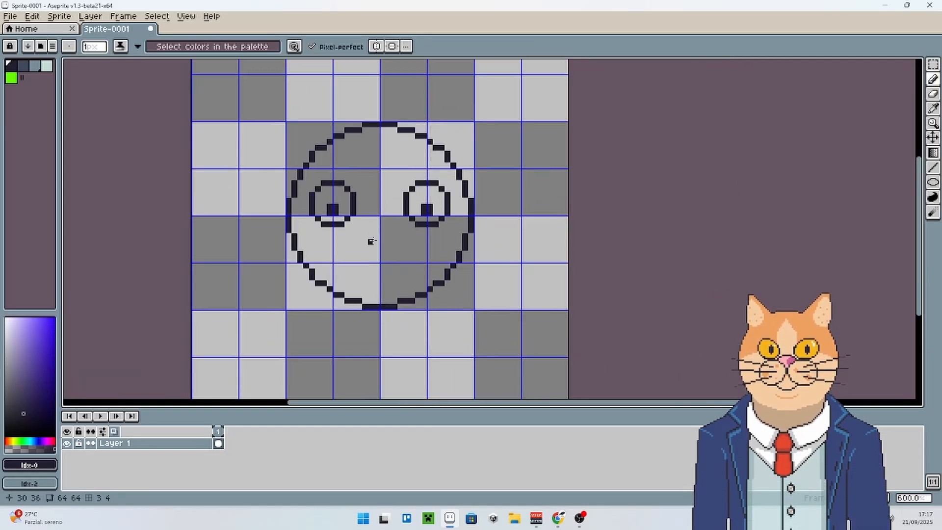
pyautogui.scroll(3, 372, 242)
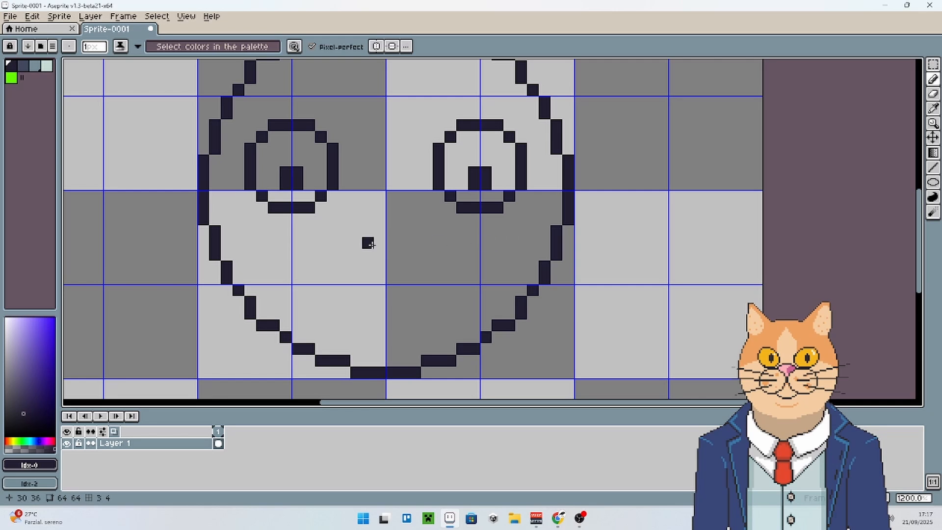
pyautogui.click(403, 243)
pyautogui.scroll(-3, 455, 258)
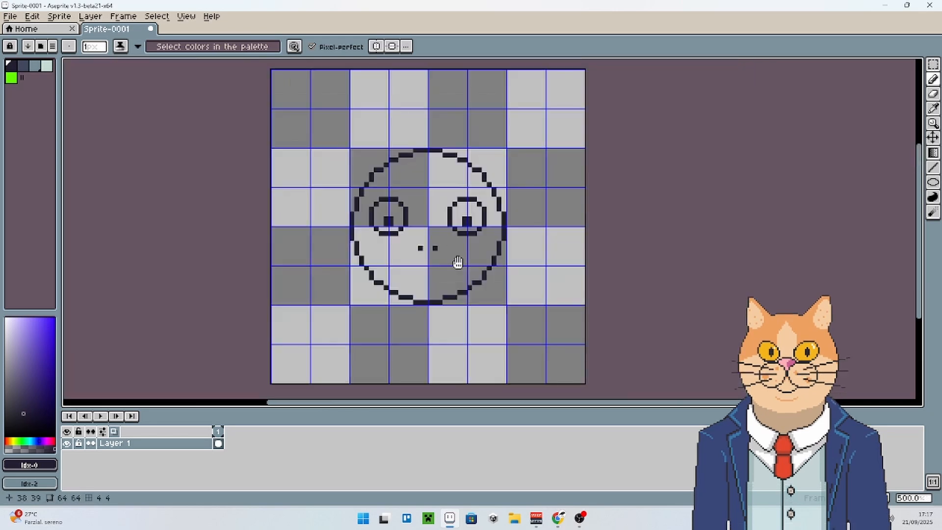
# Try drawing the mouth freehand from the right cheek towards the middle of the face, and undo the last strokes.
pyautogui.scroll(3, 457, 260)
pyautogui.moveTo(456, 246); pyautogui.dragTo(391, 272)
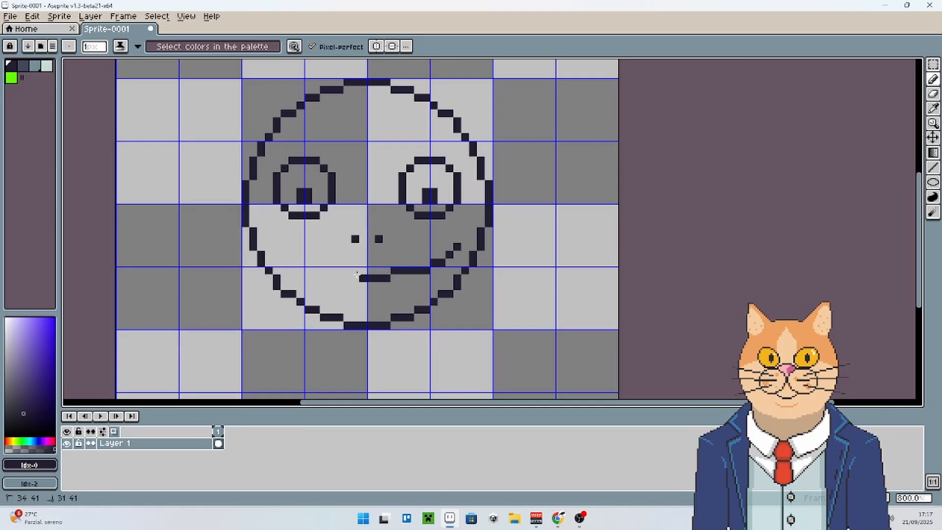
pyautogui.hotkey('ctrl', 'z')
pyautogui.hotkey('ctrl', 'z')
pyautogui.hotkey('ctrl', 'z')
pyautogui.scroll(-2, 374, 236)
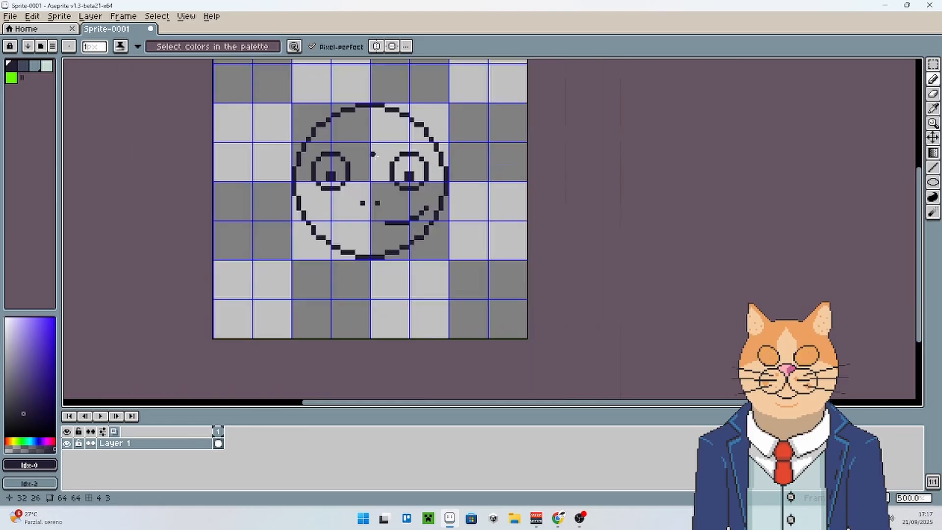
pyautogui.scroll(2, 403, 220)
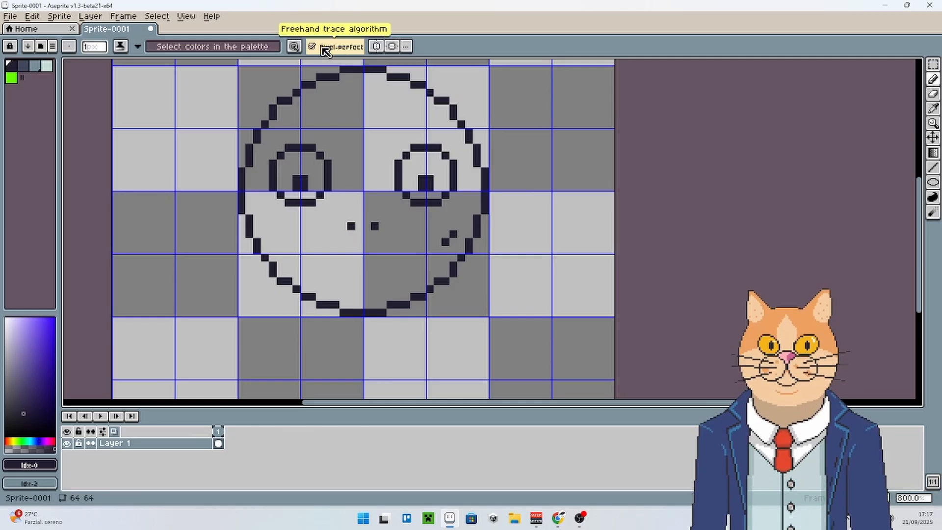
# Turn on horizontal and vertical symmetry, and test them with a short stroke near the canvas's upper-right corner that is undone.
pyautogui.click(379, 49)
pyautogui.click(393, 46)
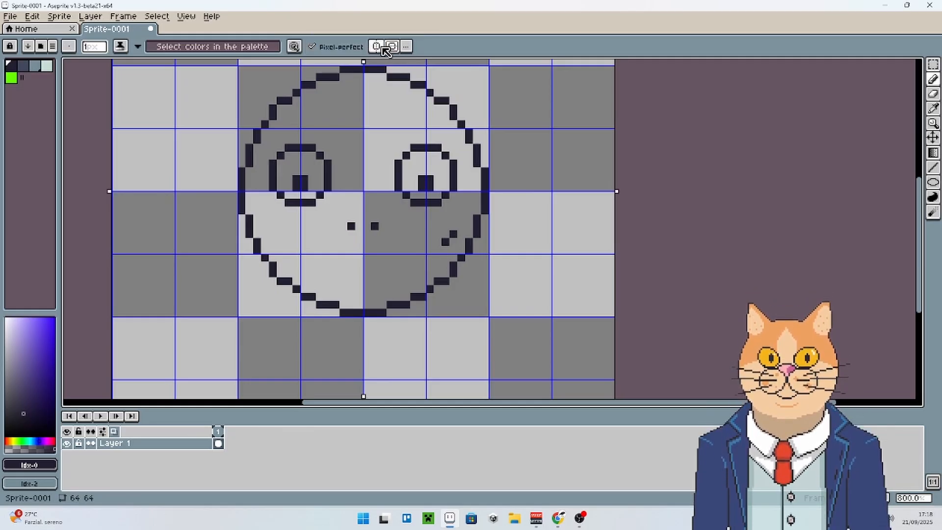
pyautogui.scroll(-1, 400, 171)
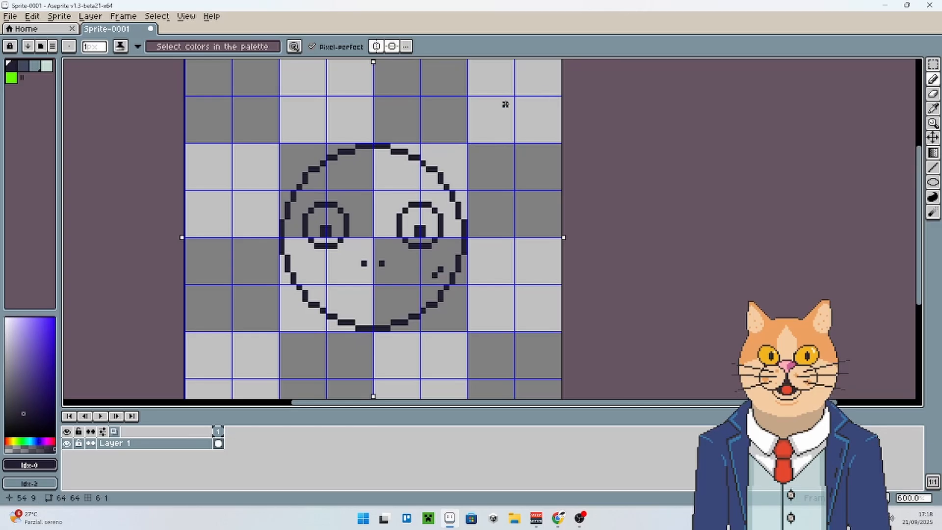
pyautogui.moveTo(512, 99)
pyautogui.mouseDown()
pyautogui.moveTo(471, 134)
pyautogui.moveTo(512, 139)
pyautogui.moveTo(505, 86)
pyautogui.moveTo(463, 108)
pyautogui.moveTo(501, 133)
pyautogui.moveTo(507, 102)
pyautogui.moveTo(488, 109)
pyautogui.mouseUp()
pyautogui.hotkey('ctrl', 'z')
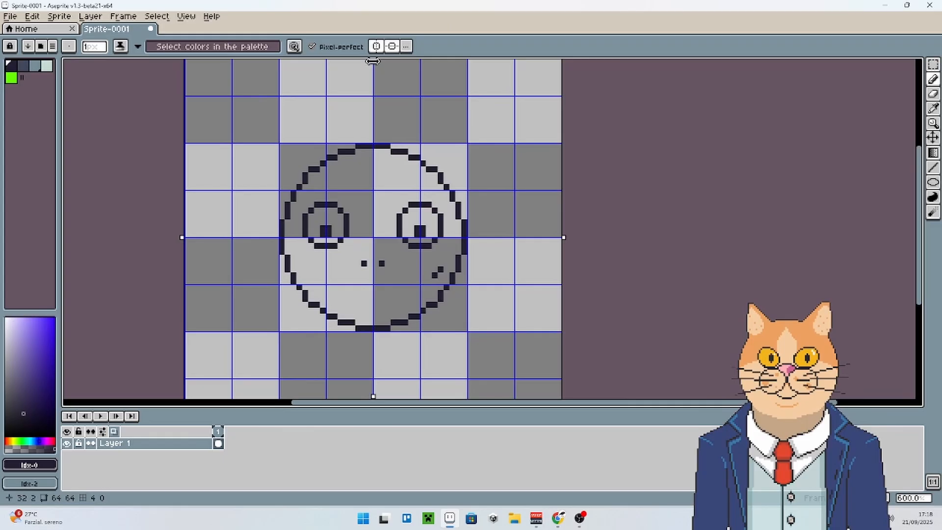
# Try a mirrored stroke with the vertical symmetry axis moved right of the face and the horizontal axis just below it.
pyautogui.moveTo(373, 61); pyautogui.dragTo(506, 116)
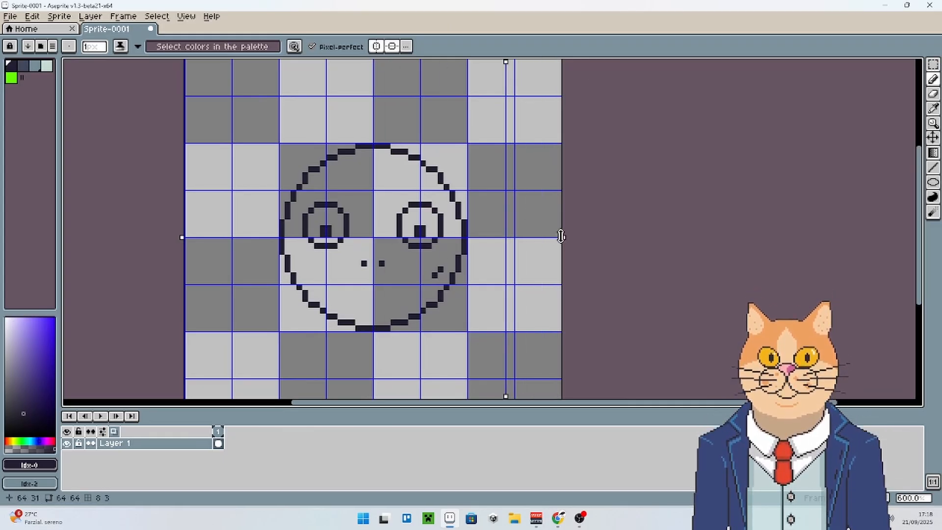
pyautogui.moveTo(561, 236); pyautogui.dragTo(564, 338)
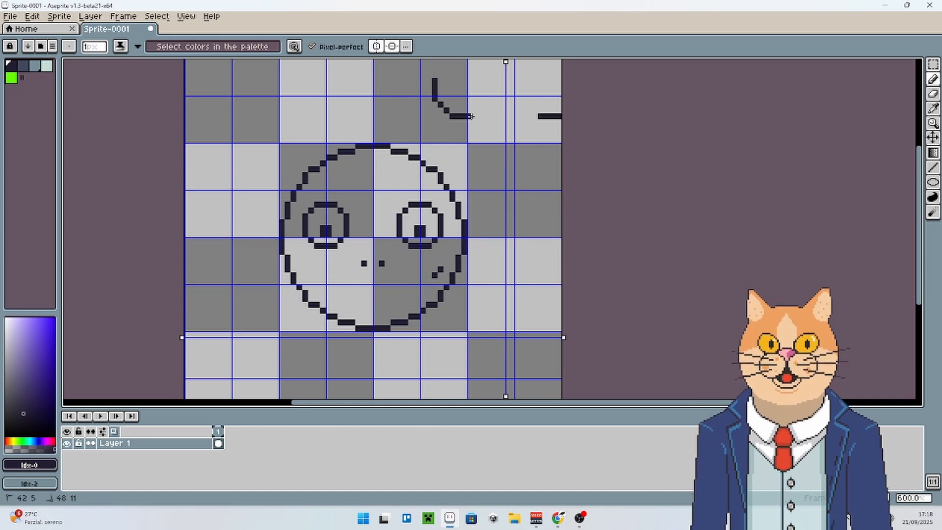
pyautogui.moveTo(451, 97); pyautogui.dragTo(485, 151)
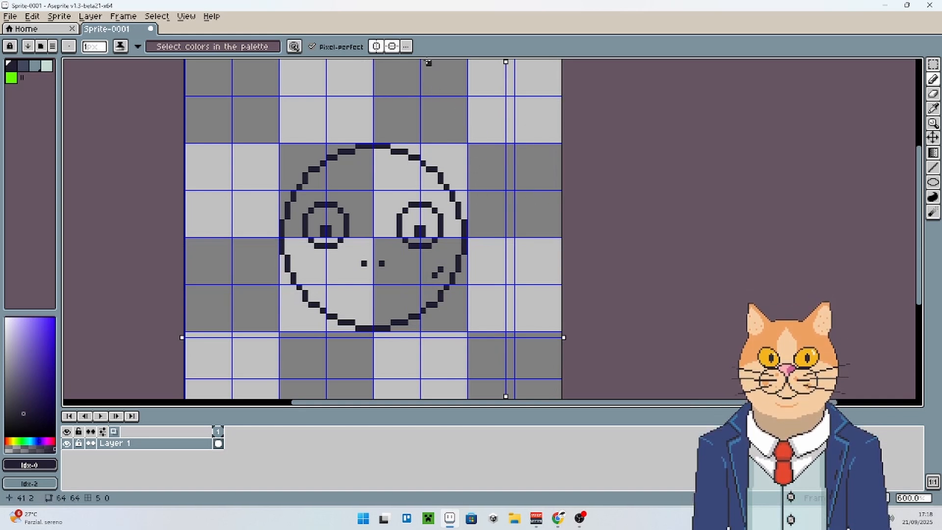
# Reset both symmetry axes to the center of the canvas.
pyautogui.click(407, 48)
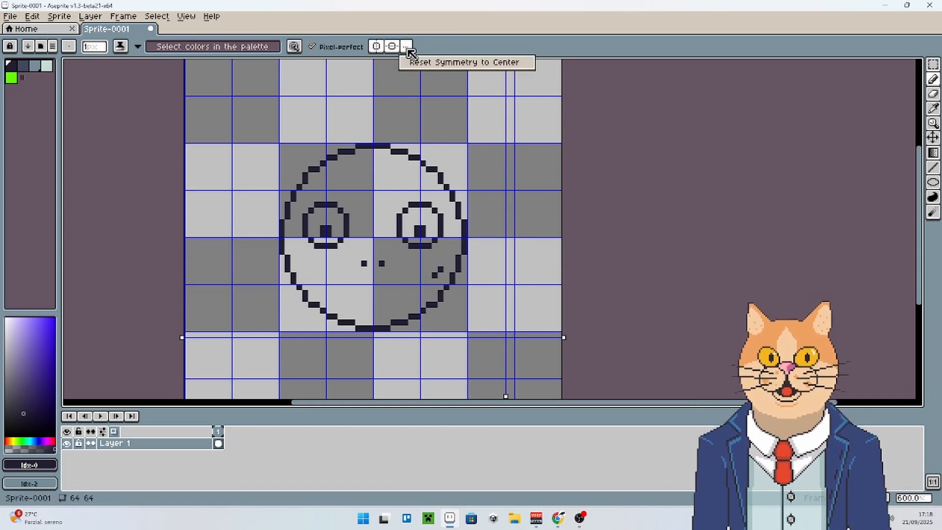
pyautogui.click(434, 69)
pyautogui.scroll(-1, 380, 133)
pyautogui.moveTo(372, 139); pyautogui.dragTo(385, 146)
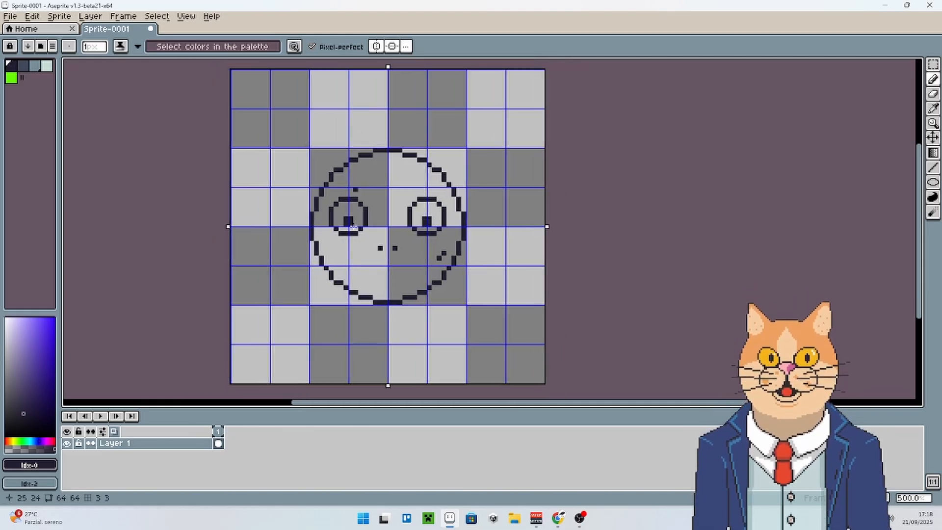
# Turn off vertical symmetry and draw a wide smile beneath the nostrils, mirrored across the vertical centre axis.
pyautogui.scroll(3, 400, 285)
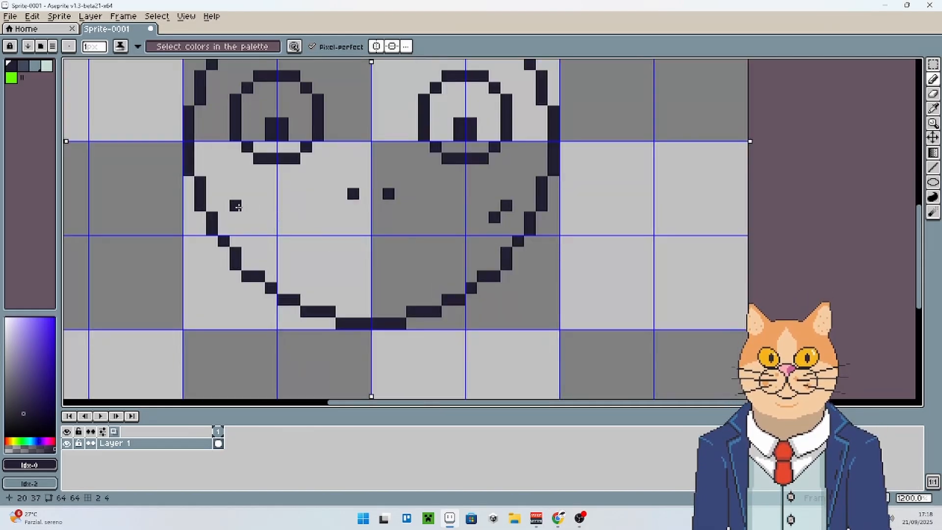
pyautogui.hotkey('ctrl', 'z')
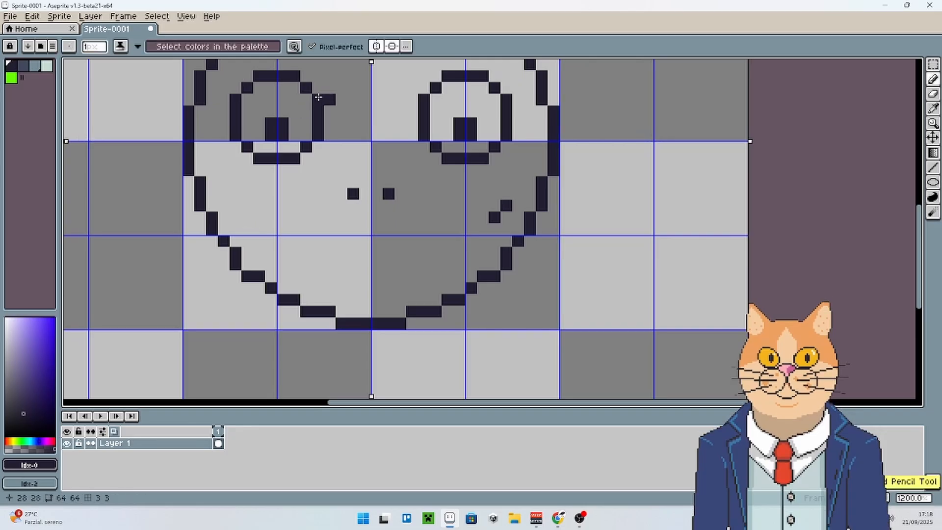
pyautogui.scroll(-2, 313, 102)
pyautogui.moveTo(316, 132); pyautogui.dragTo(338, 201)
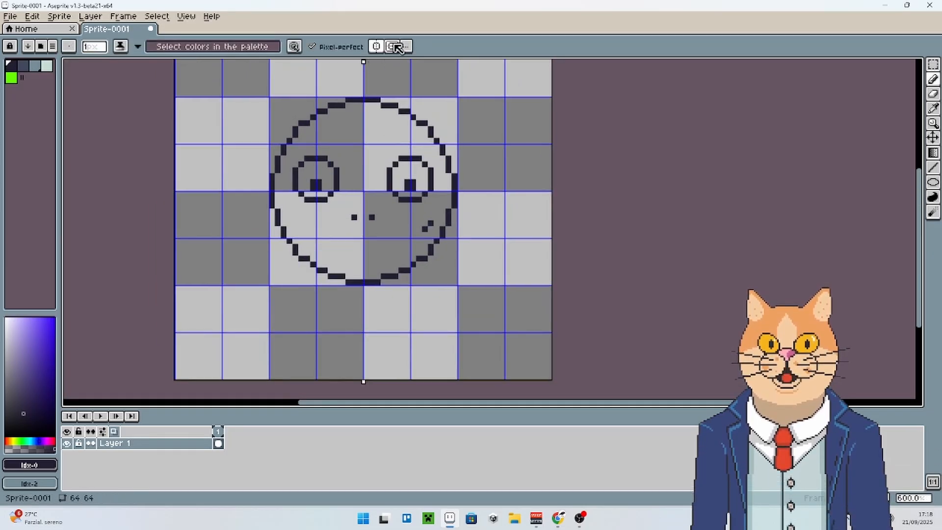
pyautogui.scroll(3, 294, 228)
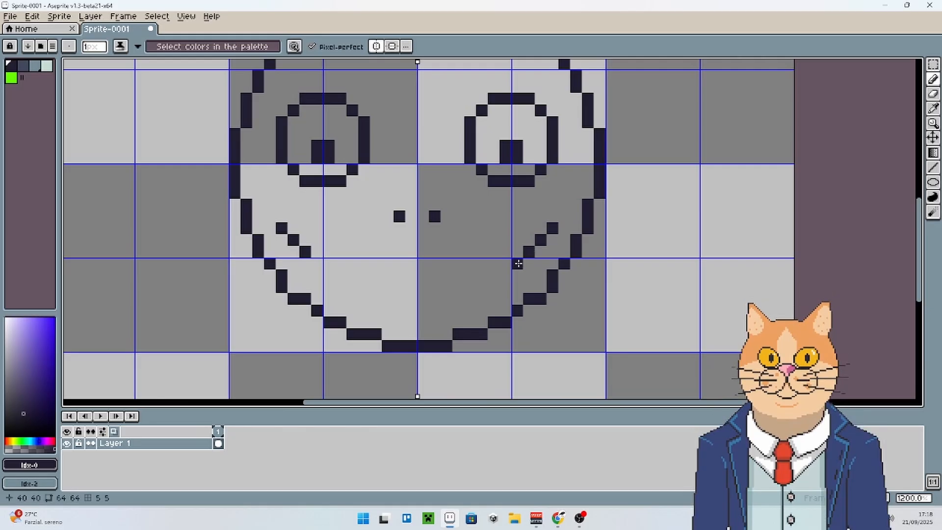
pyautogui.moveTo(507, 262); pyautogui.dragTo(436, 278)
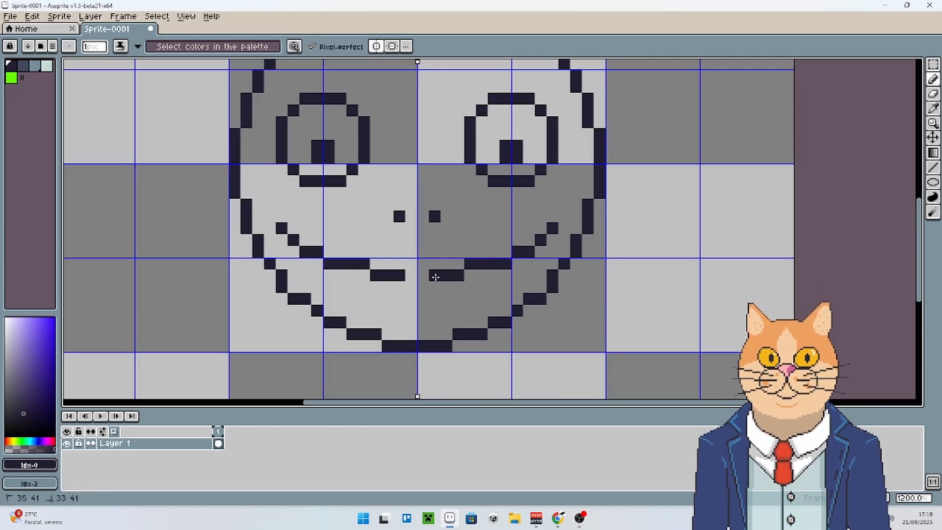
# Try drawing a pair of mirrored teeth hanging from the middle of the smile, and undo the strokes.
pyautogui.scroll(-2, 417, 277)
pyautogui.scroll(4, 417, 277)
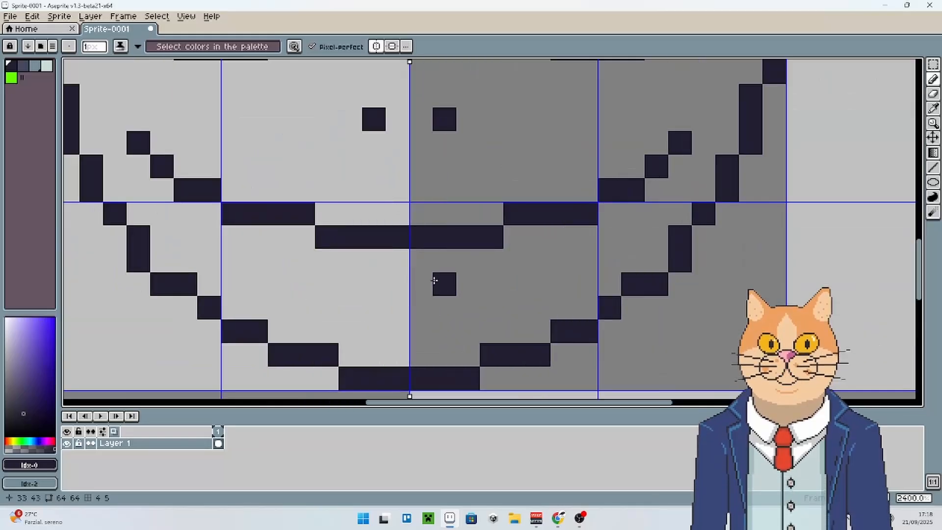
pyautogui.click(439, 255)
pyautogui.moveTo(440, 255)
pyautogui.mouseDown()
pyautogui.moveTo(433, 289)
pyautogui.moveTo(412, 300)
pyautogui.moveTo(412, 311)
pyautogui.moveTo(384, 270)
pyautogui.mouseUp()
pyautogui.scroll(-4, 416, 305)
pyautogui.scroll(3, 416, 305)
pyautogui.click(381, 250)
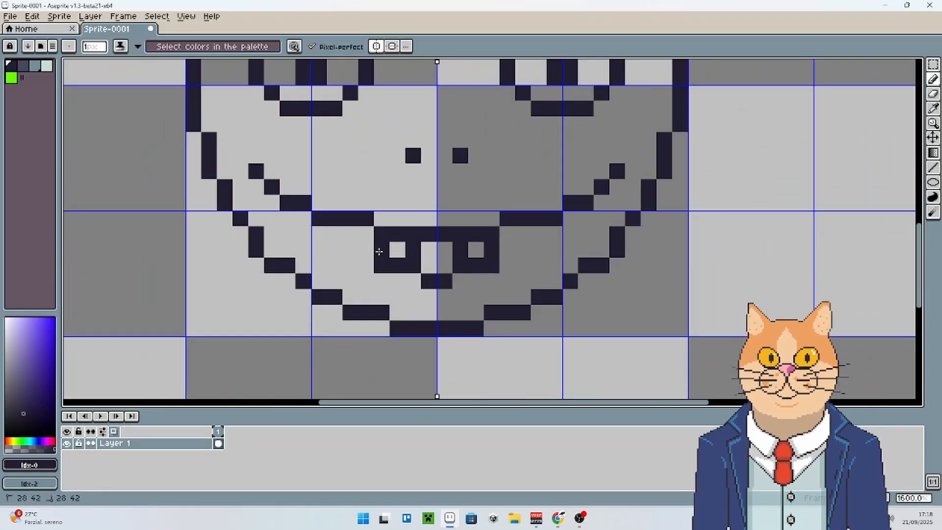
pyautogui.scroll(-4, 378, 290)
pyautogui.press('v')
pyautogui.hotkey('ctrl', 'z')
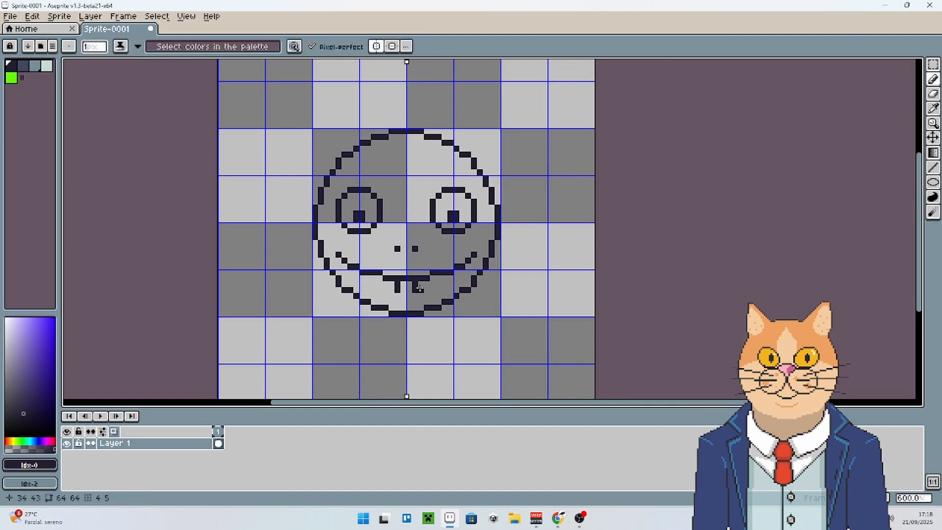
pyautogui.hotkey('ctrl', 'z')
# Try narrower box-shaped teeth close together under the middle of the smile, and undo them.
pyautogui.scroll(2, 423, 289)
pyautogui.moveTo(419, 279)
pyautogui.mouseDown()
pyautogui.moveTo(411, 306)
pyautogui.moveTo(394, 303)
pyautogui.moveTo(397, 280)
pyautogui.mouseUp()
pyautogui.scroll(-4, 411, 324)
pyautogui.scroll(2, 412, 323)
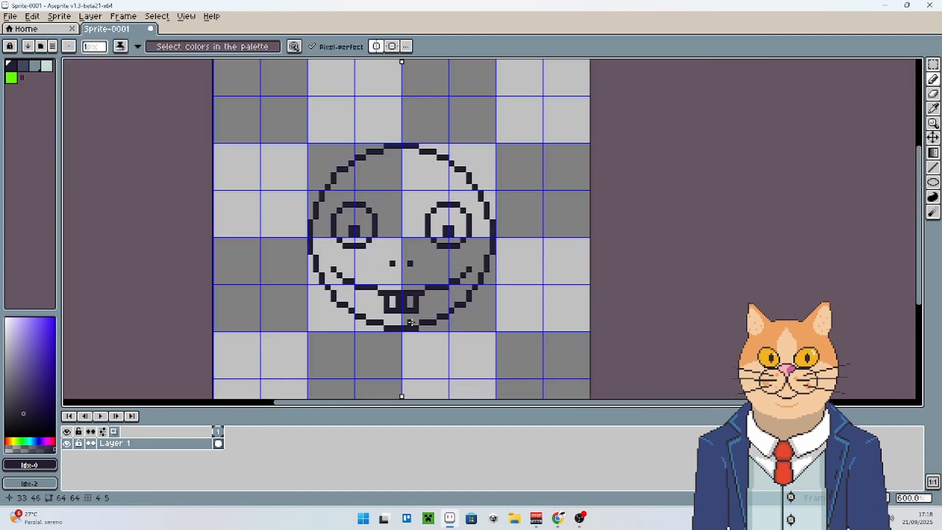
pyautogui.press('v')
pyautogui.hotkey('ctrl', 'z')
pyautogui.hotkey('ctrl', 'z')
pyautogui.hotkey('ctrl', 'z')
# Draw two separate rounded teeth below the middle of the smile with the Pencil tool and horizontal symmetry.
pyautogui.scroll(2, 417, 322)
pyautogui.press('b')
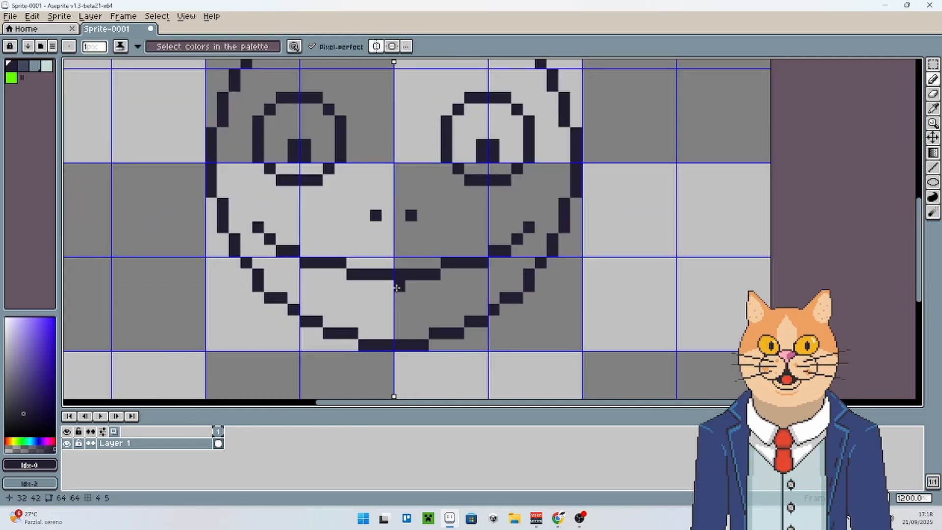
pyautogui.moveTo(409, 280); pyautogui.dragTo(409, 302)
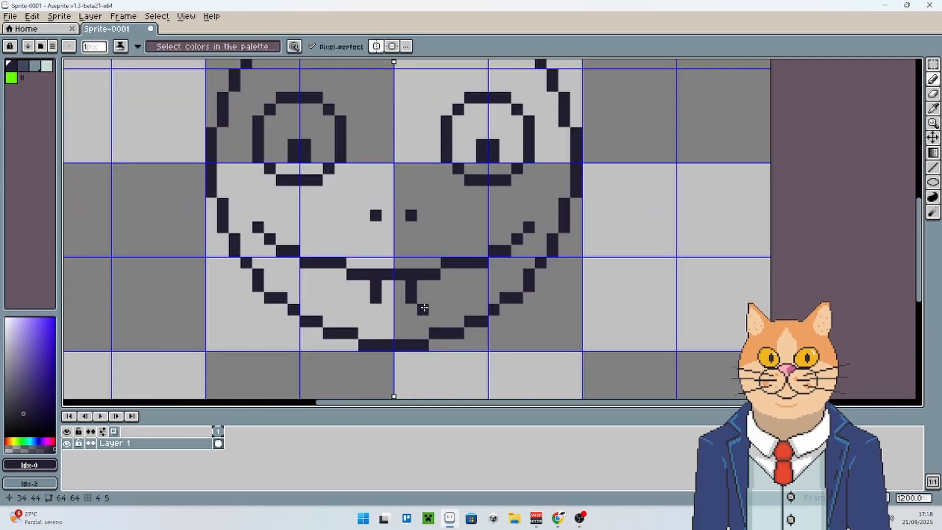
pyautogui.click(445, 278)
pyautogui.scroll(-4, 445, 281)
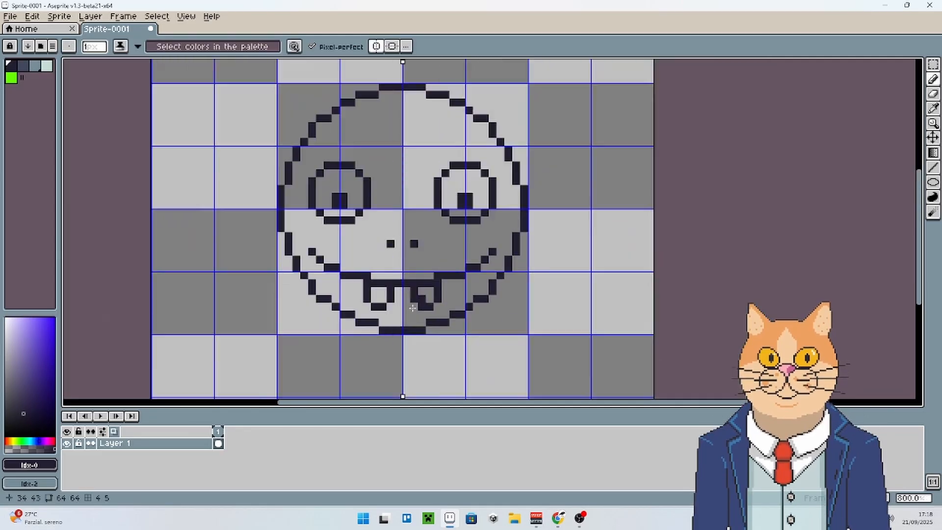
pyautogui.scroll(3, 568, 216)
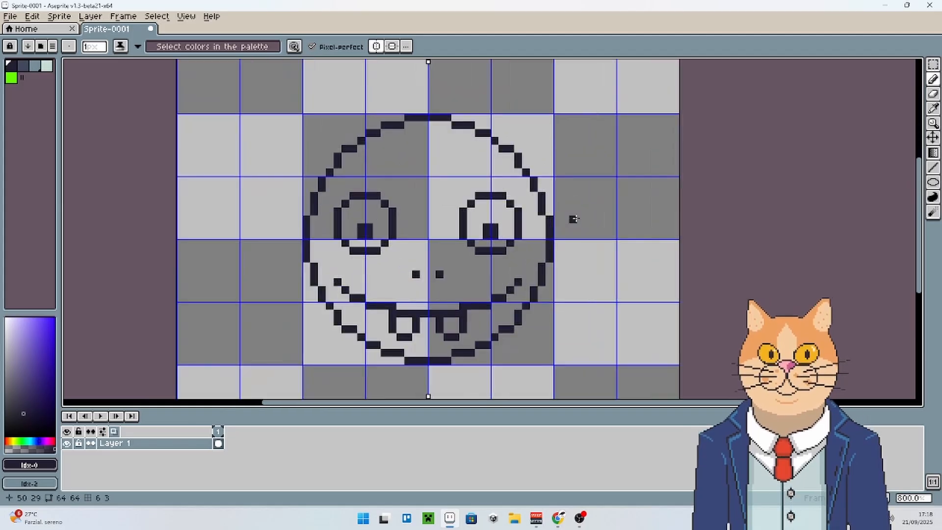
# Switch to the Filled Ellipse tool and set the foreground color to violet, HSV 252°, 84%, 90%.
pyautogui.scroll(-1, 551, 263)
pyautogui.click(933, 185)
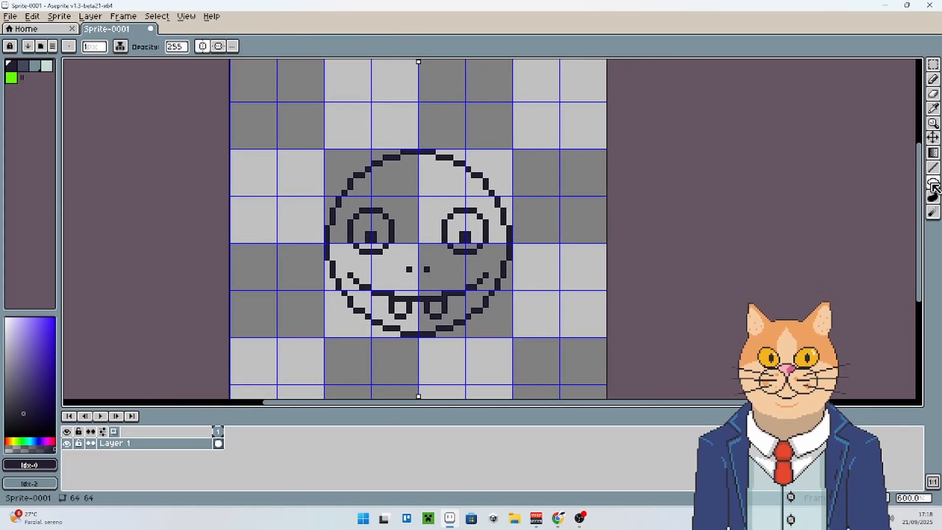
pyautogui.moveTo(935, 185)
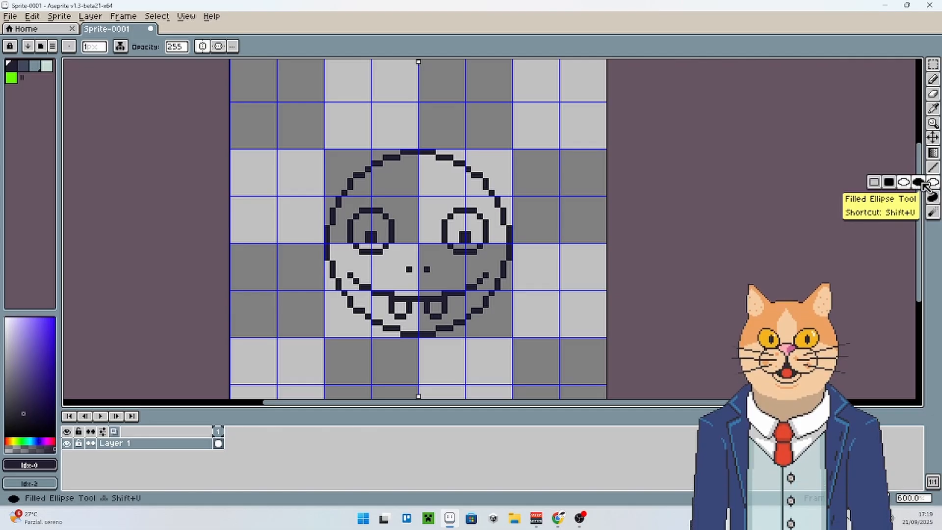
pyautogui.click(924, 184)
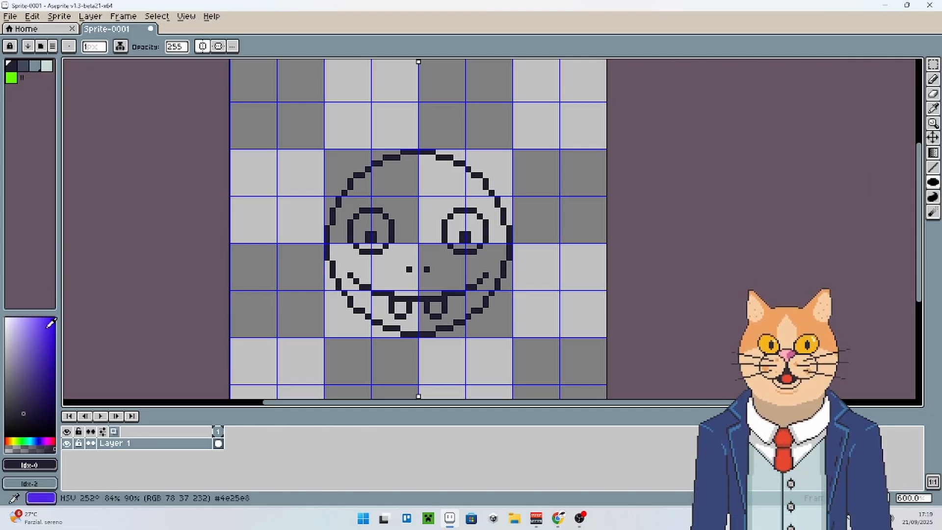
pyautogui.scroll(1, 393, 254)
pyautogui.scroll(1, 359, 227)
pyautogui.scroll(-1, 407, 183)
pyautogui.moveTo(226, 103); pyautogui.dragTo(292, 166)
pyautogui.scroll(-1, 376, 173)
pyautogui.scroll(1, 358, 185)
pyautogui.scroll(2, 361, 193)
pyautogui.scroll(-3, 362, 194)
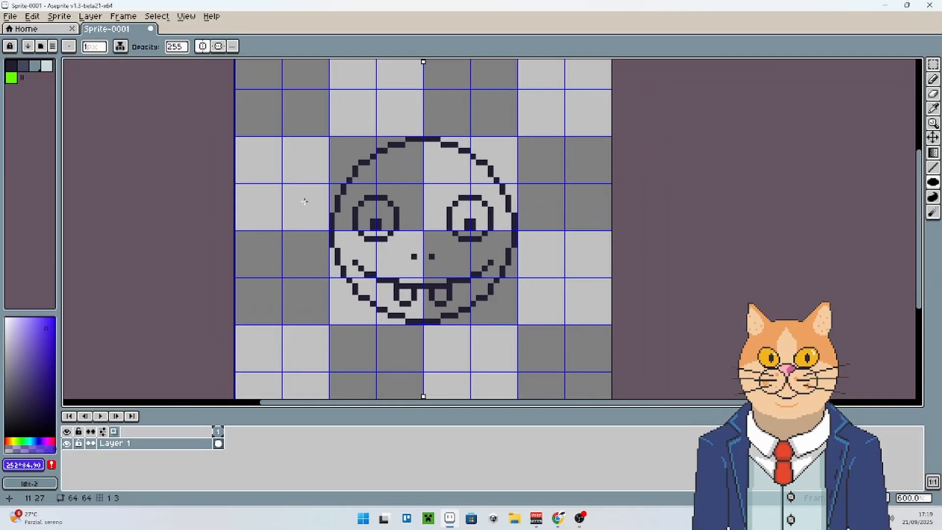
pyautogui.scroll(1, 411, 141)
pyautogui.scroll(-1, 383, 191)
pyautogui.scroll(-1, 331, 332)
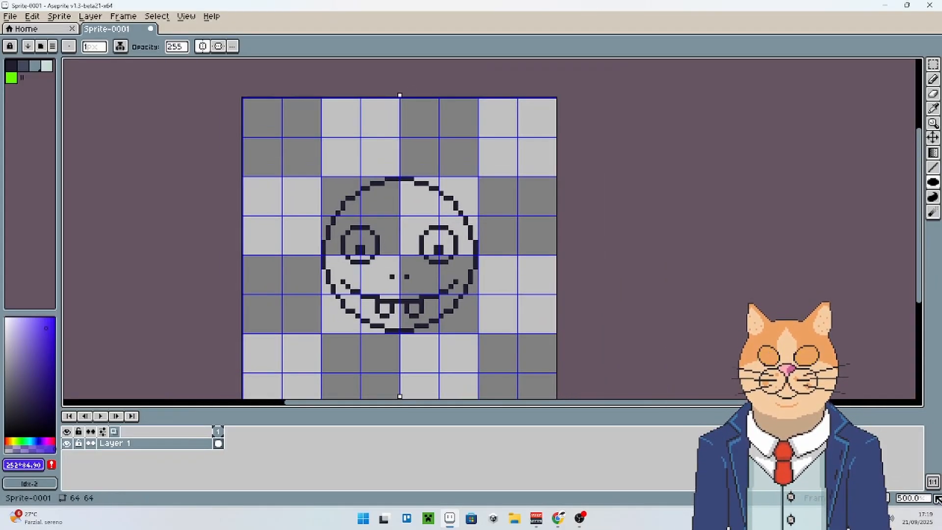
# Add a second frame to the animation and delete its cel so the frame is empty.
pyautogui.hotkey('alt', 'n')
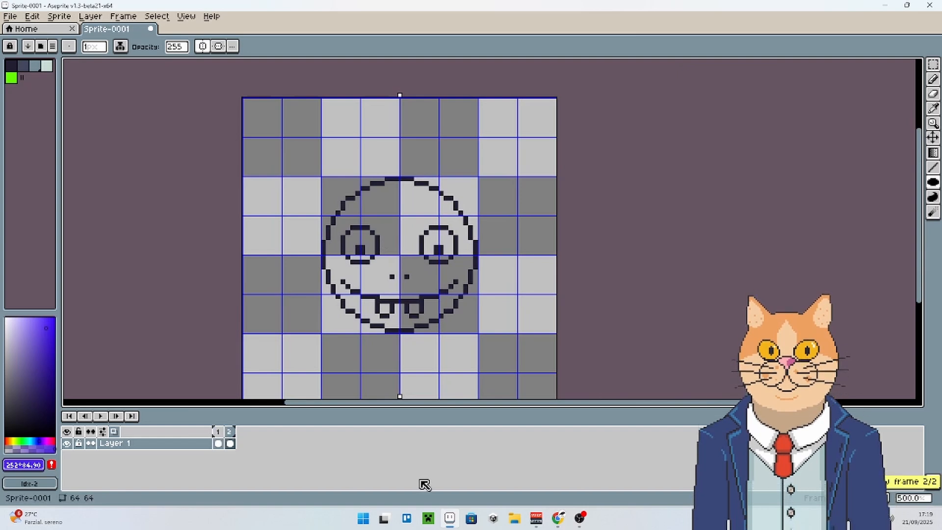
pyautogui.rightClick(234, 447)
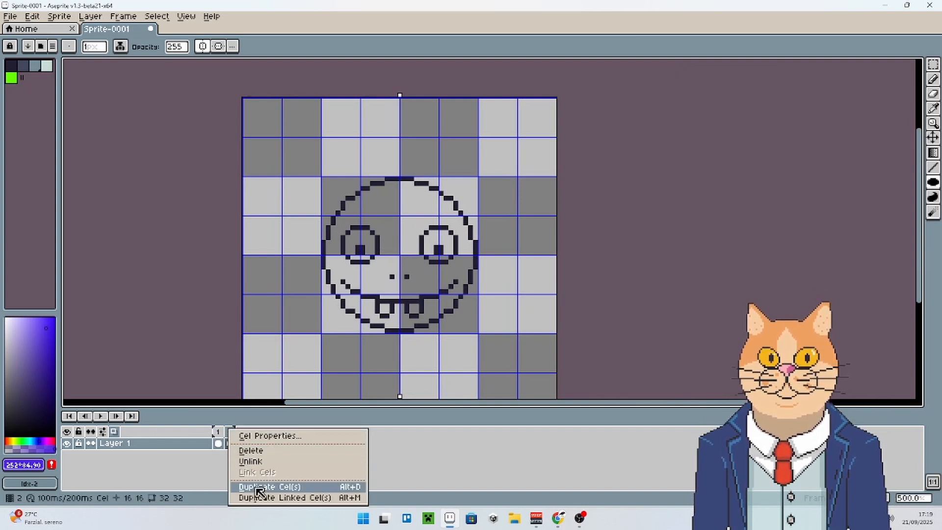
pyautogui.click(258, 451)
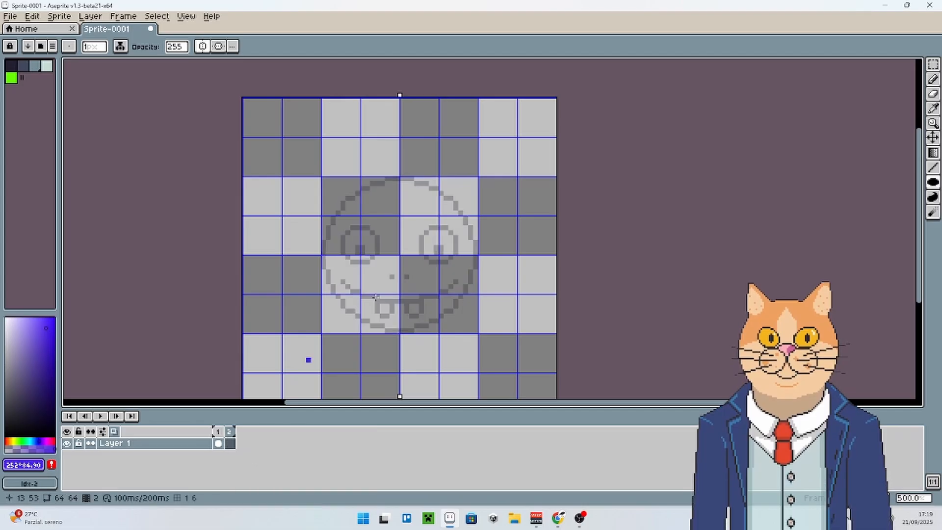
# Draw a filled violet circle about 32 × 32 px in frame 2, tracing the ghosted face from frame 1.
pyautogui.scroll(2, 364, 255)
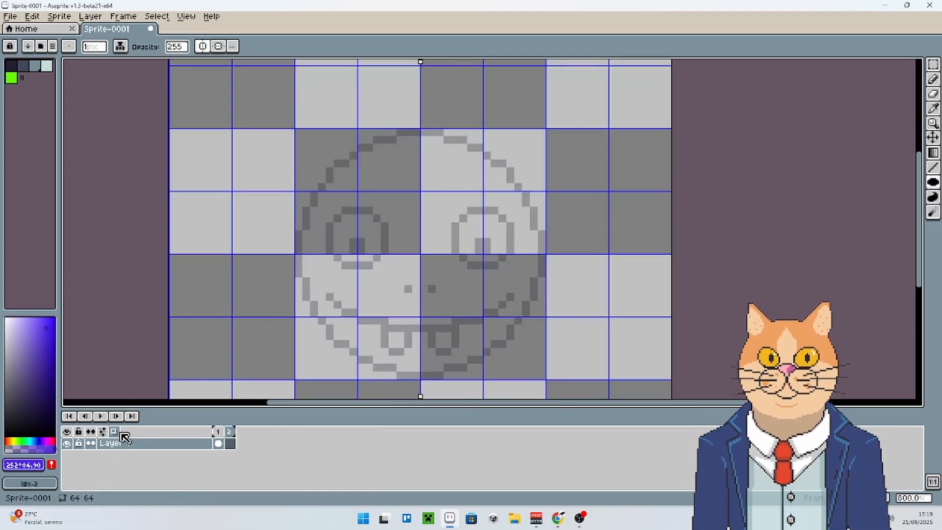
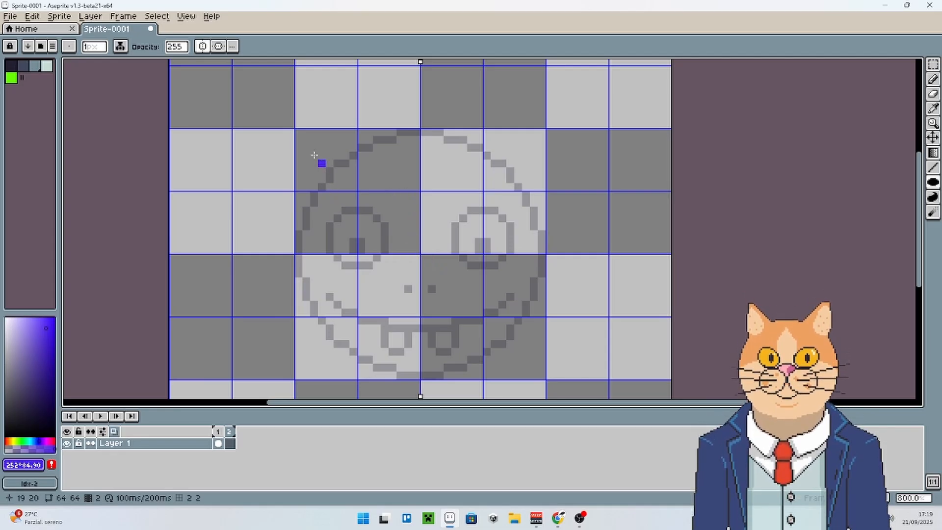
pyautogui.moveTo(297, 131); pyautogui.dragTo(543, 375)
pyautogui.scroll(-2, 505, 315)
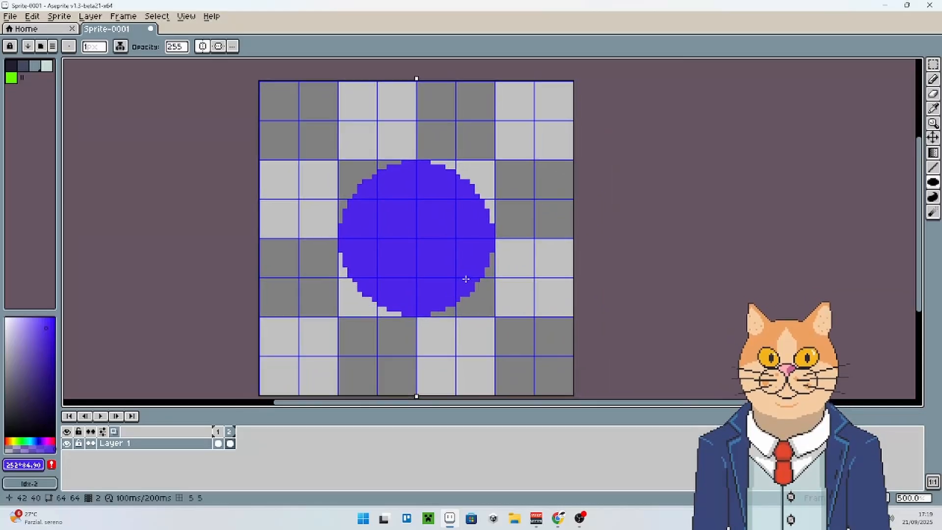
# Set the foreground to green, HSV 144°, 82%, 81%, and draw two small mirrored filled ellipses as eyes on the violet circle.
pyautogui.click(25, 441)
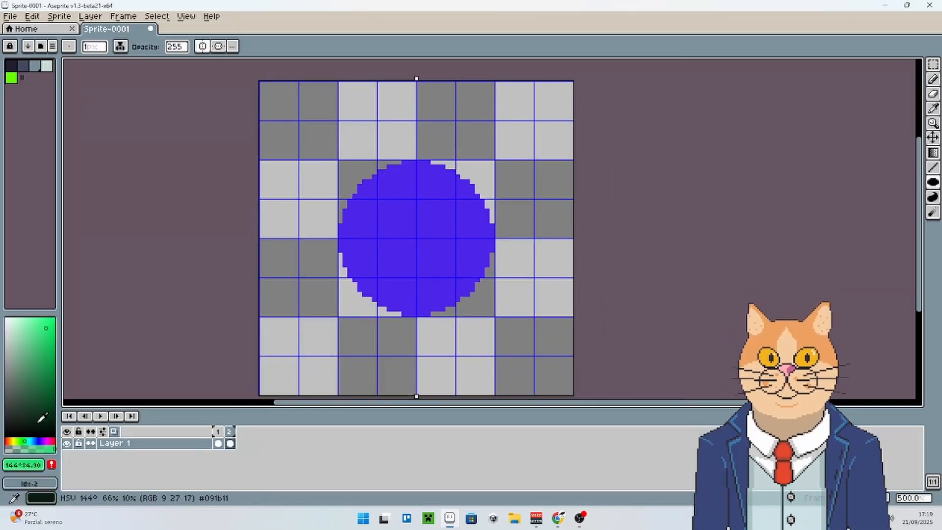
pyautogui.click(45, 339)
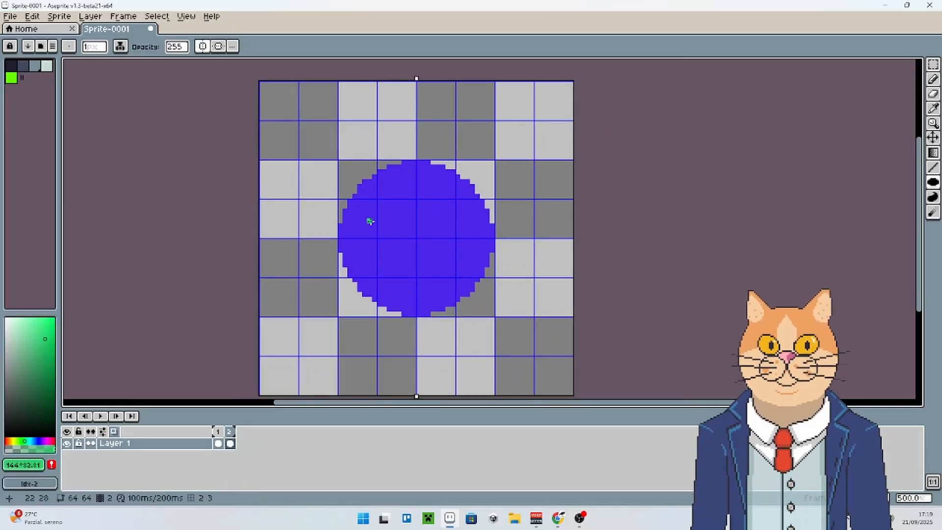
pyautogui.scroll(1, 378, 221)
pyautogui.scroll(1, 357, 174)
pyautogui.moveTo(372, 226)
pyautogui.mouseDown()
pyautogui.moveTo(406, 269)
pyautogui.moveTo(420, 273)
pyautogui.moveTo(380, 292)
pyautogui.mouseUp()
pyautogui.scroll(-3, 356, 334)
pyautogui.scroll(1, 385, 293)
pyautogui.scroll(-1, 378, 296)
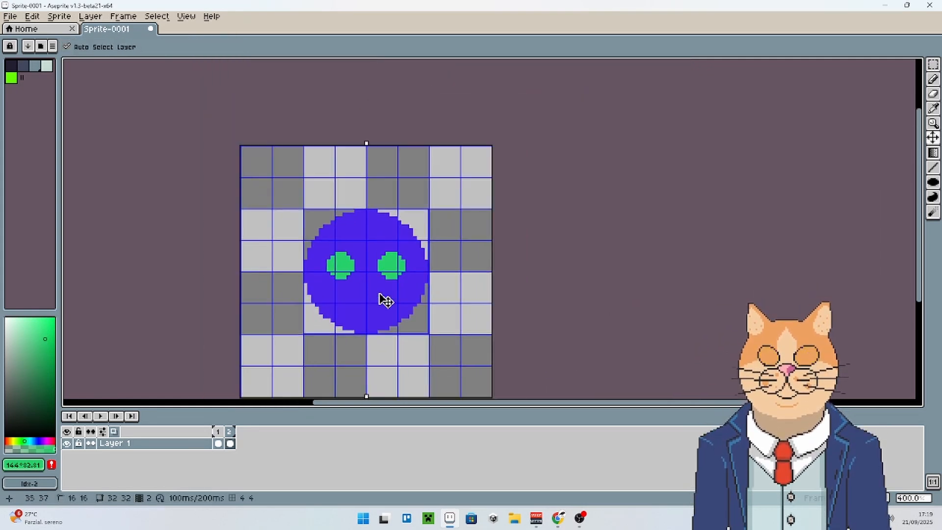
# Undo the green eyes and the violet circle in frame 2.
pyautogui.hotkey('ctrl', 'z')
pyautogui.hotkey('ctrl', 'z')
pyautogui.moveTo(352, 357); pyautogui.dragTo(363, 300)
pyautogui.scroll(-1, 276, 394)
pyautogui.scroll(2, 340, 328)
pyautogui.scroll(-1, 363, 300)
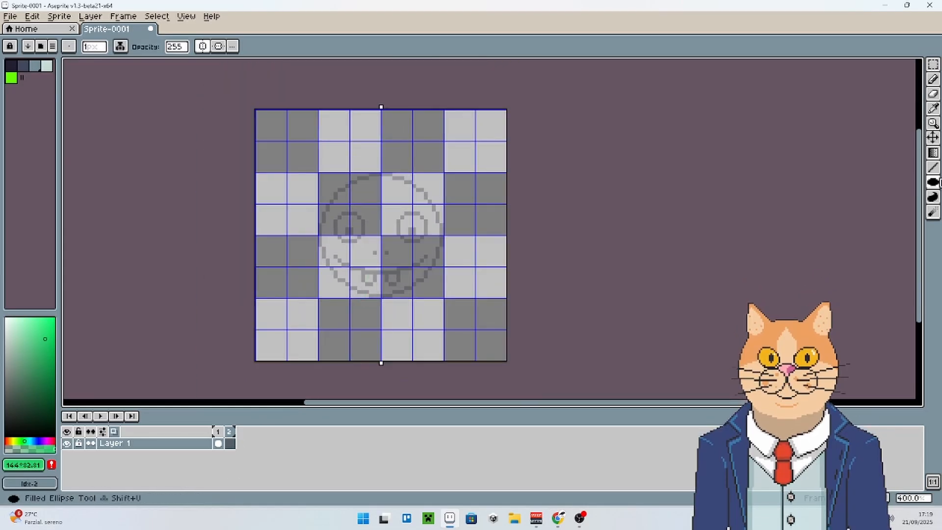
# Fill the face in frame 1 with the blue-gray background color Idx-2 using the Gradient tool.
pyautogui.click(219, 432)
pyautogui.scroll(2, 393, 245)
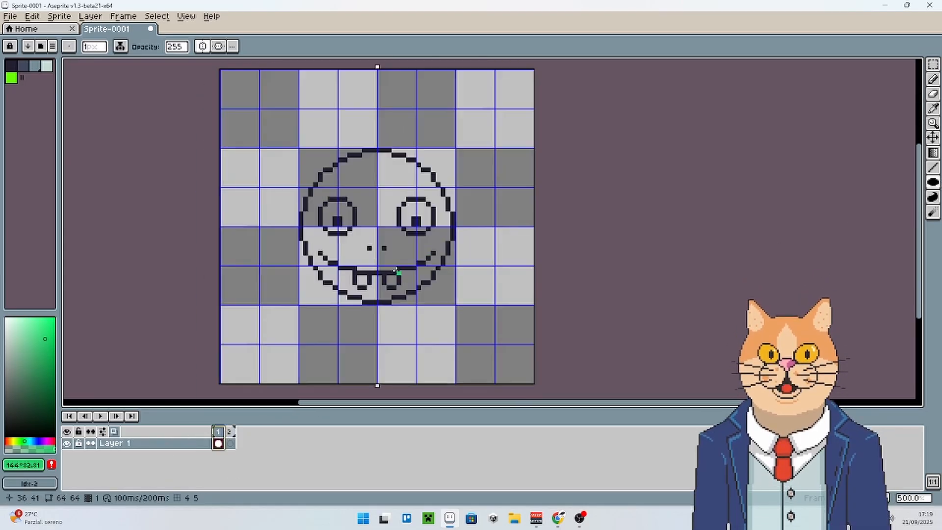
pyautogui.click(933, 153)
pyautogui.scroll(1, 474, 240)
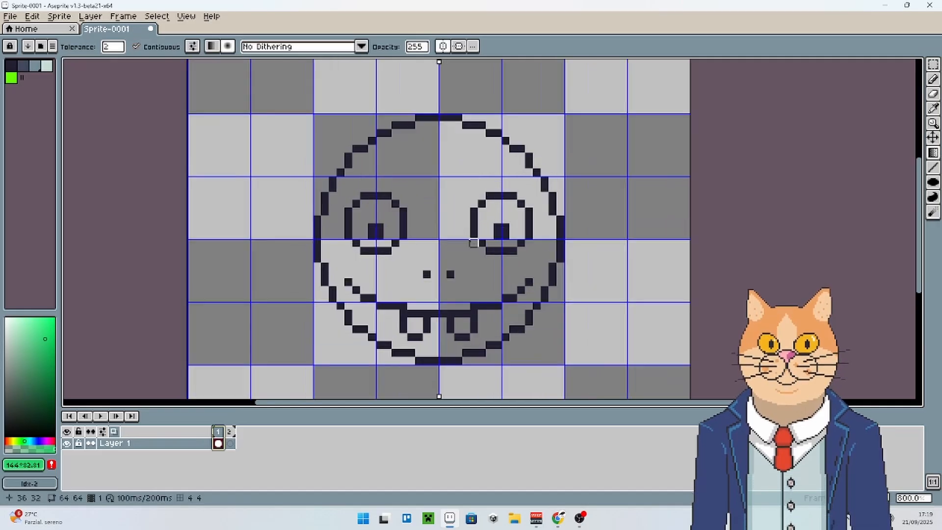
pyautogui.click(442, 215)
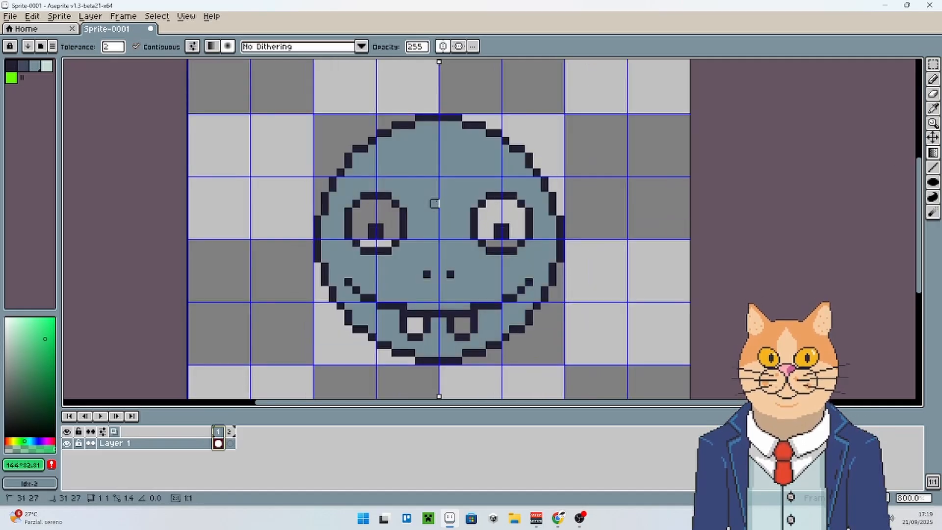
# Set the foreground to the pale palette color Idx-3 and fill both eyes and teeth with it.
pyautogui.click(46, 66)
pyautogui.rightClick(380, 203)
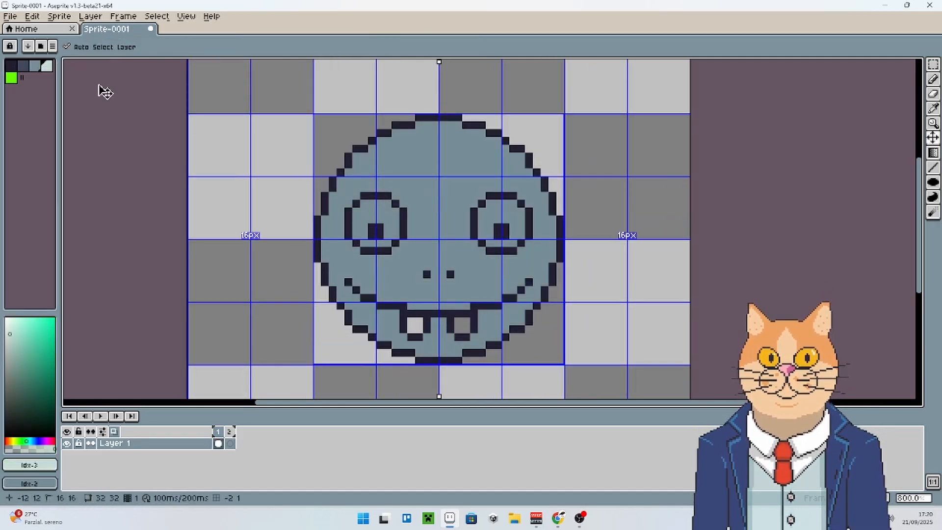
pyautogui.hotkey('ctrl', 'z')
pyautogui.click(388, 203)
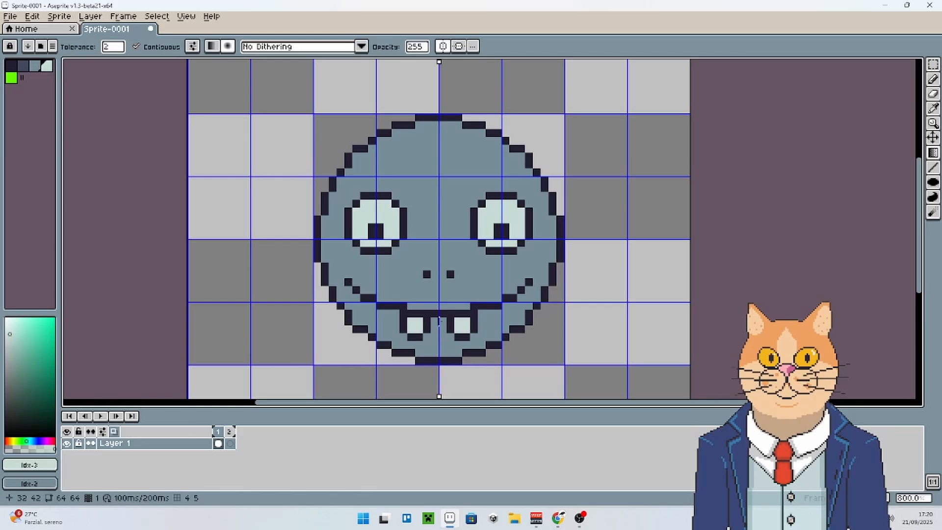
pyautogui.scroll(-2, 404, 197)
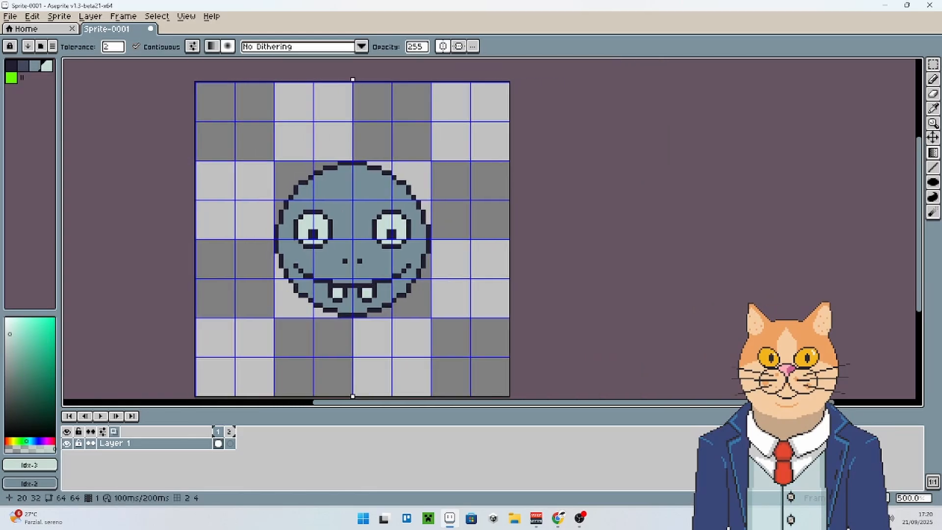
# Set the foreground to dark slate Idx-1 and choose a linear gradient with Bayer Matrix 4x4 dithering.
pyautogui.click(23, 65)
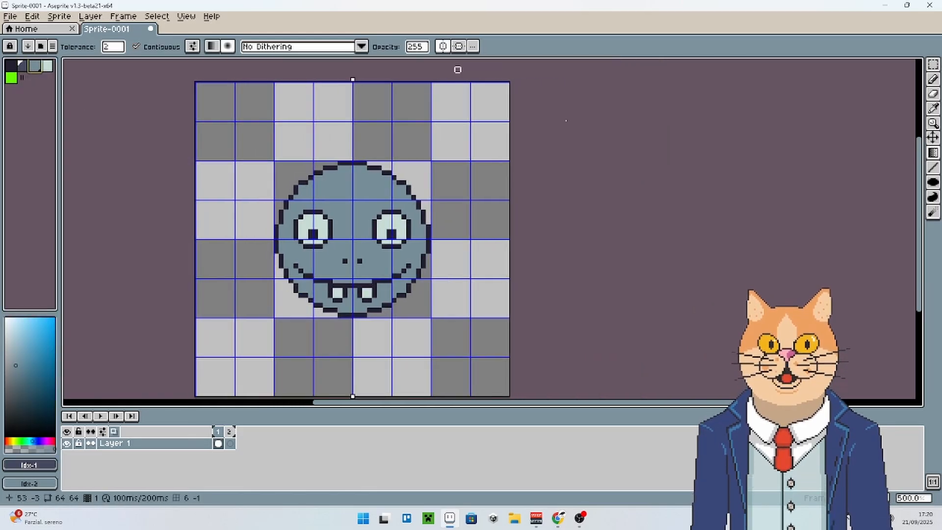
pyautogui.click(332, 49)
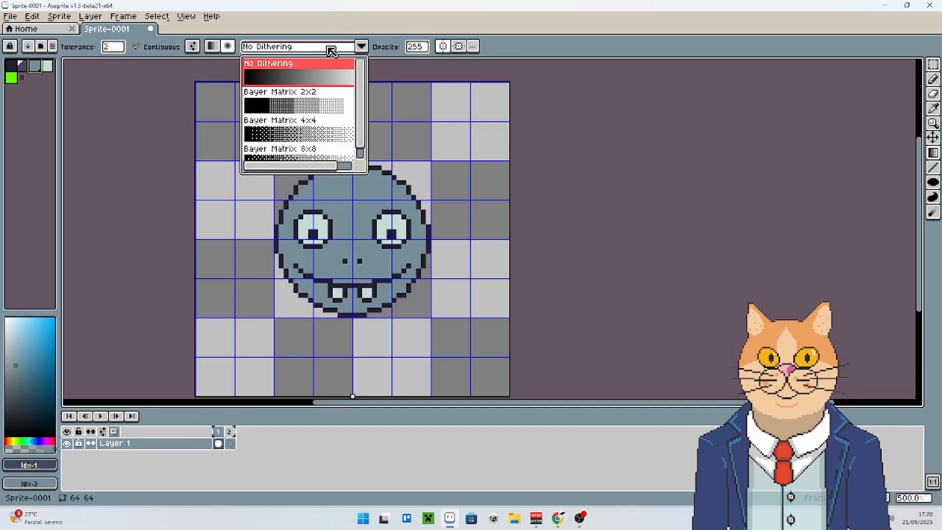
pyautogui.click(301, 134)
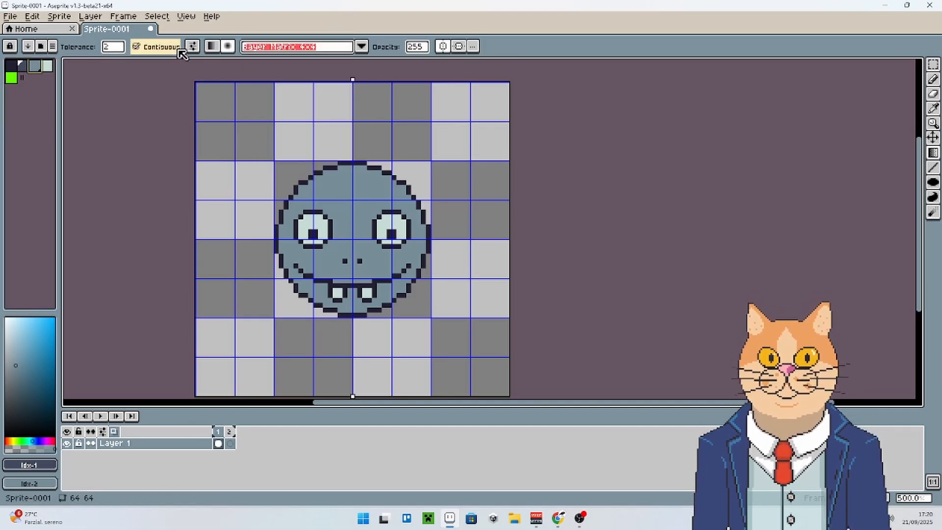
pyautogui.click(215, 49)
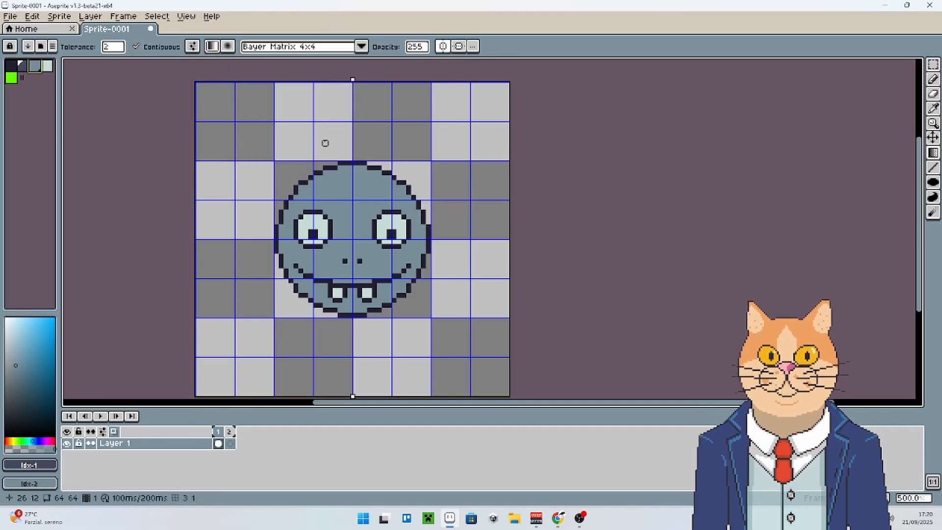
# Try a diagonal dithered gradient across the face from the upper forehead to the nose, and undo it.
pyautogui.scroll(1, 316, 182)
pyautogui.moveTo(297, 187); pyautogui.dragTo(356, 275)
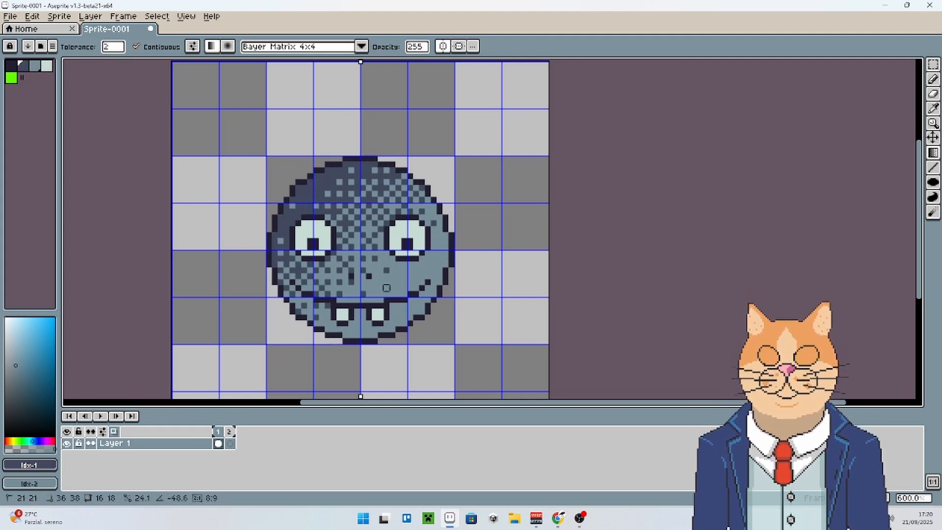
pyautogui.press('Escape')
# Change the dithering to Bayer Matrix 2x2 and shade the crown of the head with a short vertical gradient.
pyautogui.click(362, 47)
pyautogui.click(333, 105)
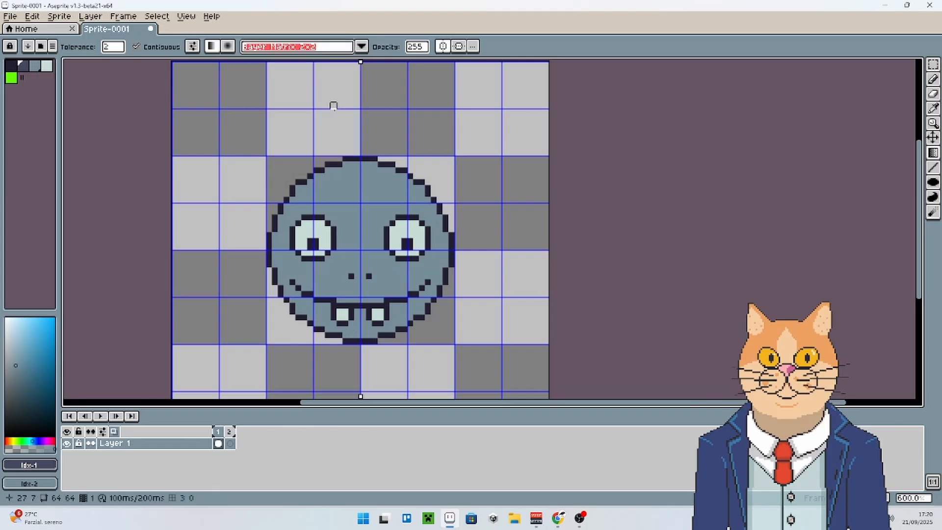
pyautogui.moveTo(345, 164); pyautogui.dragTo(345, 218)
pyautogui.scroll(-4, 345, 217)
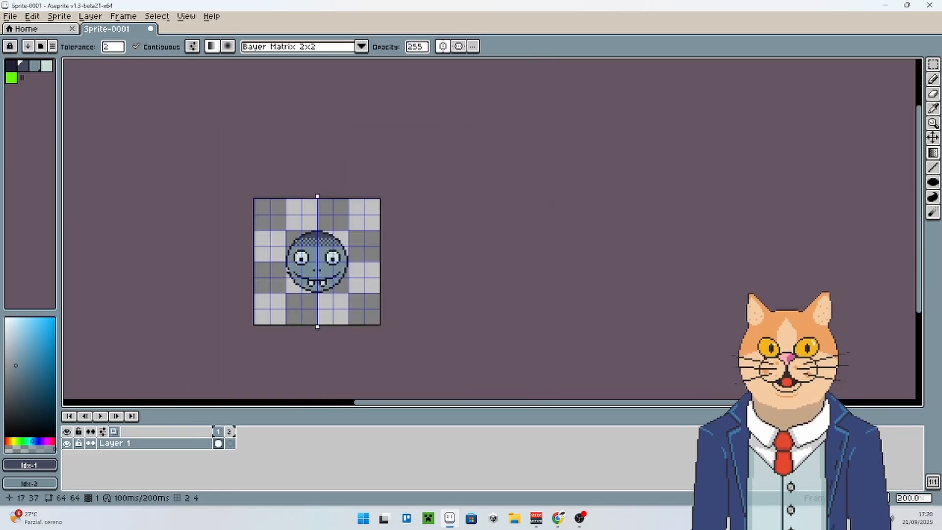
pyautogui.scroll(7, 288, 273)
# Draw straight horizontal Idx-1 lines over the dithered forehead band with the Line tool, undoing the surplus line.
pyautogui.press('l')
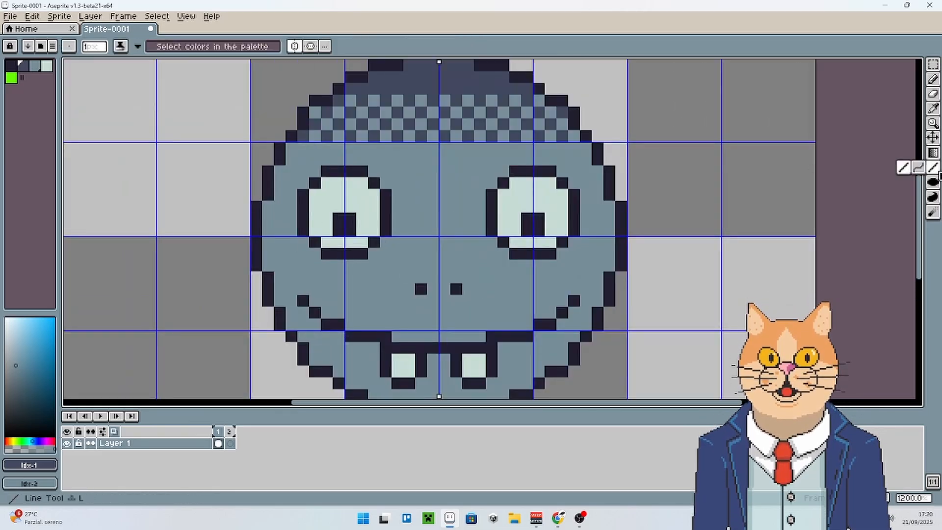
pyautogui.moveTo(376, 134)
pyautogui.mouseDown()
pyautogui.moveTo(572, 136)
pyautogui.moveTo(393, 149)
pyautogui.mouseUp()
pyautogui.scroll(-2, 562, 147)
pyautogui.scroll(2, 562, 146)
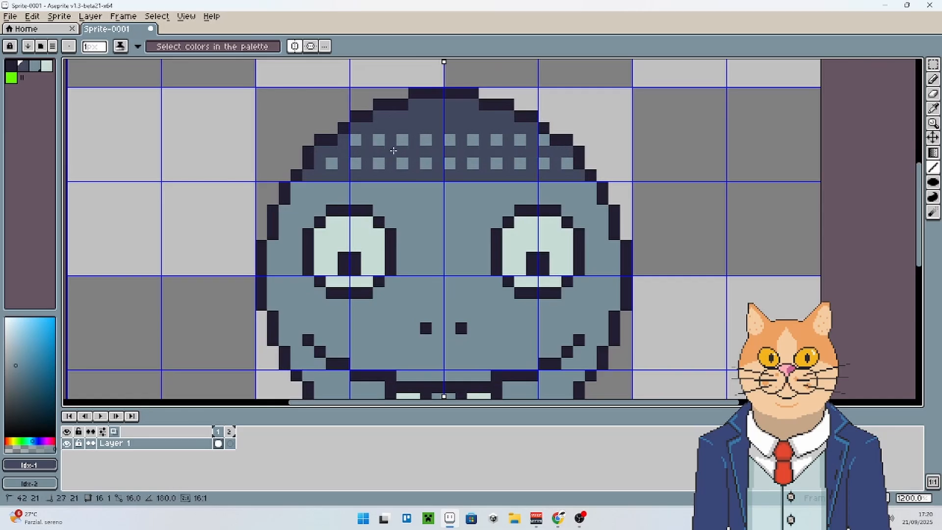
pyautogui.scroll(-2, 392, 150)
pyautogui.scroll(2, 397, 191)
pyautogui.hotkey('ctrl', 'z')
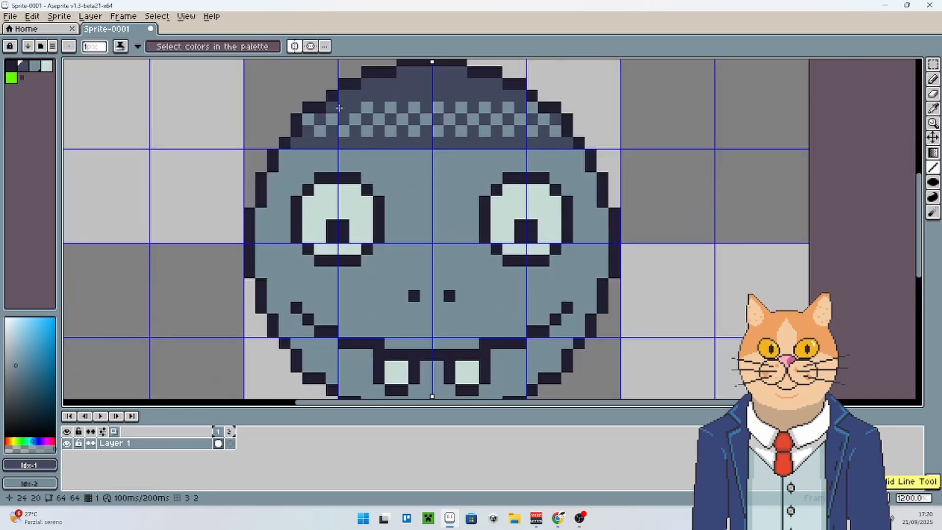
# Soften the steps of the lower face outline by placing mirrored single Idx-1 pixels along its inner edge.
pyautogui.scroll(-5, 457, 189)
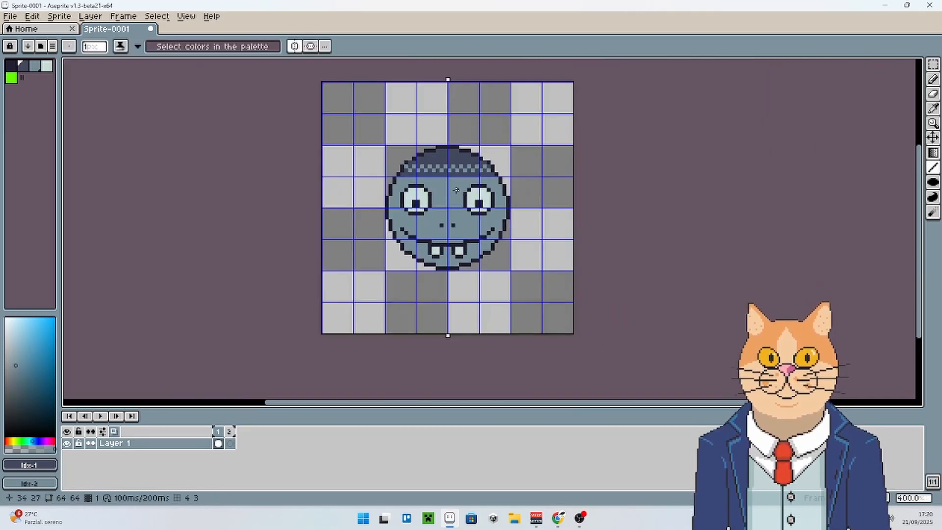
pyautogui.scroll(-2, 457, 189)
pyautogui.scroll(3, 437, 216)
pyautogui.moveTo(460, 205); pyautogui.dragTo(354, 205)
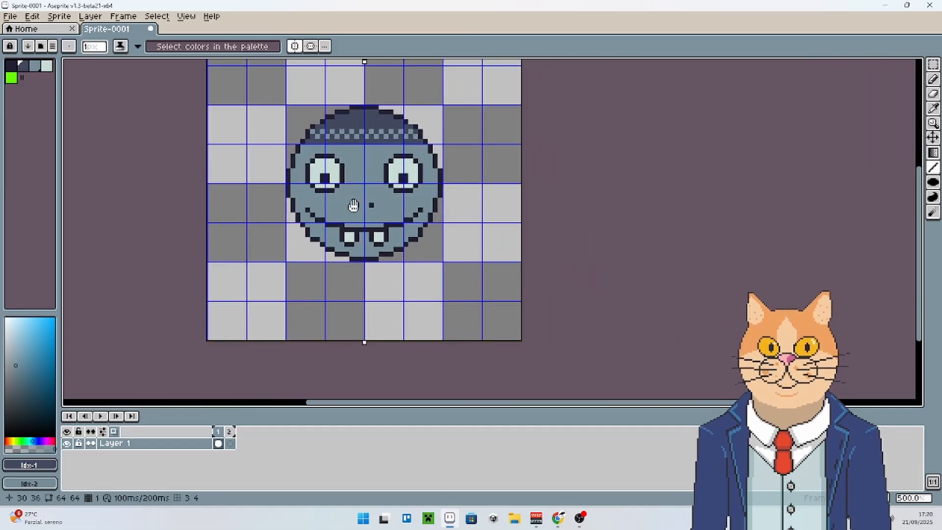
pyautogui.scroll(3, 354, 204)
pyautogui.scroll(-1, 354, 203)
pyautogui.scroll(-1, 354, 205)
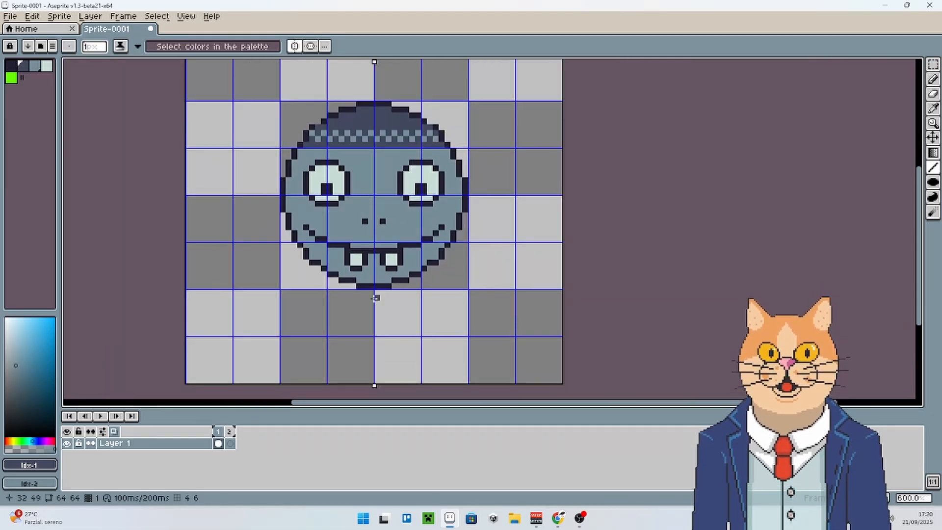
pyautogui.click(25, 70)
pyautogui.scroll(3, 362, 250)
pyautogui.click(263, 264)
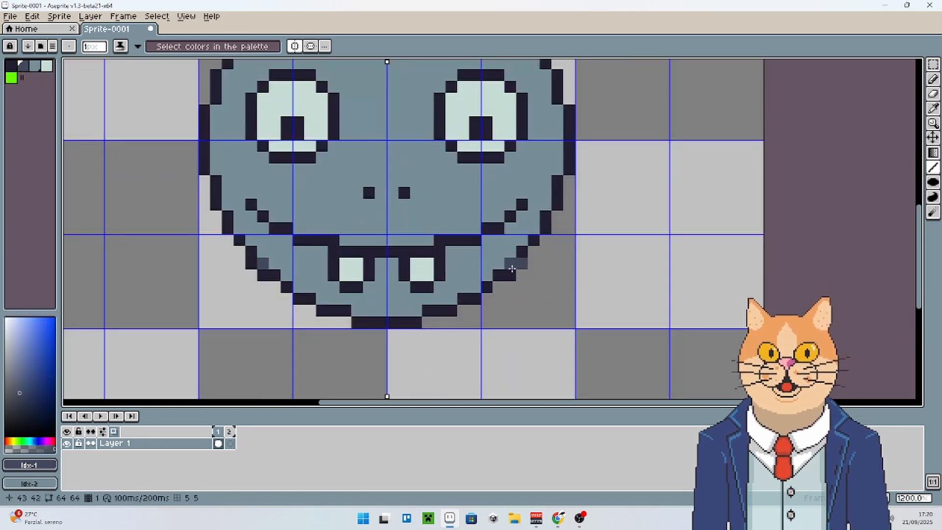
pyautogui.click(451, 298)
pyautogui.click(475, 287)
pyautogui.click(424, 316)
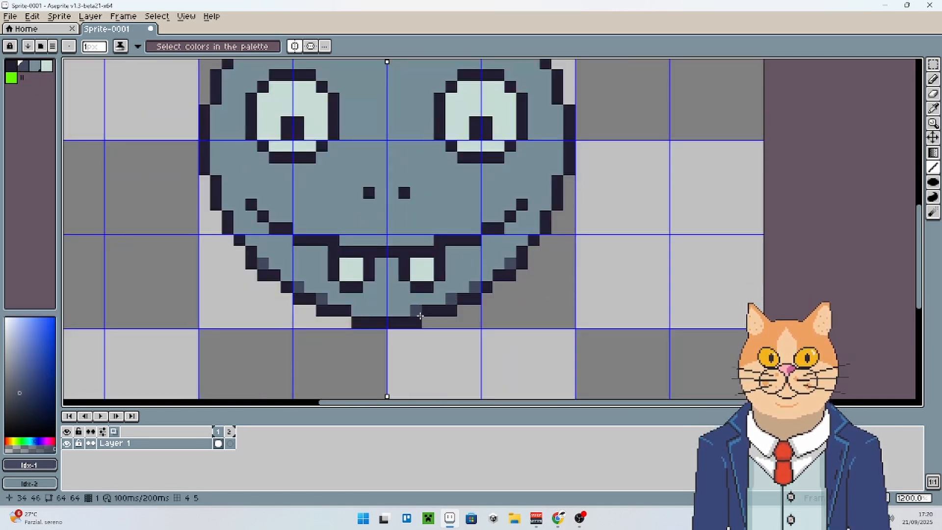
# Continue the Idx-1 smoothing pixels inside the outline along the sides and upper corners of the face.
pyautogui.scroll(-3, 422, 305)
pyautogui.scroll(2, 474, 271)
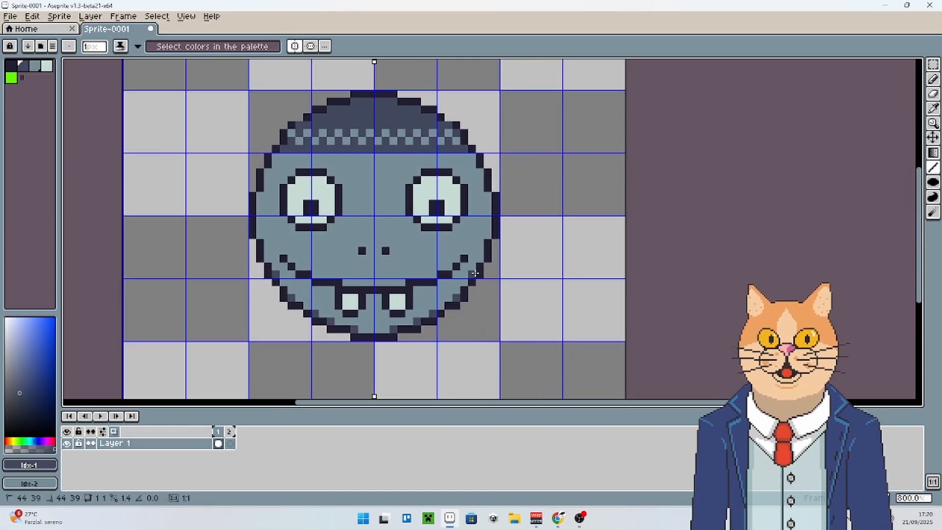
pyautogui.click(480, 173)
pyautogui.click(472, 157)
pyautogui.scroll(4, 484, 165)
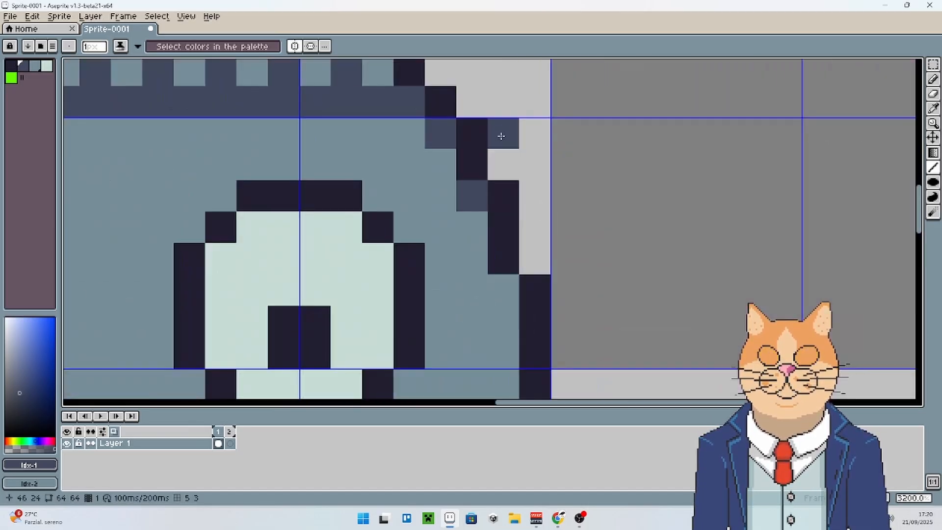
pyautogui.scroll(-3, 521, 187)
pyautogui.scroll(1, 509, 165)
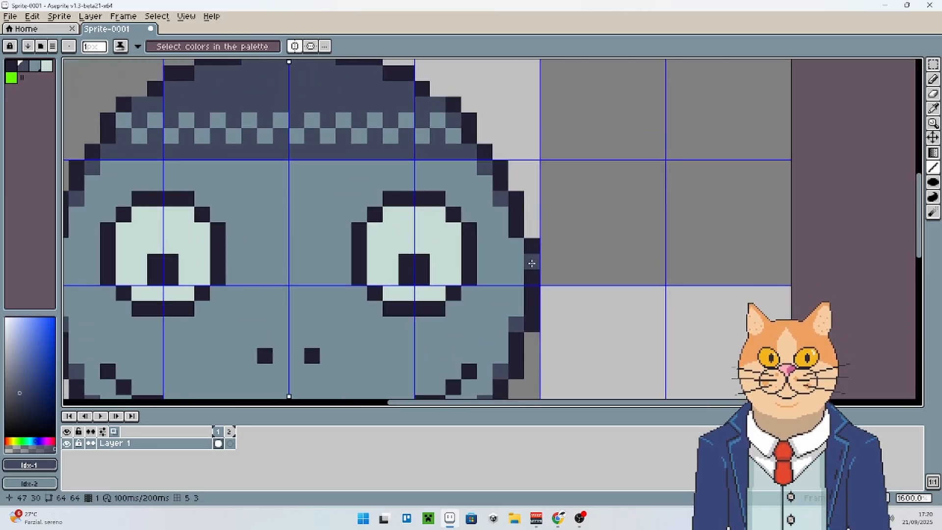
pyautogui.scroll(-3, 532, 263)
pyautogui.scroll(2, 293, 192)
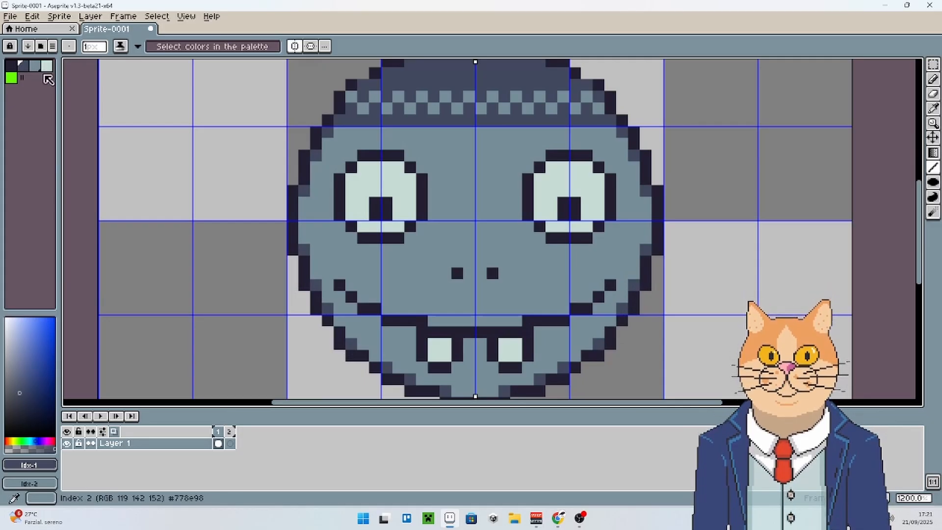
# Paint over the surplus Idx-1 smoothing pixels along the sides of the face with Idx-2 using mirrored vertical lines.
pyautogui.scroll(-3, 250, 261)
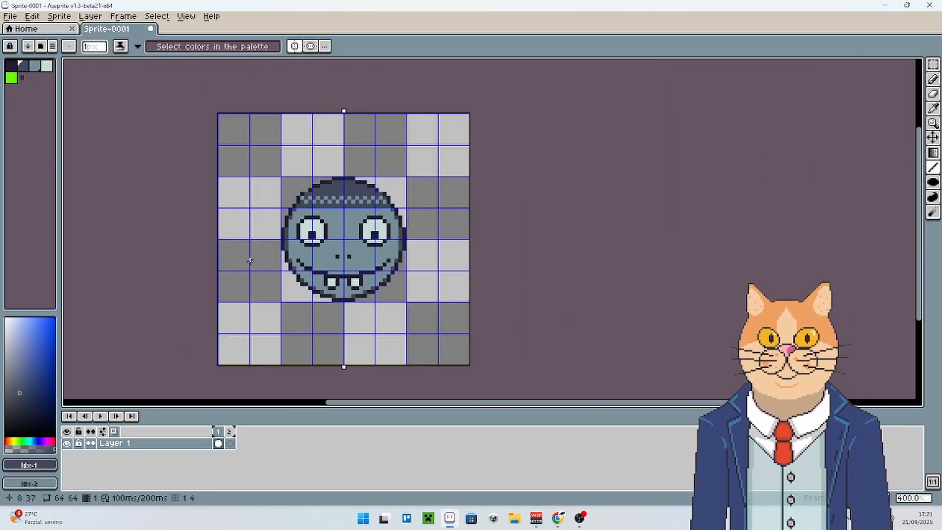
pyautogui.scroll(3, 251, 260)
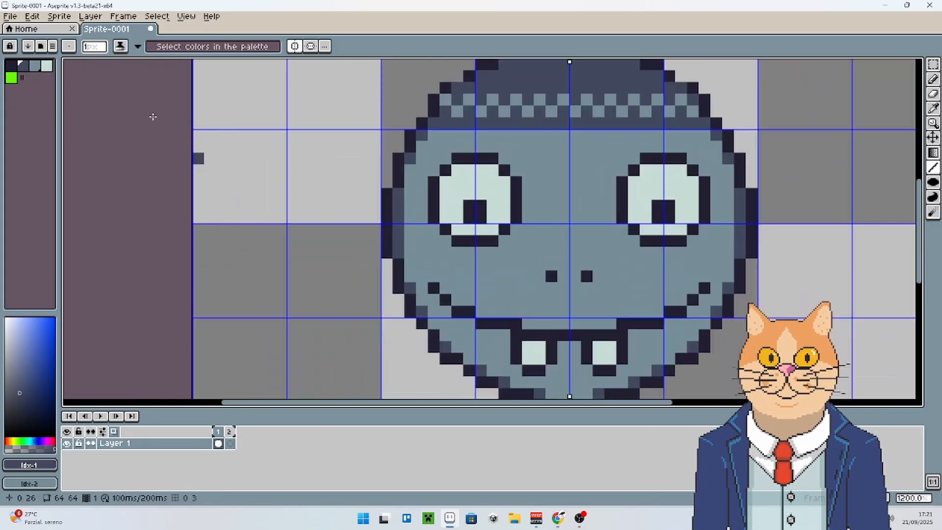
pyautogui.click(38, 70)
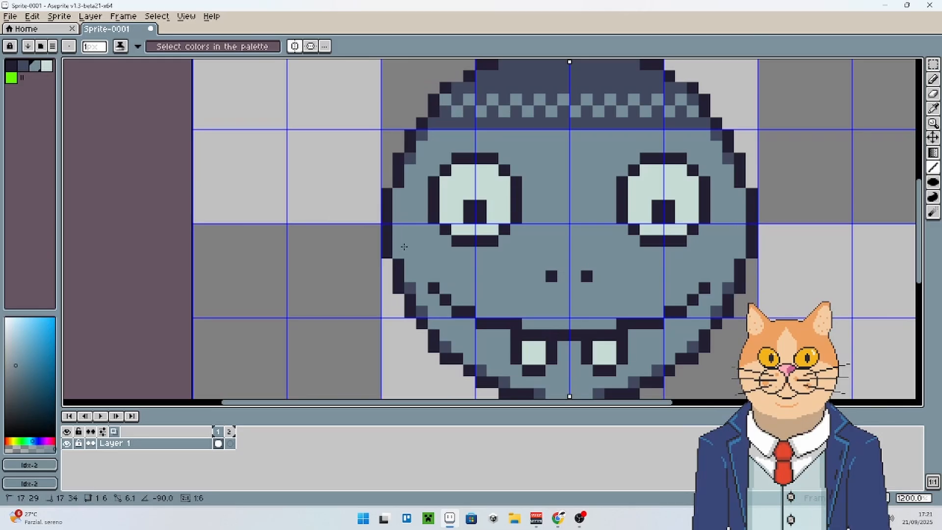
pyautogui.scroll(-3, 574, 184)
pyautogui.scroll(2, 574, 184)
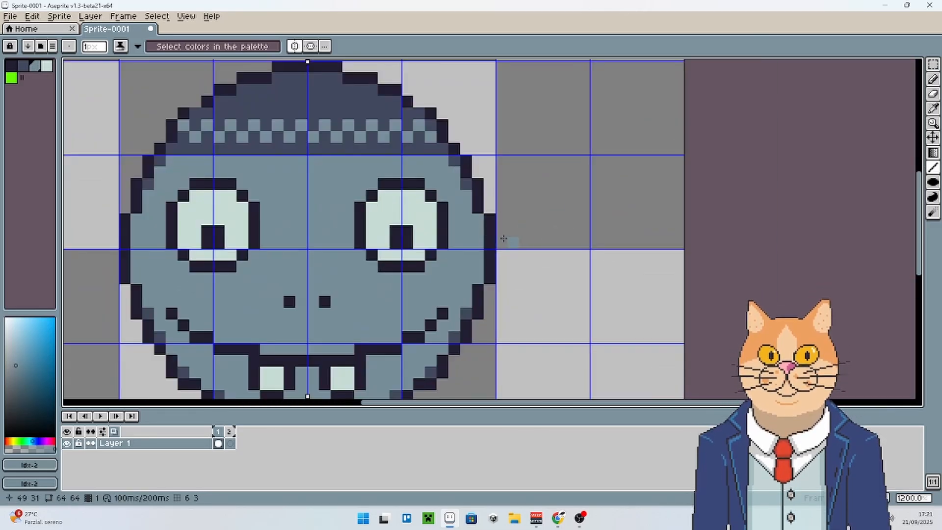
pyautogui.scroll(-2, 503, 239)
pyautogui.scroll(3, 498, 263)
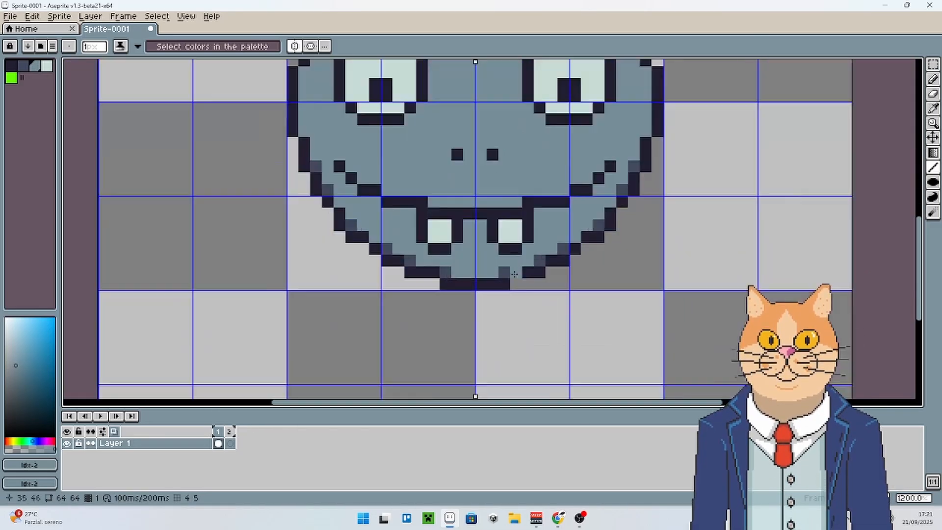
pyautogui.scroll(1, 514, 274)
pyautogui.scroll(-3, 426, 277)
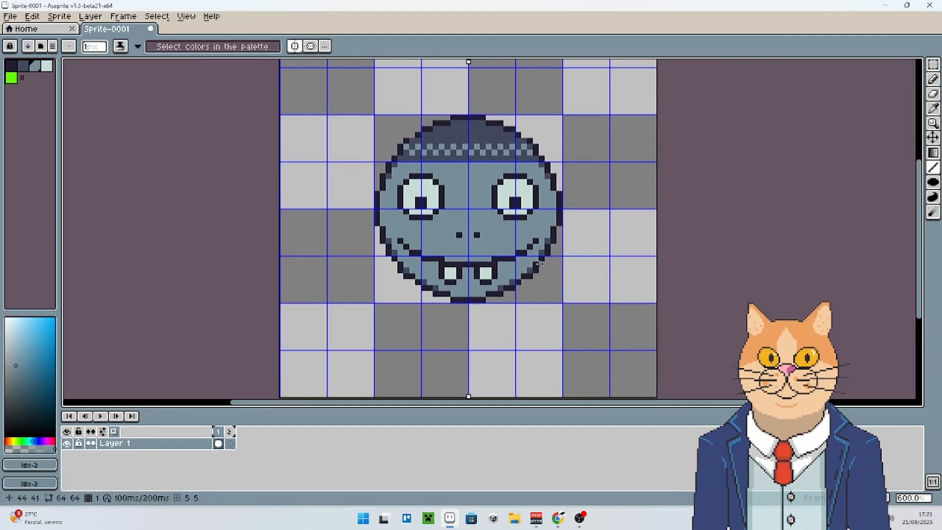
pyautogui.scroll(-1, 540, 264)
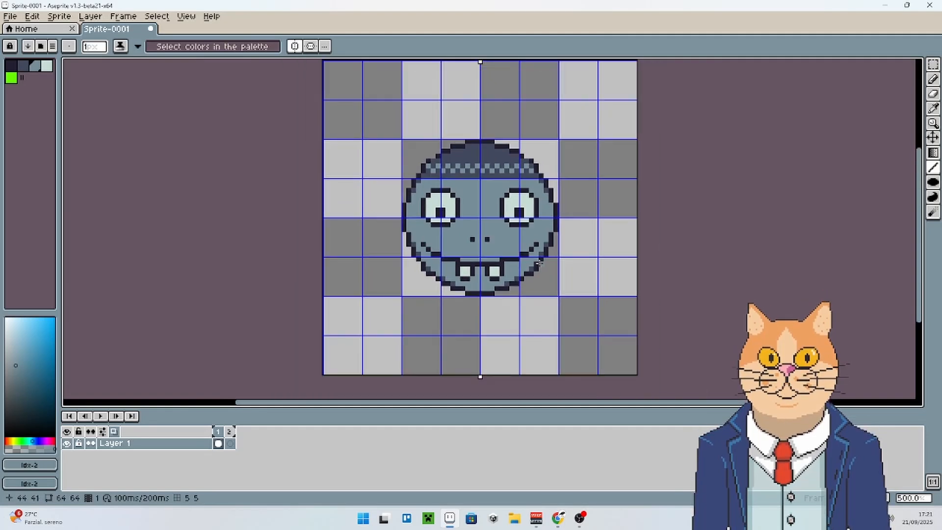
pyautogui.scroll(4, 516, 221)
pyautogui.scroll(-2, 415, 179)
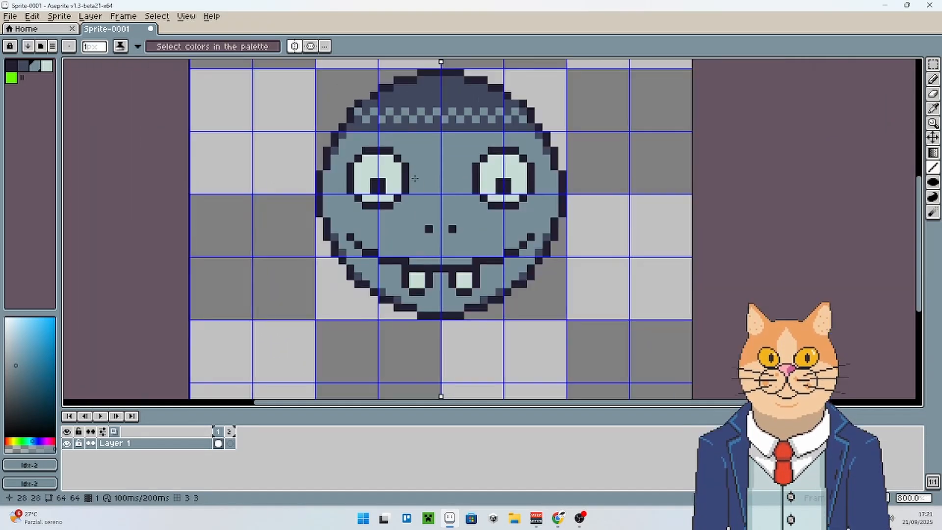
pyautogui.moveTo(646, 248); pyautogui.dragTo(626, 244)
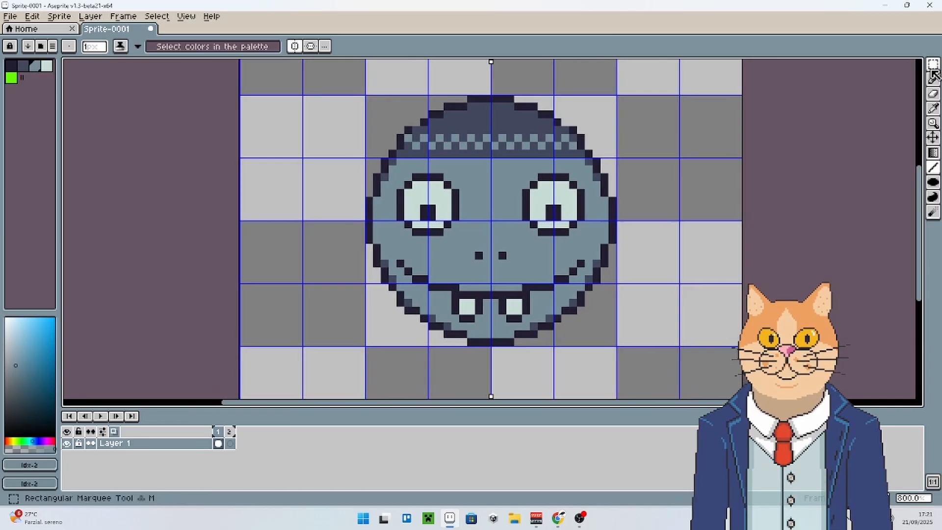
# Switch to the Pencil tool with colour Idx-0 and turn off the symmetry.
pyautogui.click(934, 80)
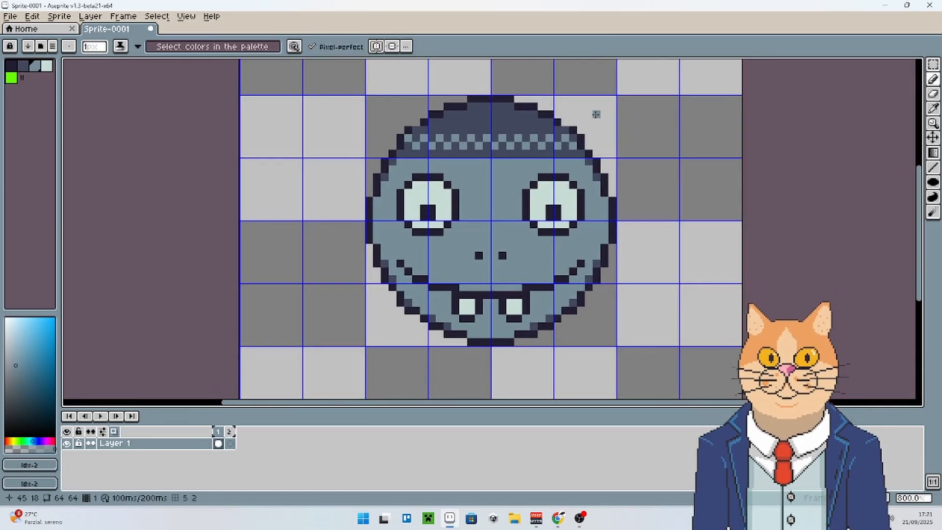
pyautogui.scroll(3, 596, 111)
pyautogui.click(11, 64)
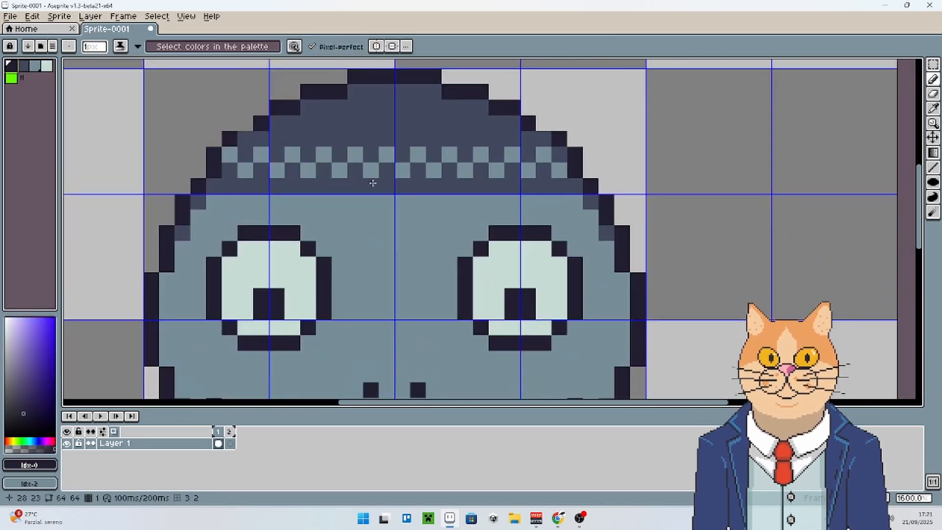
pyautogui.scroll(-3, 528, 169)
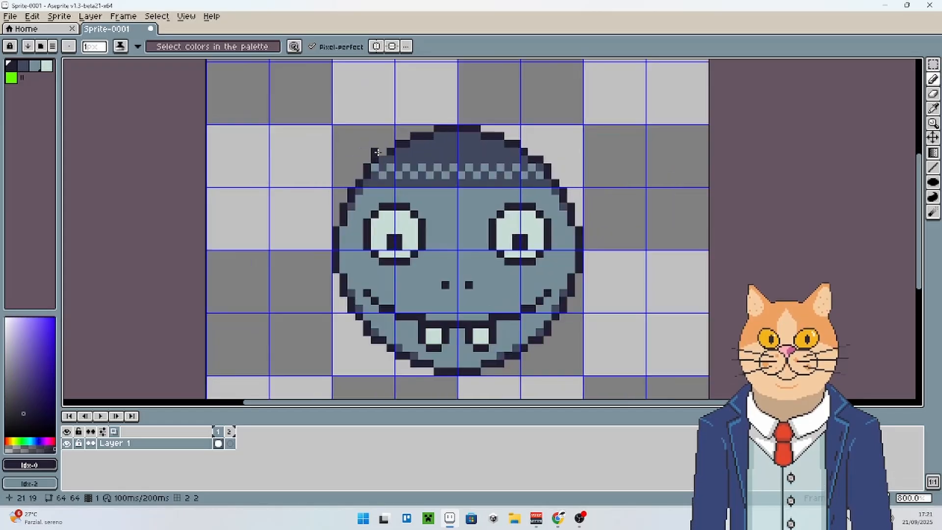
pyautogui.scroll(-1, 402, 149)
pyautogui.scroll(1, 425, 253)
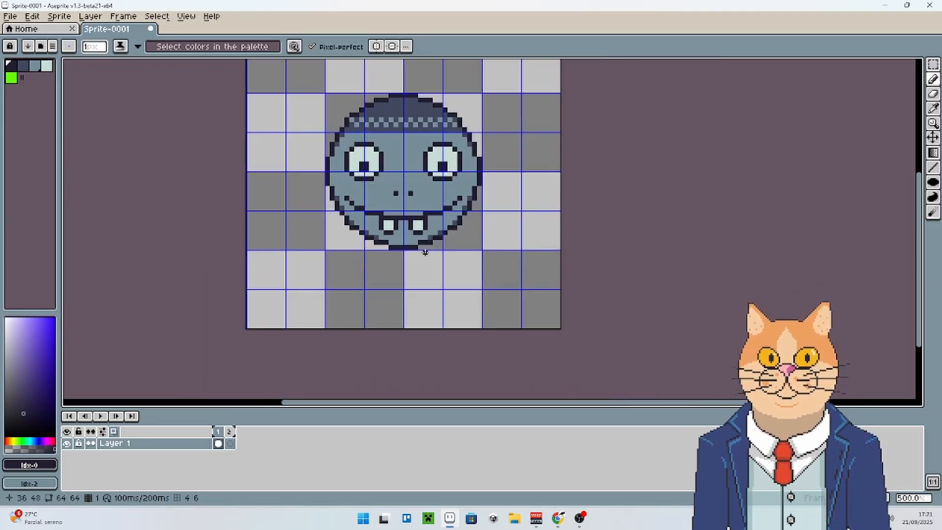
pyautogui.scroll(-2, 473, 212)
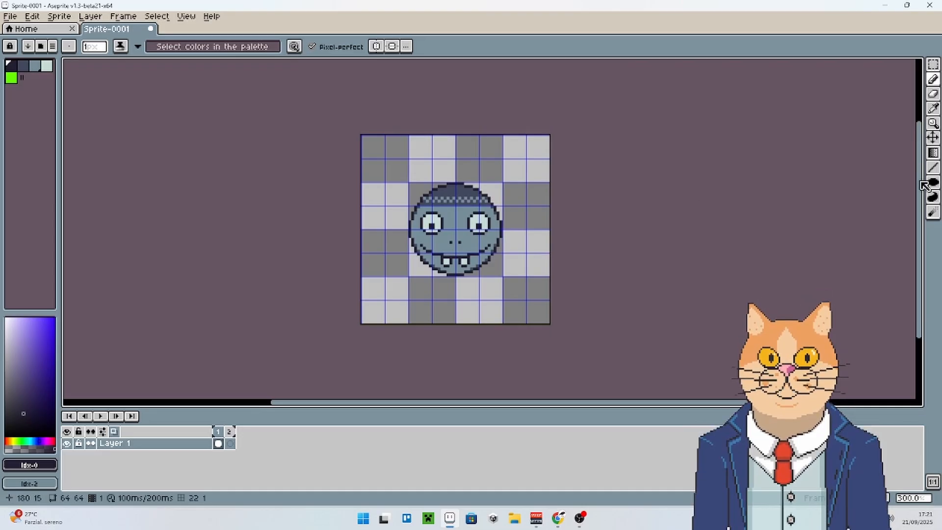
# Try the Blur tool with a 14 px round brush across the right eye, the mouth and the lower-left outline.
pyautogui.click(933, 213)
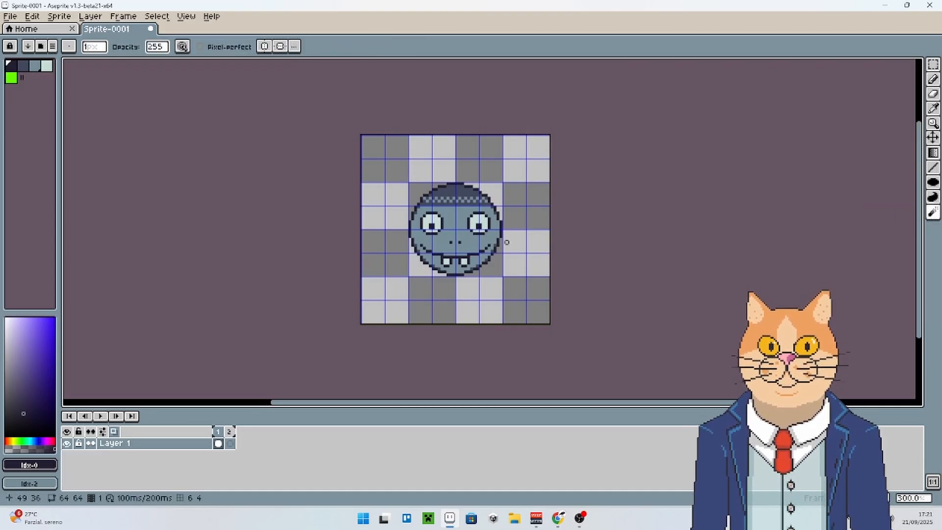
pyautogui.press('r')
pyautogui.moveTo(517, 186); pyautogui.dragTo(420, 273)
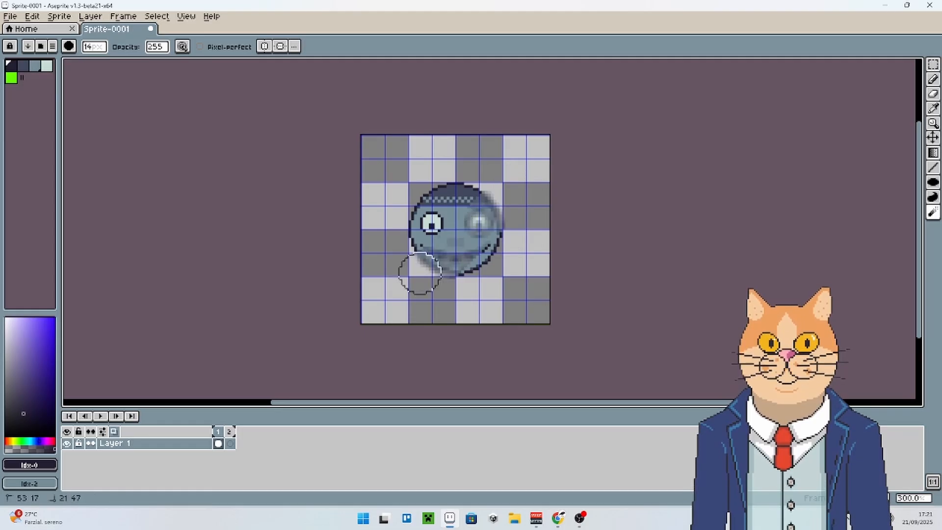
pyautogui.scroll(2, 568, 231)
pyautogui.scroll(1, 517, 238)
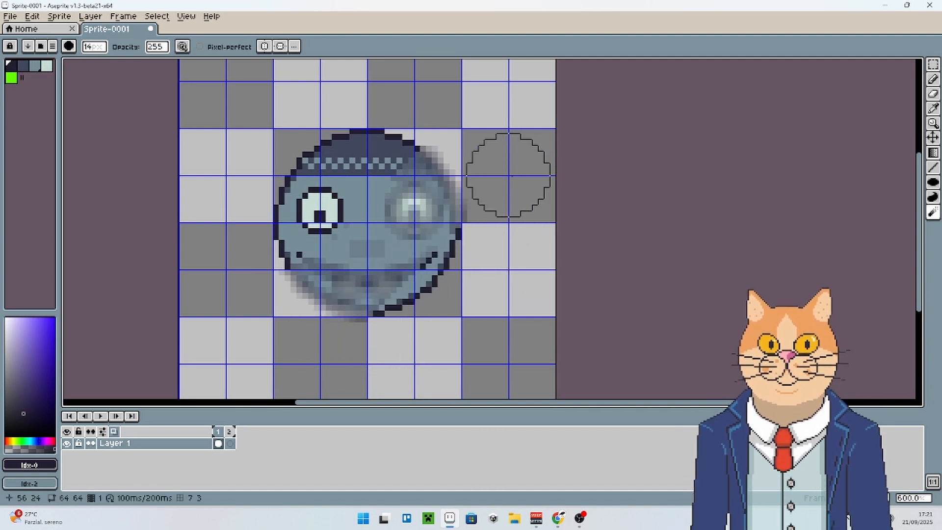
pyautogui.scroll(-2, 511, 175)
pyautogui.scroll(2, 517, 175)
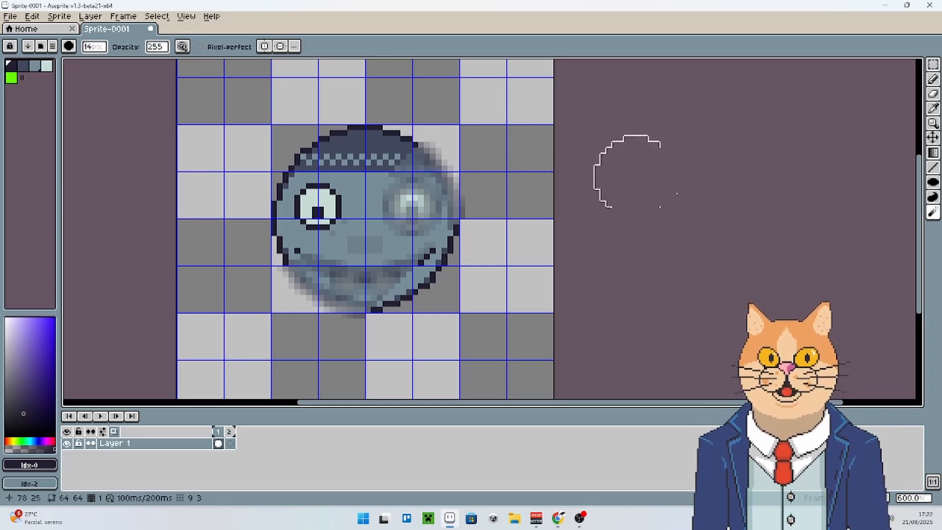
# Try a 9 px Blur brush on the crown and left eye, and undo all the blurring.
pyautogui.scroll(-4, 432, 200)
pyautogui.moveTo(347, 149); pyautogui.dragTo(312, 197)
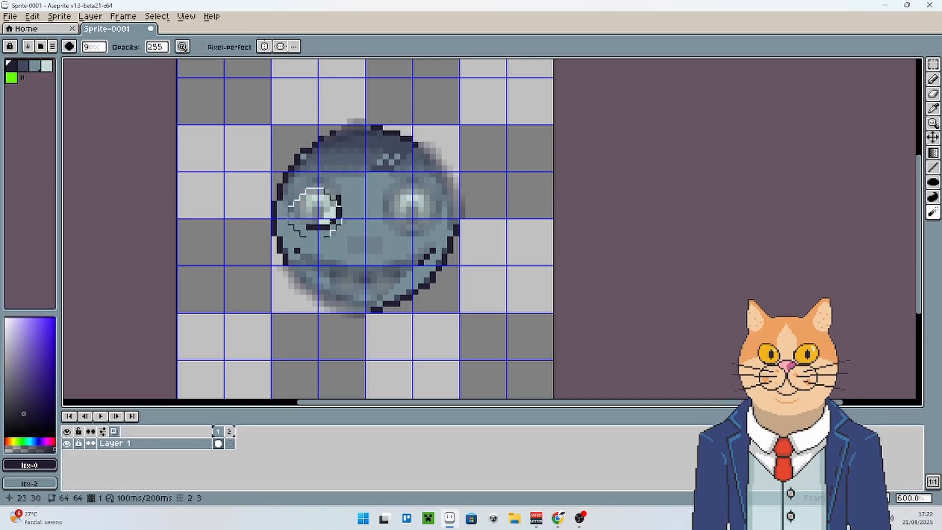
pyautogui.scroll(-3, 501, 282)
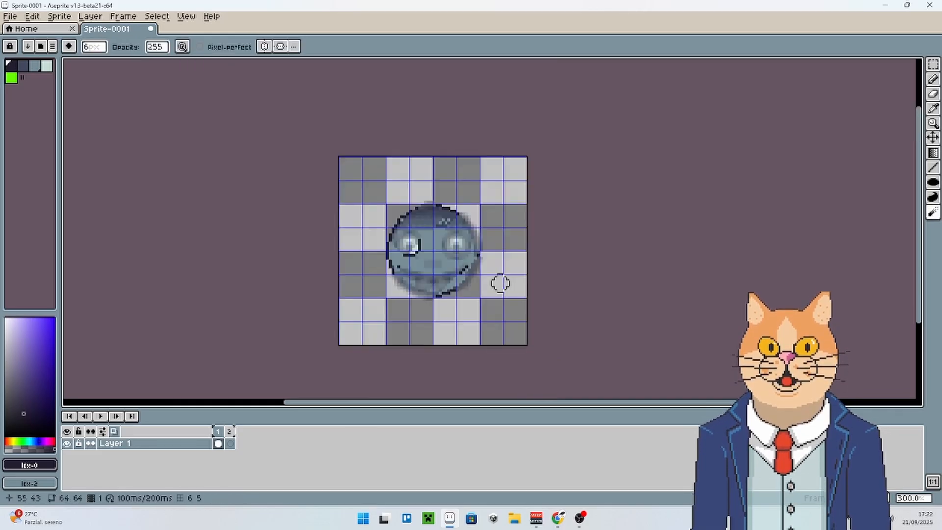
pyautogui.scroll(2, 501, 288)
pyautogui.hotkey('ctrl', 'z')
pyautogui.hotkey('ctrl', 'z')
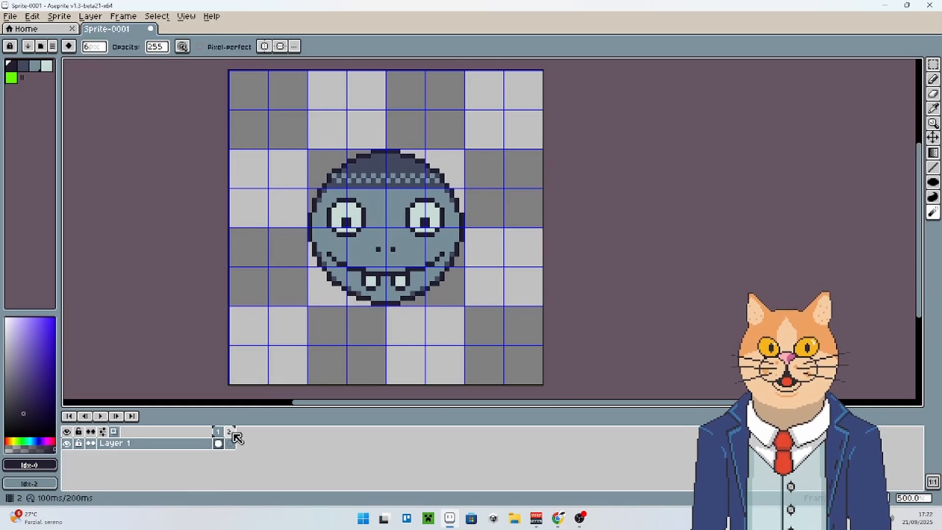
# Choose the Polygon tool and try a Polygonal Lasso outline around the upper right of the head, discarding the outline.
pyautogui.click(933, 197)
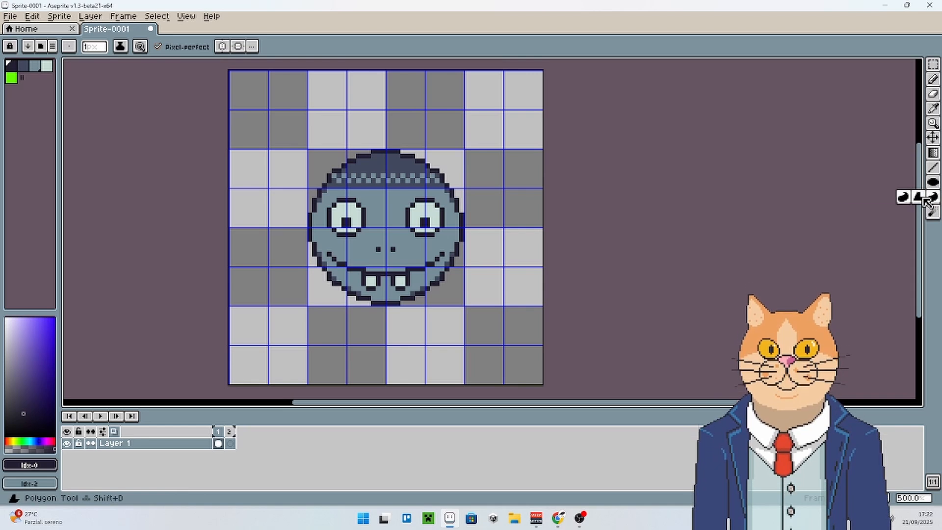
pyautogui.click(926, 199)
pyautogui.click(934, 65)
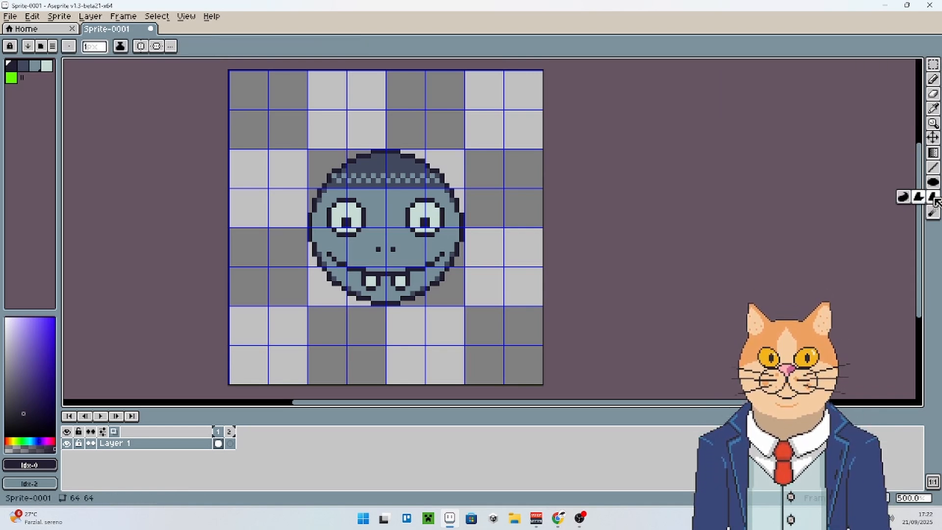
pyautogui.moveTo(933, 65)
pyautogui.click(904, 65)
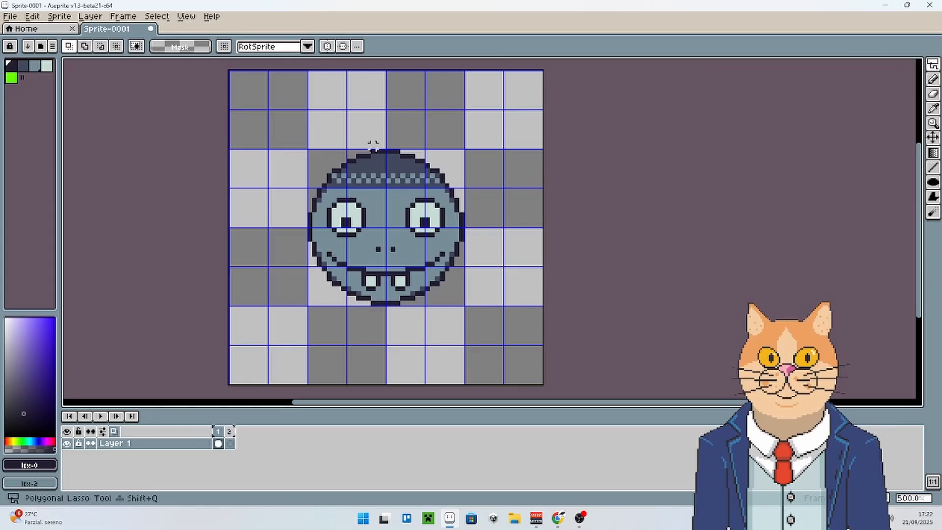
pyautogui.click(476, 127)
pyautogui.click(482, 185)
pyautogui.click(501, 202)
pyautogui.click(403, 254)
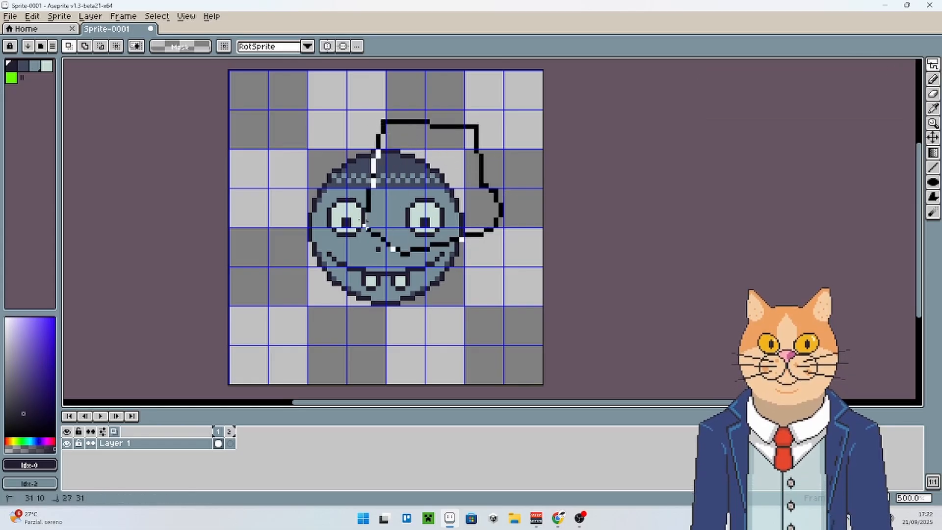
pyautogui.click(623, 127)
pyautogui.press('Escape')
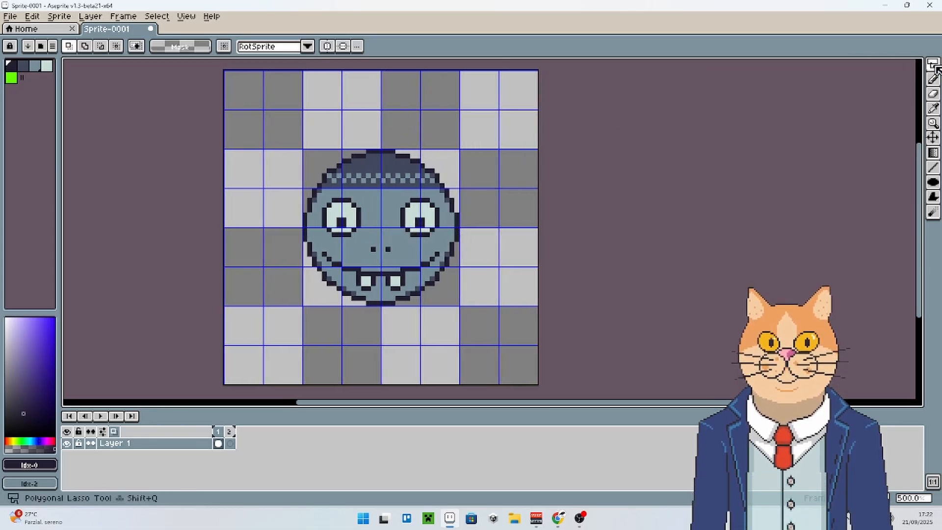
# Try another Polygonal Lasso outline around the upper half of the whole head and cancel it.
pyautogui.moveTo(338, 106)
pyautogui.mouseDown()
pyautogui.moveTo(486, 102)
pyautogui.moveTo(471, 175)
pyautogui.moveTo(497, 181)
pyautogui.moveTo(498, 191)
pyautogui.moveTo(476, 256)
pyautogui.moveTo(284, 215)
pyautogui.mouseUp()
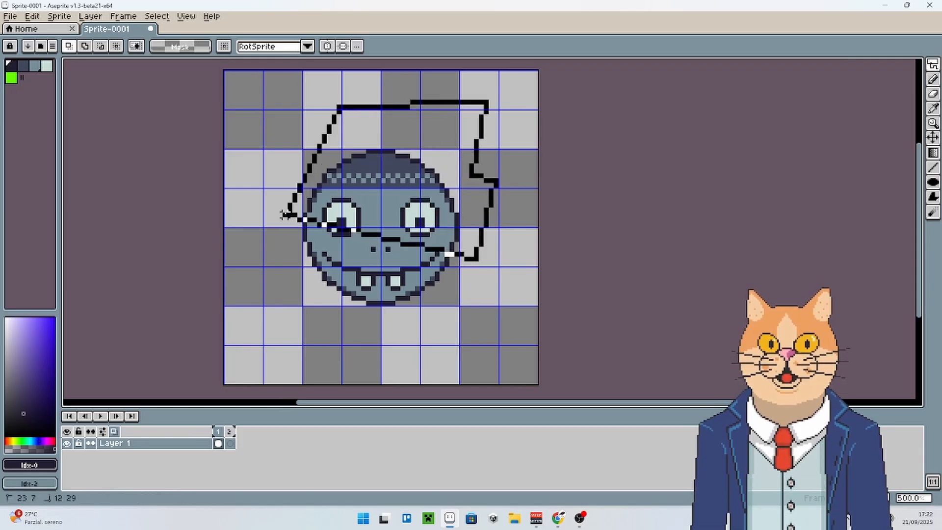
pyautogui.rightClick(280, 171)
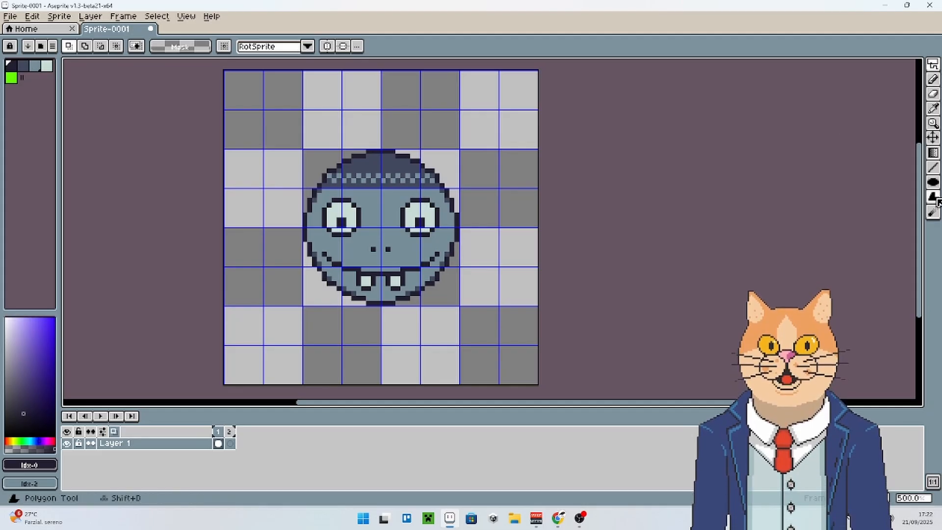
# Return to the Rectangular Marquee tool and switch the foreground between palette colours Idx-4, Idx-0 and Idx-3.
pyautogui.click(936, 64)
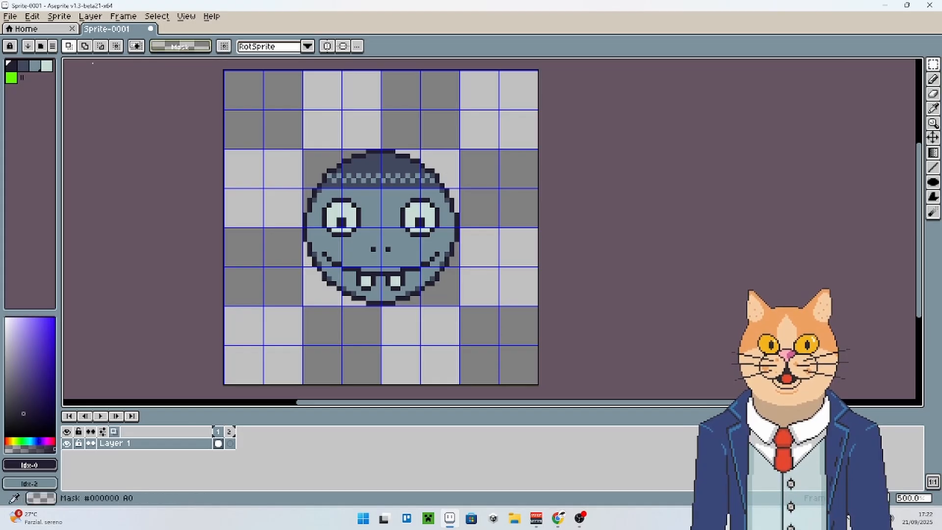
pyautogui.click(11, 78)
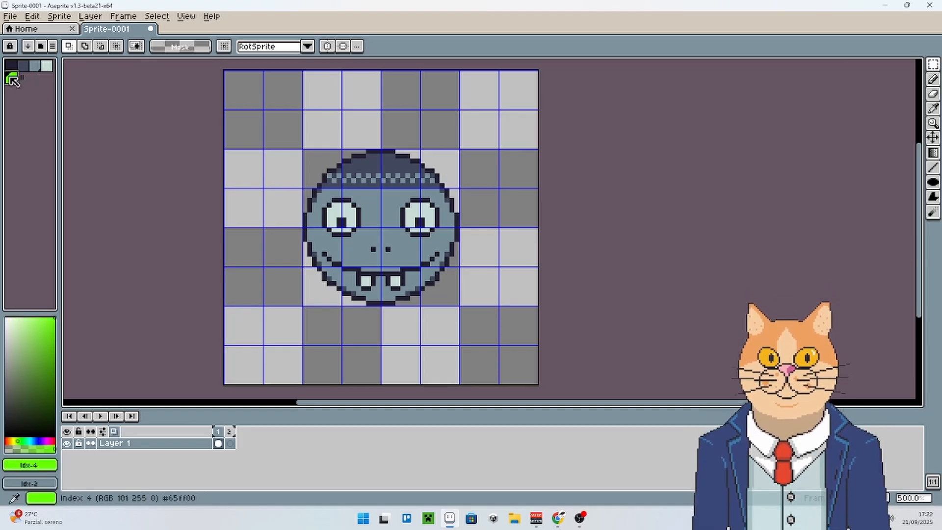
pyautogui.click(11, 67)
pyautogui.click(11, 78)
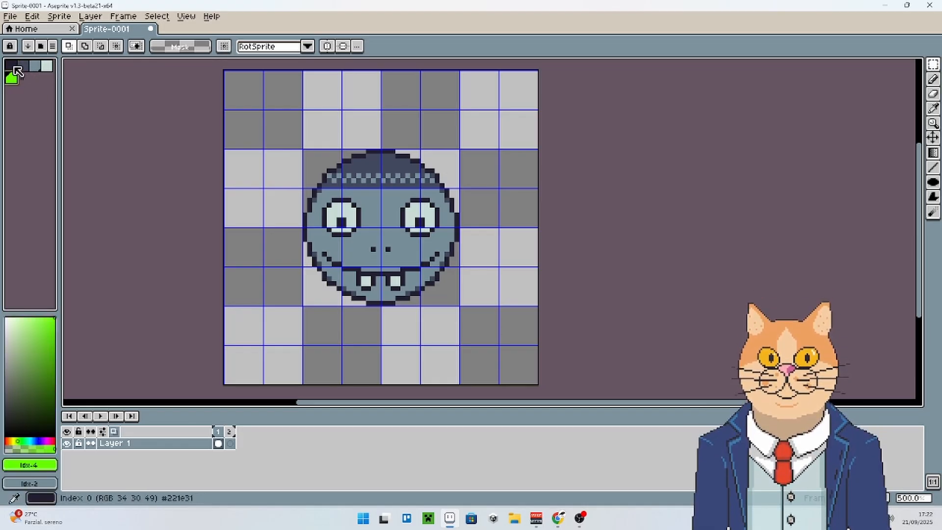
pyautogui.moveTo(12, 67); pyautogui.dragTo(45, 67)
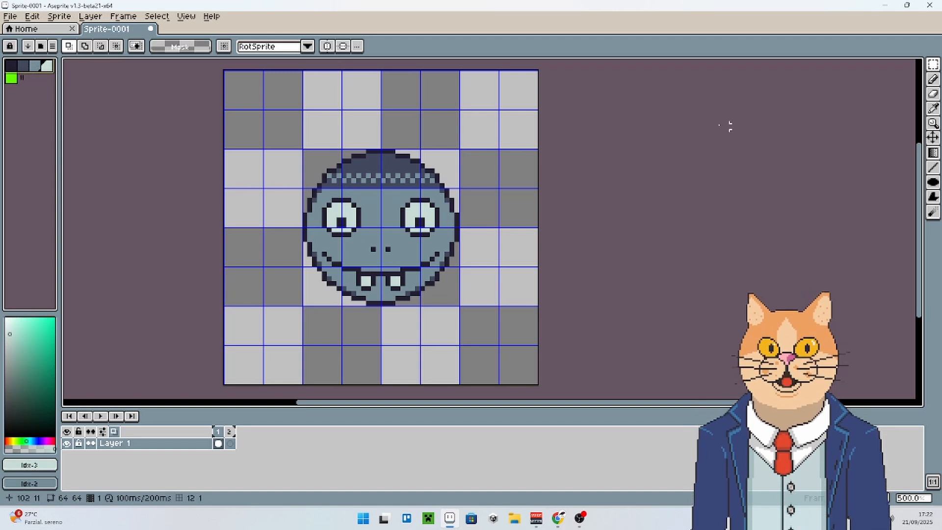
# Fill the empty background around the head with the bright green Idx-4.
pyautogui.click(13, 80)
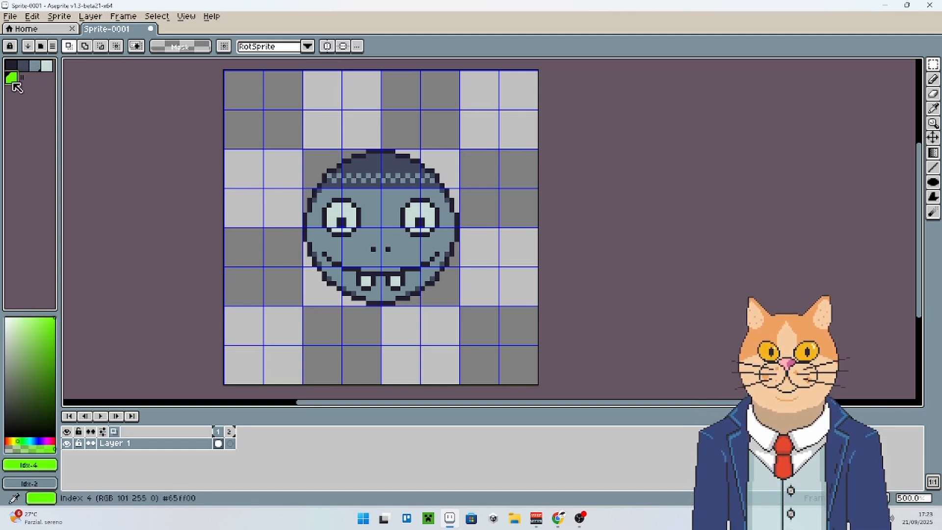
pyautogui.click(934, 156)
pyautogui.click(450, 142)
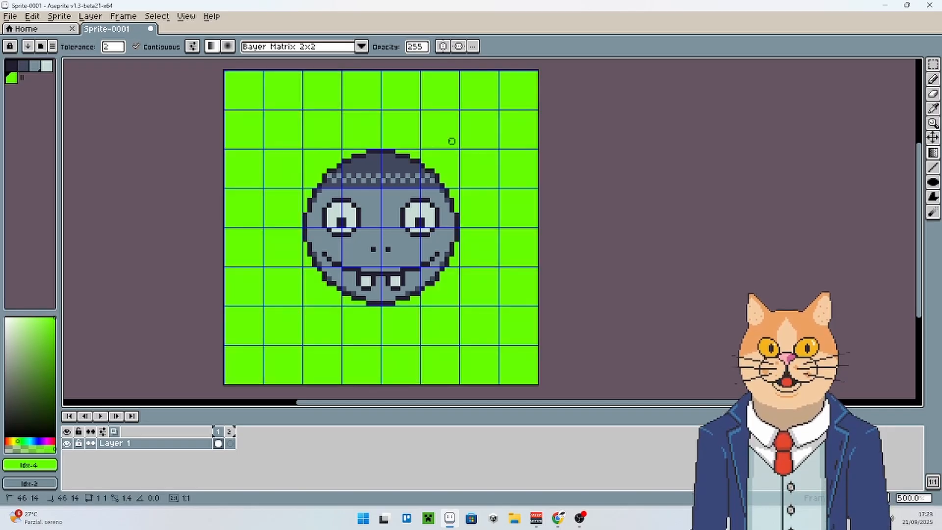
pyautogui.scroll(-2, 579, 191)
pyautogui.scroll(-1, 579, 190)
pyautogui.scroll(1, 552, 106)
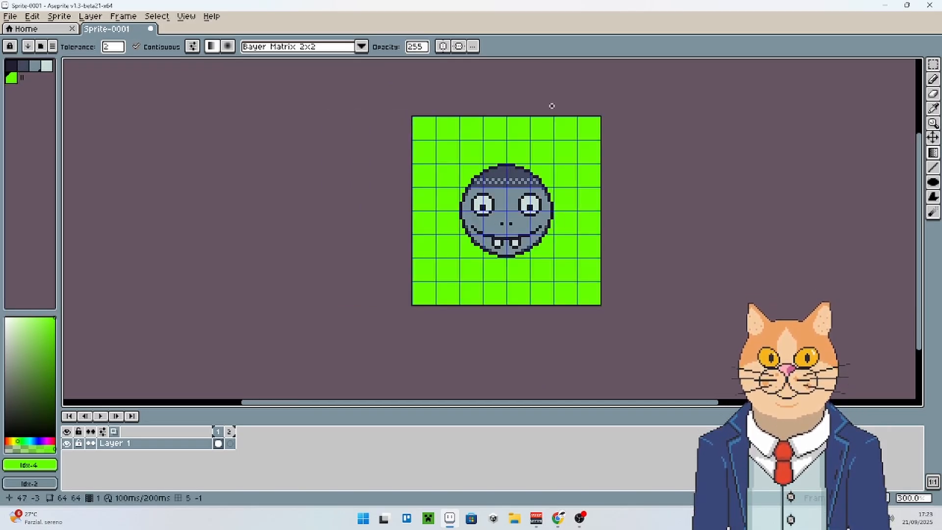
# Undo the bright green fill of the background around the head.
pyautogui.scroll(2, 549, 130)
pyautogui.moveTo(548, 130); pyautogui.dragTo(473, 102)
pyautogui.scroll(-2, 479, 122)
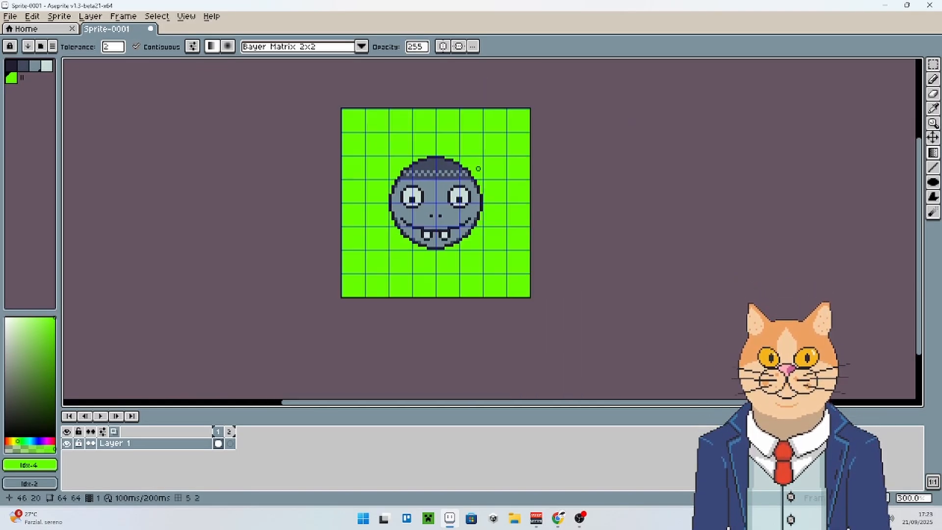
pyautogui.scroll(2, 478, 155)
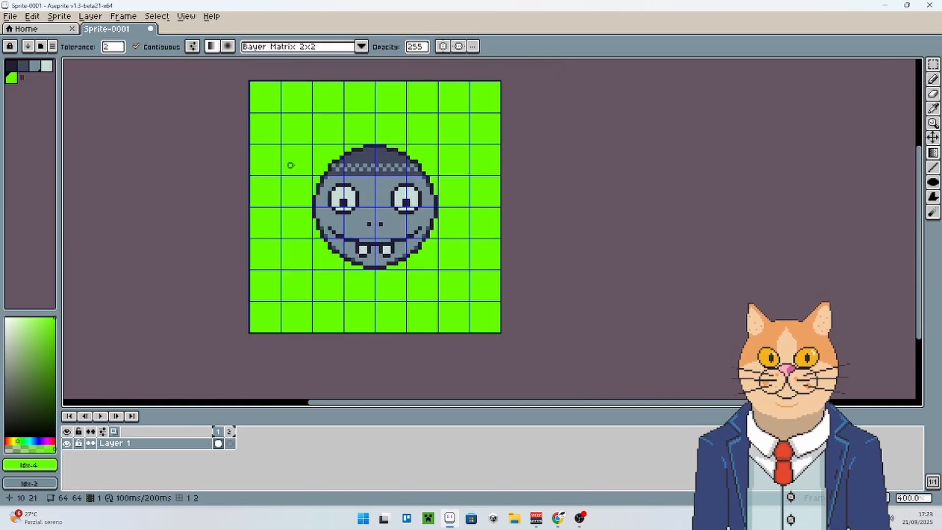
pyautogui.scroll(1, 324, 168)
pyautogui.hotkey('ctrl', 'z')
pyautogui.scroll(-3, 327, 169)
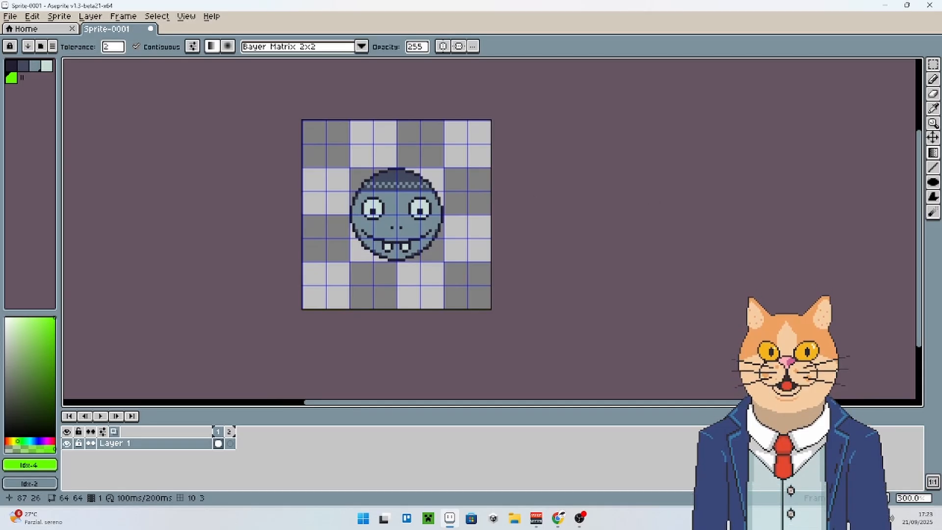
# Open the palette presets and look through the available palettes.
pyautogui.click(47, 47)
pyautogui.click(133, 90)
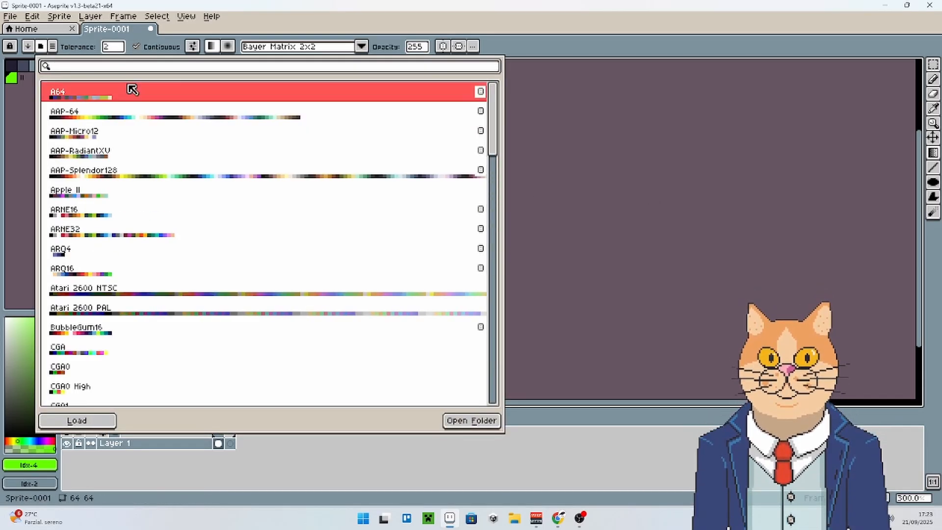
pyautogui.click(47, 47)
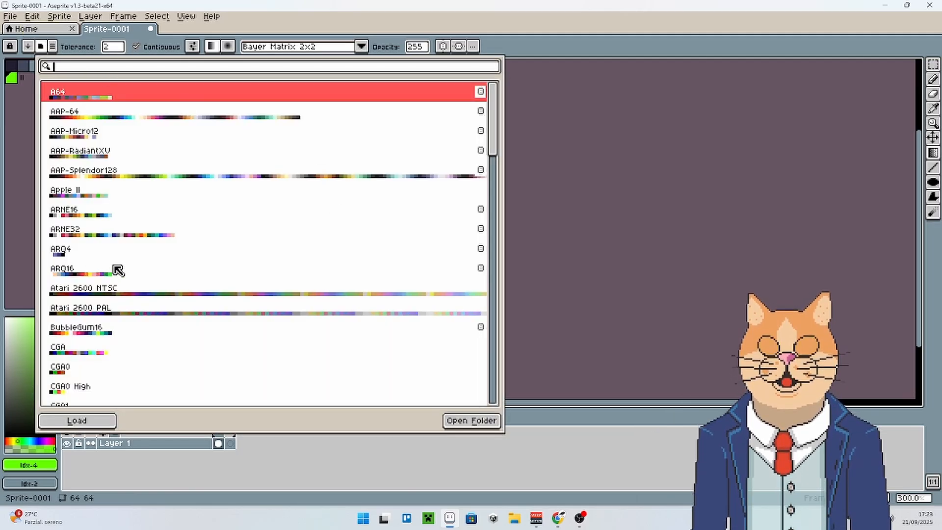
pyautogui.scroll(-5, 118, 270)
pyautogui.scroll(4, 140, 287)
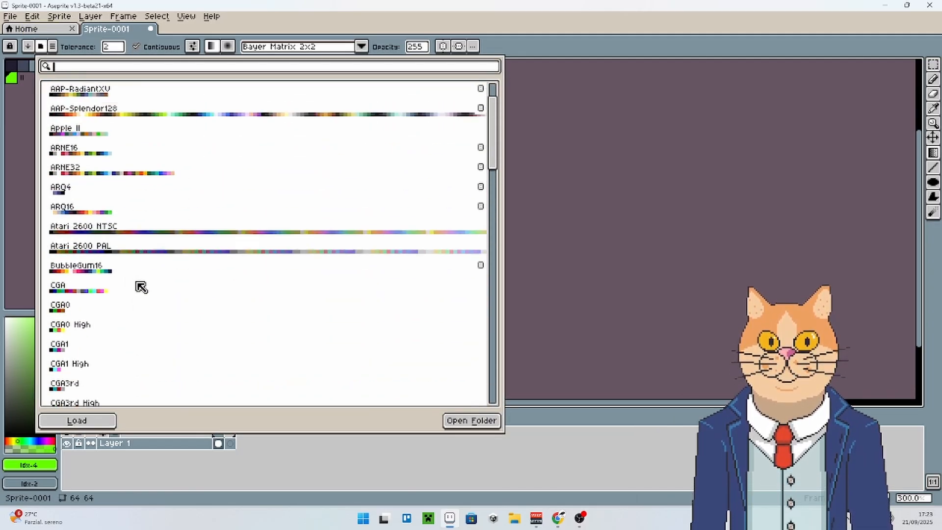
pyautogui.scroll(2, 141, 286)
pyautogui.scroll(-7, 282, 206)
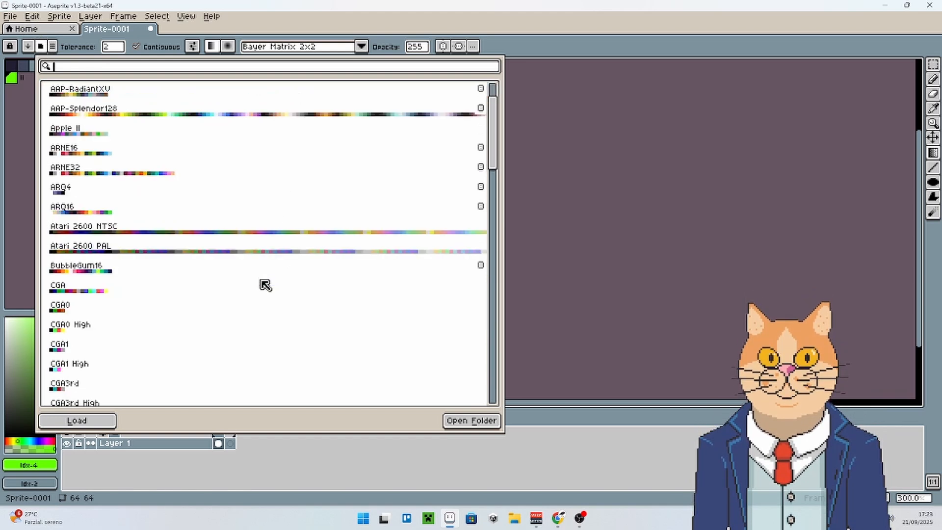
pyautogui.scroll(-2, 258, 323)
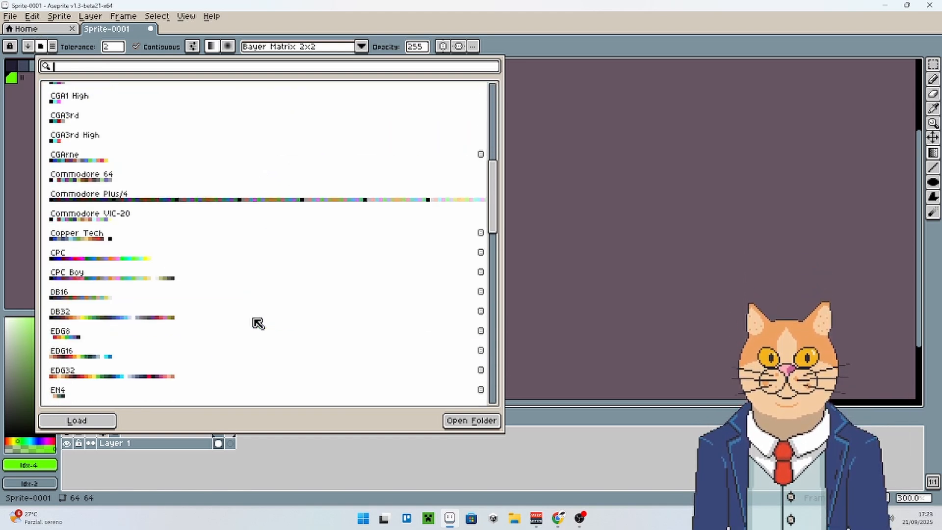
pyautogui.scroll(3, 185, 295)
pyautogui.scroll(5, 185, 295)
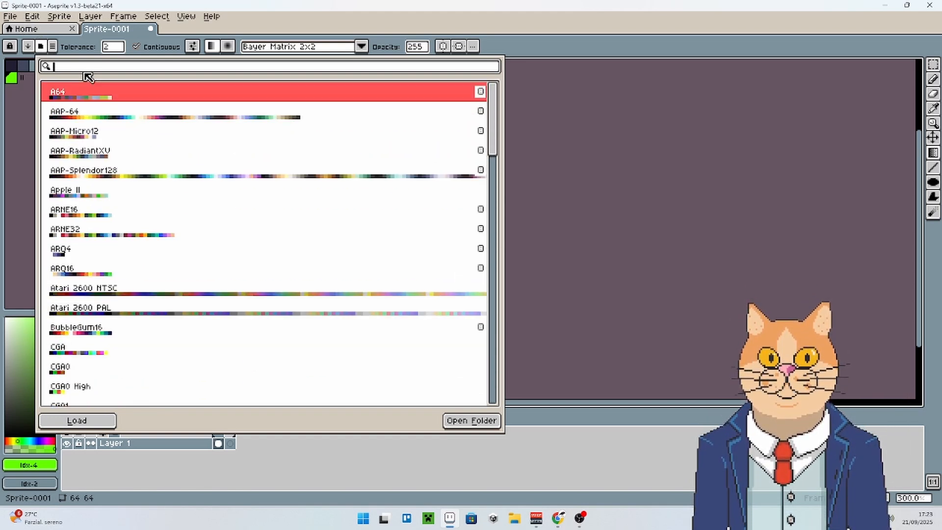
# Search the palette presets for "hope", load the matching Hope palette, and make Idx-1 the foreground color.
pyautogui.write('hope')
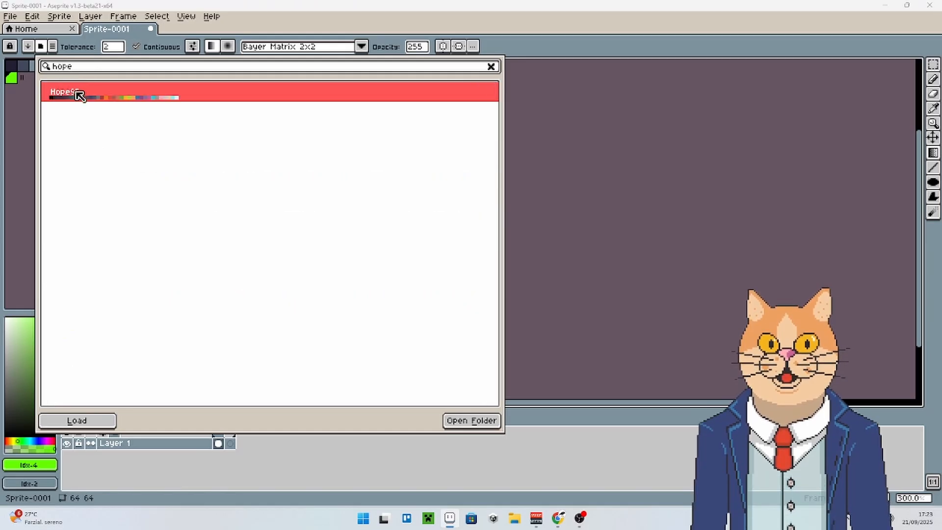
pyautogui.click(79, 95)
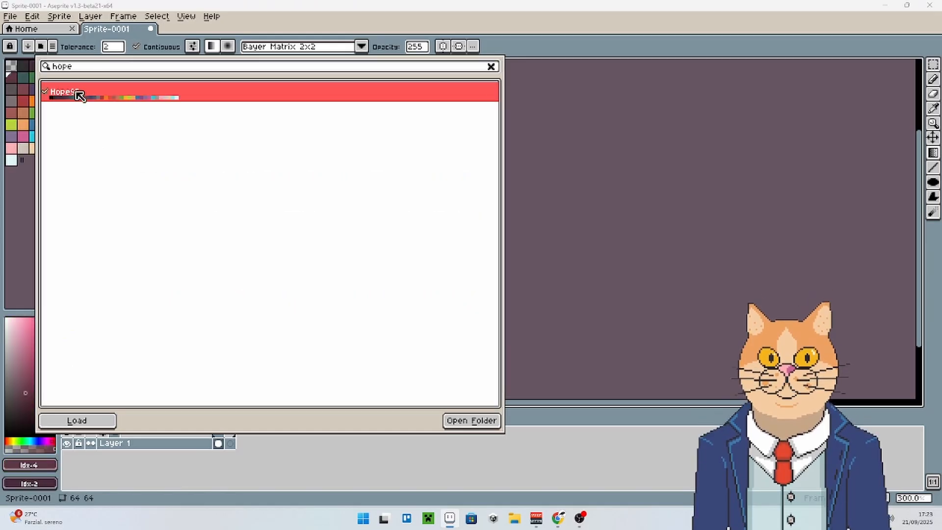
pyautogui.click(5, 229)
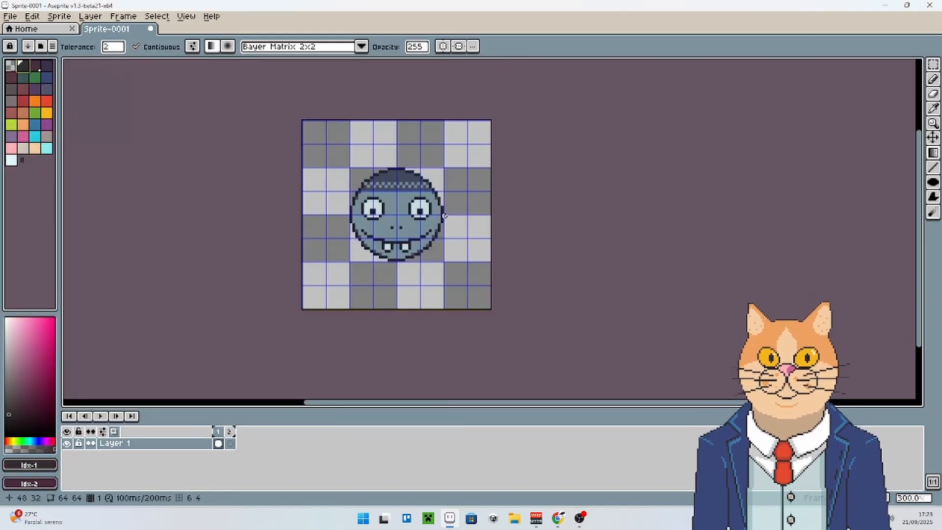
# Use Replace Color to change the head's dark outline color to palette color Idx-1 (#302c2e) with tolerance 0.
pyautogui.scroll(2, 445, 216)
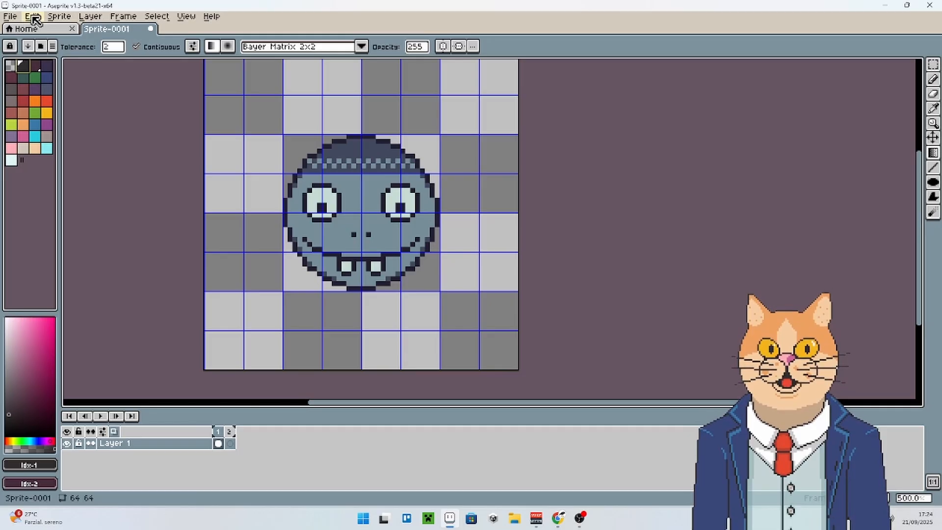
pyautogui.click(34, 16)
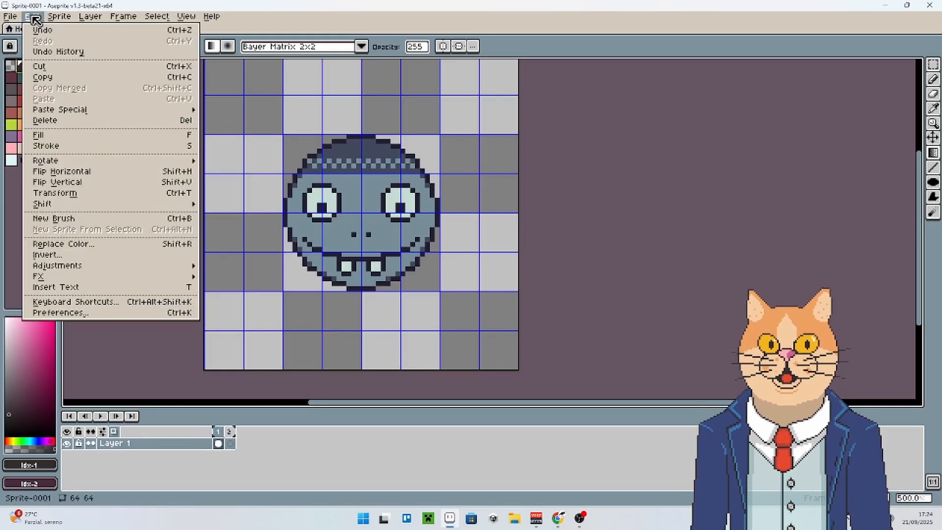
pyautogui.click(91, 248)
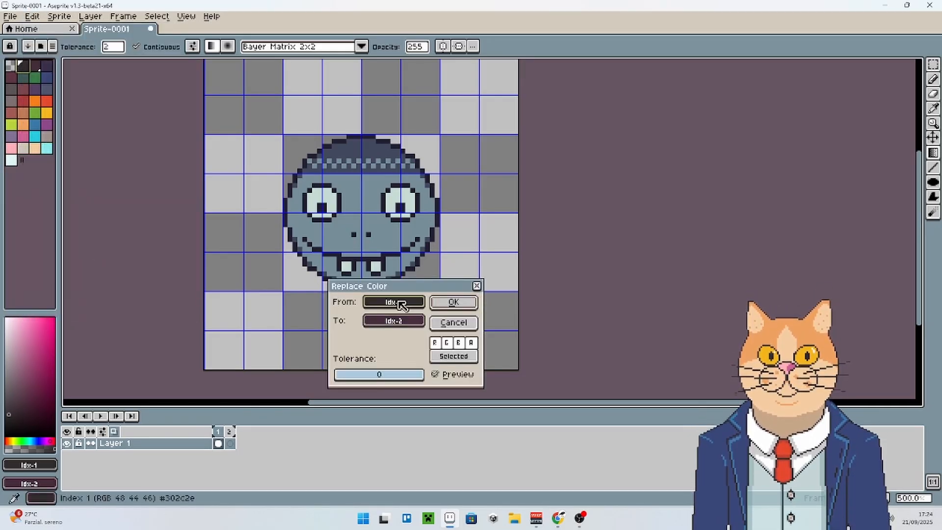
pyautogui.moveTo(403, 306); pyautogui.dragTo(434, 219)
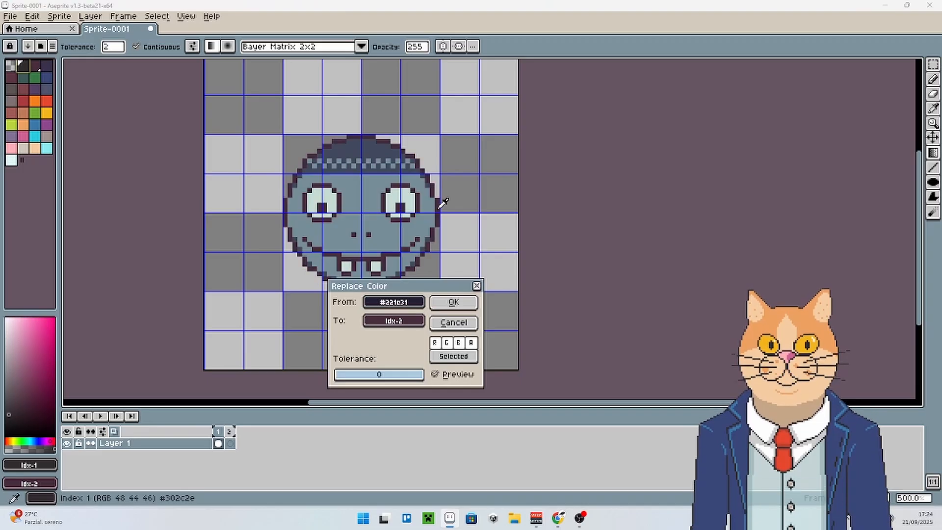
pyautogui.click(419, 324)
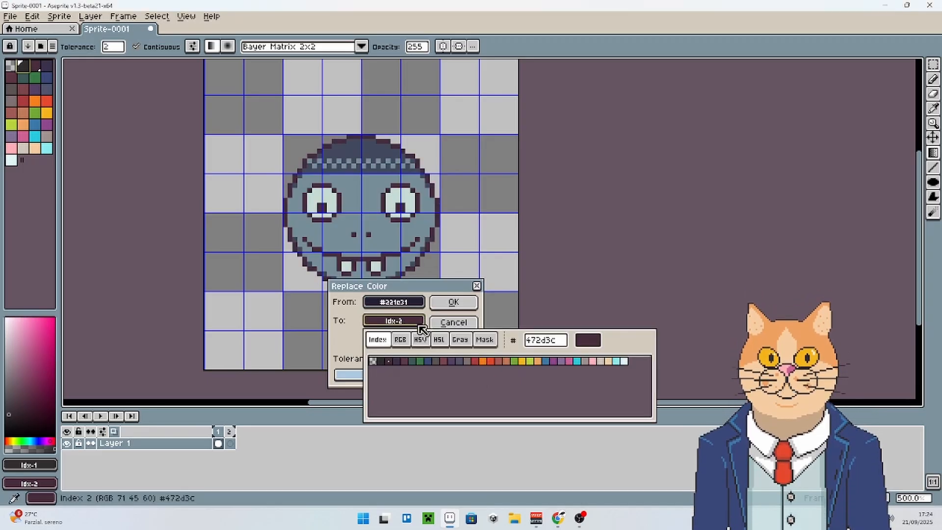
pyautogui.click(385, 362)
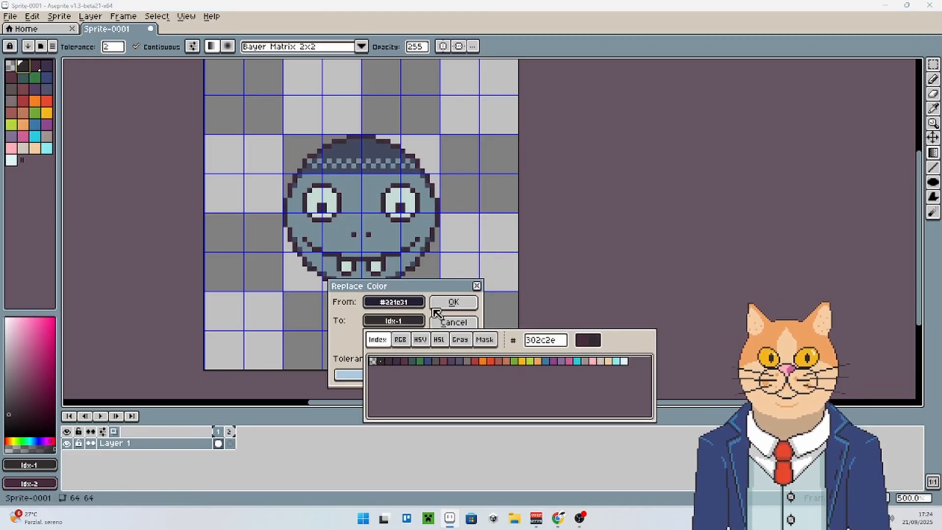
pyautogui.moveTo(434, 294); pyautogui.dragTo(622, 192)
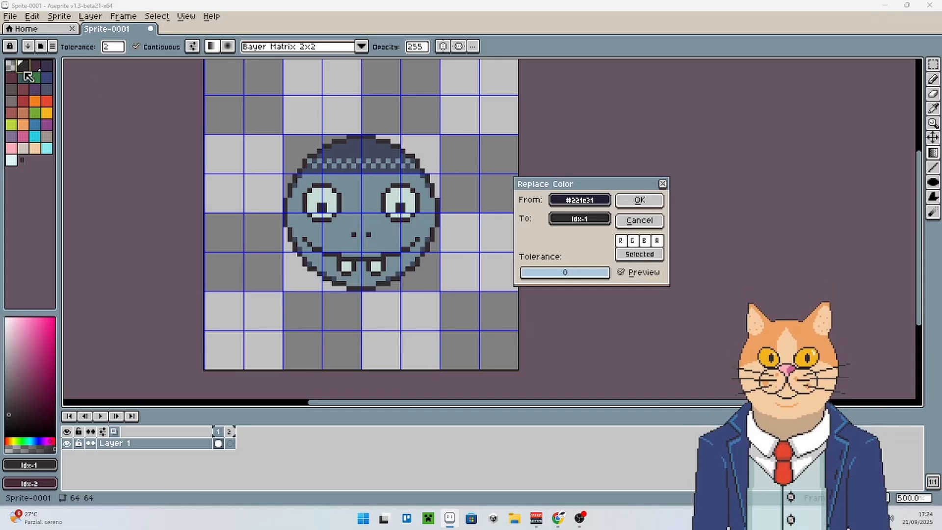
pyautogui.click(638, 201)
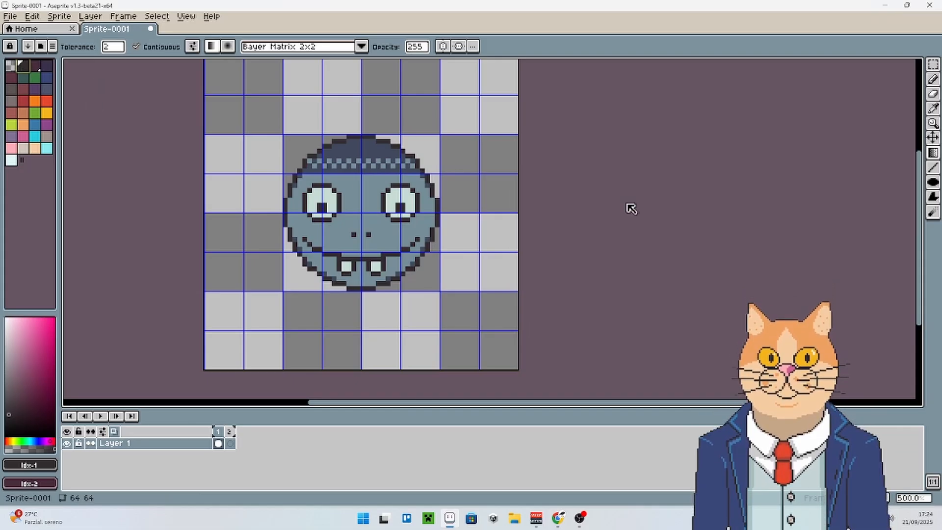
# Use Replace Color to change the face's gray-blue skin to lime green Idx-20 (#b6d53c).
pyautogui.click(26, 18)
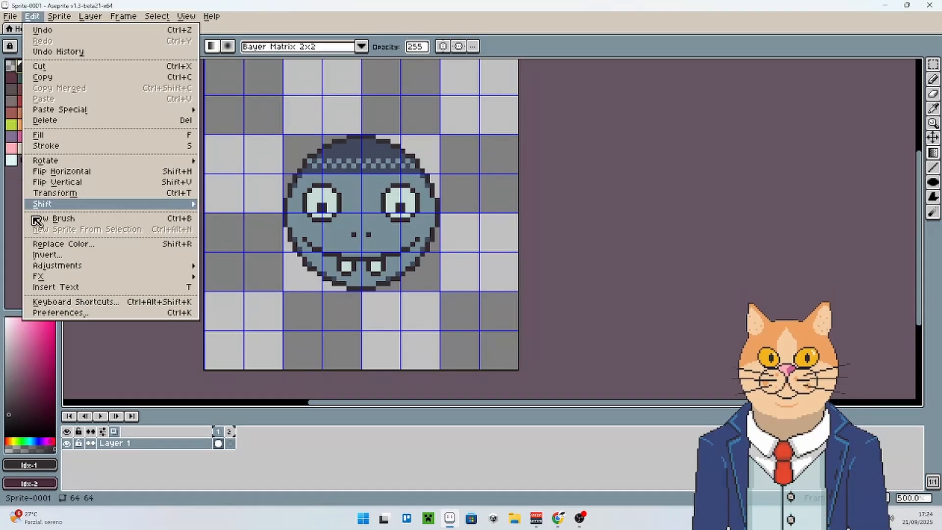
pyautogui.click(50, 244)
pyautogui.click(411, 249)
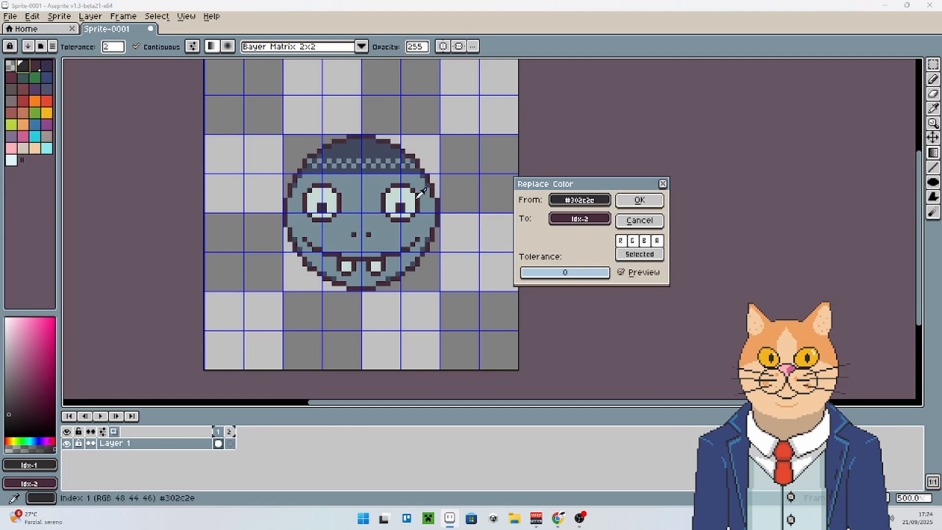
pyautogui.click(588, 227)
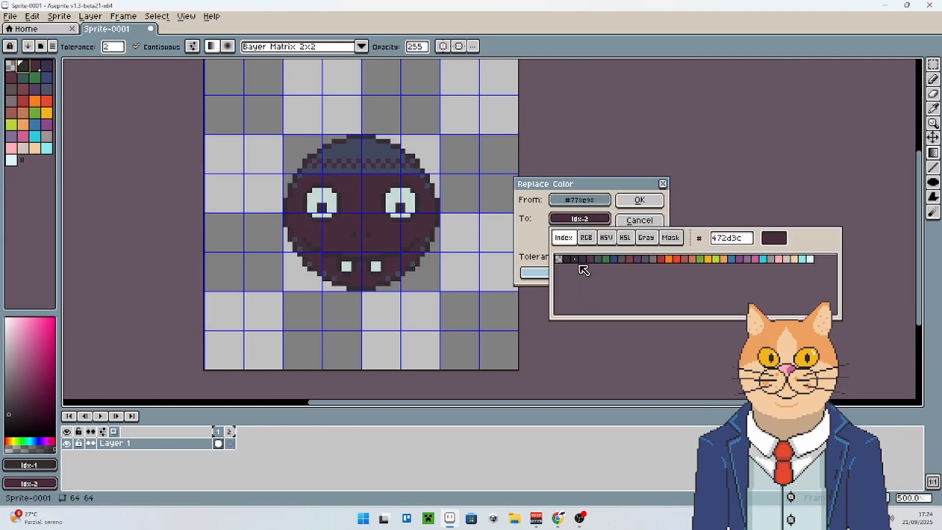
pyautogui.click(717, 261)
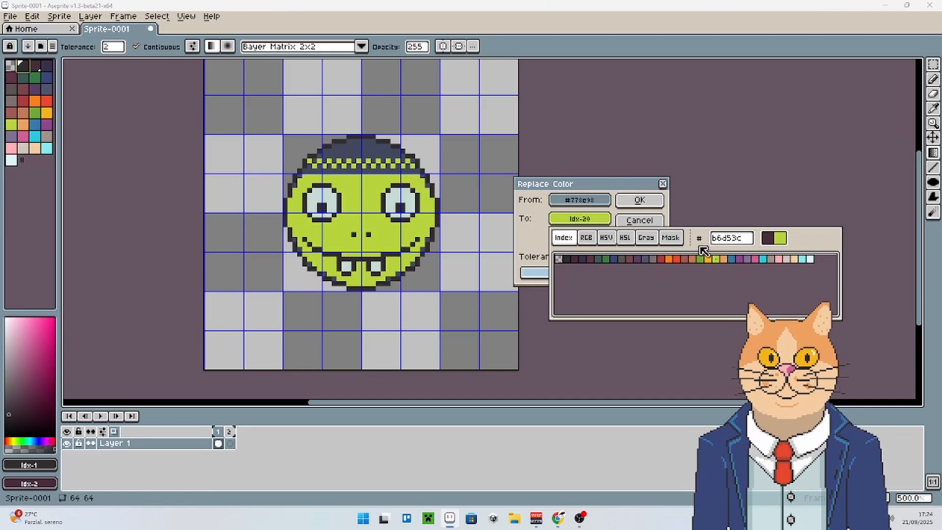
pyautogui.click(597, 218)
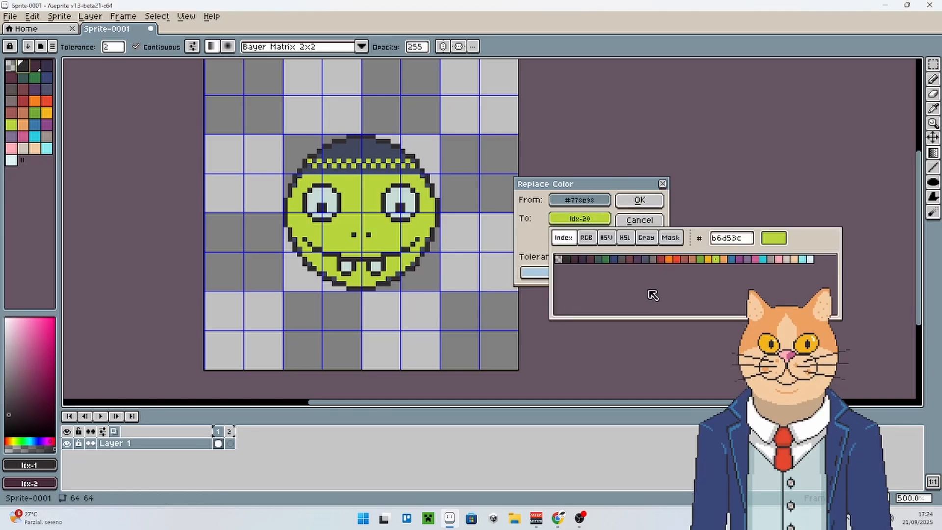
pyautogui.click(704, 260)
pyautogui.click(718, 260)
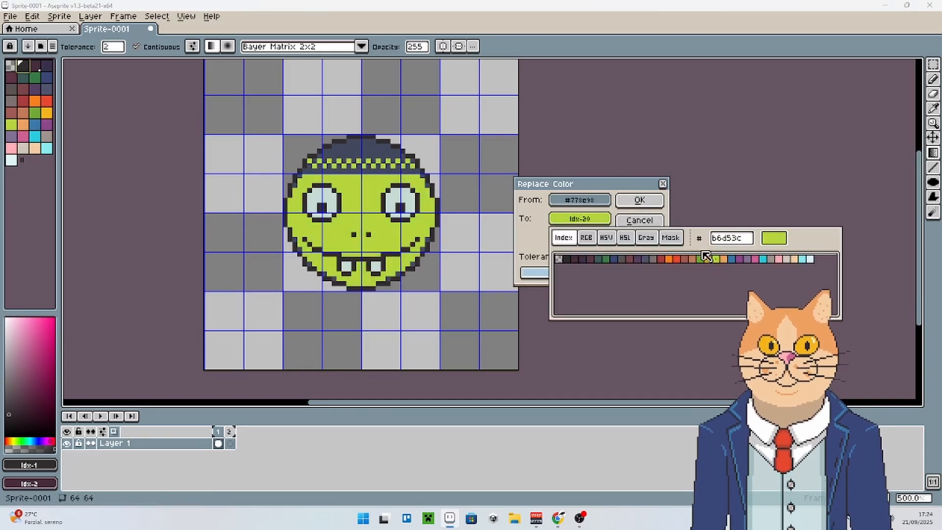
pyautogui.click(639, 201)
# Fill the whites of both eyes and the two teeth with the pale color Idx-32.
pyautogui.scroll(2, 364, 213)
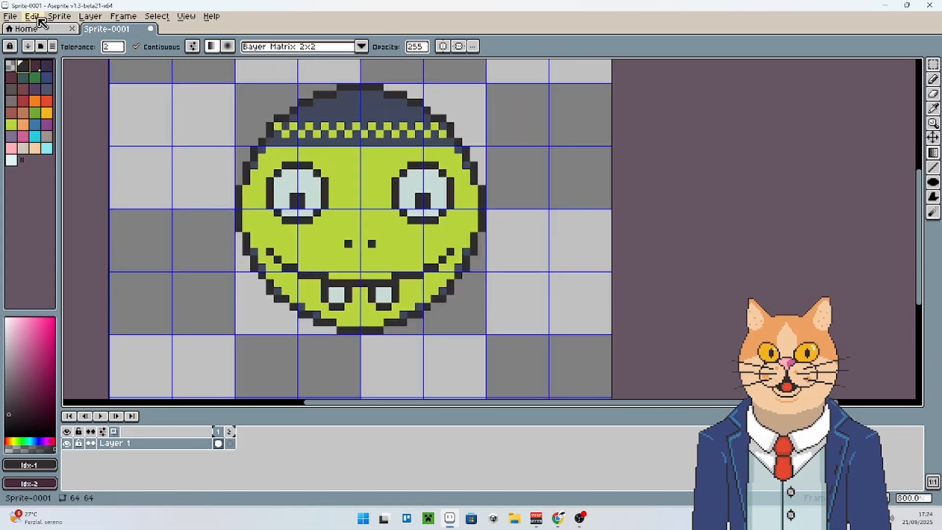
pyautogui.click(11, 160)
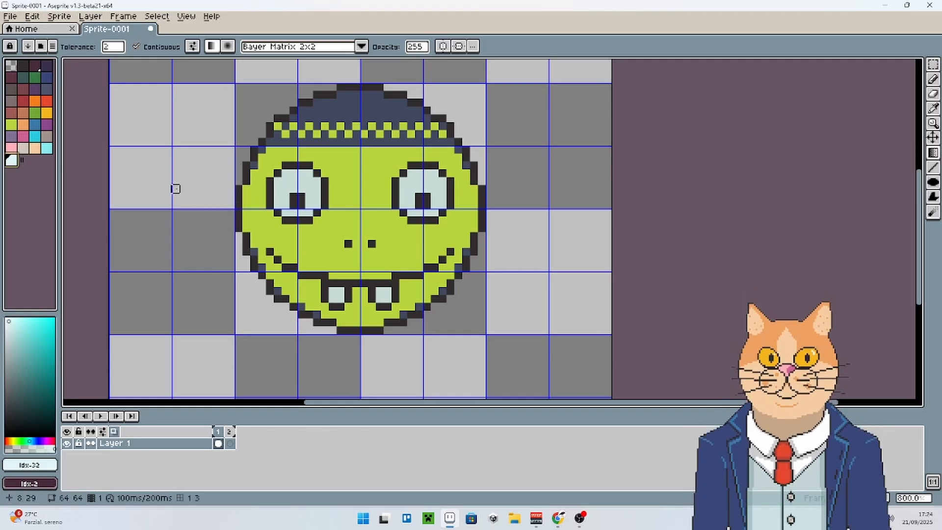
pyautogui.click(309, 189)
pyautogui.click(405, 181)
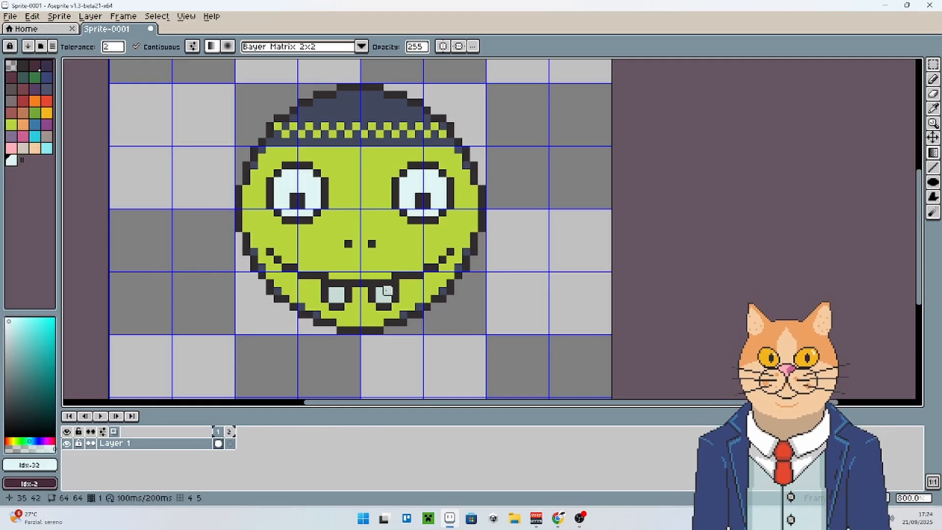
pyautogui.click(386, 292)
pyautogui.click(340, 291)
pyautogui.scroll(-1, 361, 242)
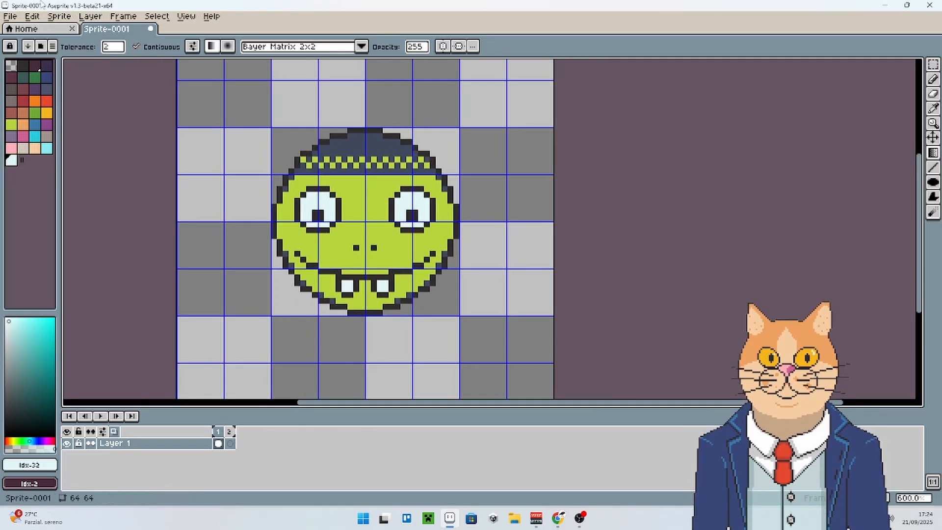
# Use Replace Color to change the dark blue on top of the head to dark green Idx-6 (#397b44).
pyautogui.click(31, 16)
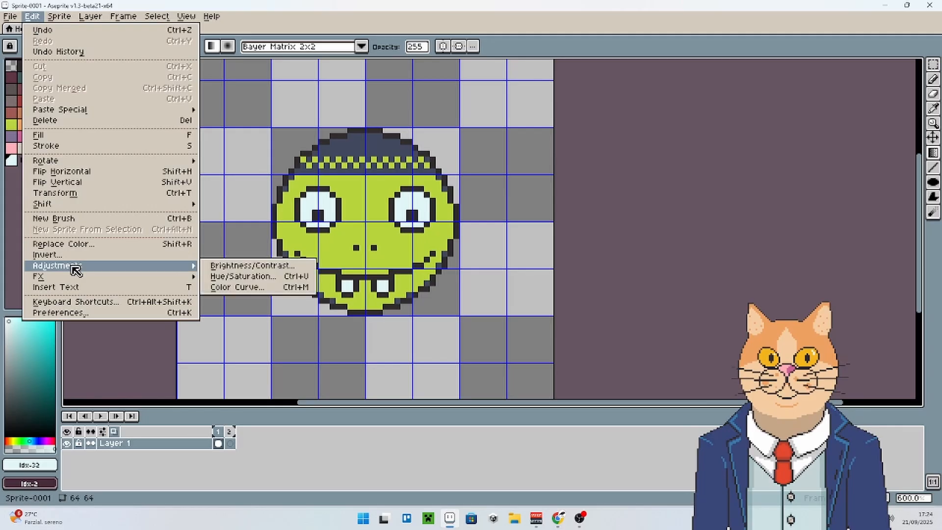
pyautogui.click(78, 244)
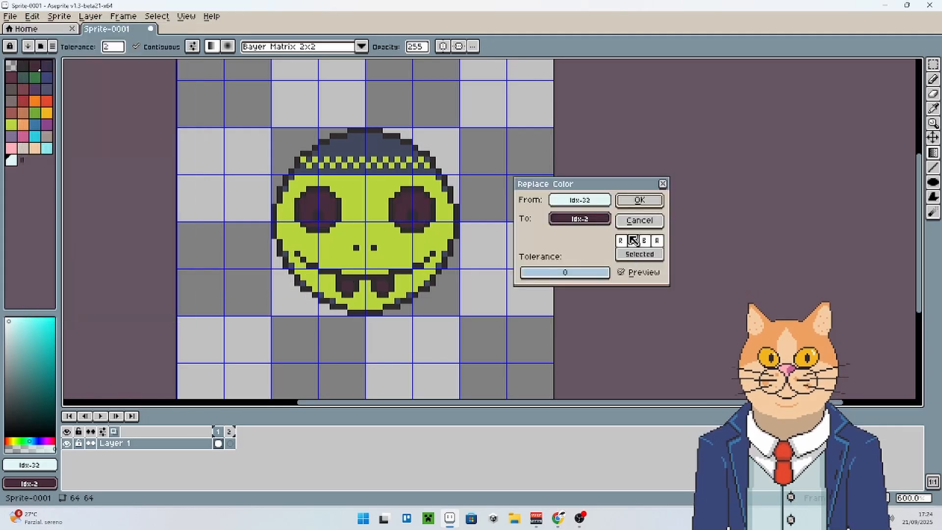
pyautogui.click(385, 133)
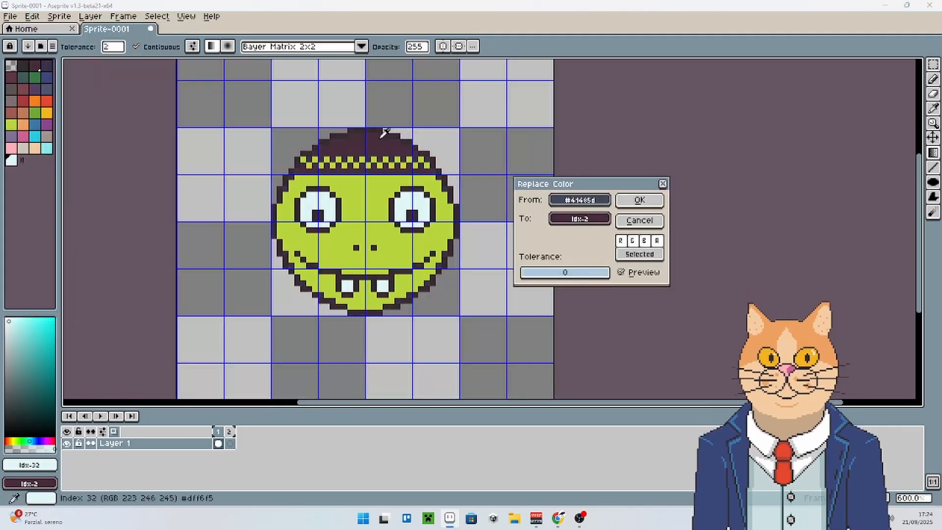
pyautogui.click(580, 219)
pyautogui.click(600, 260)
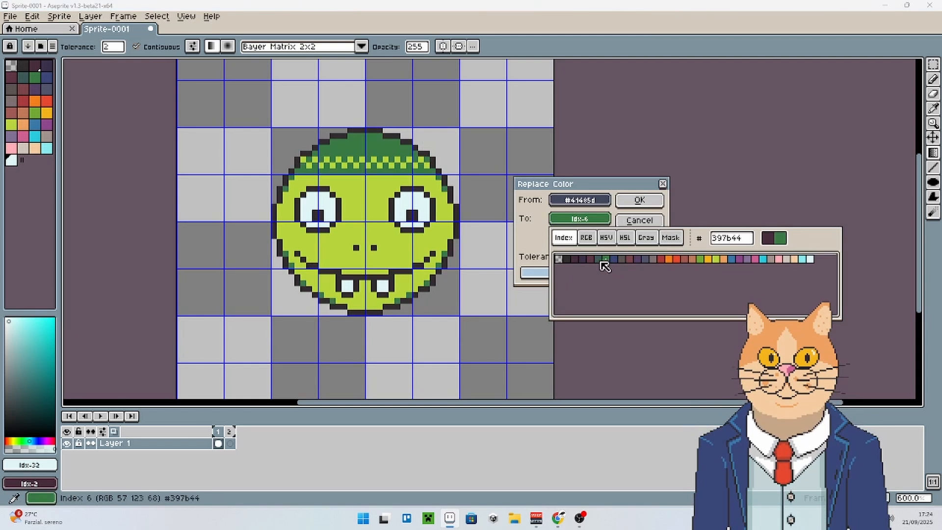
pyautogui.click(639, 202)
pyautogui.scroll(-3, 457, 255)
pyautogui.scroll(-1, 458, 255)
pyautogui.scroll(3, 458, 254)
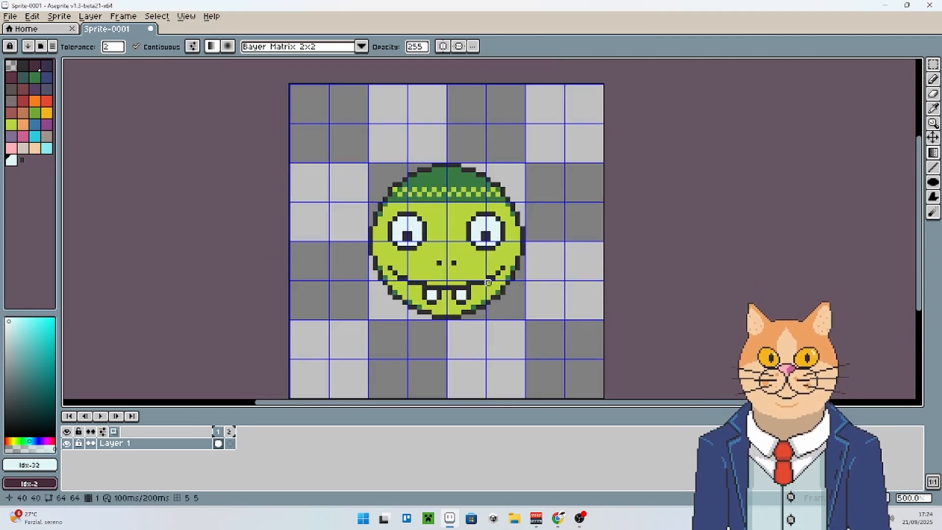
# Extend both of the face's nostrils downward with the Pencil in the dark color Idx-1.
pyautogui.scroll(-1, 543, 250)
pyautogui.scroll(1, 544, 249)
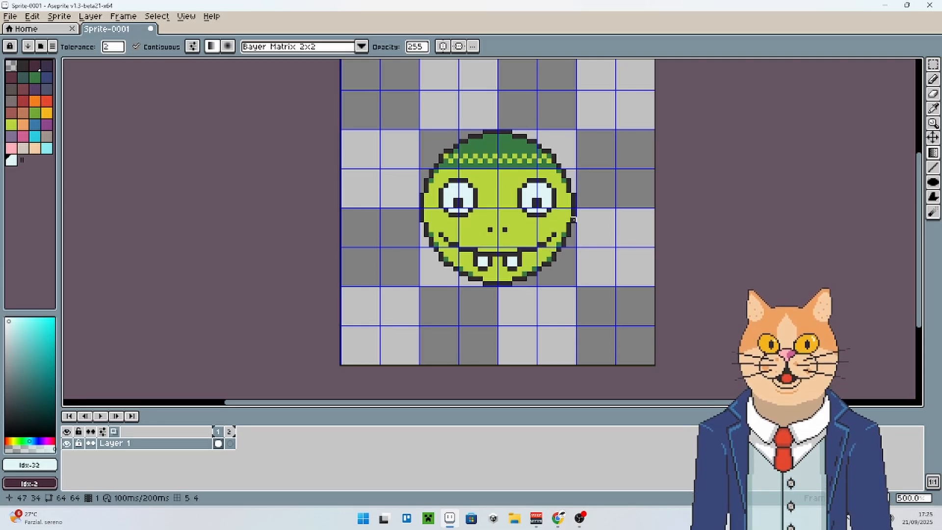
pyautogui.scroll(-3, 584, 249)
pyautogui.scroll(2, 467, 249)
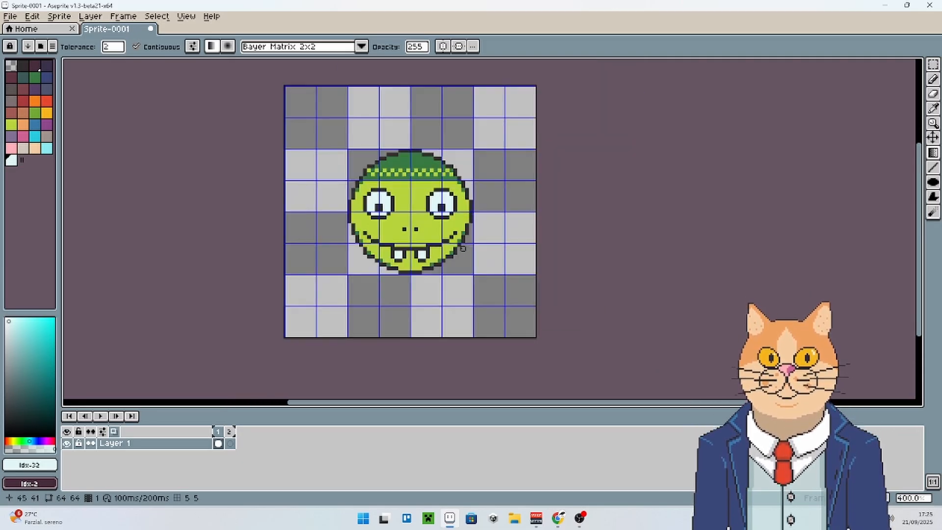
pyautogui.scroll(2, 483, 202)
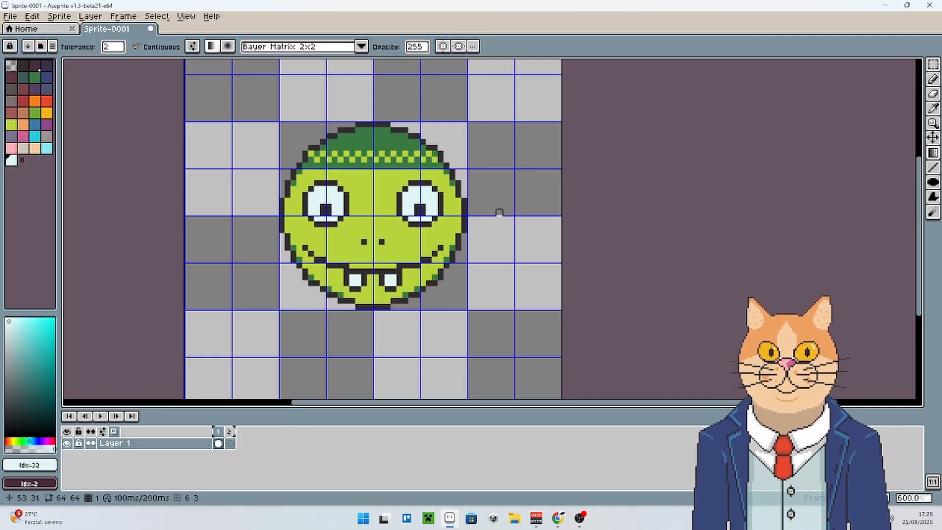
pyautogui.scroll(1, 499, 212)
pyautogui.scroll(2, 506, 245)
pyautogui.press('b')
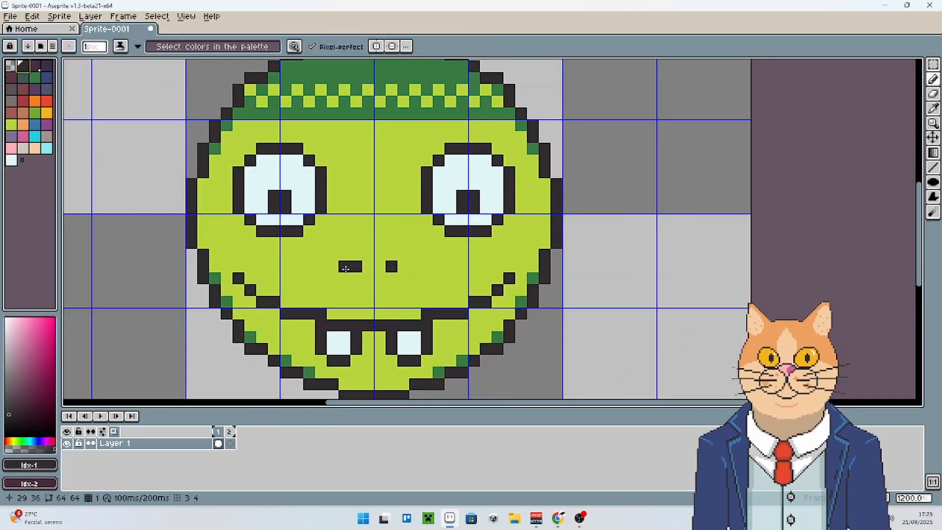
pyautogui.click(356, 278)
pyautogui.click(391, 279)
pyautogui.scroll(-5, 387, 277)
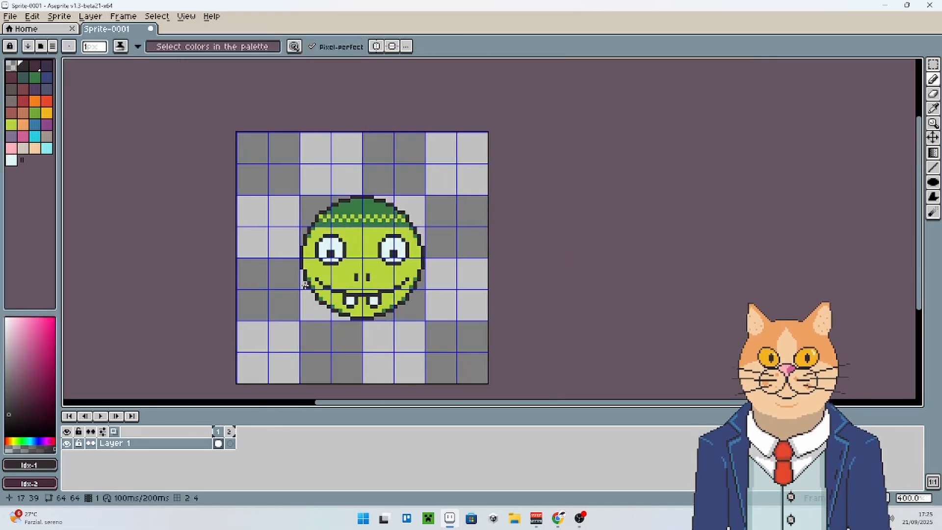
pyautogui.scroll(1, 382, 369)
pyautogui.scroll(-1, 410, 310)
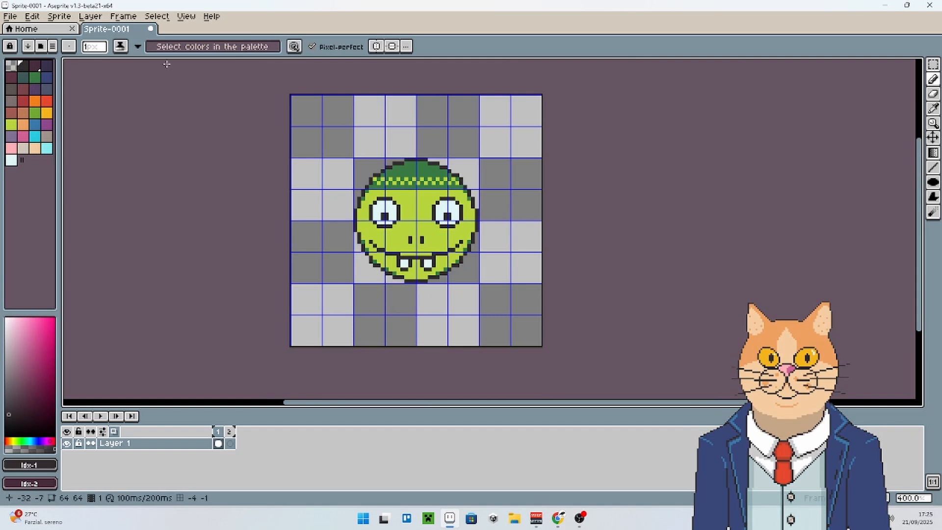
# Try inverting the sprite's colors with different combinations of the R, G, B and A channels.
pyautogui.click(31, 16)
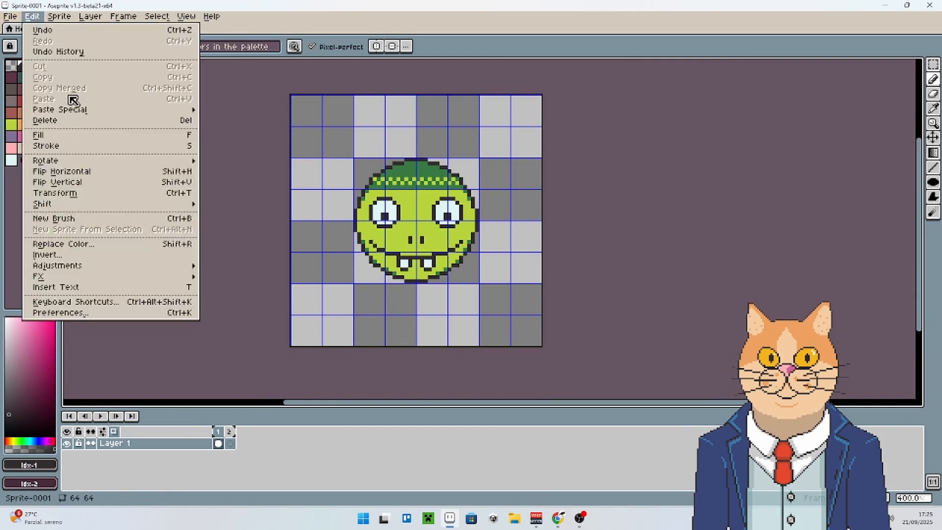
pyautogui.moveTo(128, 164)
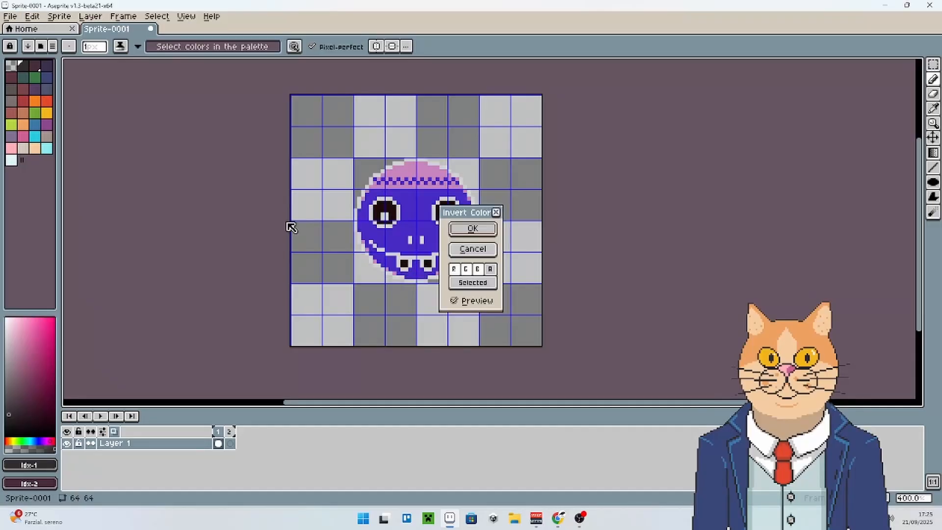
pyautogui.click(479, 269)
pyautogui.click(466, 269)
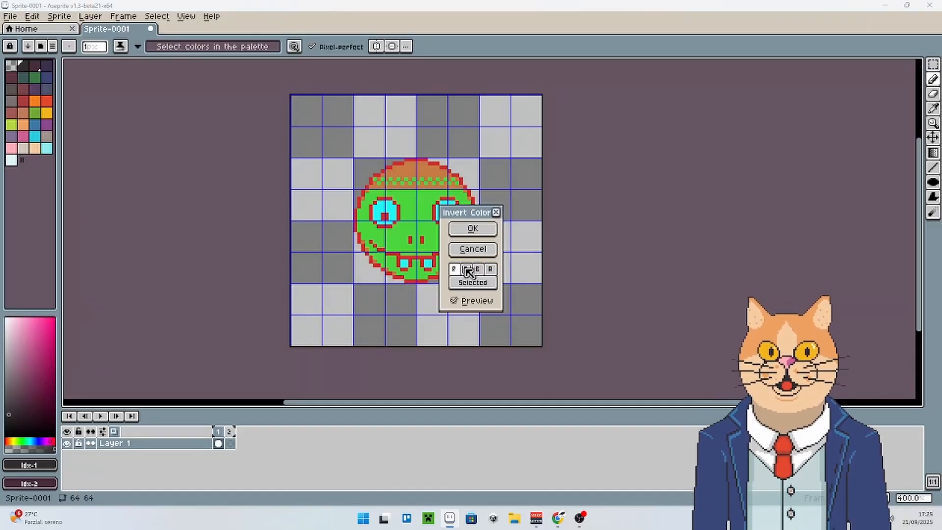
pyautogui.click(455, 269)
pyautogui.click(466, 268)
pyautogui.click(478, 269)
pyautogui.click(489, 269)
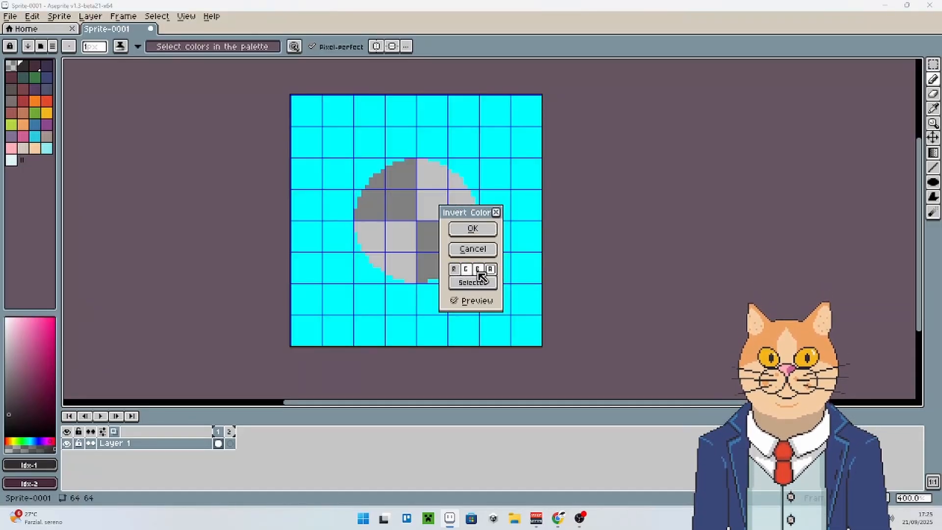
pyautogui.click(477, 270)
pyautogui.click(468, 269)
pyautogui.click(457, 269)
pyautogui.click(478, 270)
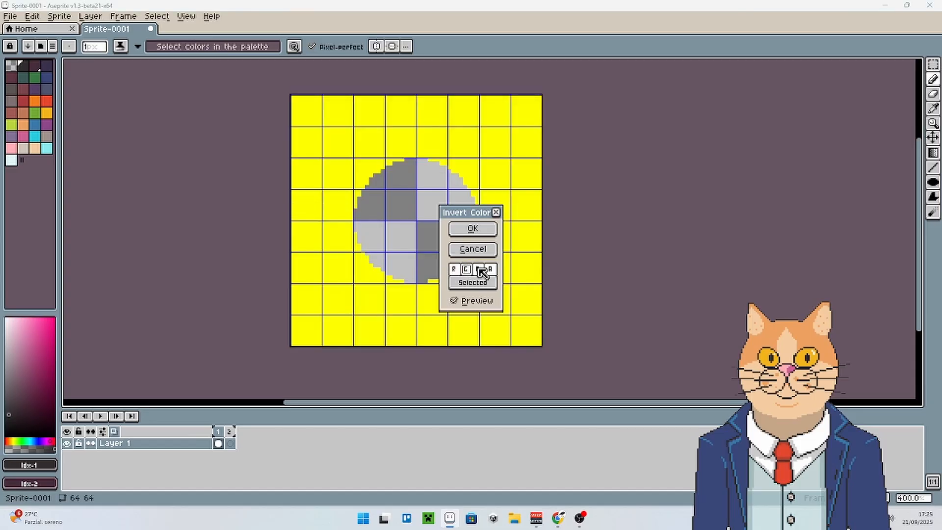
pyautogui.click(490, 269)
pyautogui.click(500, 212)
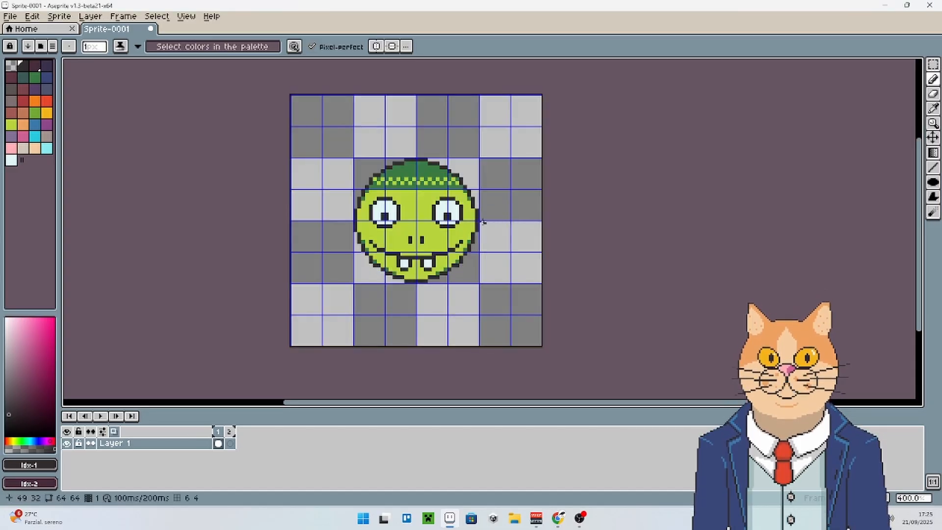
pyautogui.click(32, 17)
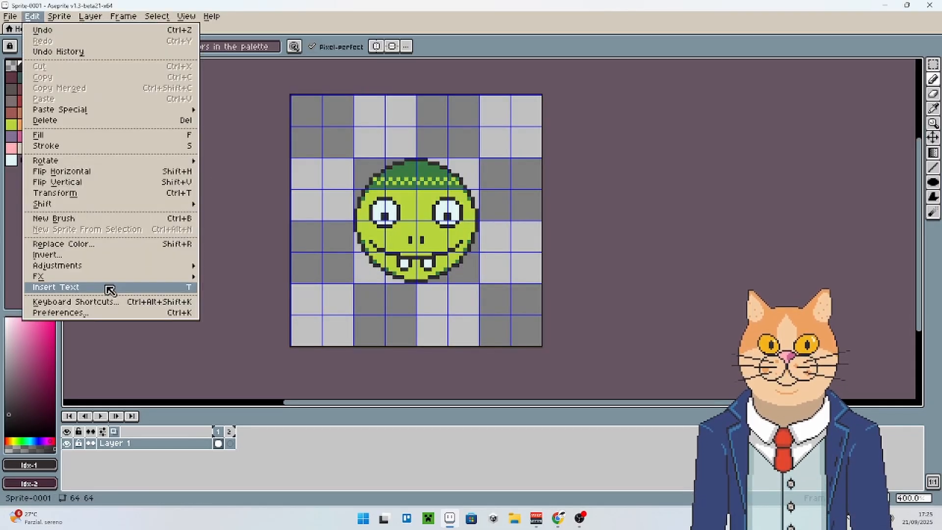
pyautogui.moveTo(108, 279)
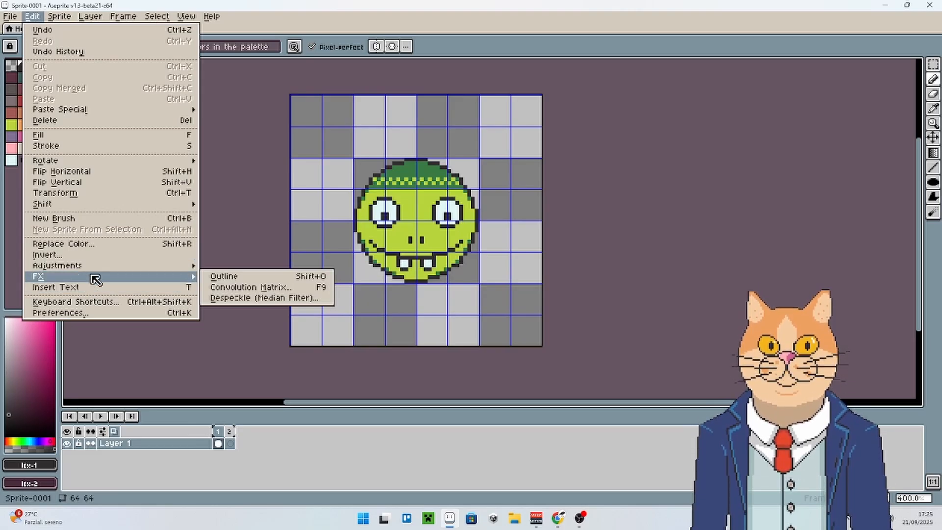
pyautogui.click(12, 202)
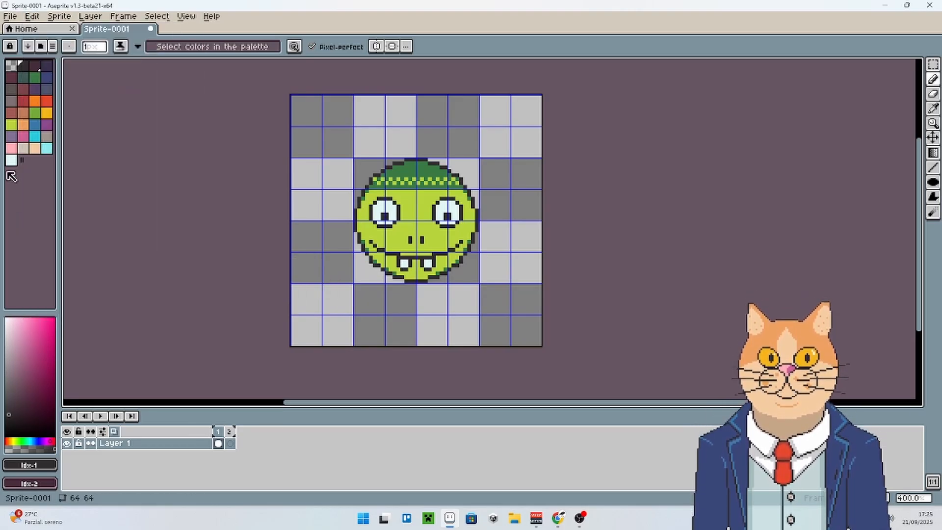
# Starting from Idx-32, mix a light gray foreground color of HSV 177, 0, 90 and add it to the palette.
pyautogui.click(10, 162)
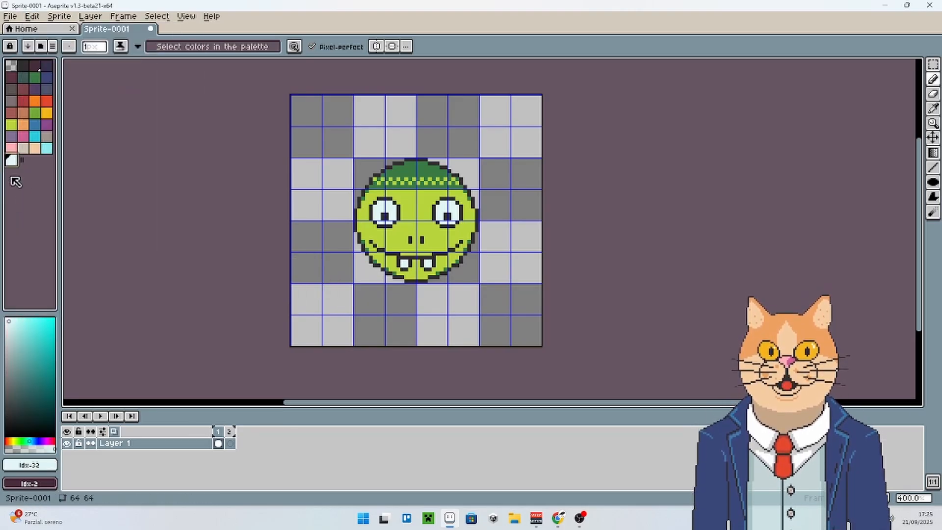
pyautogui.click(29, 465)
pyautogui.click(34, 374)
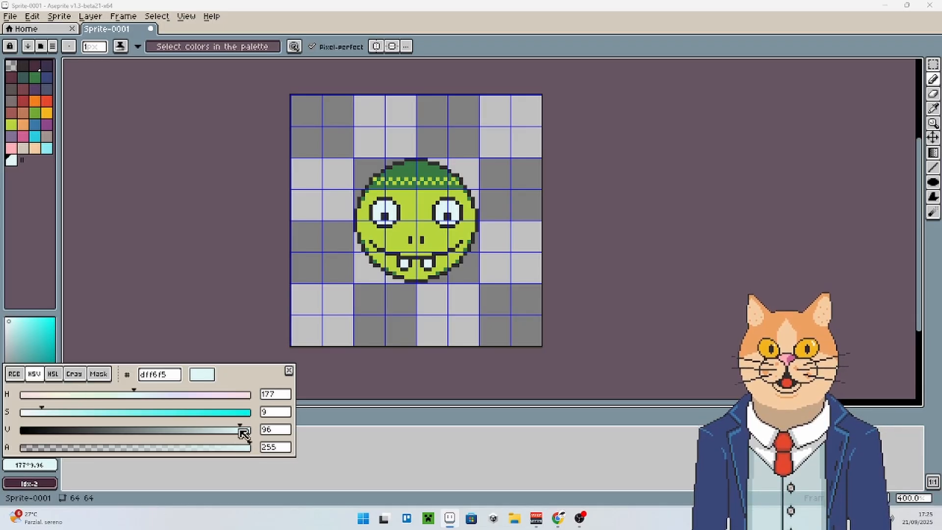
pyautogui.moveTo(243, 432); pyautogui.dragTo(286, 439)
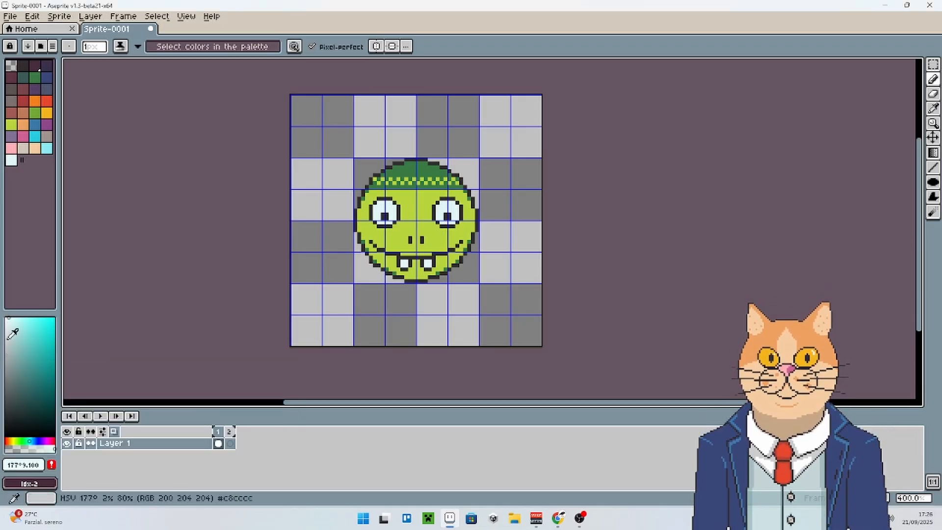
pyautogui.moveTo(9, 326); pyautogui.dragTo(5, 328)
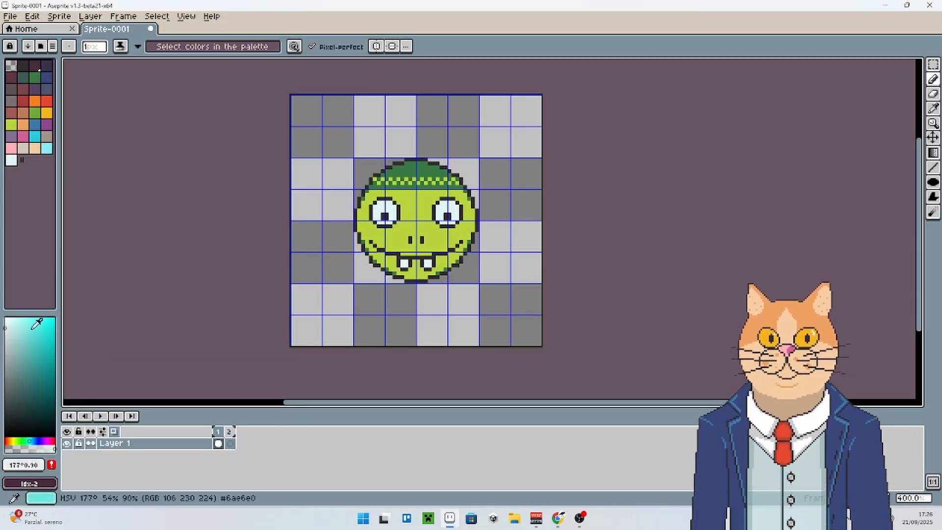
pyautogui.click(52, 464)
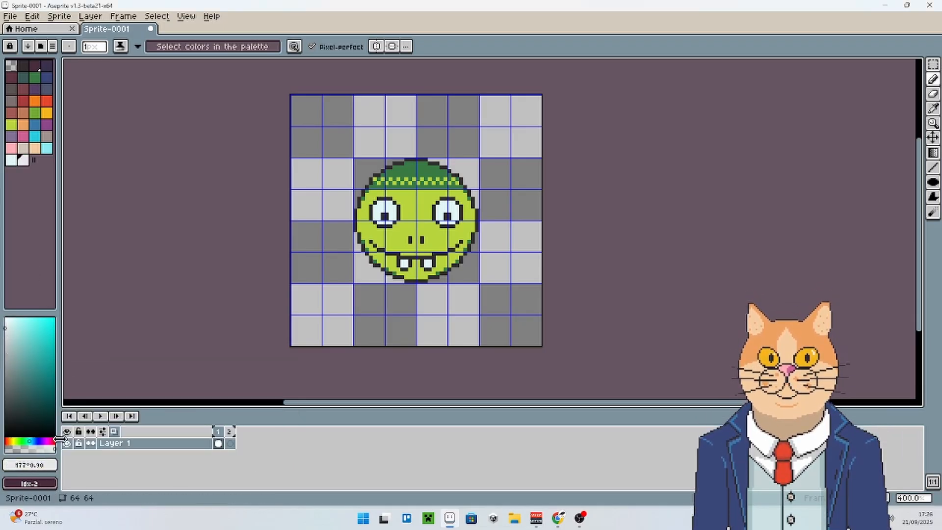
# Apply an outside Outline effect around the head in the light gray foreground color, using the circle matrix.
pyautogui.click(33, 16)
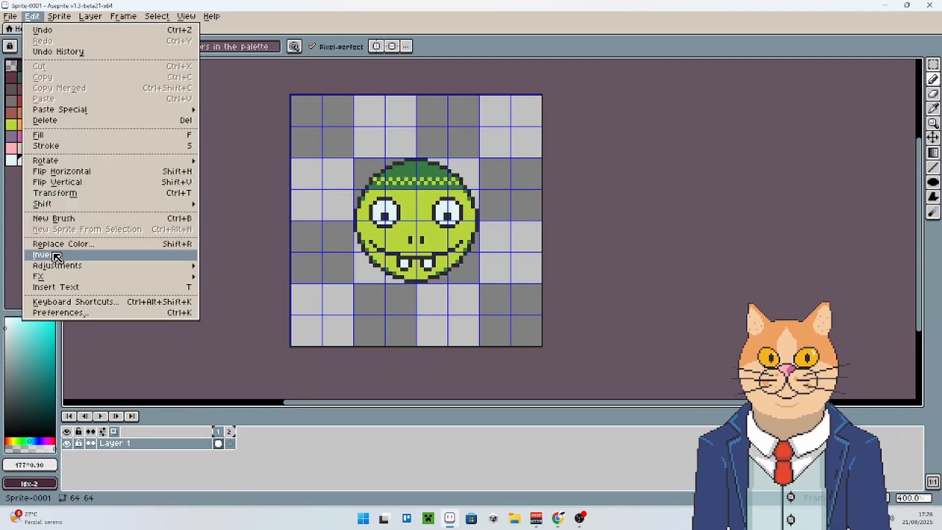
pyautogui.moveTo(58, 267)
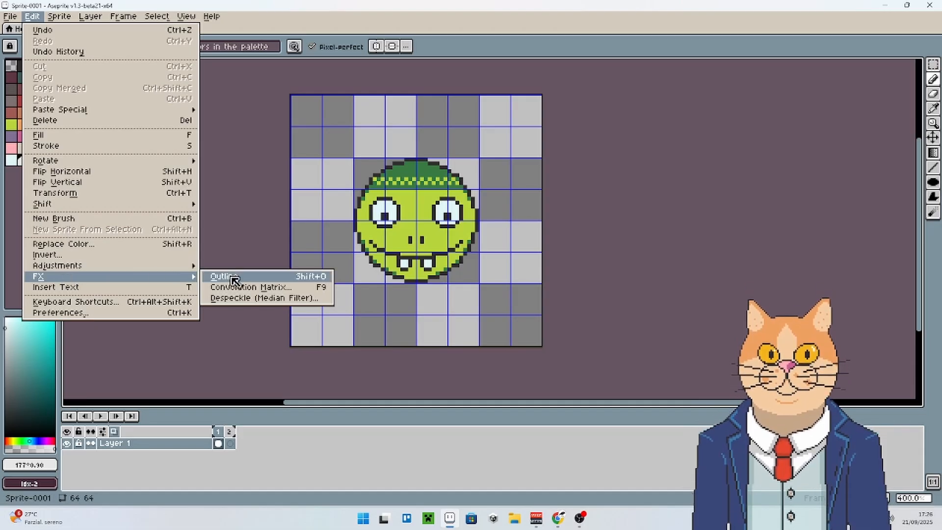
pyautogui.click(262, 278)
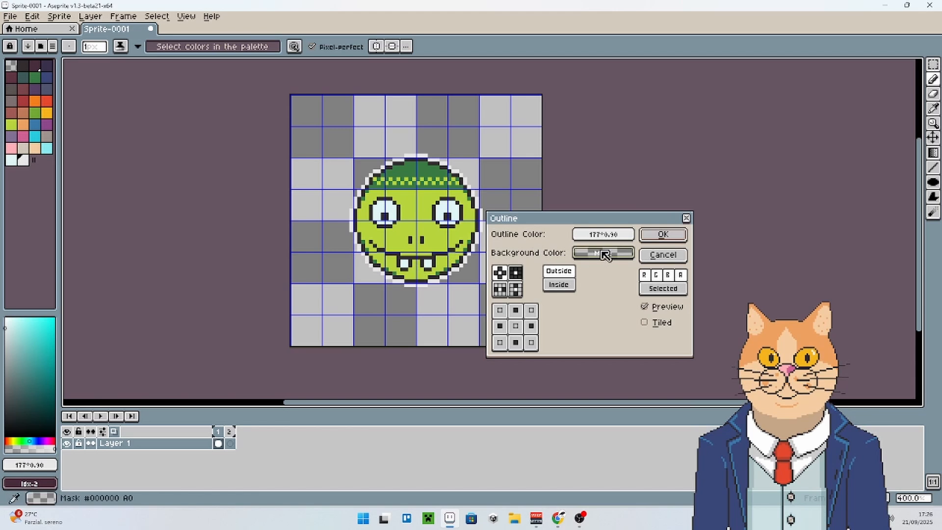
pyautogui.click(521, 271)
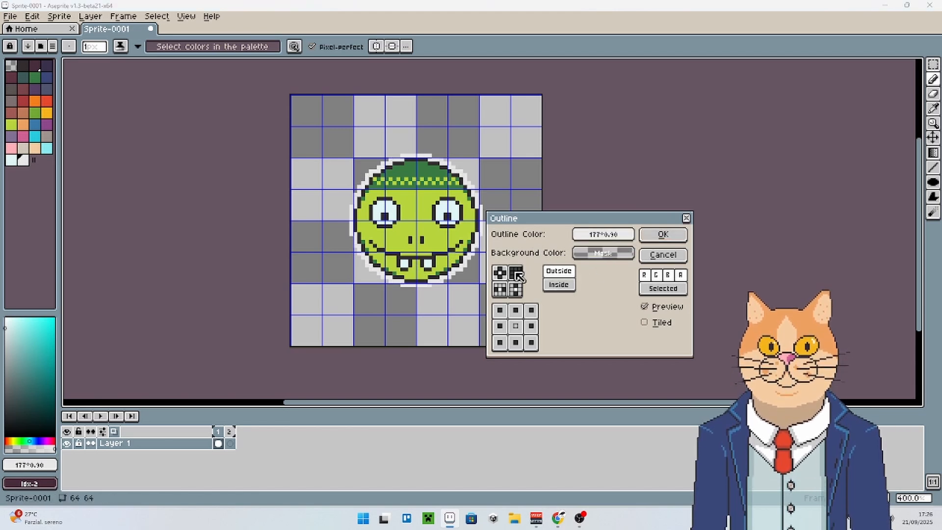
pyautogui.click(500, 272)
pyautogui.click(662, 235)
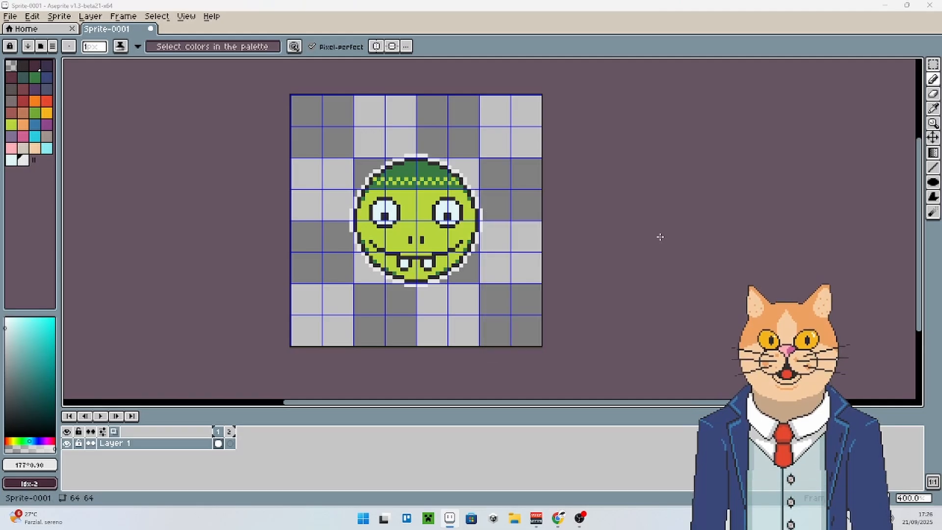
# Add a second outside light gray outline around the head, using the square matrix with all eight neighbors enabled.
pyautogui.click(32, 16)
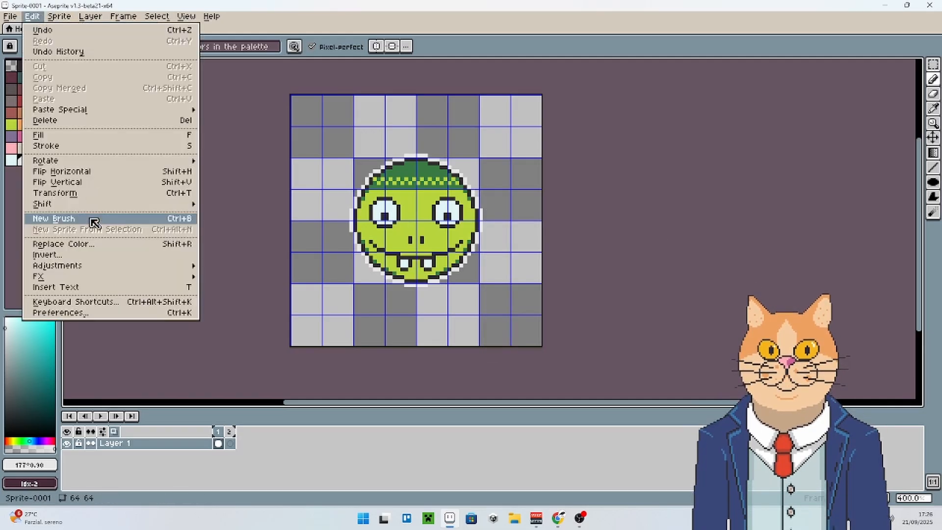
pyautogui.click(274, 281)
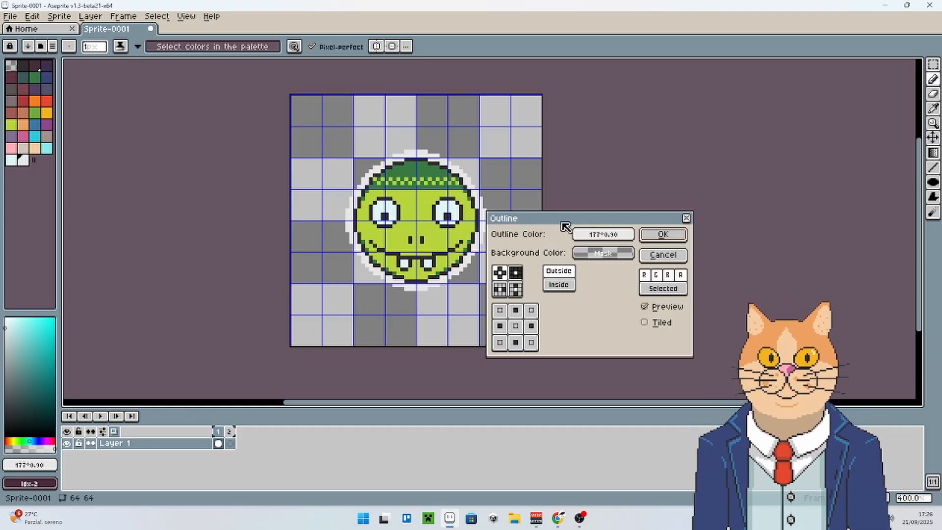
pyautogui.moveTo(565, 224); pyautogui.dragTo(660, 205)
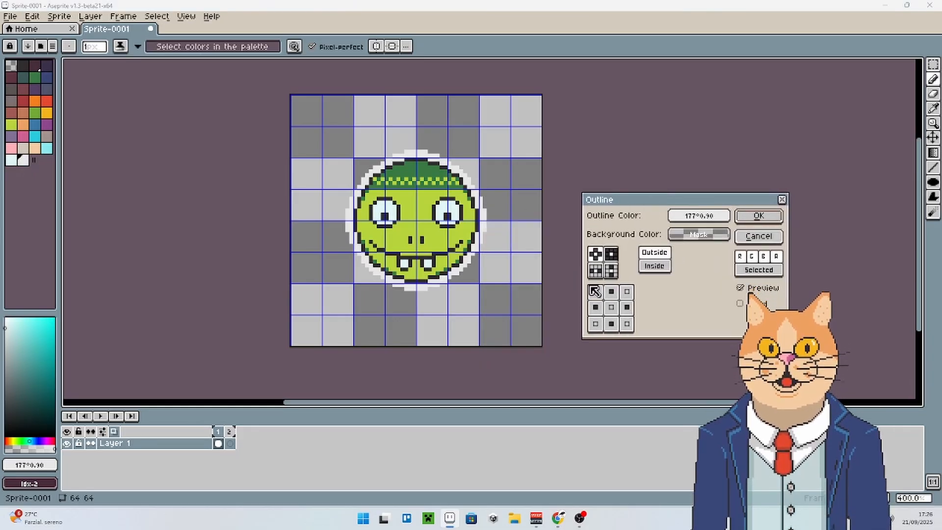
pyautogui.click(613, 256)
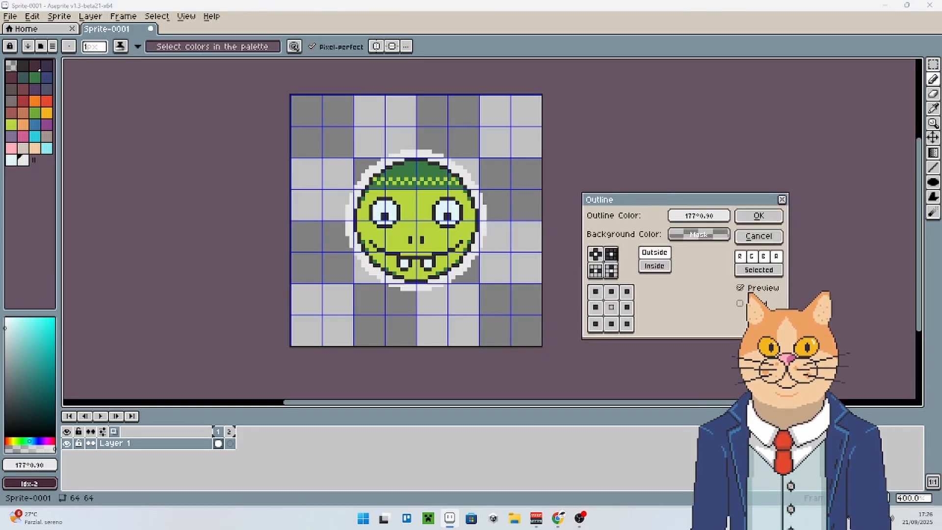
pyautogui.click(772, 219)
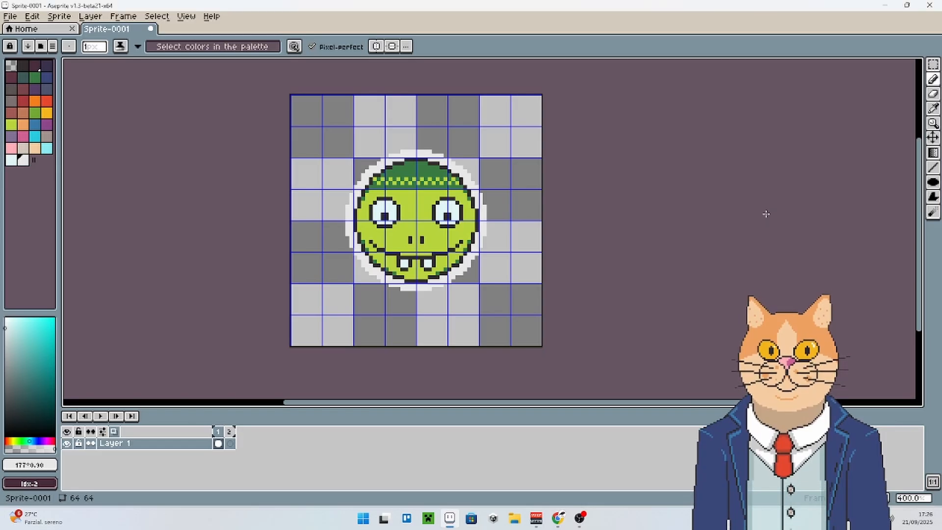
# Hide the grid over the outlined head sprite.
pyautogui.scroll(1, 539, 206)
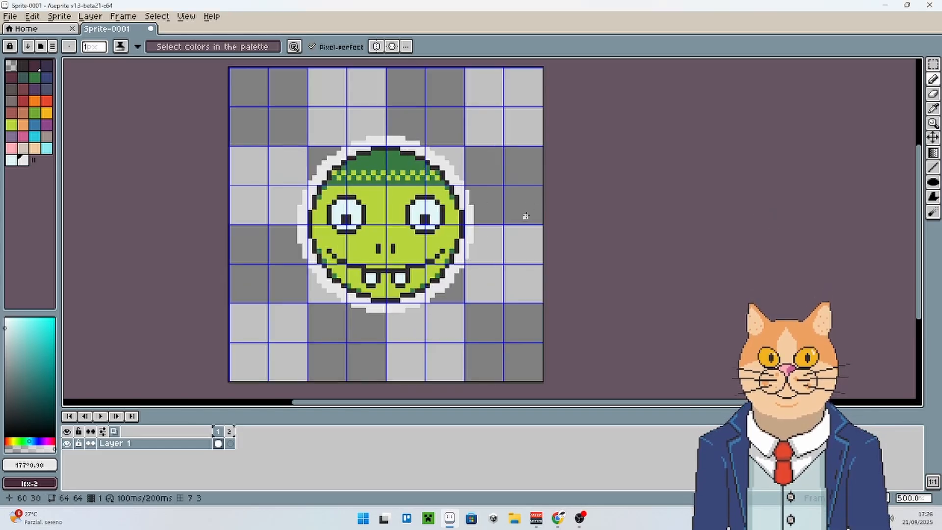
pyautogui.click(187, 16)
pyautogui.moveTo(215, 56)
pyautogui.click(379, 82)
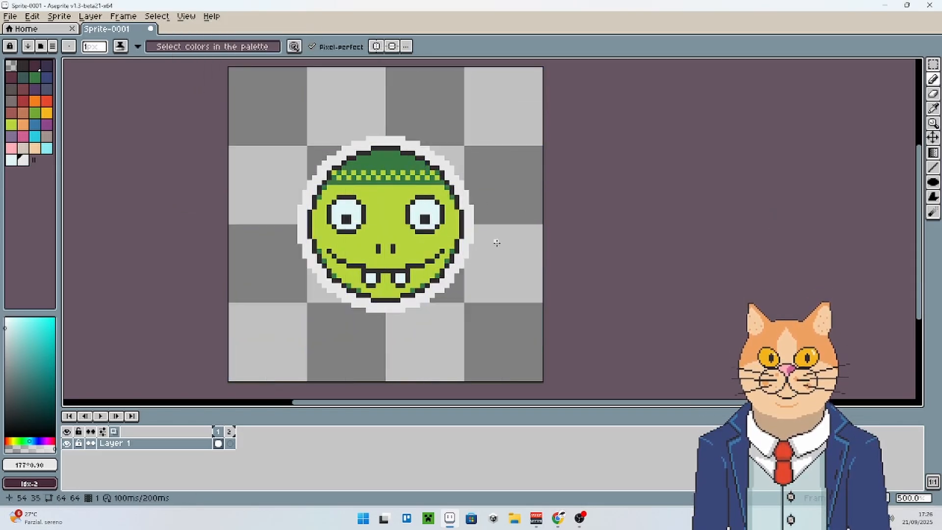
pyautogui.scroll(-2, 497, 238)
pyautogui.scroll(2, 431, 270)
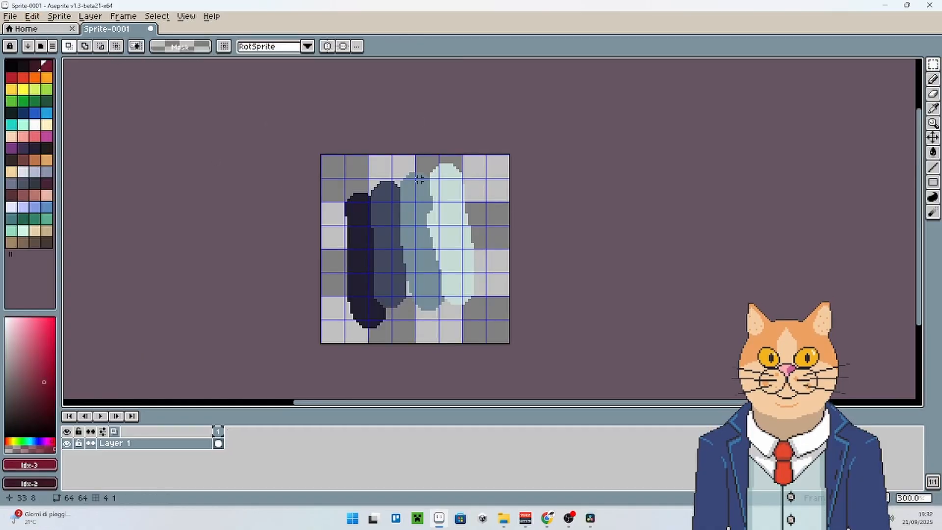
# Preview a Hue/Saturation adjustment on the four color strips in HSL+ mode with hue -102 and saturation 60.
pyautogui.click(30, 17)
pyautogui.moveTo(59, 279)
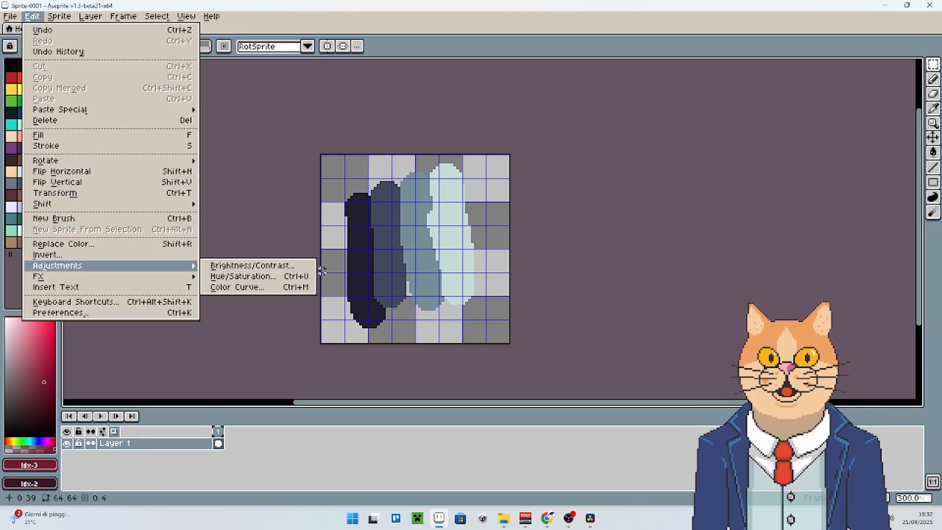
pyautogui.click(254, 282)
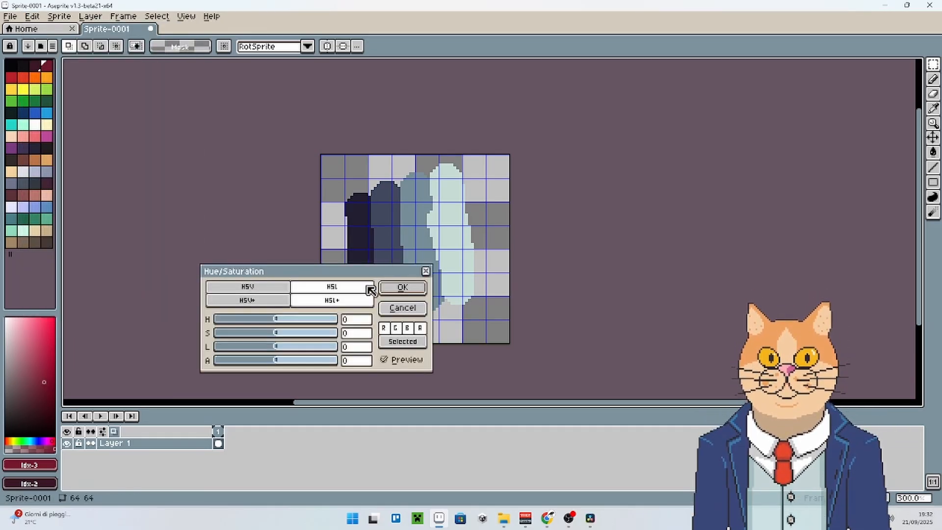
pyautogui.moveTo(306, 274); pyautogui.dragTo(231, 183)
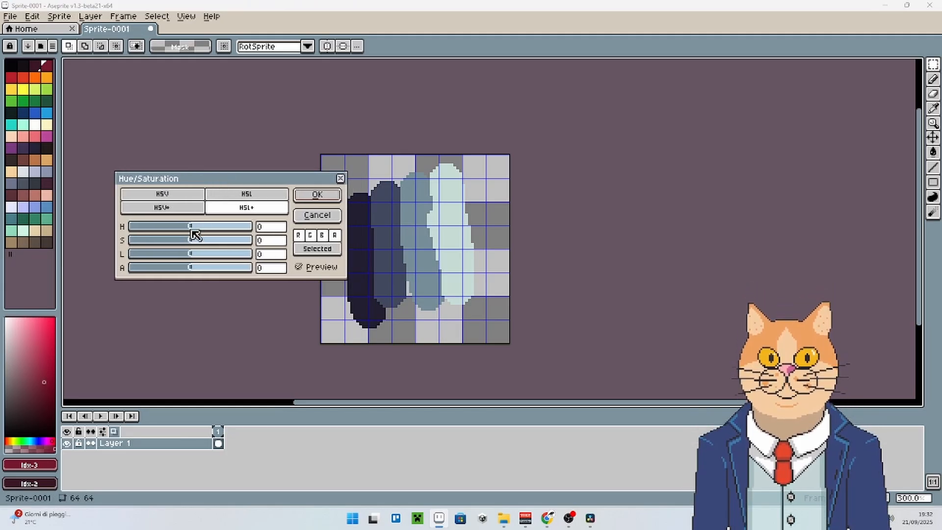
pyautogui.moveTo(191, 226); pyautogui.dragTo(233, 244)
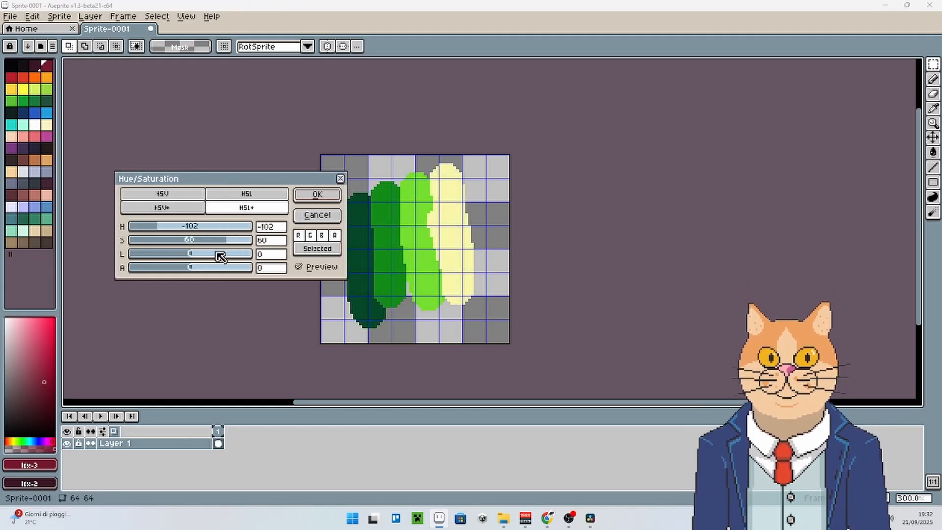
pyautogui.moveTo(275, 185); pyautogui.dragTo(257, 203)
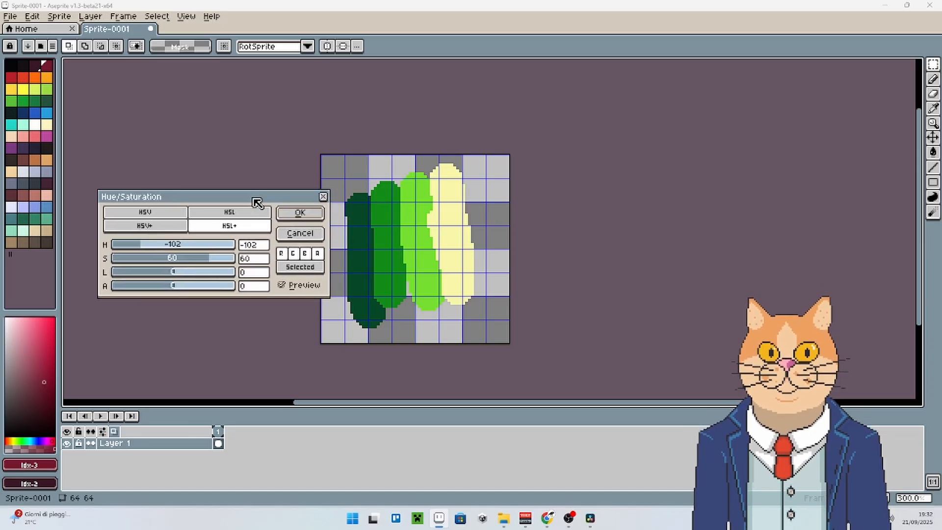
# Compare the HSV, HSL, HSV+ and HSL+ modes on the adjusted strips, then close Hue/Saturation without applying it.
pyautogui.click(172, 225)
pyautogui.click(178, 211)
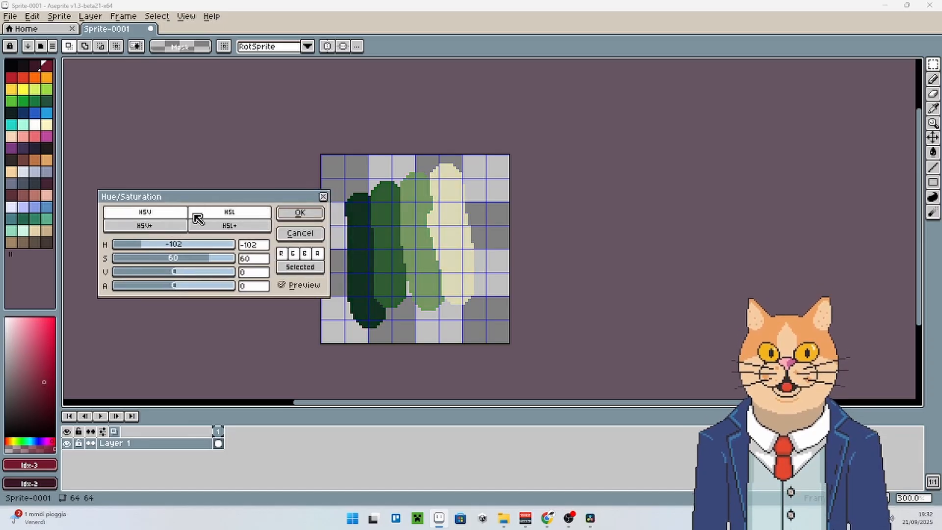
pyautogui.click(200, 213)
pyautogui.click(220, 225)
pyautogui.click(177, 224)
pyautogui.click(179, 213)
pyautogui.click(212, 223)
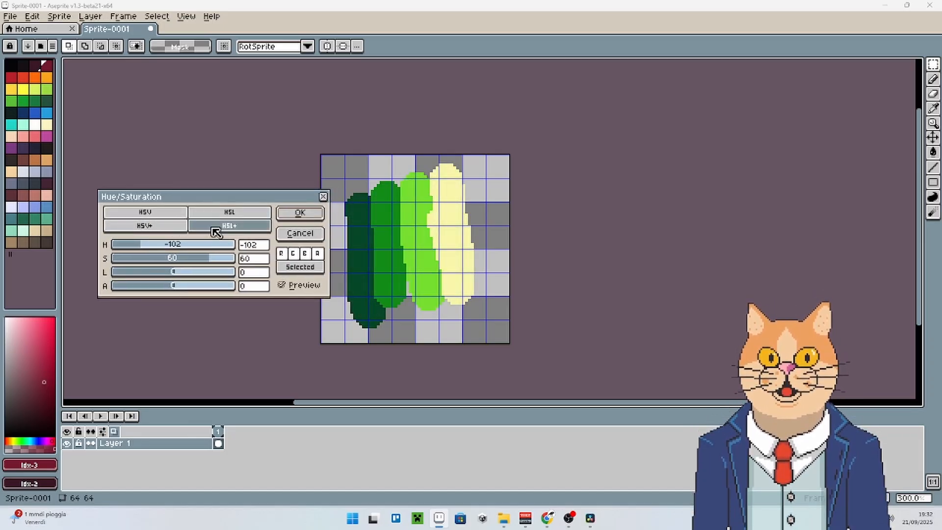
pyautogui.click(170, 214)
pyautogui.click(204, 226)
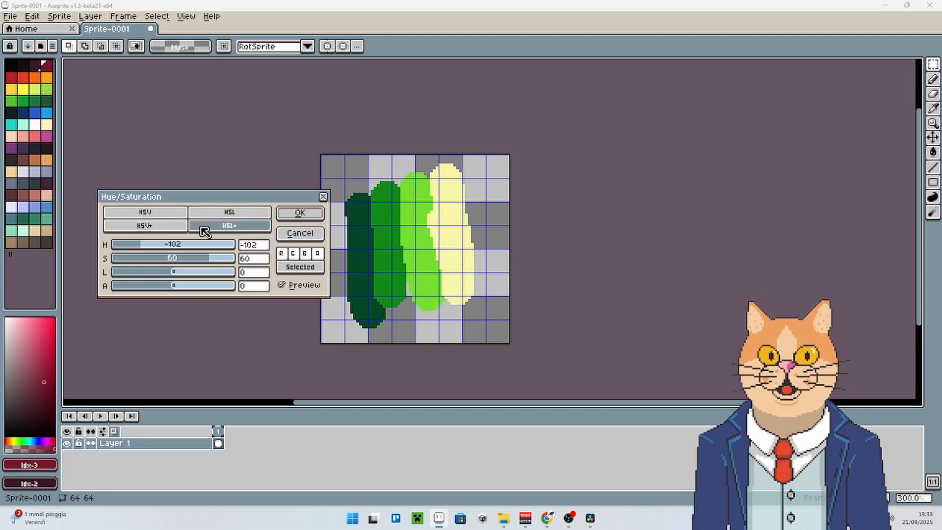
pyautogui.click(168, 214)
pyautogui.click(174, 225)
pyautogui.click(204, 225)
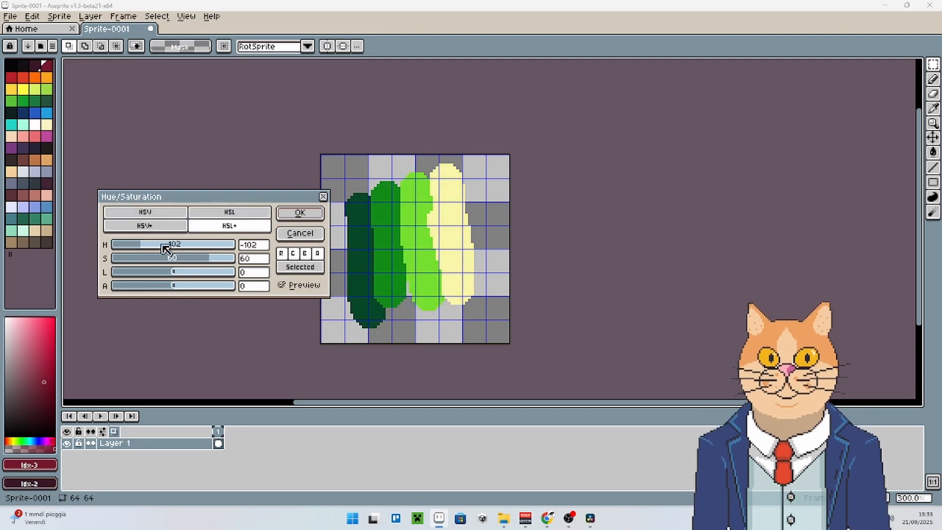
pyautogui.moveTo(165, 249)
pyautogui.mouseDown()
pyautogui.moveTo(204, 244)
pyautogui.moveTo(172, 239)
pyautogui.mouseUp()
pyautogui.click(324, 196)
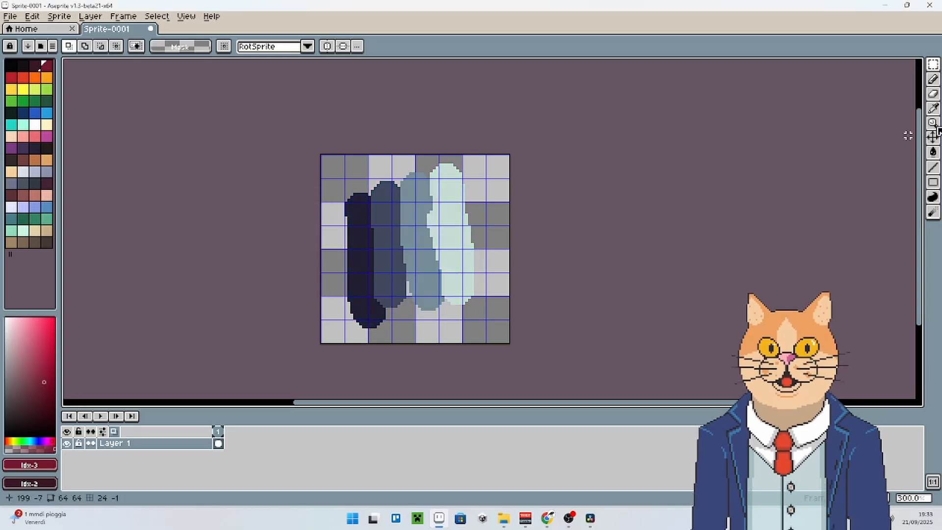
# Select an area of about 36 × 62 px over the two lightest strips, preview hue -62 and saturation 67 on it, then discard the adjustment and deselect.
pyautogui.moveTo(514, 144); pyautogui.dragTo(401, 339)
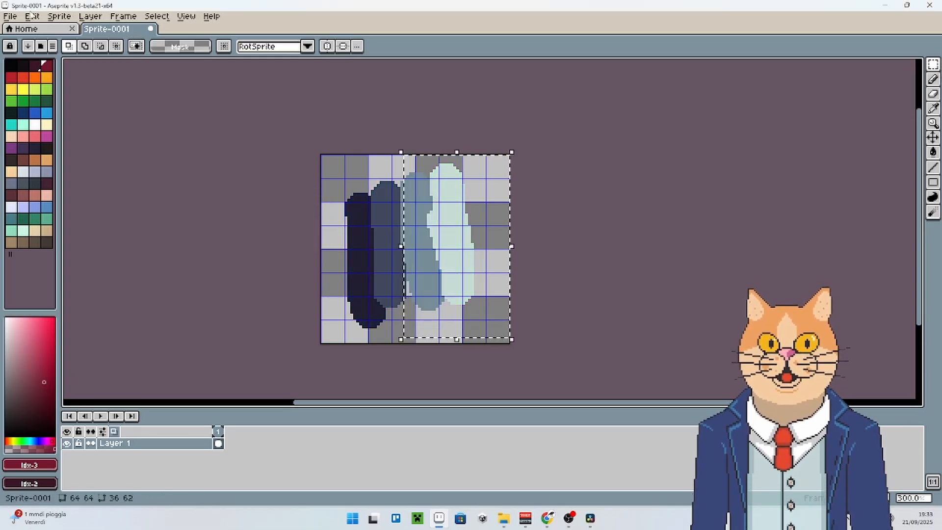
pyautogui.click(10, 17)
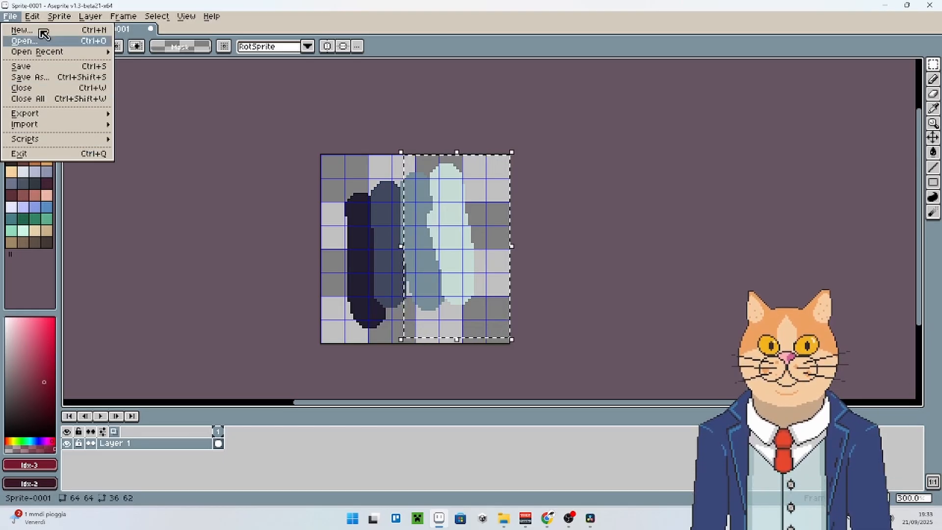
pyautogui.moveTo(31, 16)
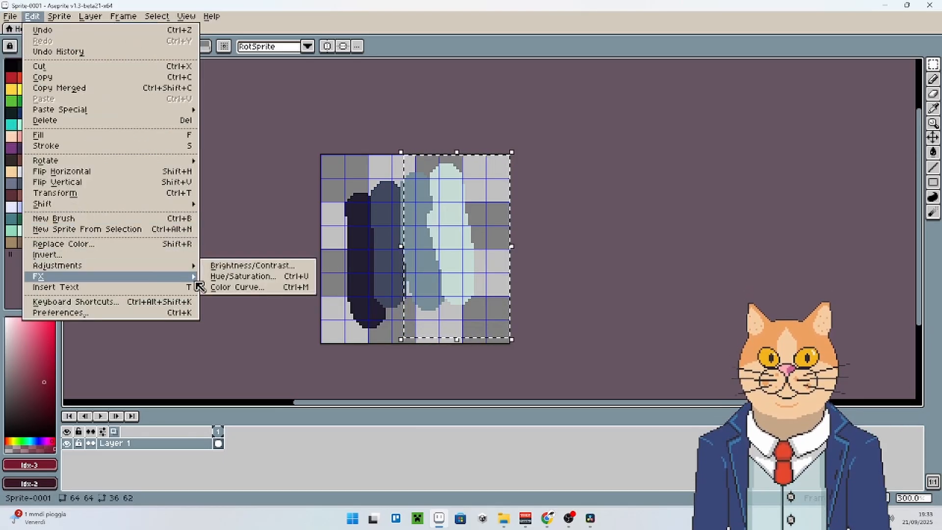
pyautogui.click(219, 278)
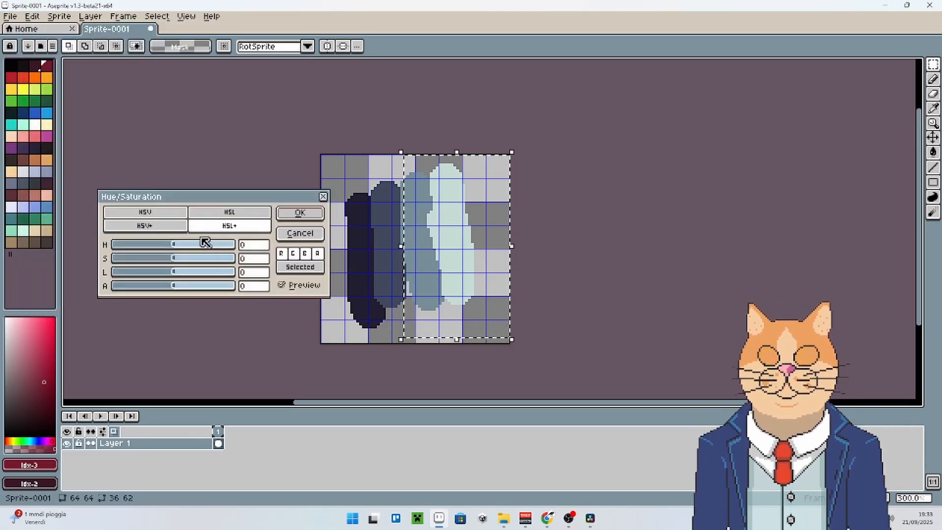
pyautogui.moveTo(204, 243); pyautogui.dragTo(214, 261)
pyautogui.moveTo(212, 245); pyautogui.dragTo(155, 245)
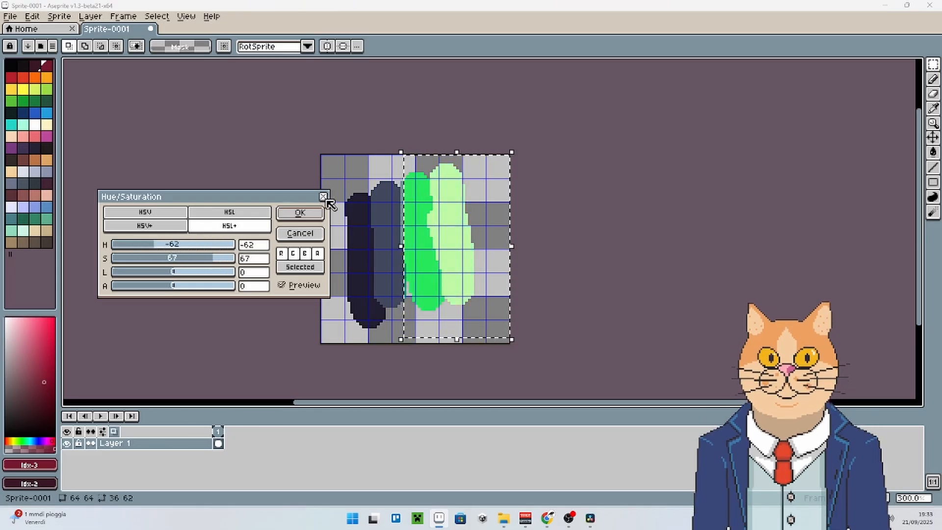
pyautogui.click(323, 196)
pyautogui.click(619, 231)
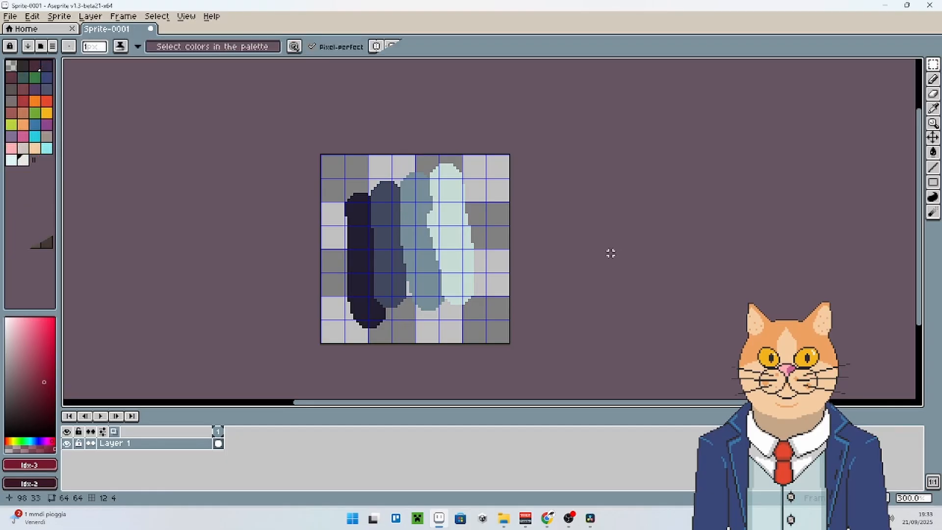